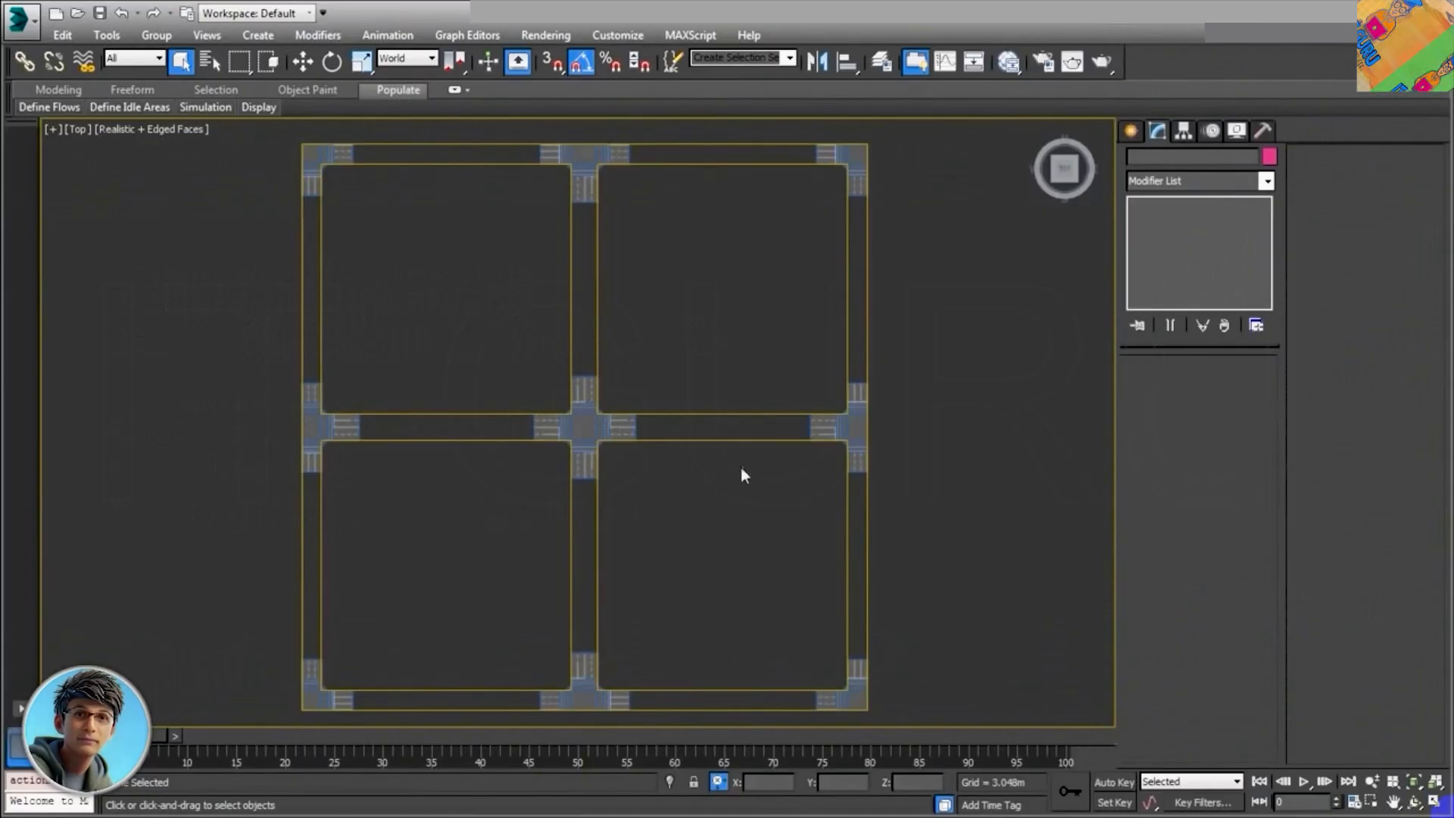
# Step: Attach the intersections Inter_dbl_2w001 through Inter_dbl_2w008 to the central intersection mesh, leaving Line001 out
pyautogui.click(579, 429)
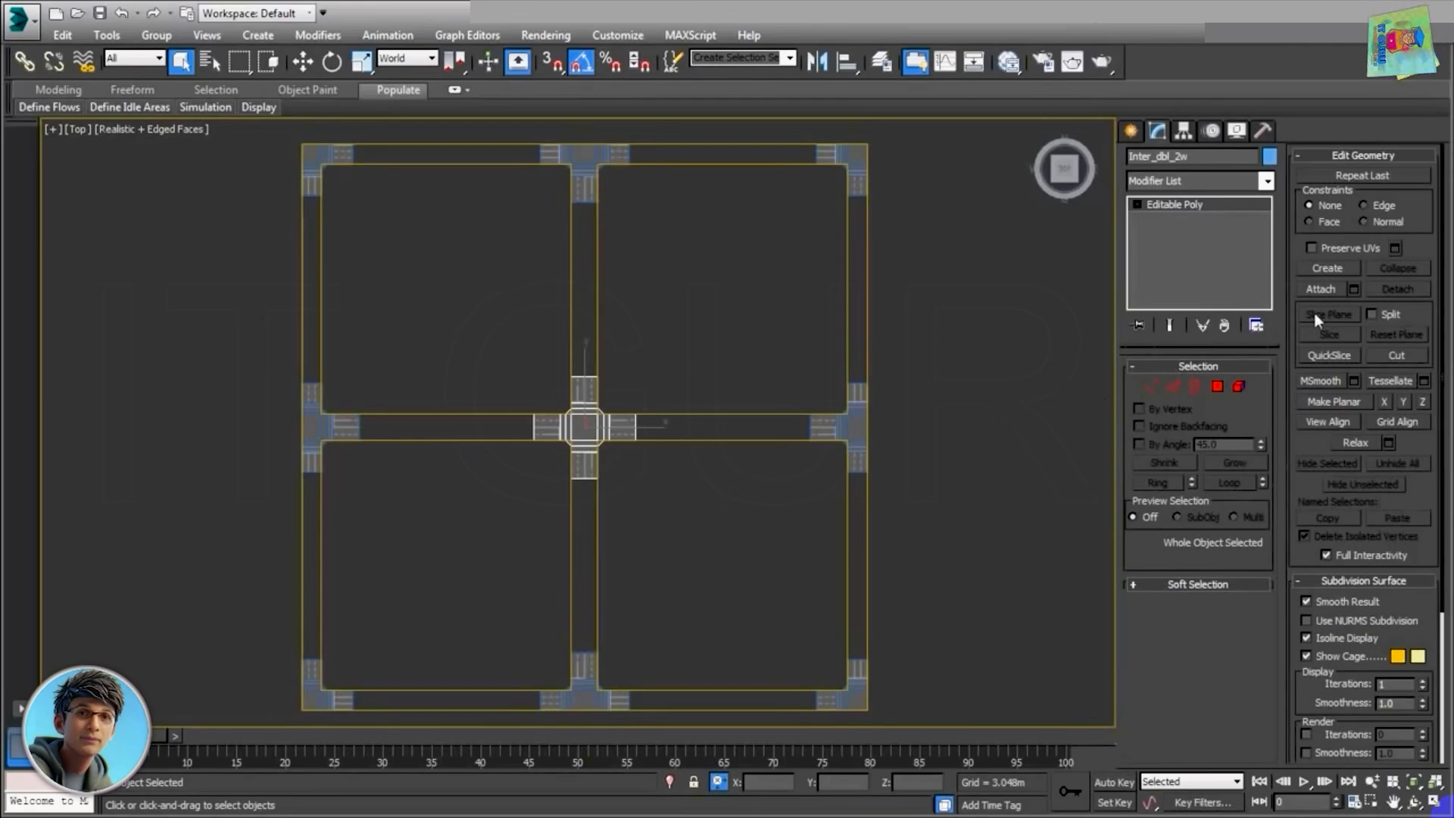
pyautogui.click(1354, 290)
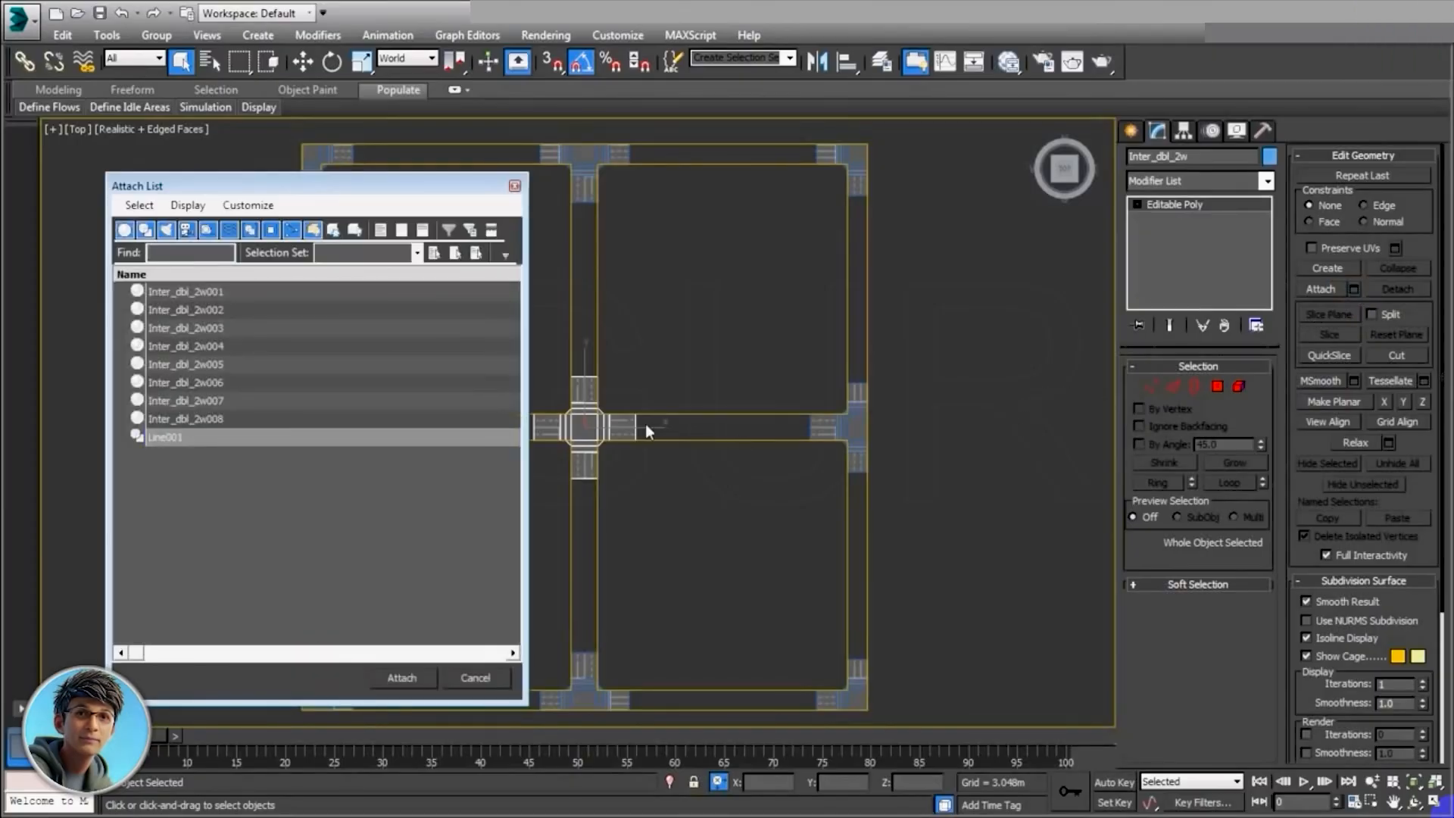
pyautogui.moveTo(200, 291); pyautogui.dragTo(203, 418)
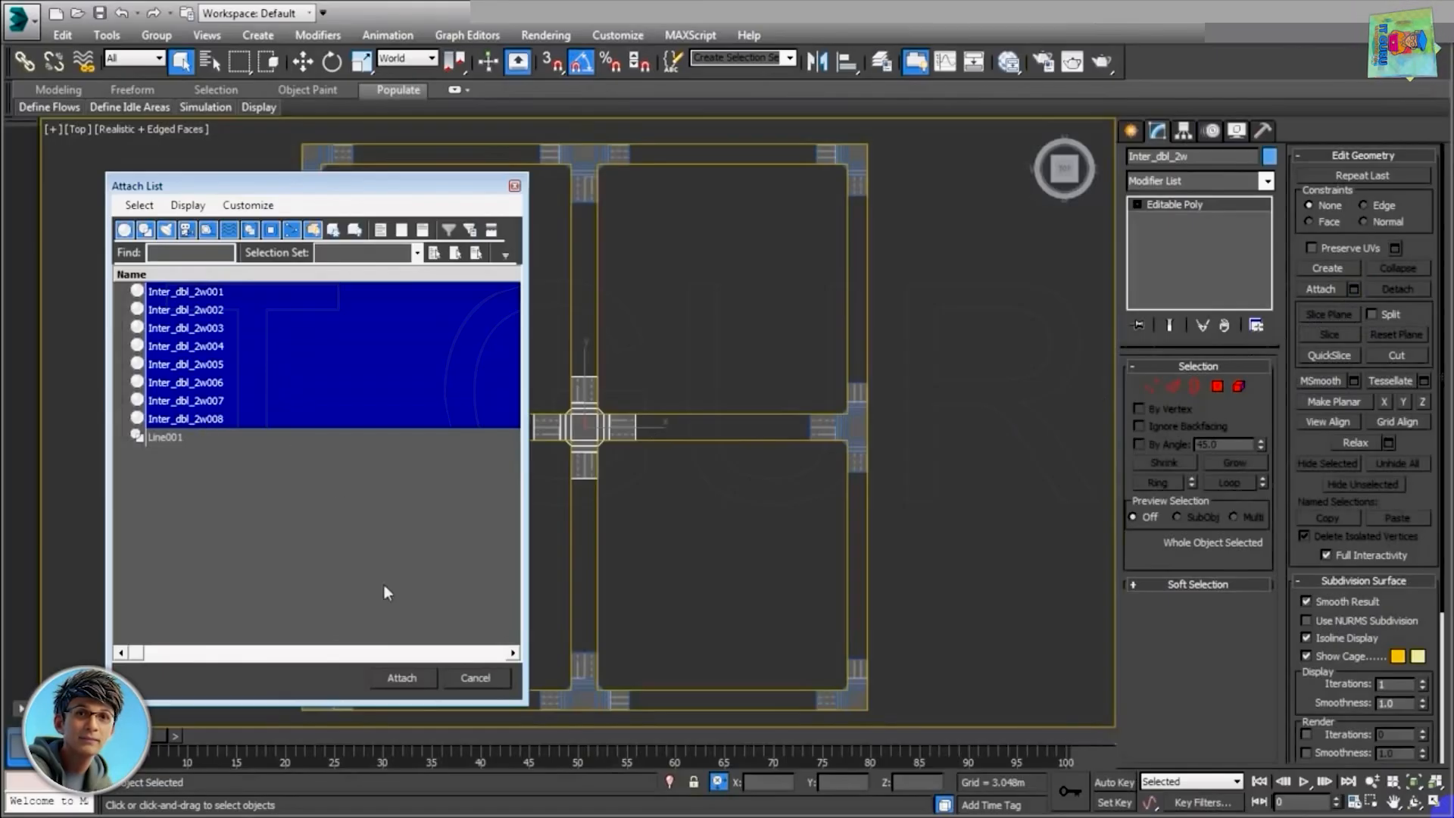
pyautogui.click(401, 679)
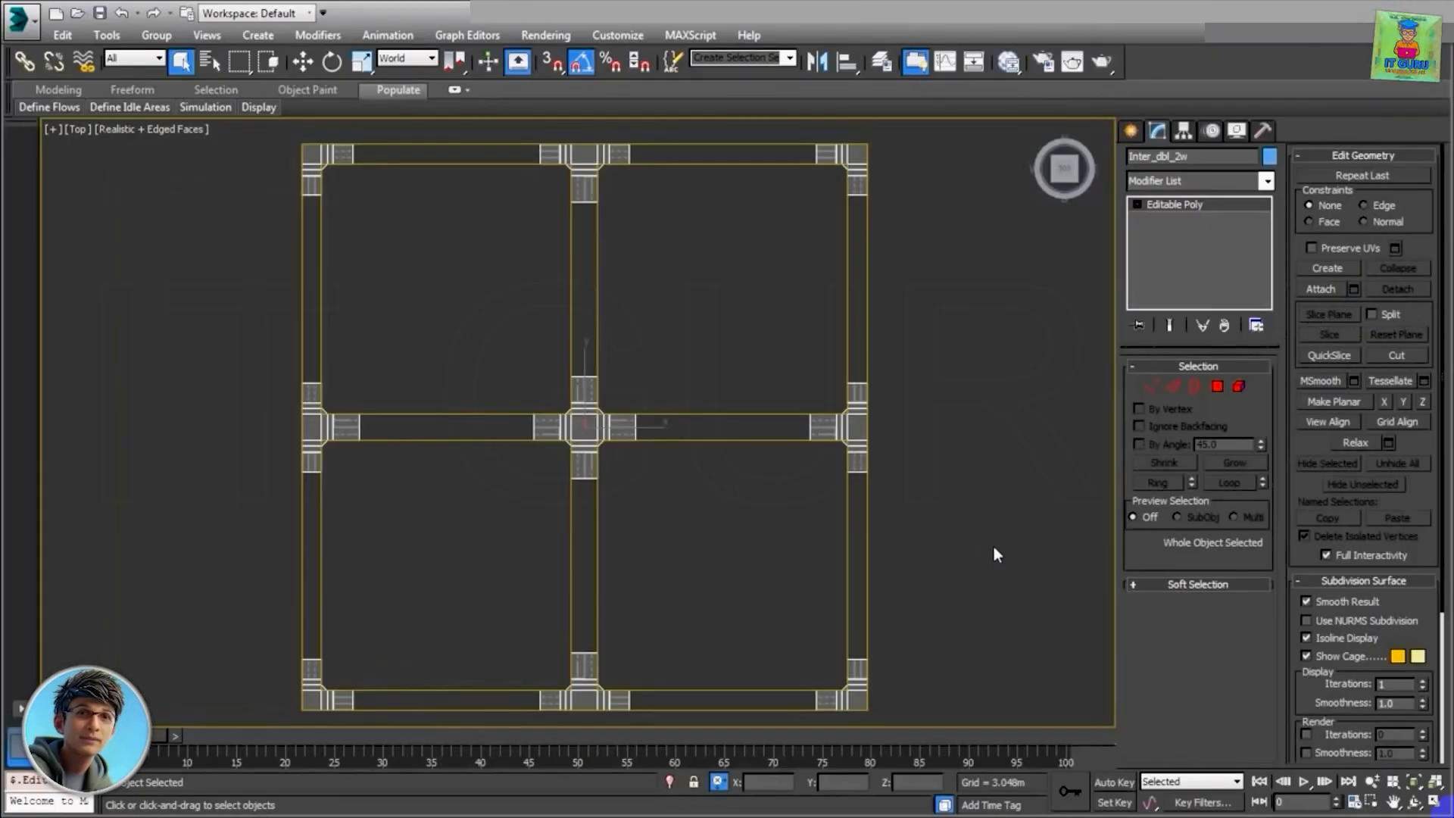
# Step: Bridge the two facing road-end edges between the central intersection and the one directly below it
pyautogui.scroll(4, 621, 508)
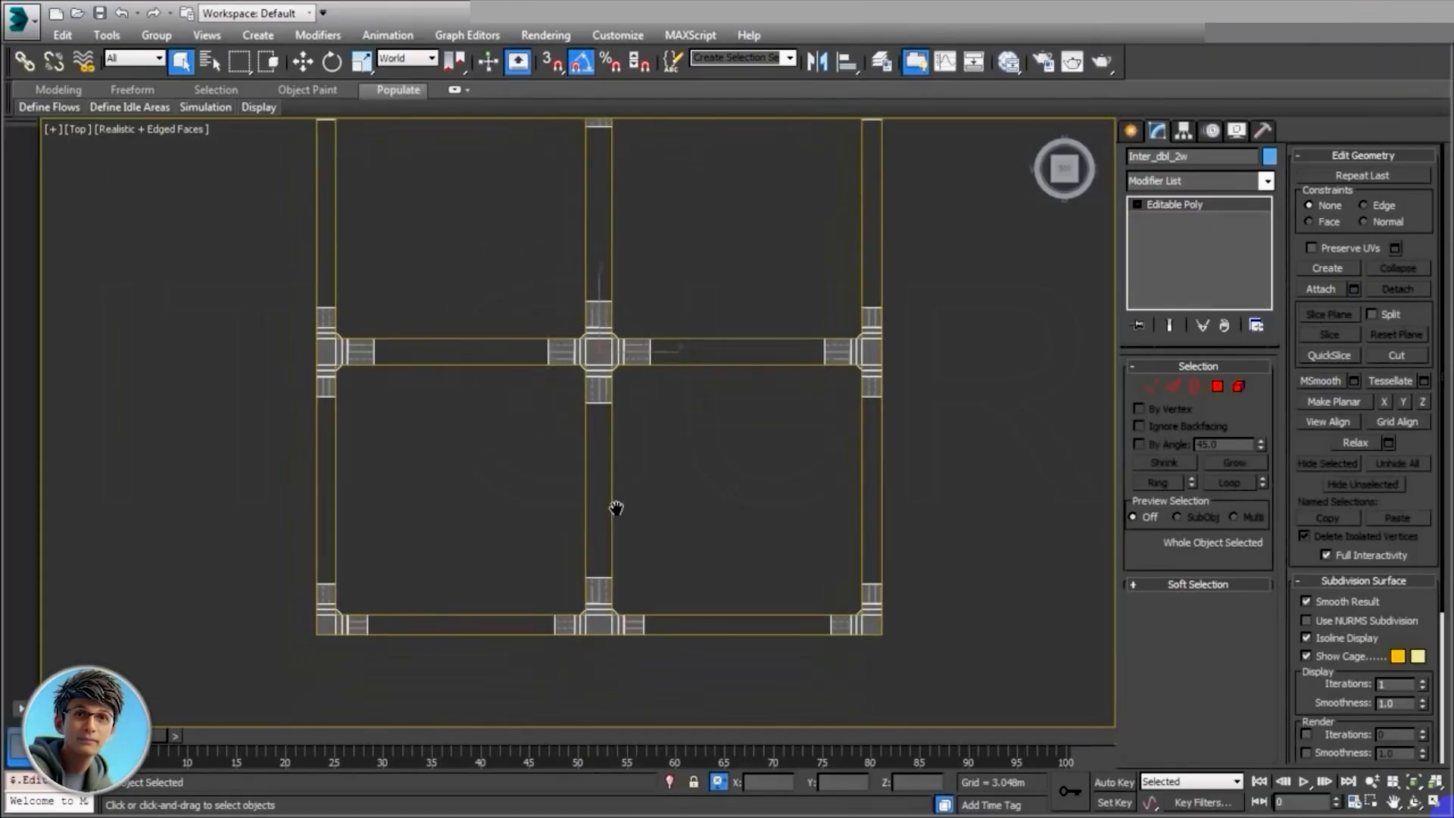
pyautogui.click(1173, 386)
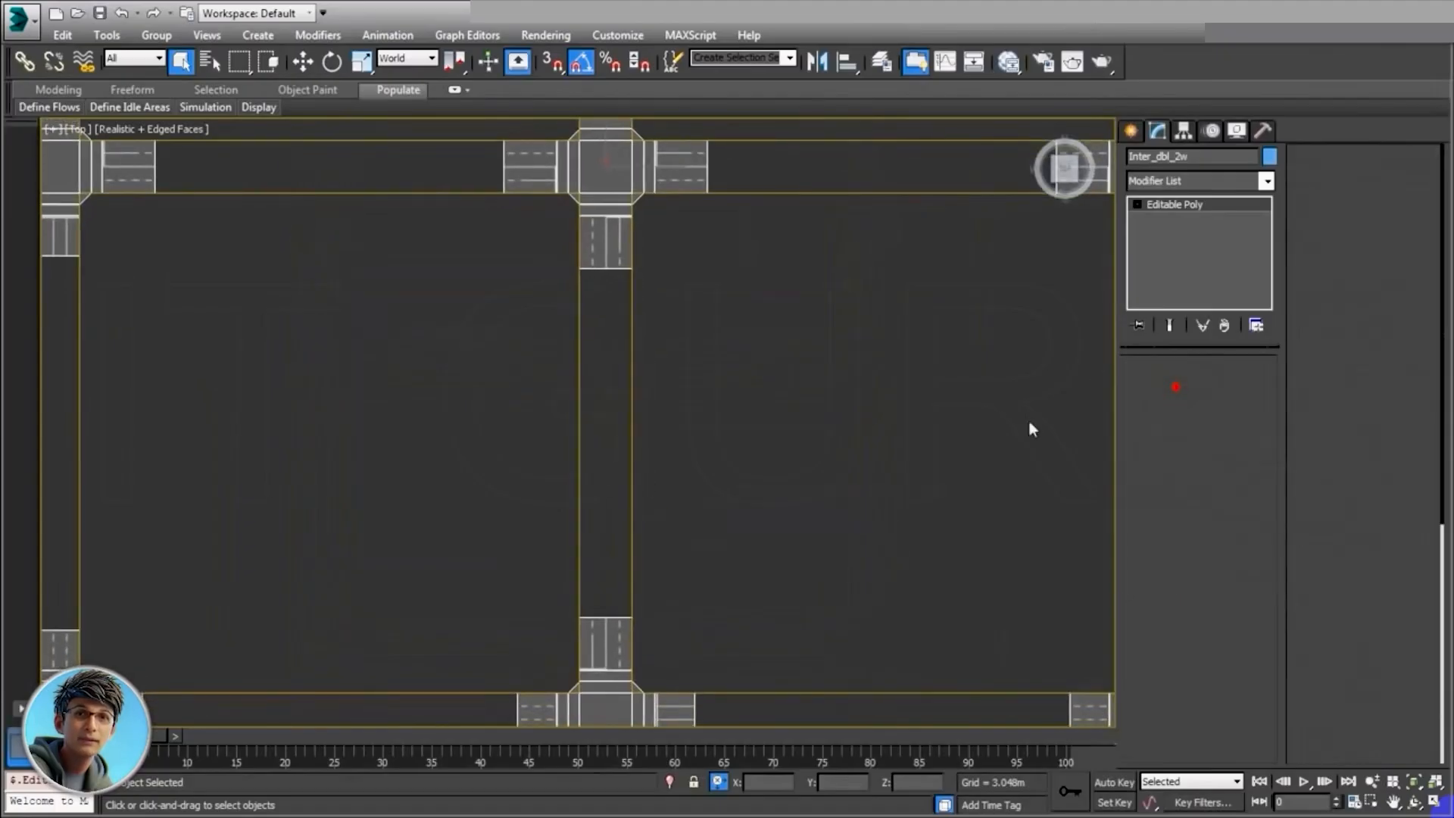
pyautogui.click(615, 268)
pyautogui.keyDown('ctrl'); pyautogui.click(610, 617); pyautogui.keyUp('ctrl')
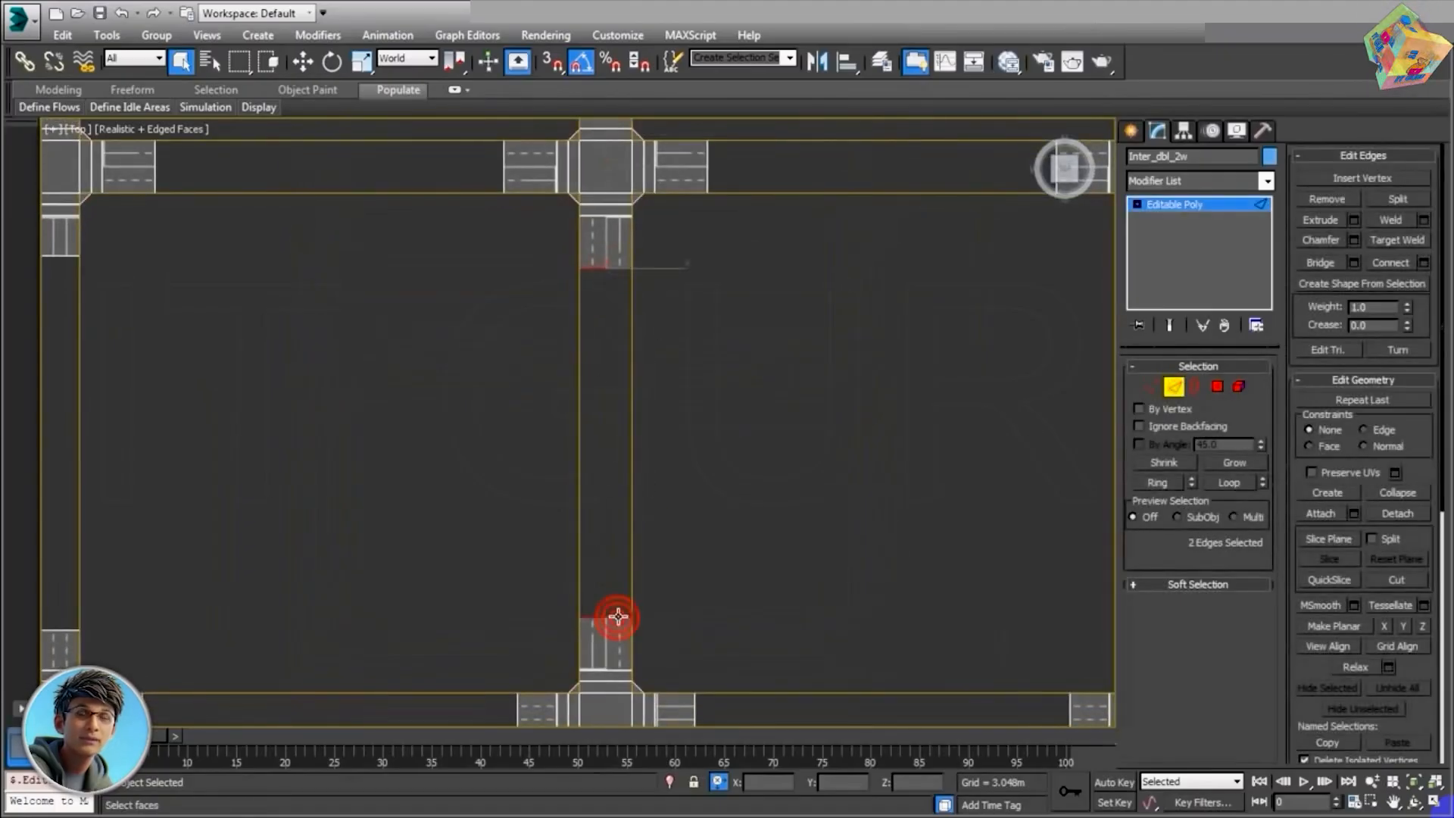
pyautogui.click(1322, 263)
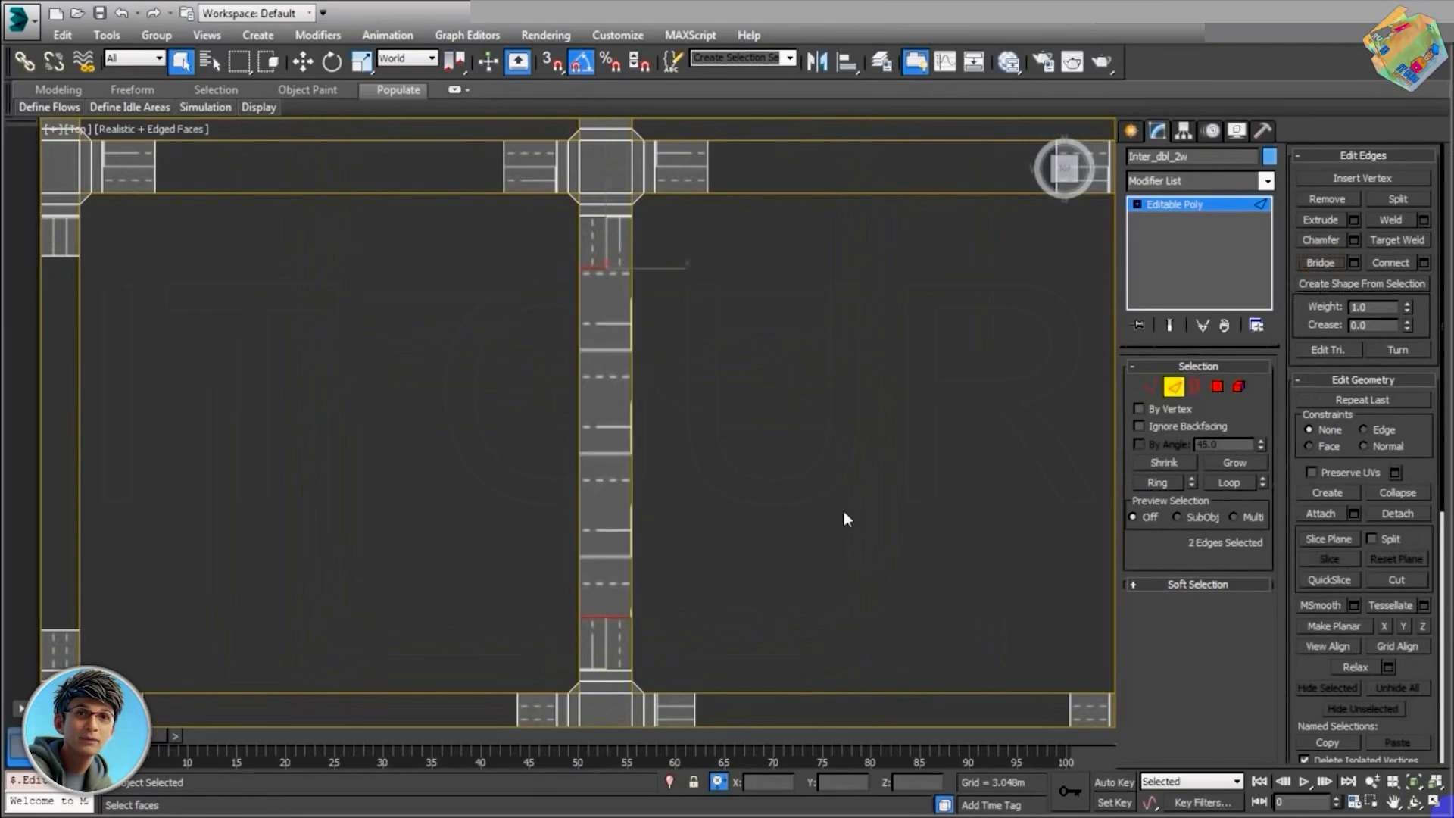
# Step: Select the bridged road polygon, set its material ID to 6 and deselect it
pyautogui.click(1218, 386)
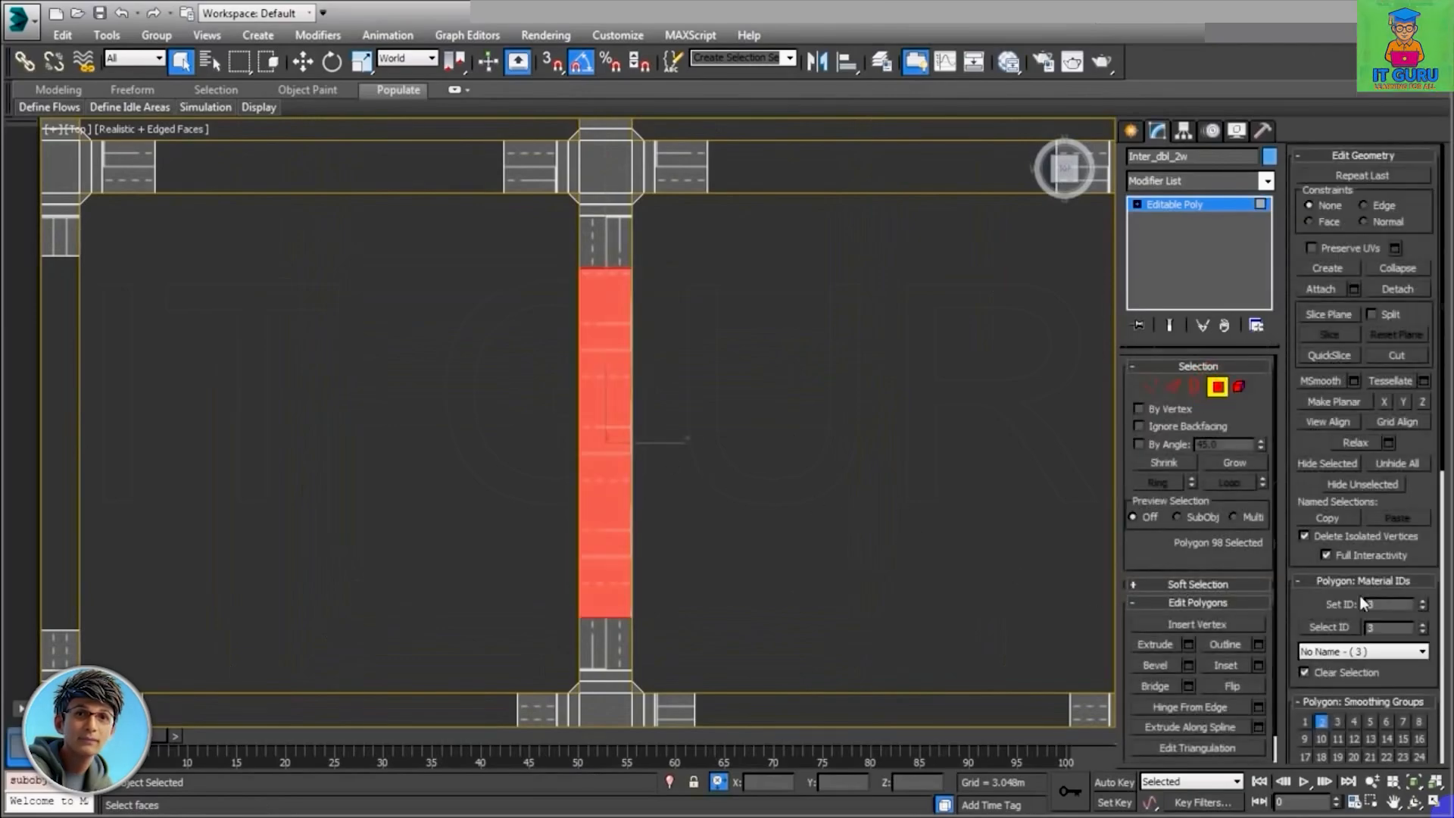
pyautogui.doubleClick(1369, 604)
pyautogui.press('Return')
pyautogui.click(735, 493)
# Step: Open the Roads material view and add a sixth slot to the Multi/Sub-Object material
pyautogui.moveTo(733, 494); pyautogui.dragTo(1148, 484, button='middle')
pyautogui.press('m')
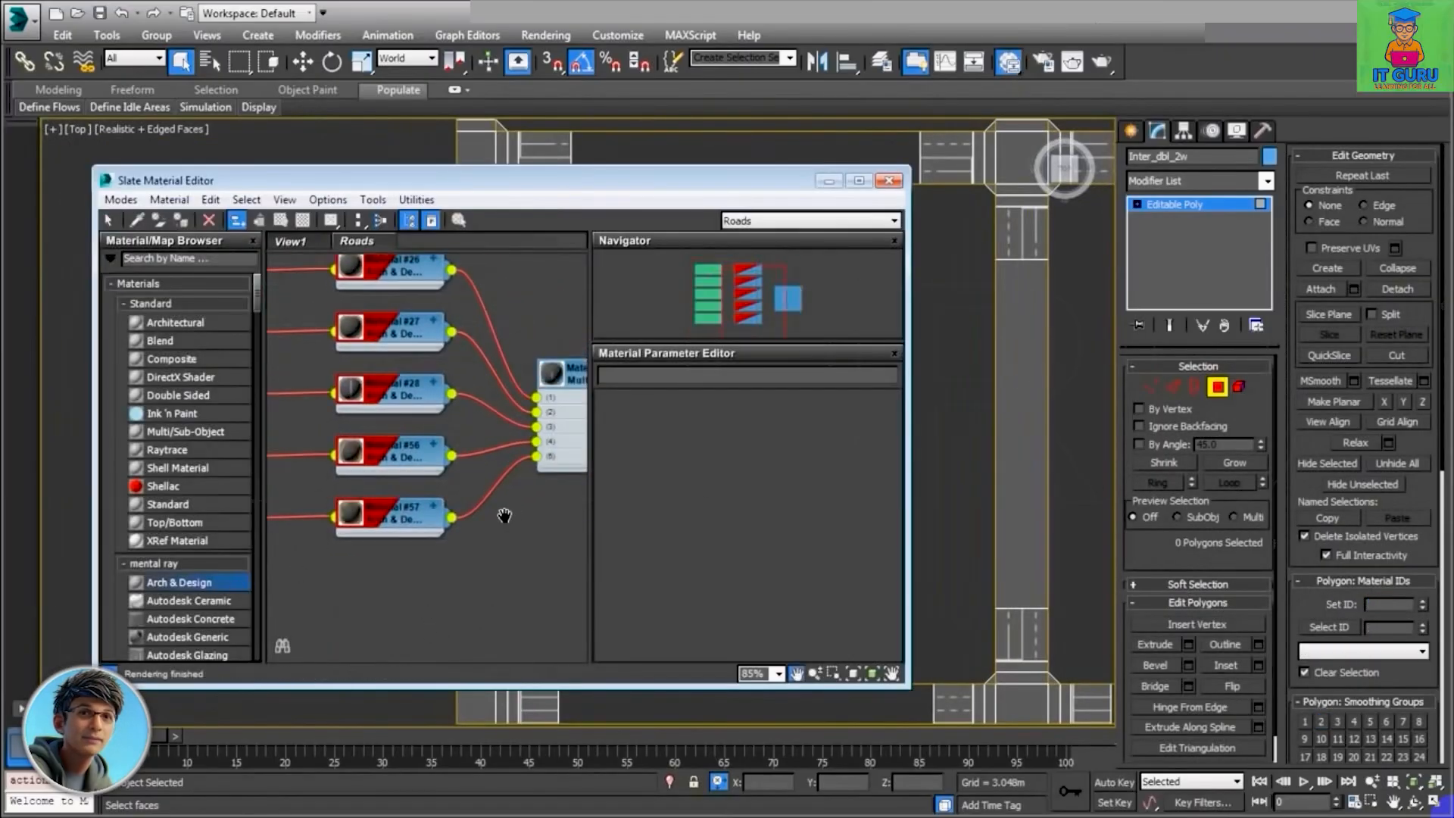
pyautogui.click(693, 430)
pyautogui.click(532, 432)
pyautogui.click(584, 425)
pyautogui.moveTo(379, 484); pyautogui.dragTo(494, 445, button='middle')
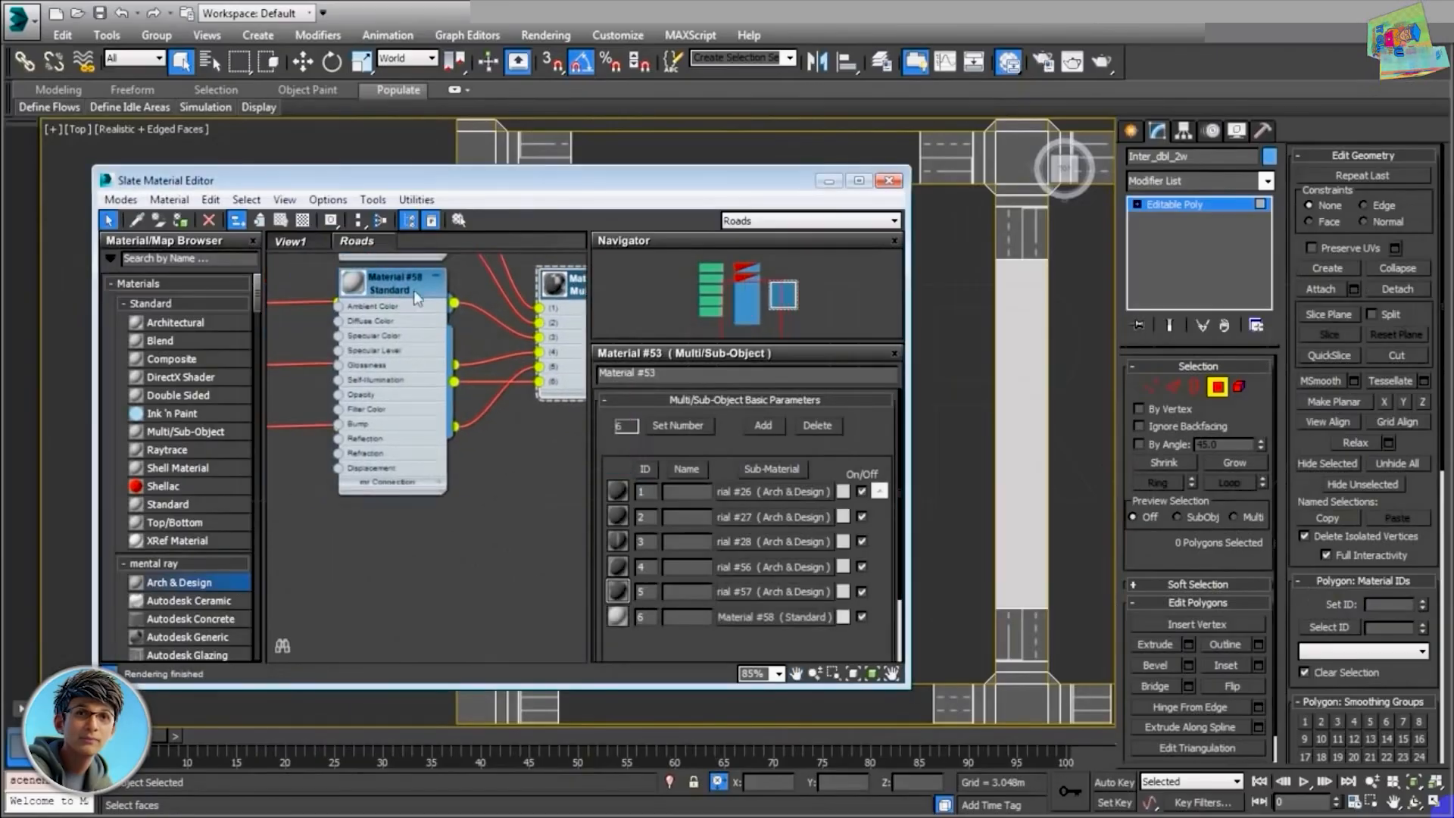
# Step: Replace the Standard sub-material in slot 6 with a new Arch & Design material using the Matte Finish template
pyautogui.moveTo(416, 292); pyautogui.dragTo(414, 487)
pyautogui.press('Delete')
pyautogui.moveTo(179, 583); pyautogui.dragTo(539, 379)
pyautogui.doubleClick(442, 506)
pyautogui.click(884, 417)
pyautogui.click(787, 442)
# Step: Create a Bitmap map from RD_2wdbl.jpg and connect it to the new Arch & Design material
pyautogui.rightClick(360, 525)
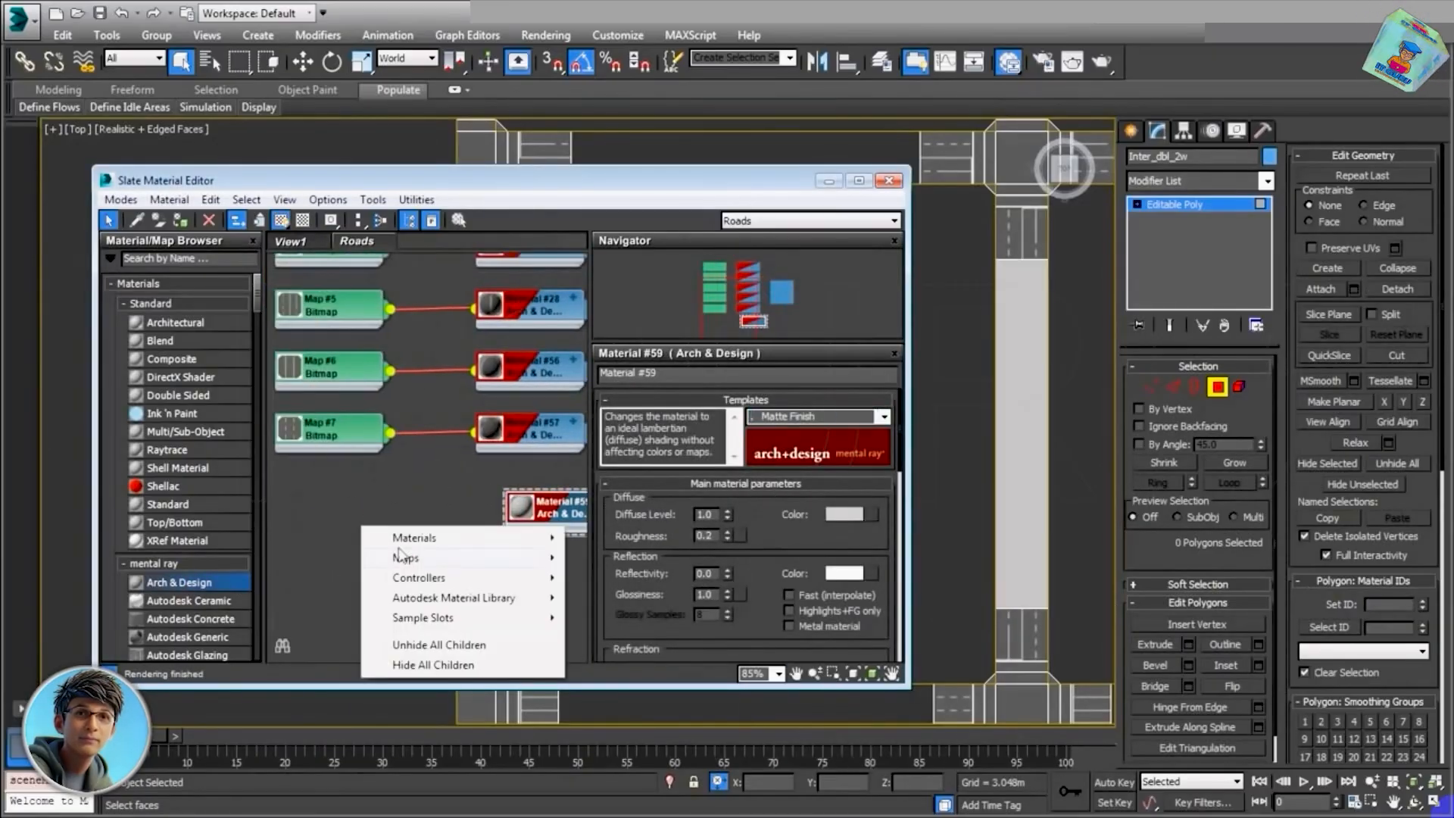
pyautogui.click(712, 297)
pyautogui.scroll(-2, 752, 243)
pyautogui.click(721, 418)
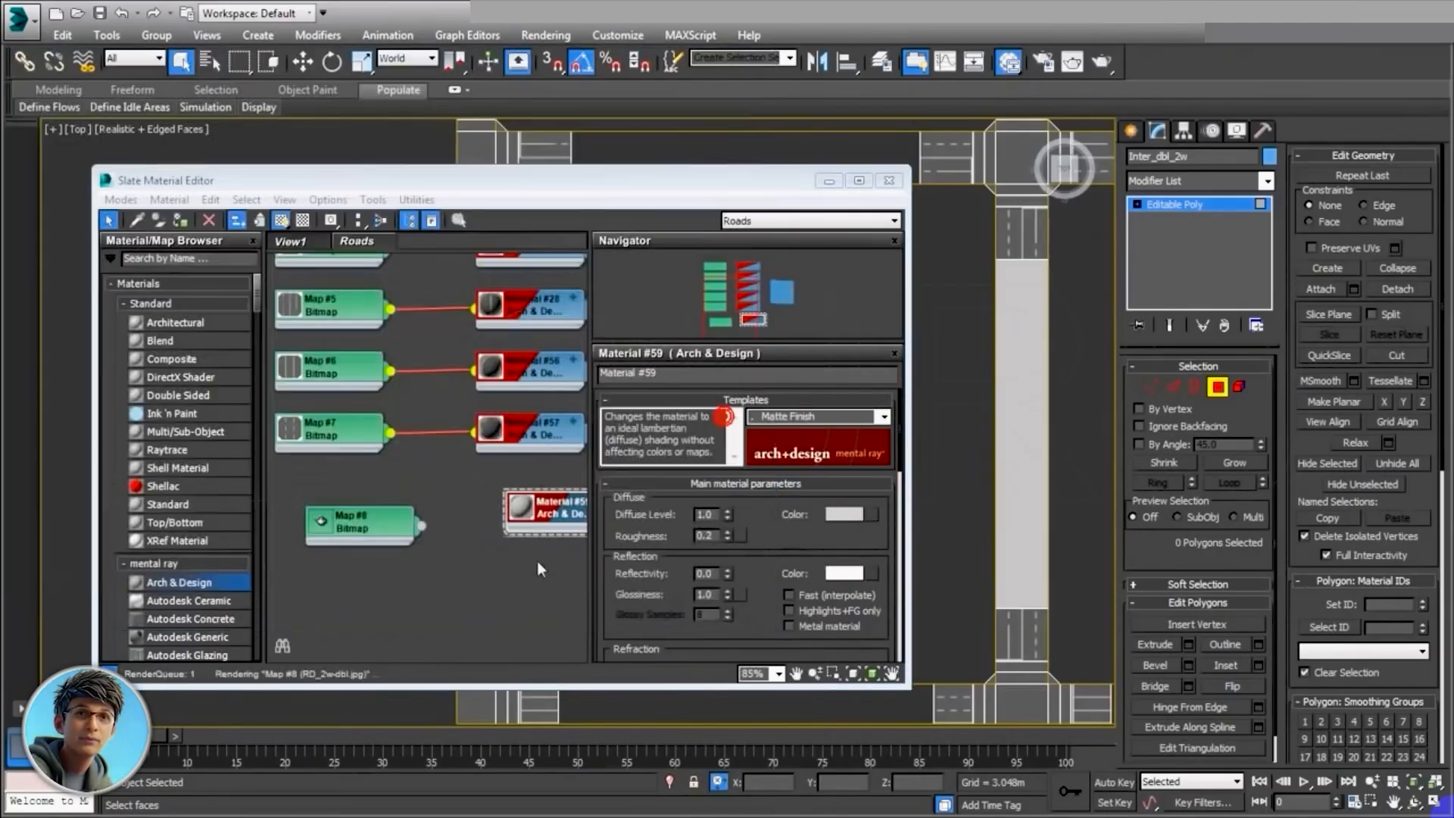
pyautogui.moveTo(421, 525); pyautogui.dragTo(530, 512)
pyautogui.click(499, 546)
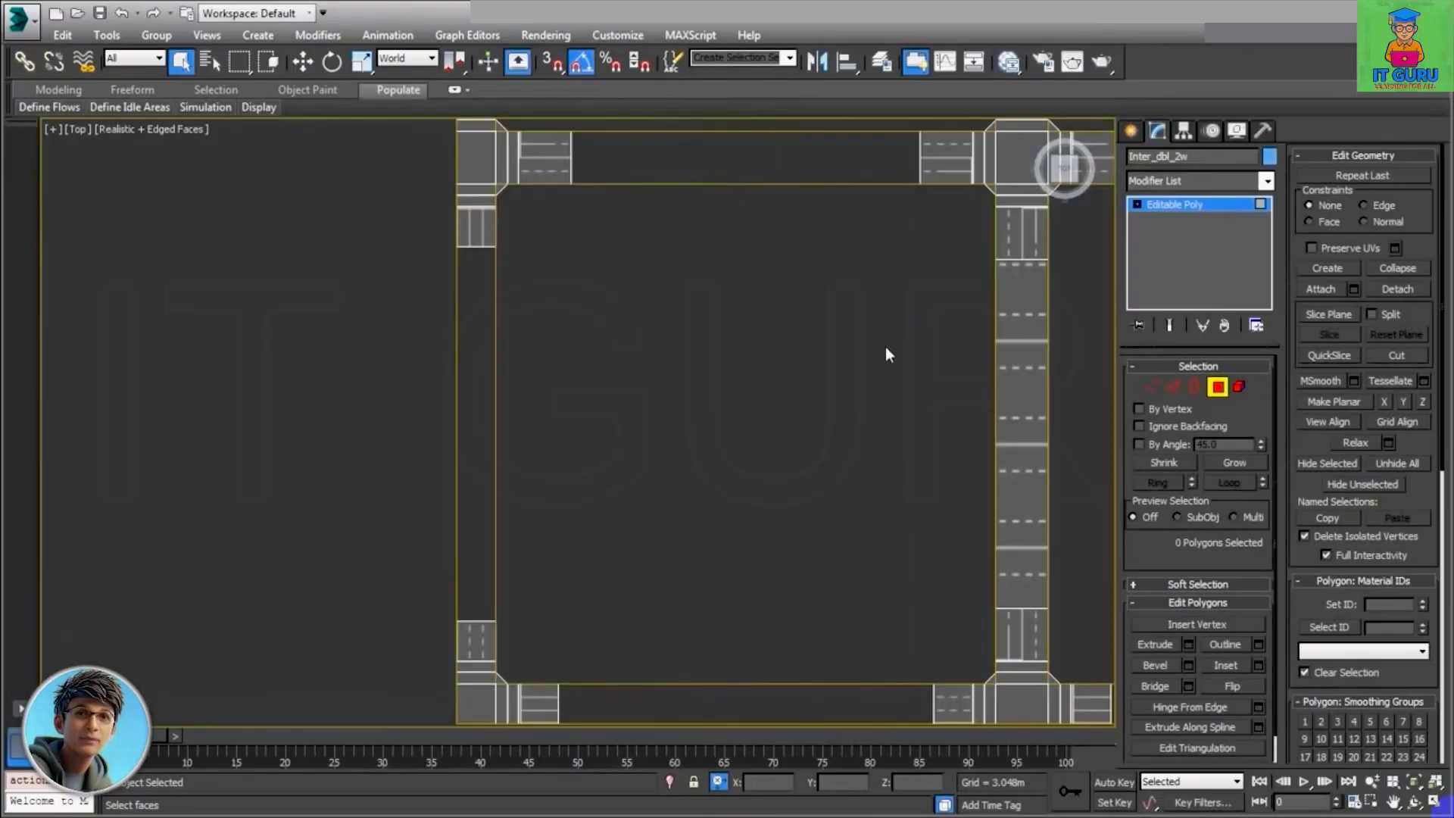
# Step: Leave polygon editing, apply an Unwrap UVW modifier to the road mesh and turn off its map seam display
pyautogui.moveTo(888, 354); pyautogui.dragTo(553, 339, button='middle')
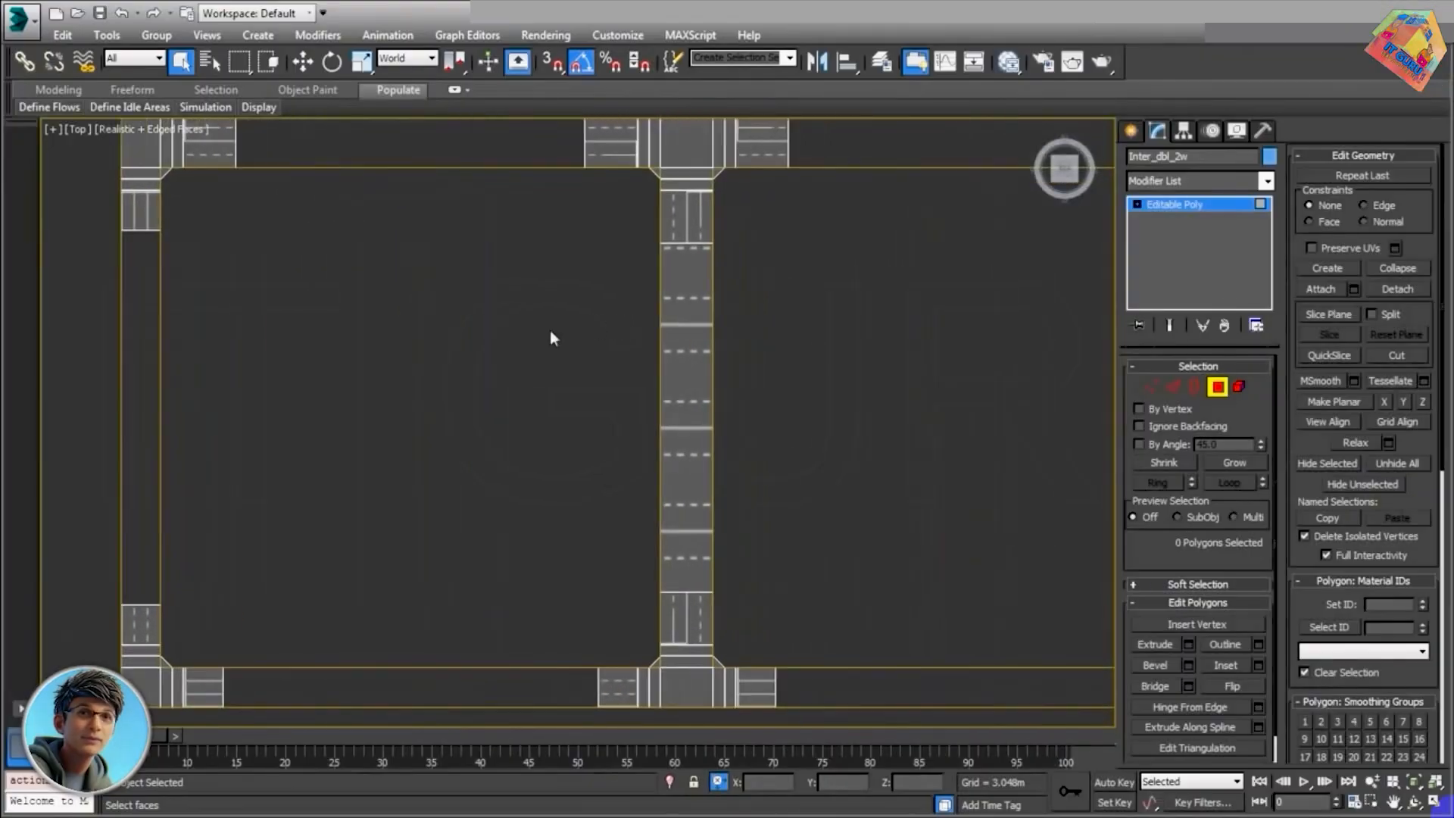
pyautogui.click(1218, 388)
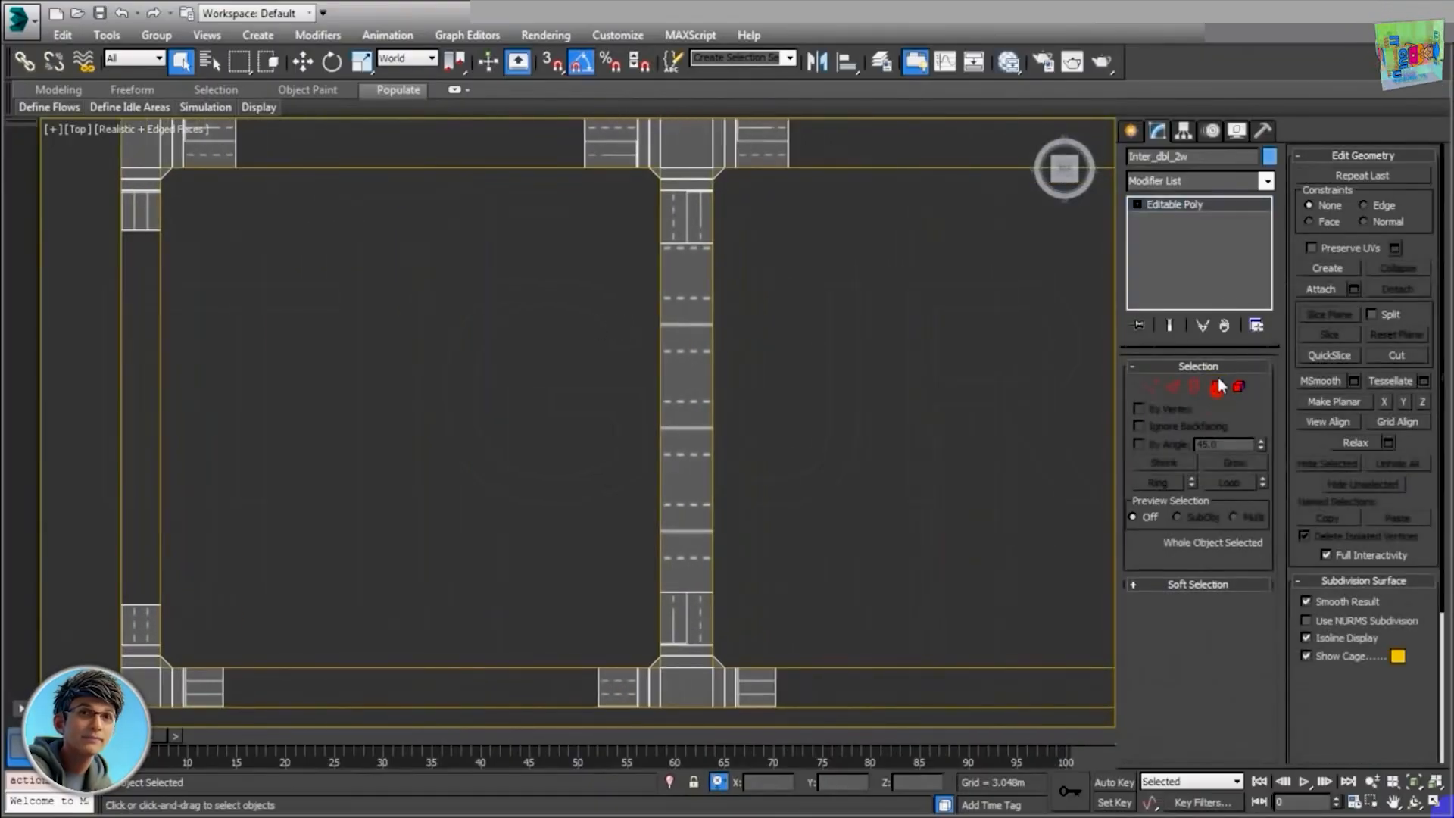
pyautogui.click(1195, 181)
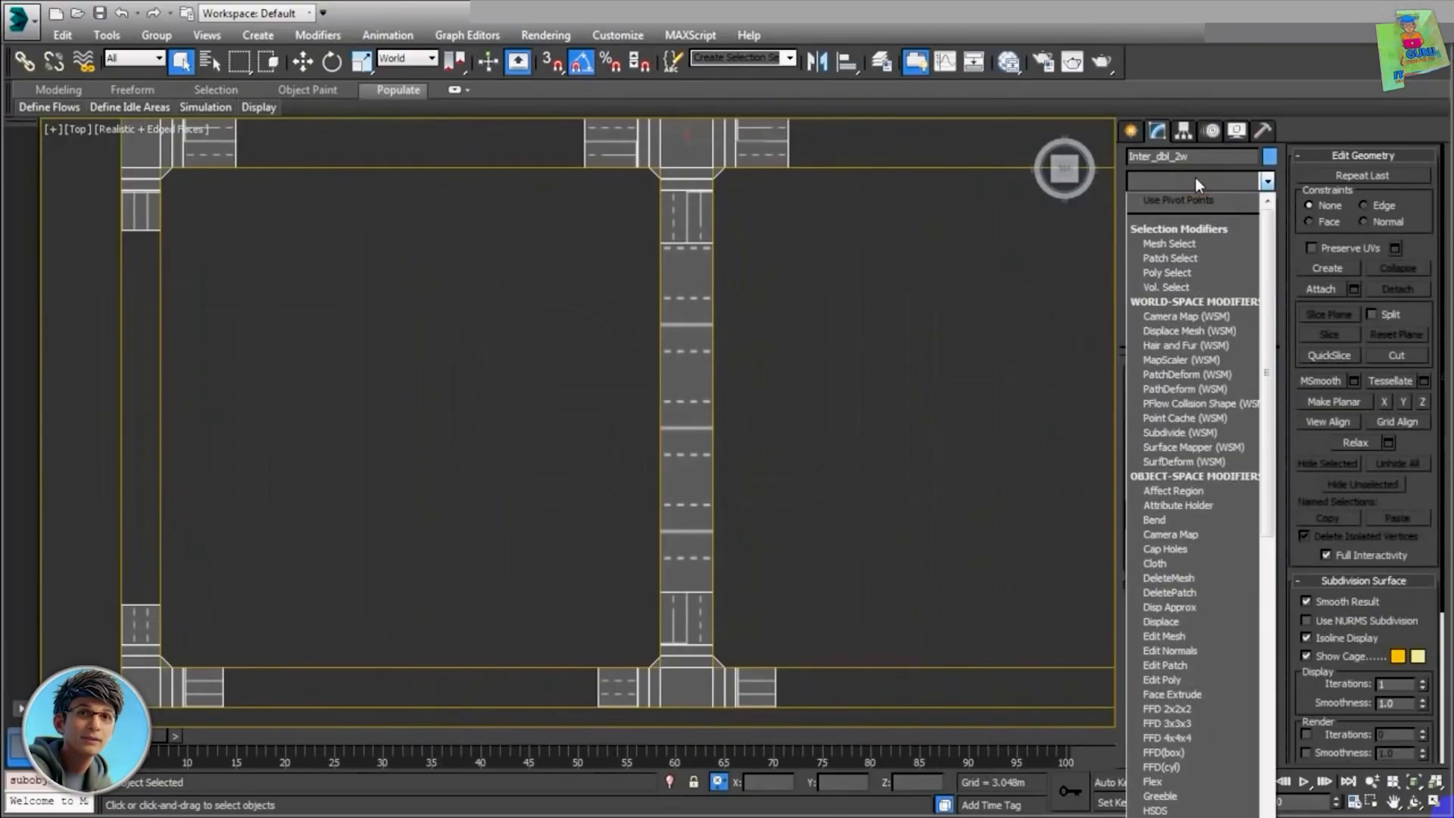
pyautogui.scroll(-10, 1195, 378)
pyautogui.click(1178, 704)
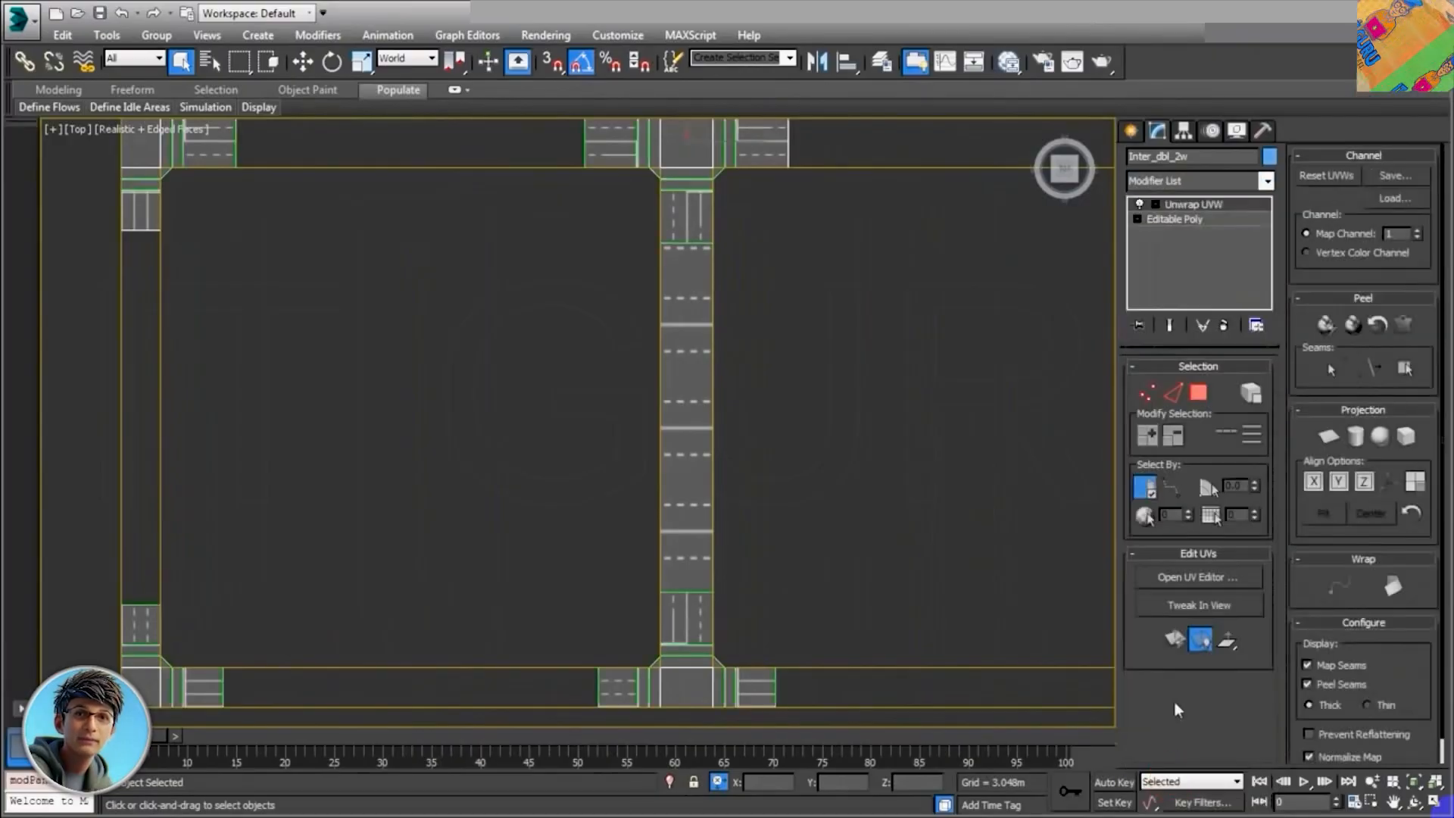
pyautogui.click(1364, 666)
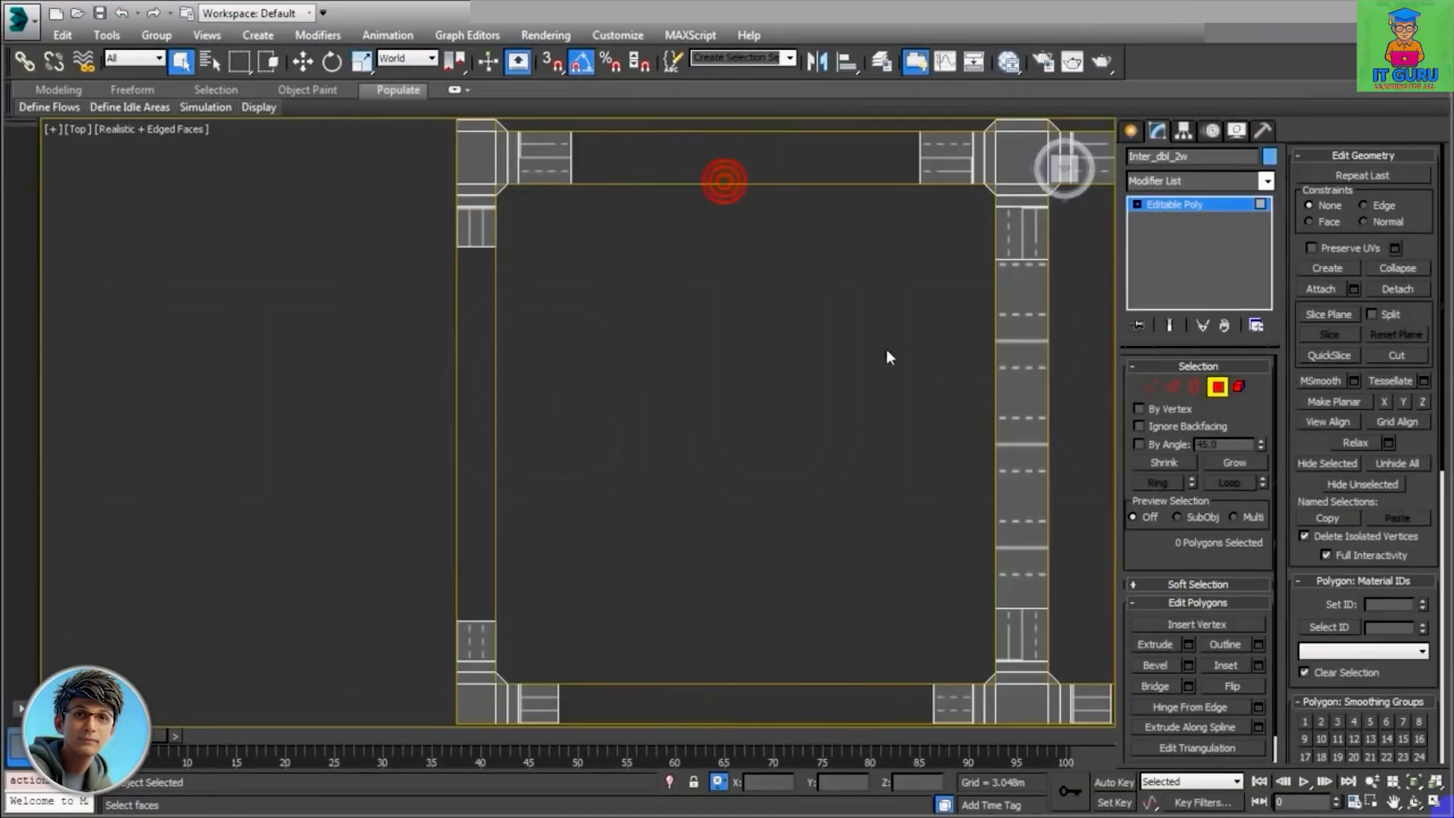
# Step: Add an Unwrap UVW modifier to the road mesh and apply a planar projection to the bridged road polygon
pyautogui.moveTo(886, 348); pyautogui.dragTo(559, 328, button='middle')
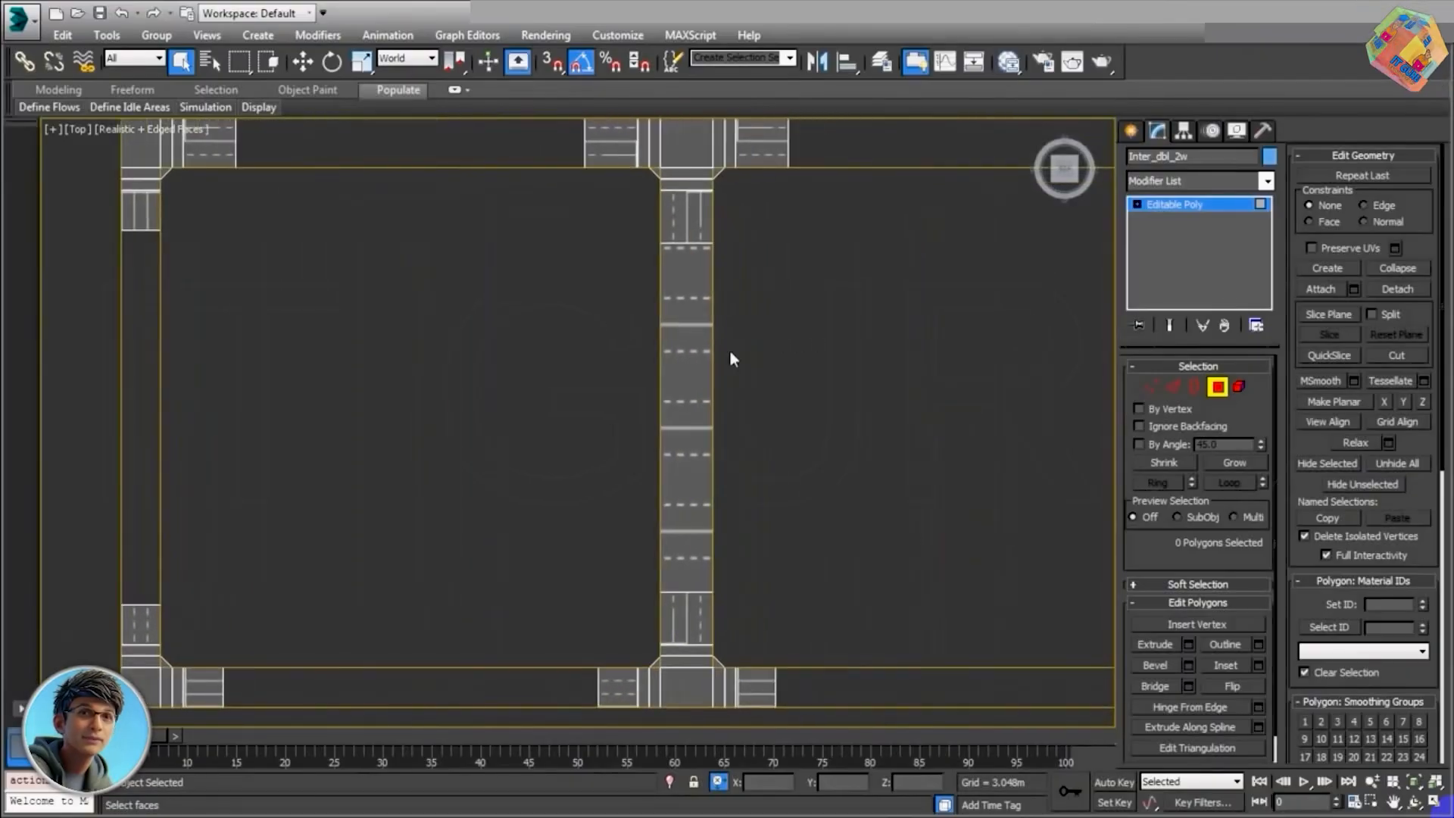
pyautogui.click(1218, 387)
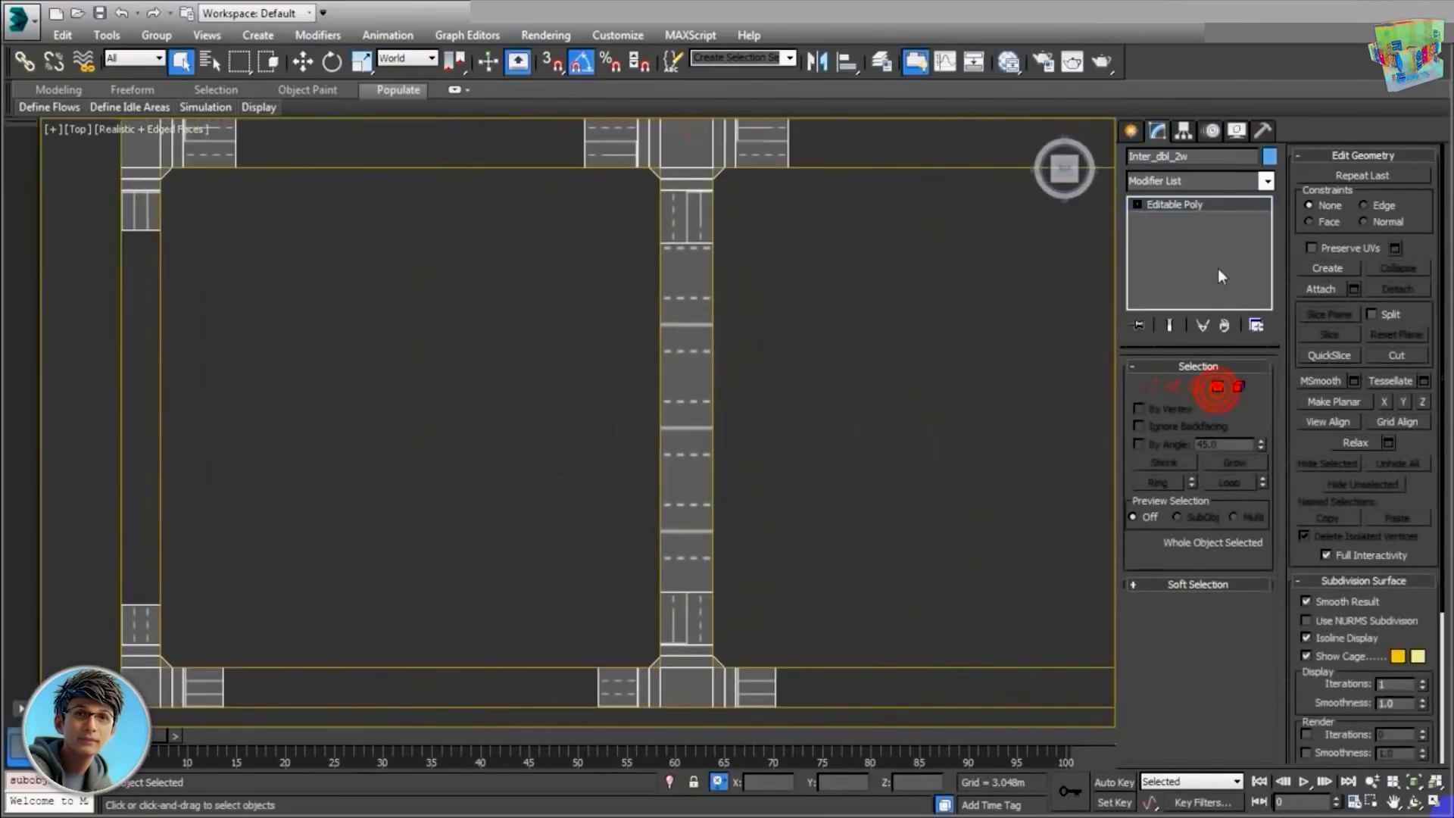
pyautogui.click(1198, 181)
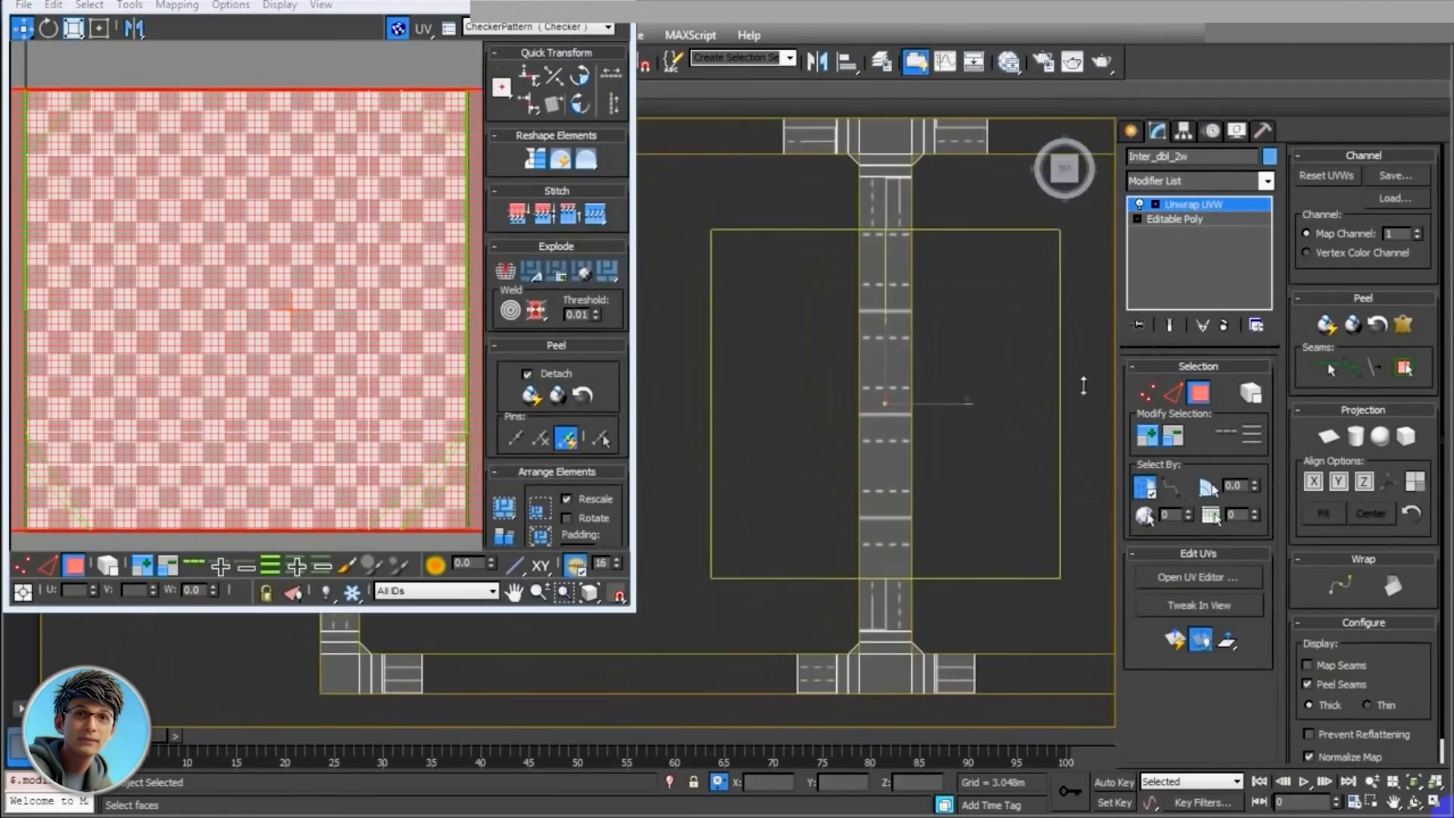
pyautogui.click(1327, 437)
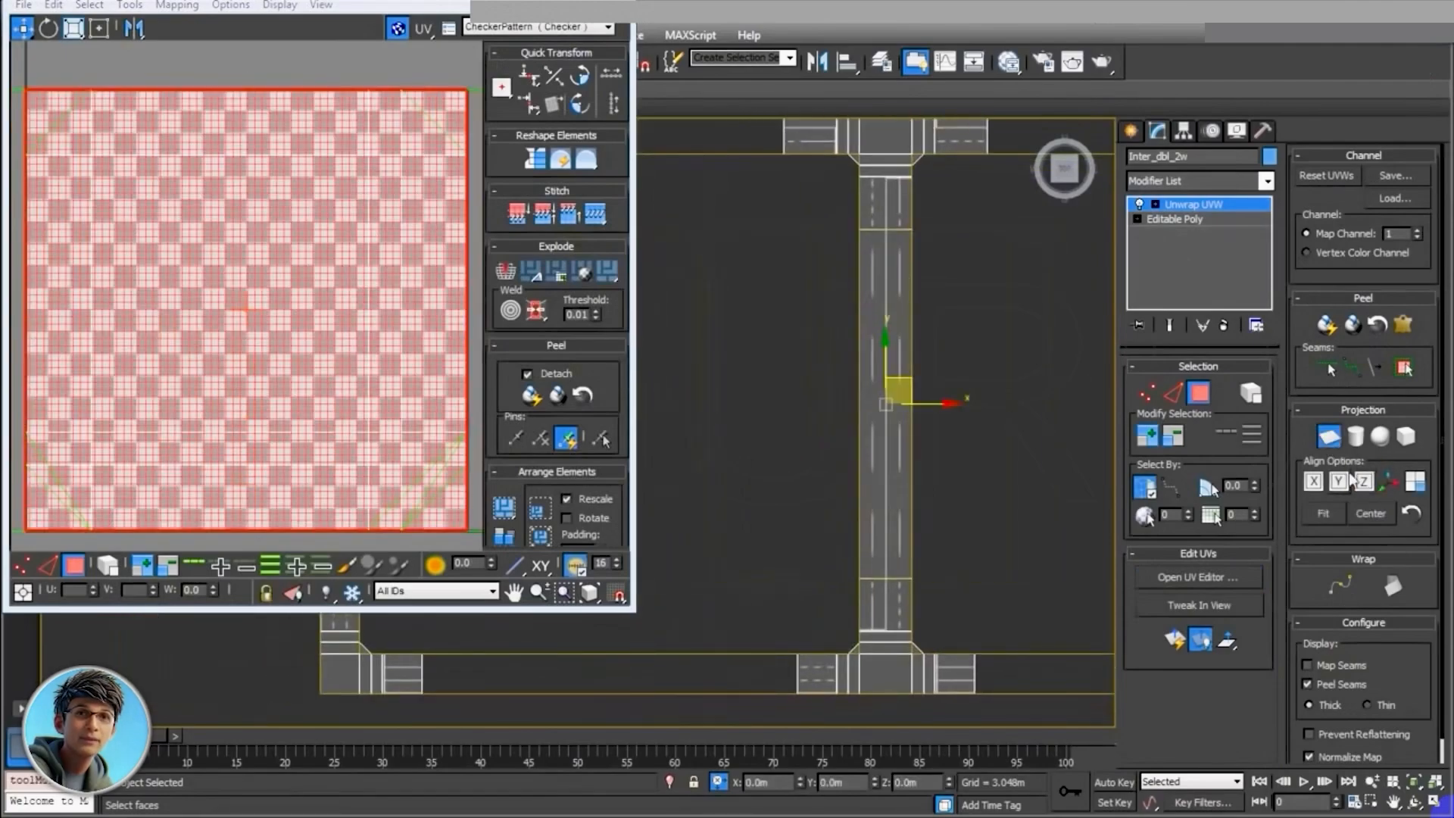
pyautogui.click(1327, 438)
# Step: Stretch the road polygon's UVs vertically with the Freeform tool, well beyond the texture tile, to repeat the lane markings
pyautogui.scroll(-3, 259, 169)
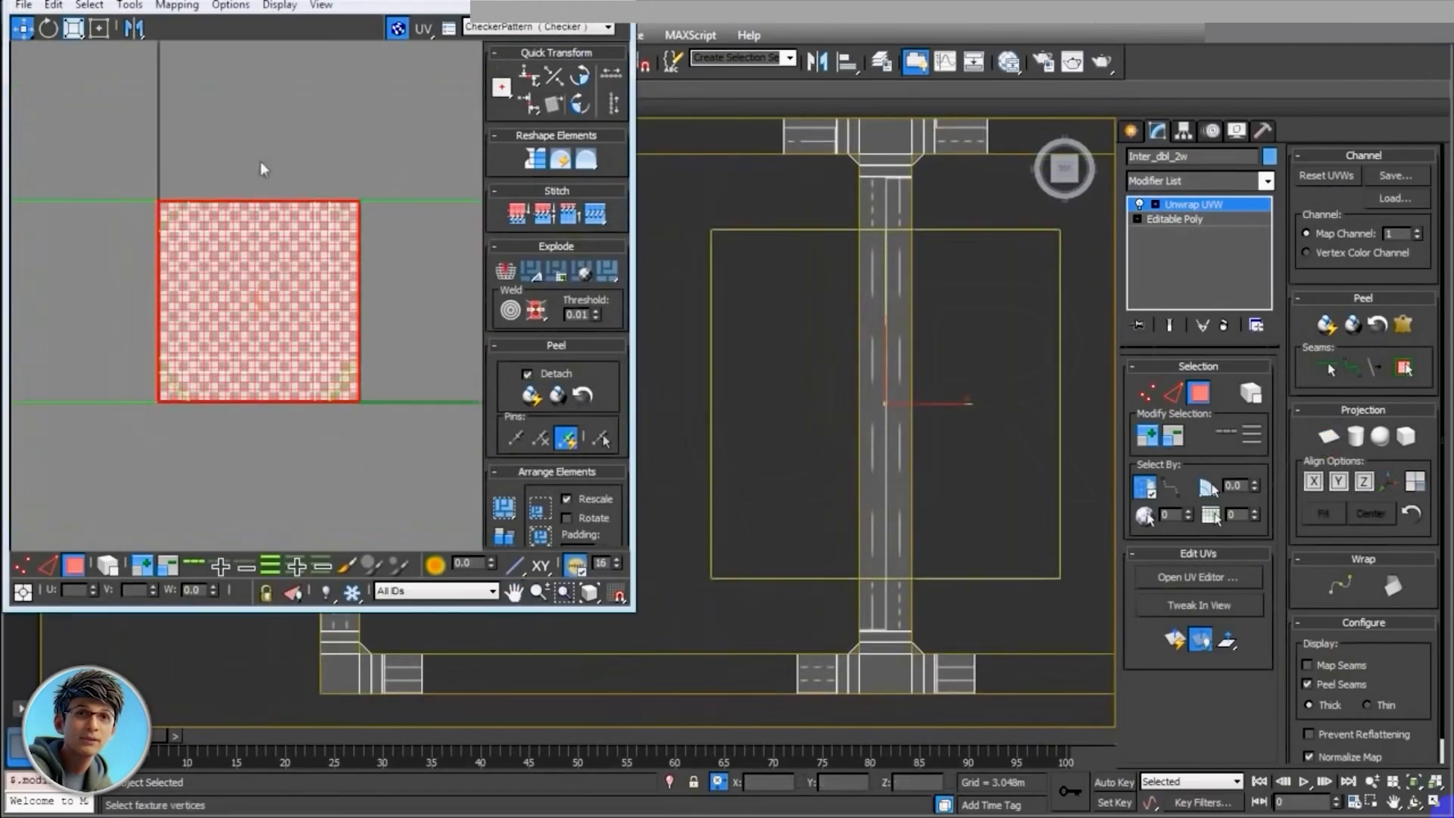
pyautogui.click(99, 32)
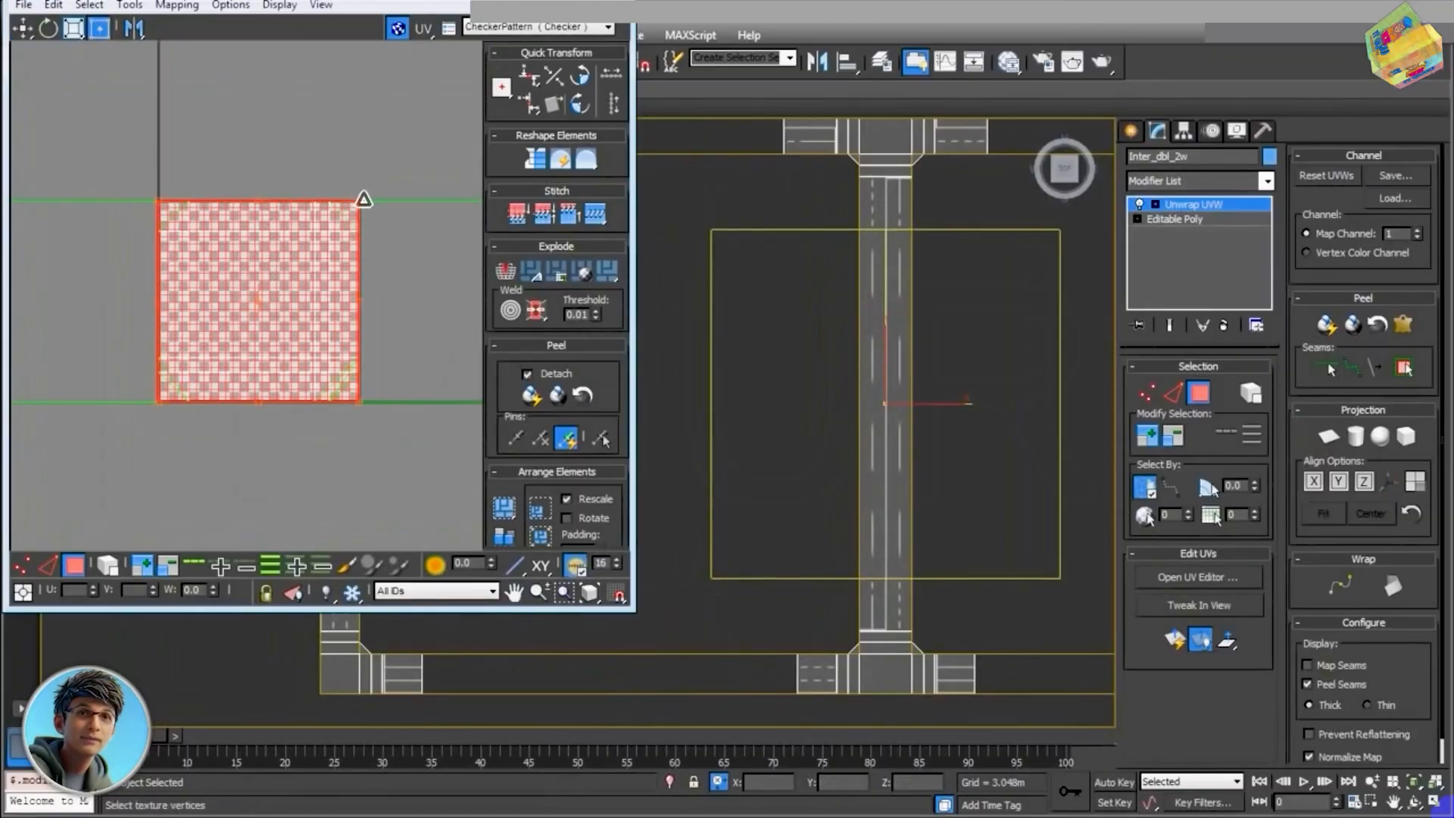
pyautogui.moveTo(362, 187); pyautogui.dragTo(377, 46)
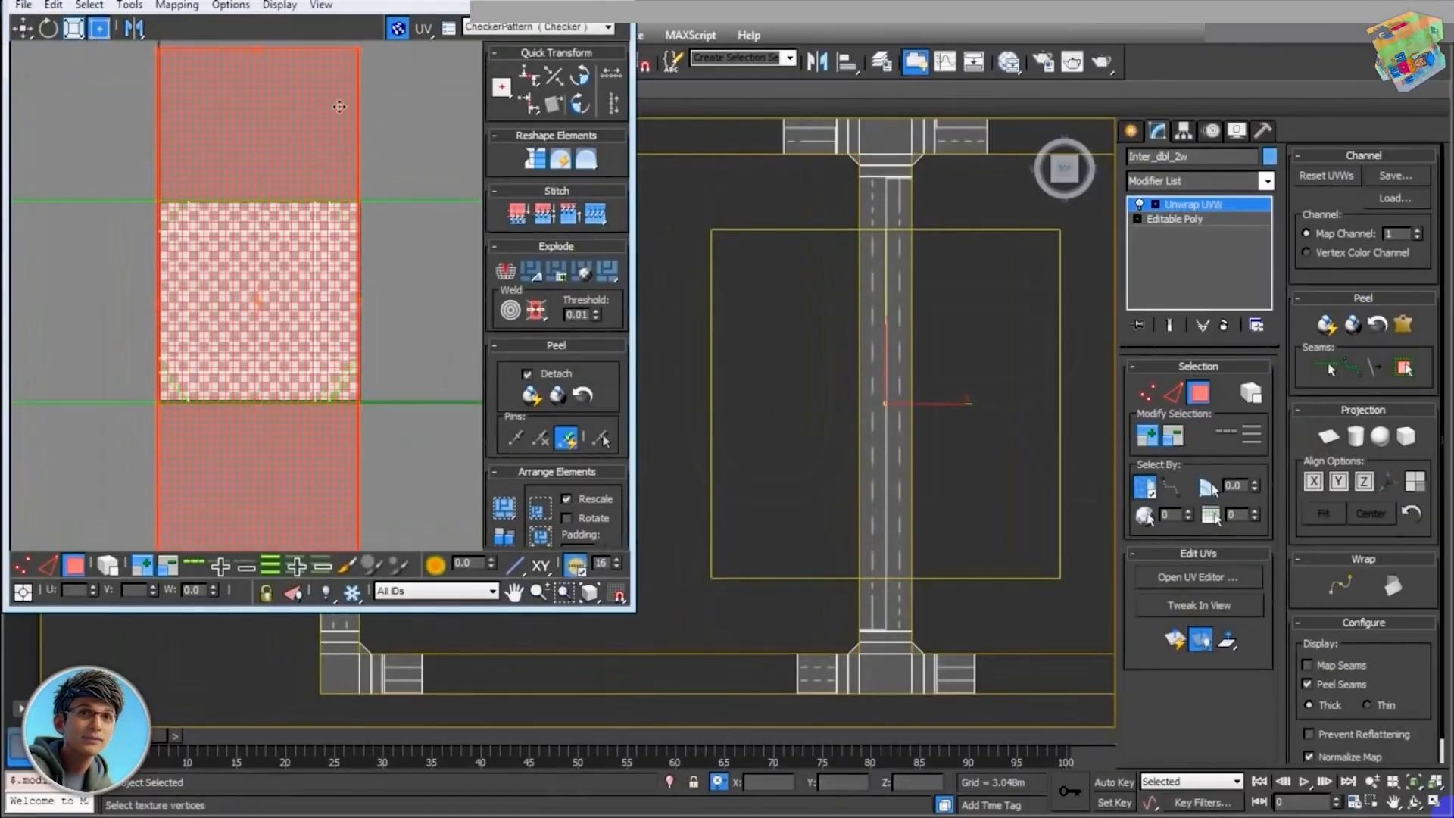
pyautogui.scroll(-3, 303, 301)
pyautogui.moveTo(321, 222); pyautogui.dragTo(321, 58)
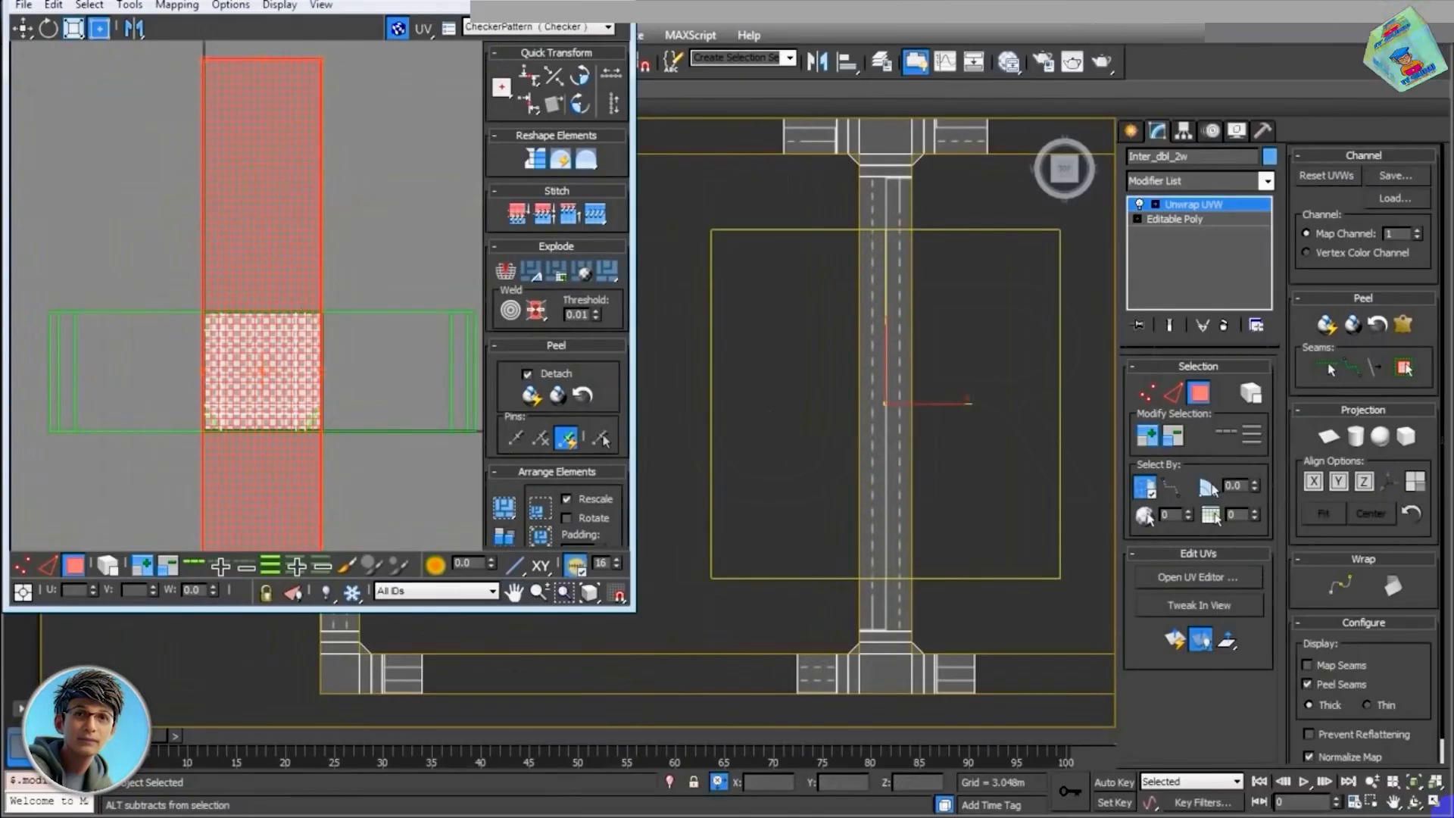
# Step: Fine-tune the vertical UV stretch to match the dashes at the intersection joint, and close the UV editor
pyautogui.moveTo(344, 215); pyautogui.dragTo(328, 285, button='middle')
pyautogui.scroll(5, 851, 253)
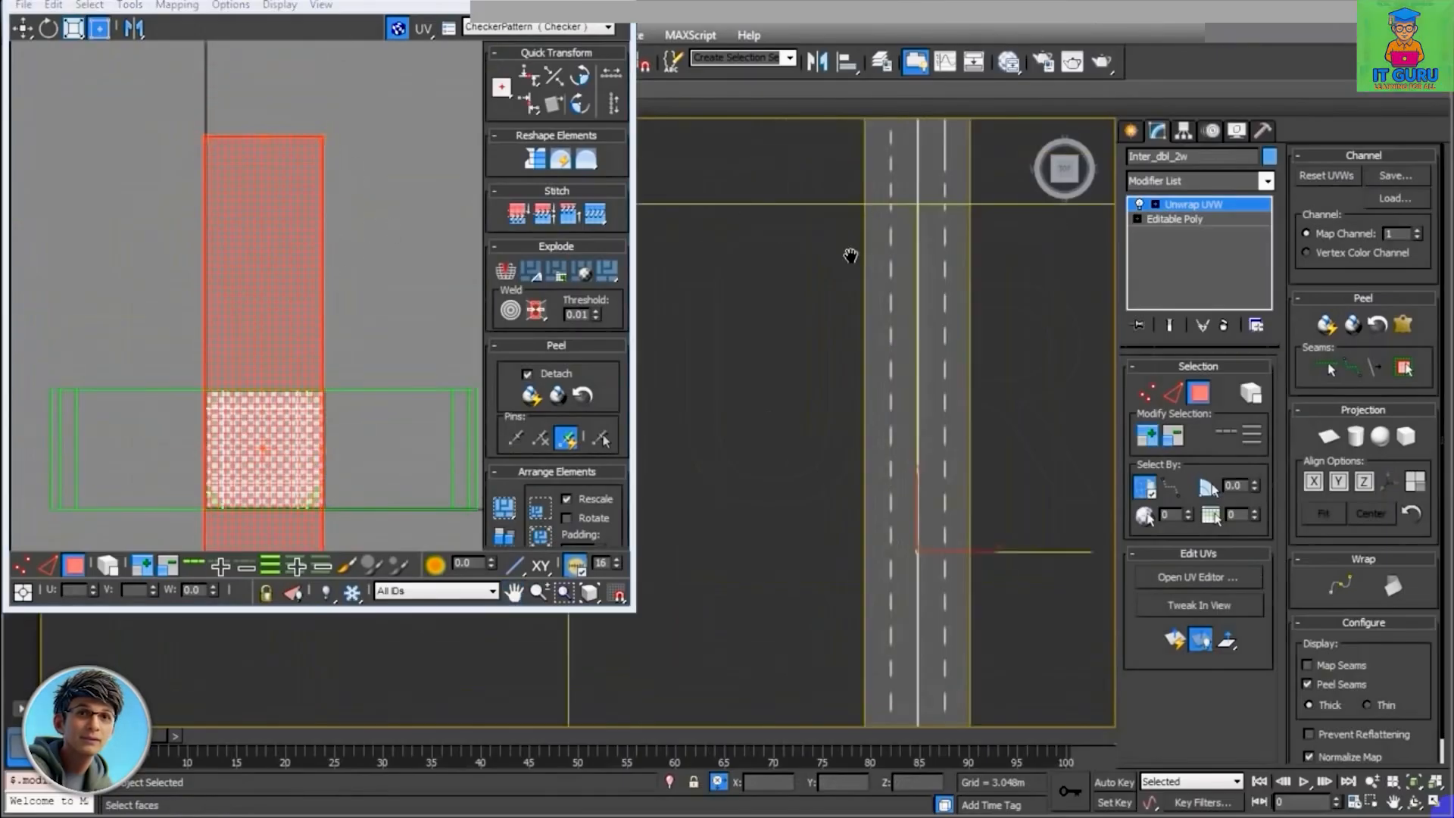
pyautogui.moveTo(850, 253); pyautogui.dragTo(852, 353, button='middle')
pyautogui.scroll(2, 851, 353)
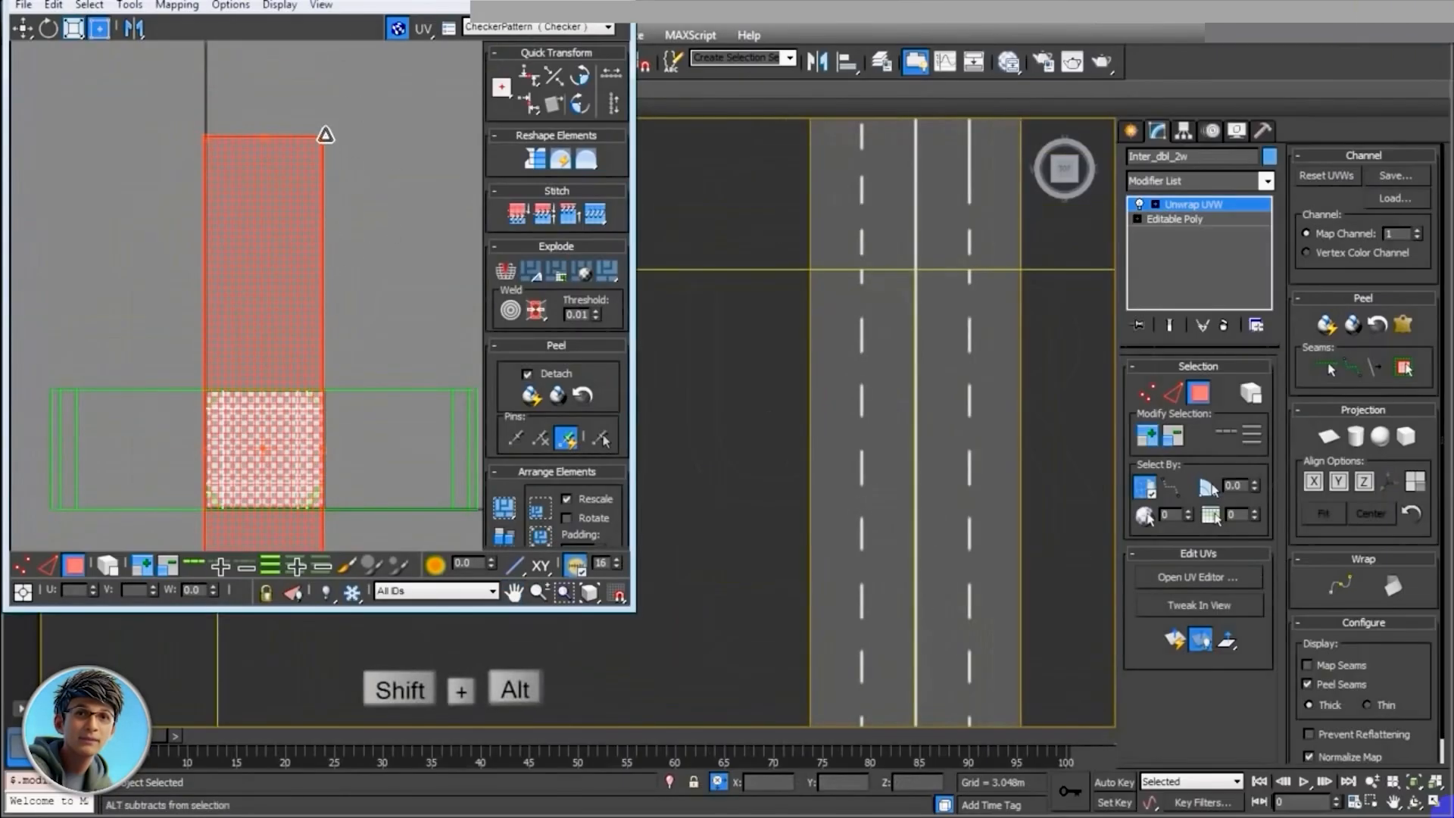
pyautogui.scroll(-8, 785, 617)
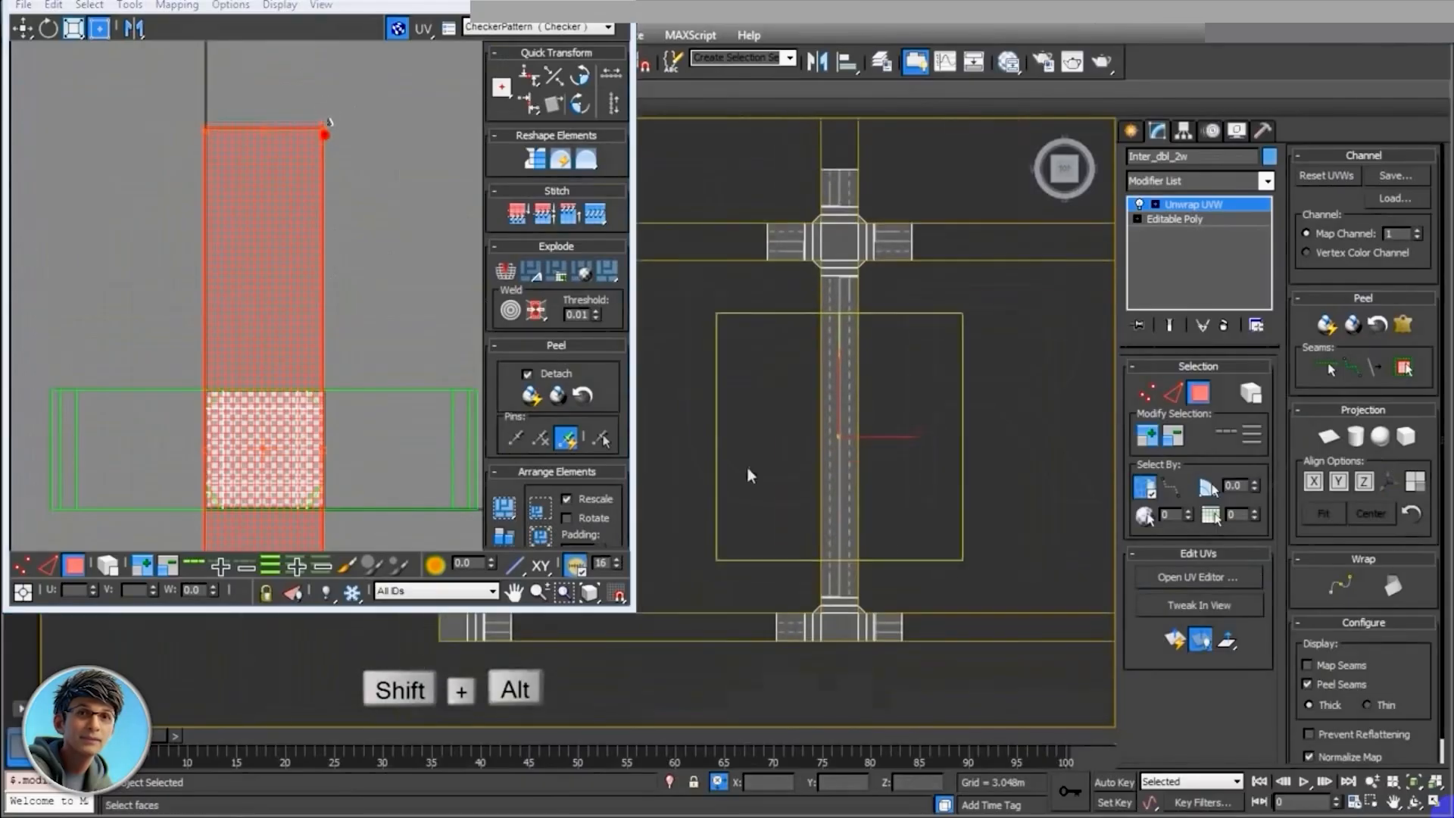
pyautogui.click(632, 140)
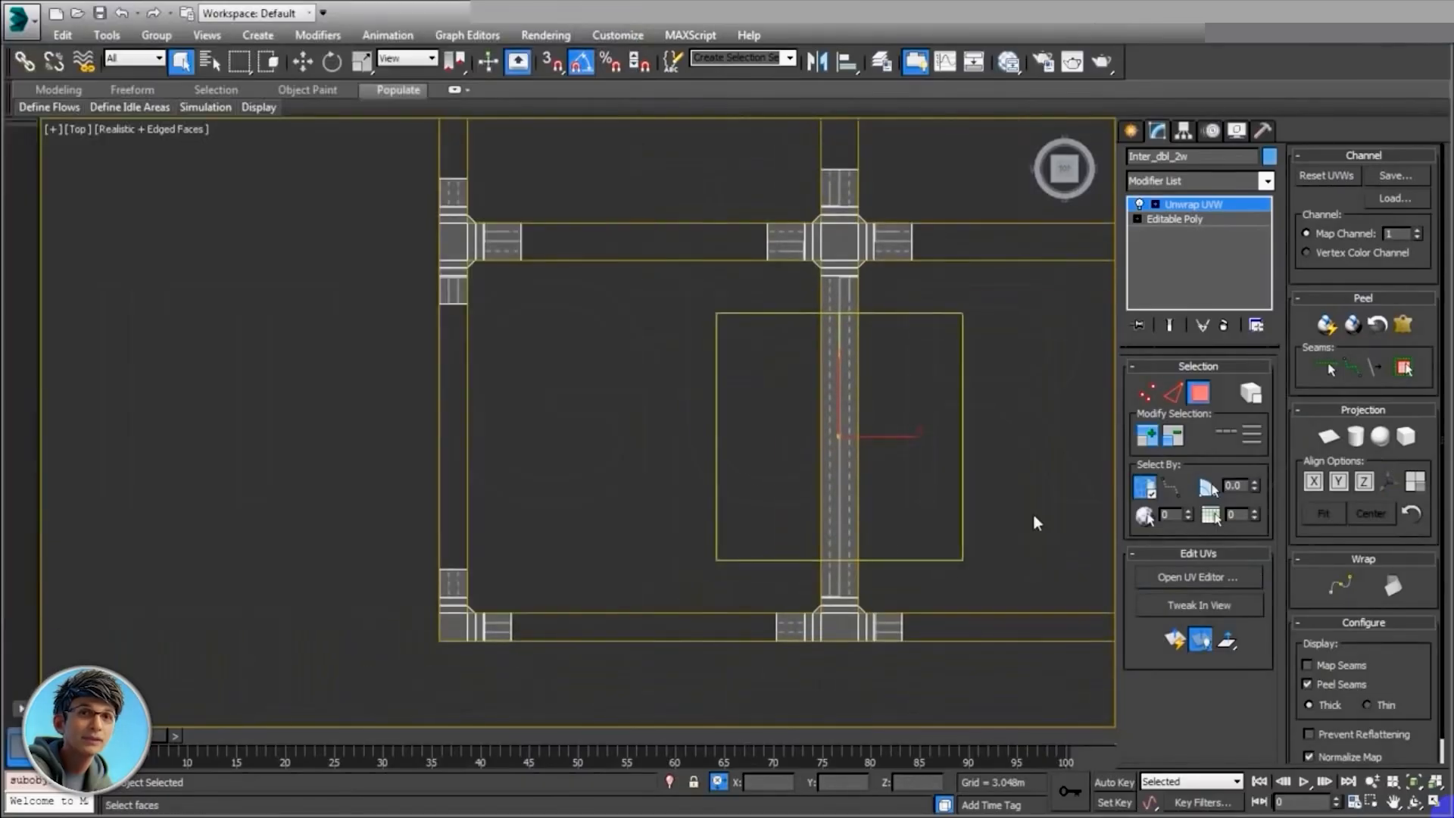
# Step: Leave polygon selection and convert the unwrapped road mesh back to an Editable Poly
pyautogui.press('3')
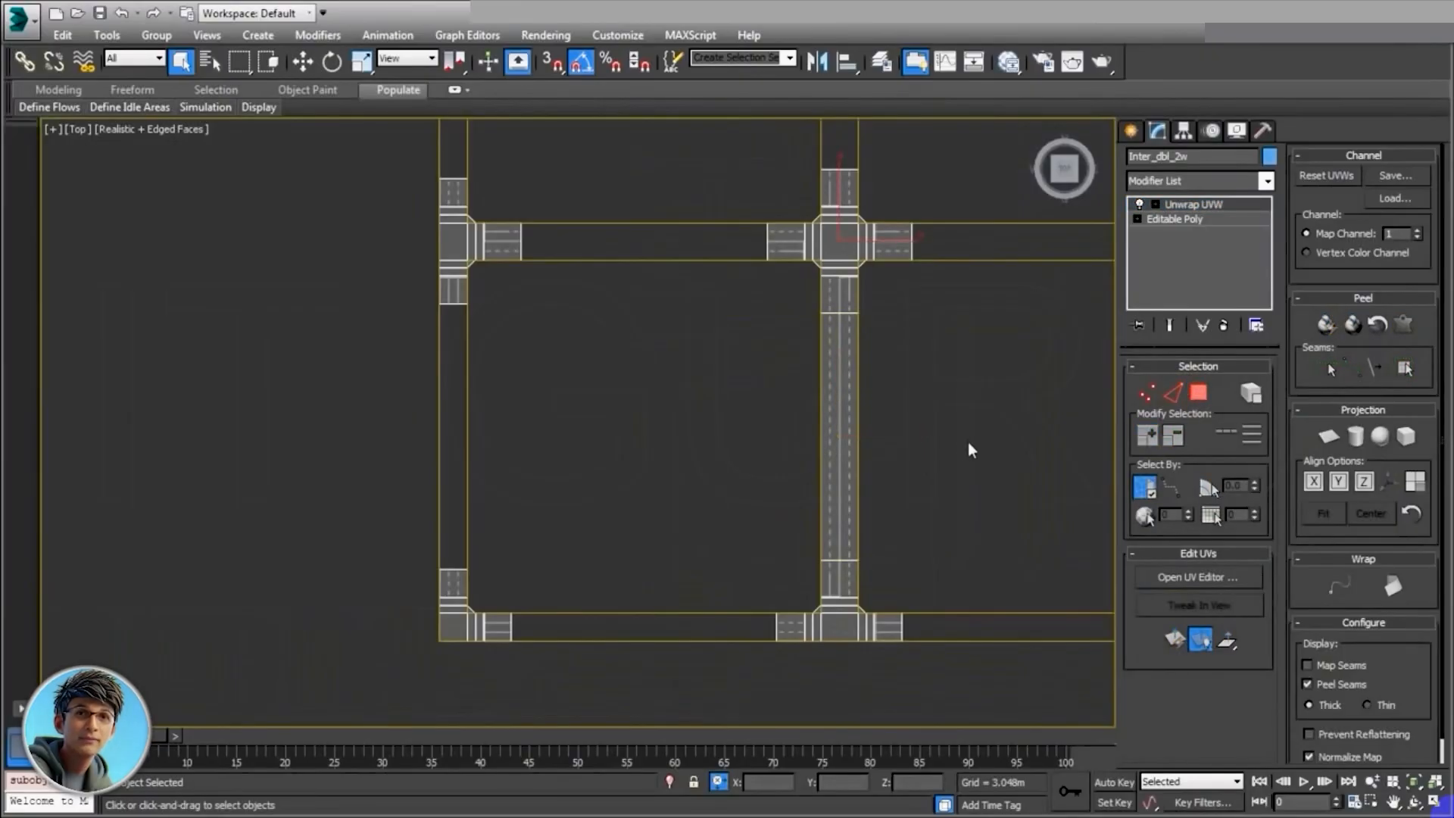
pyautogui.rightClick(837, 439)
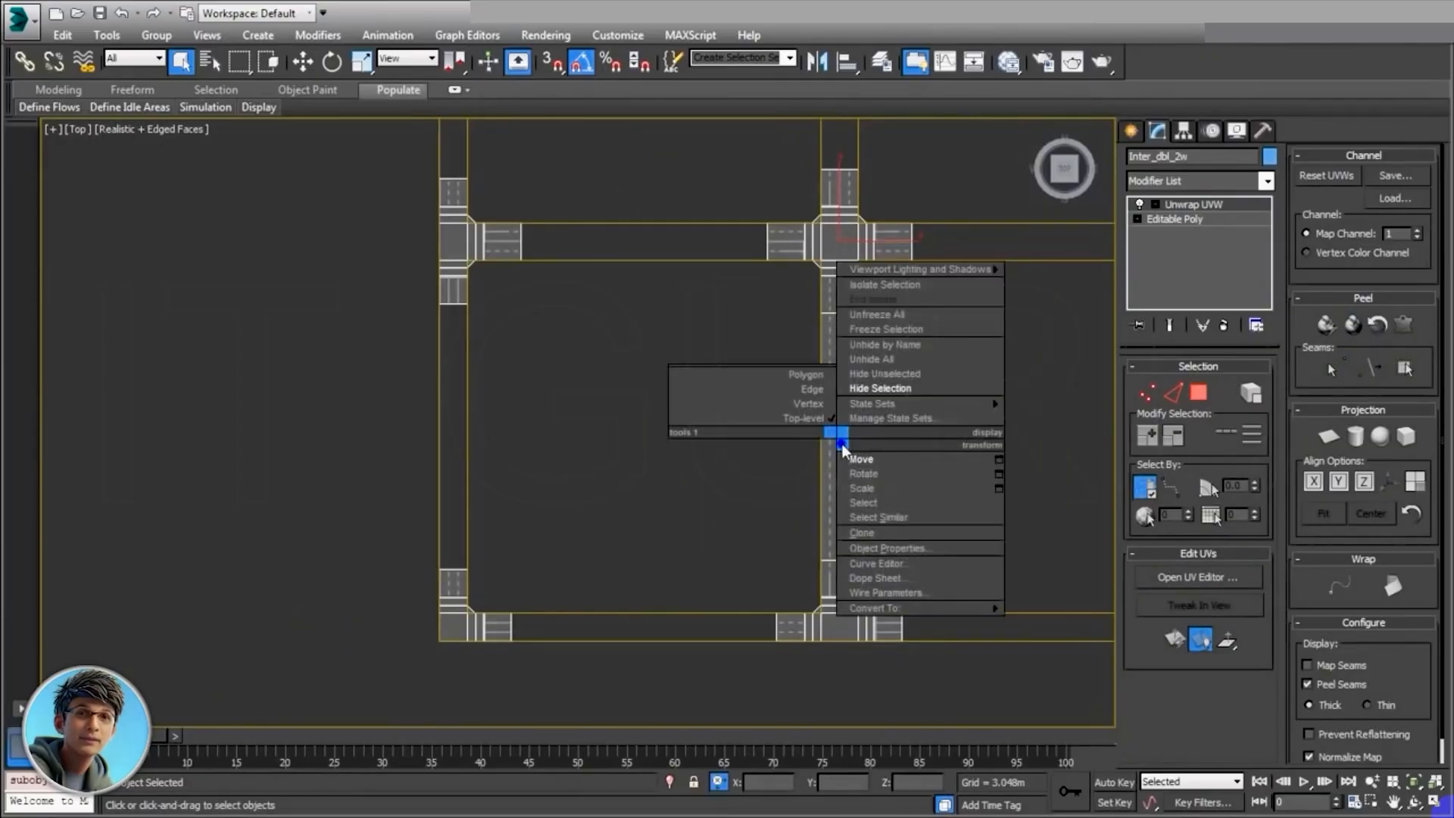
pyautogui.moveTo(896, 609)
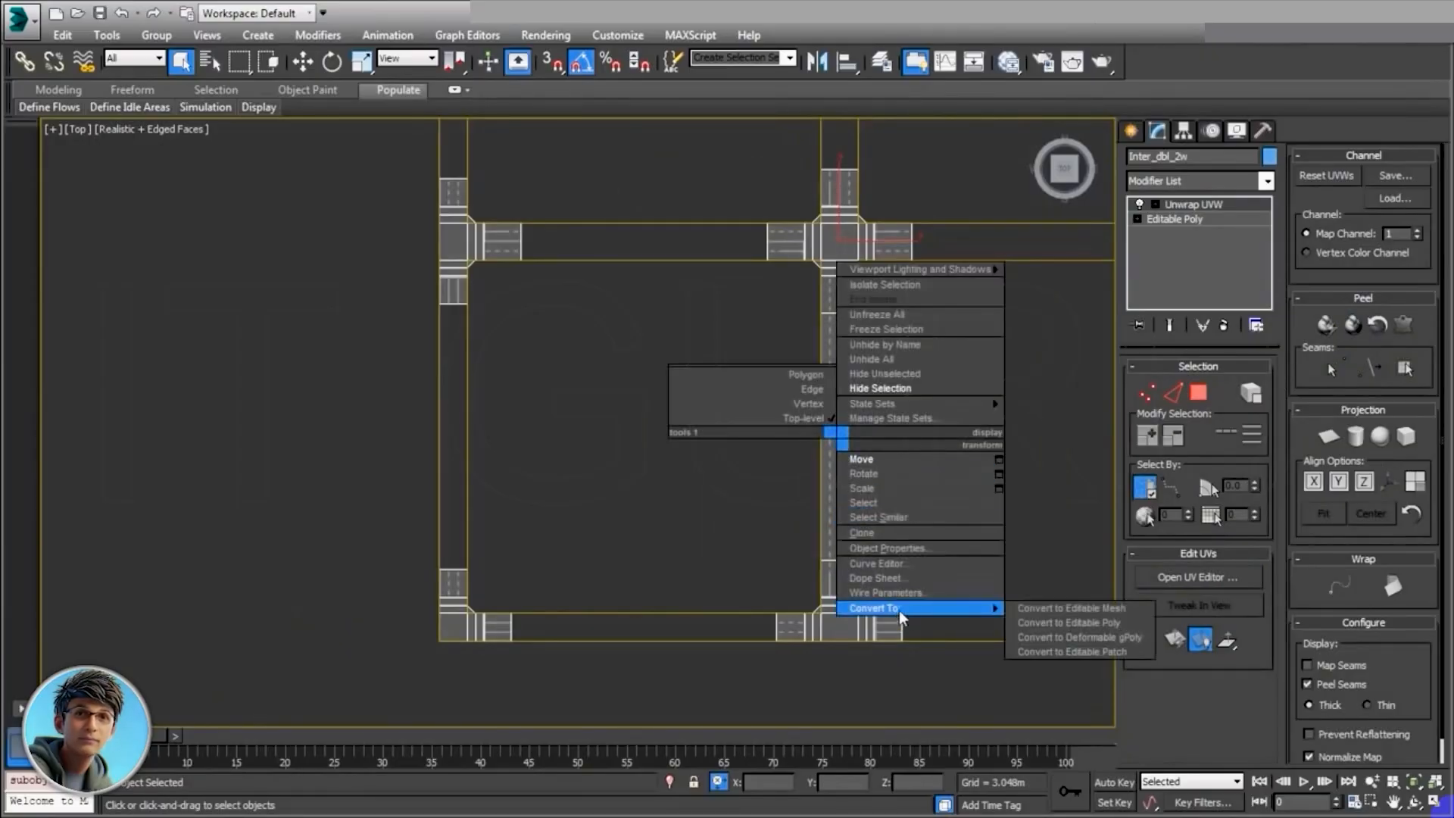
pyautogui.click(1070, 617)
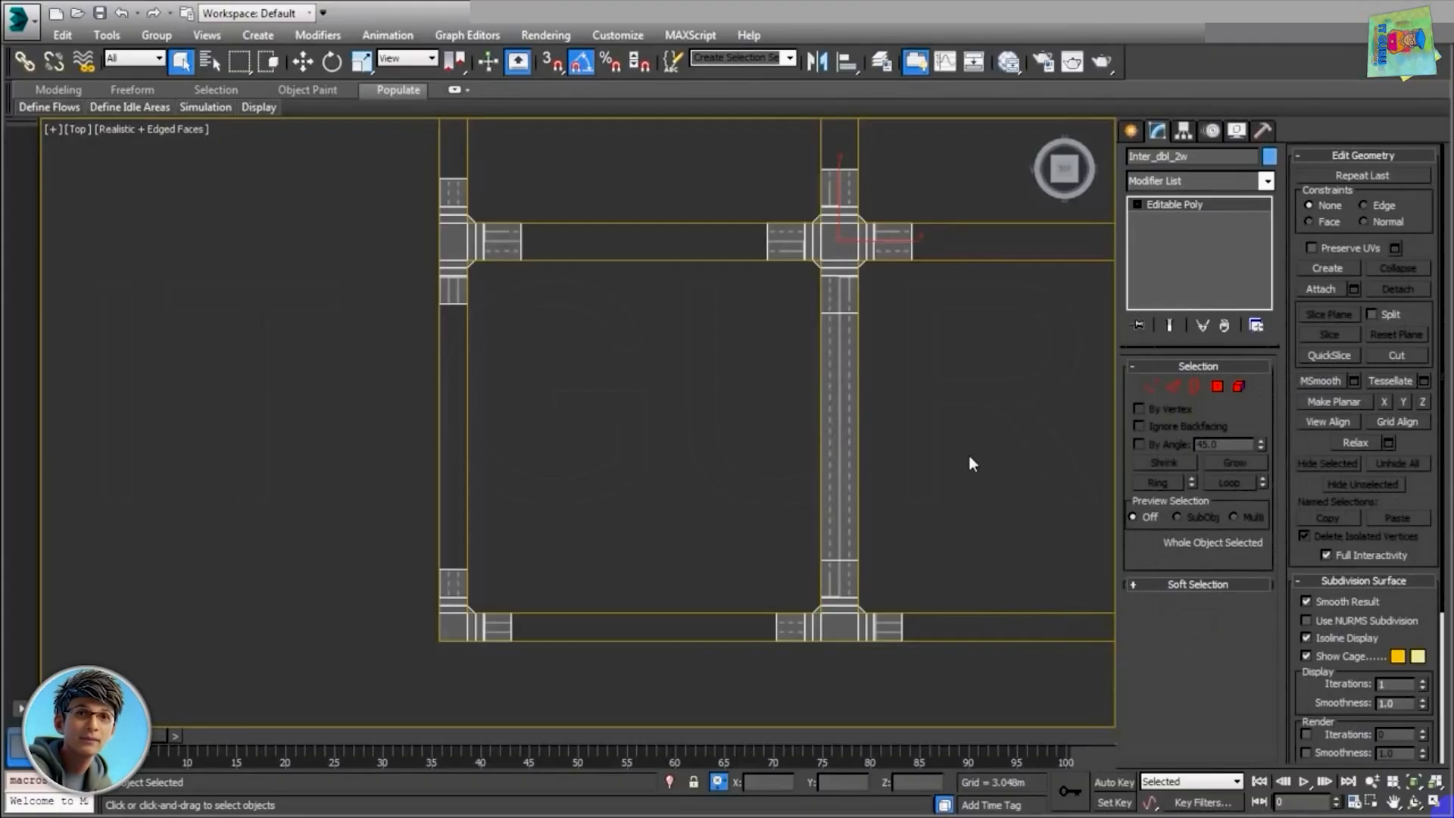
# Step: Reload the scene with the separate, unattached intersections, discarding the unsaved changes, and frame the whole road grid
pyautogui.moveTo(969, 457); pyautogui.dragTo(733, 487, button='middle')
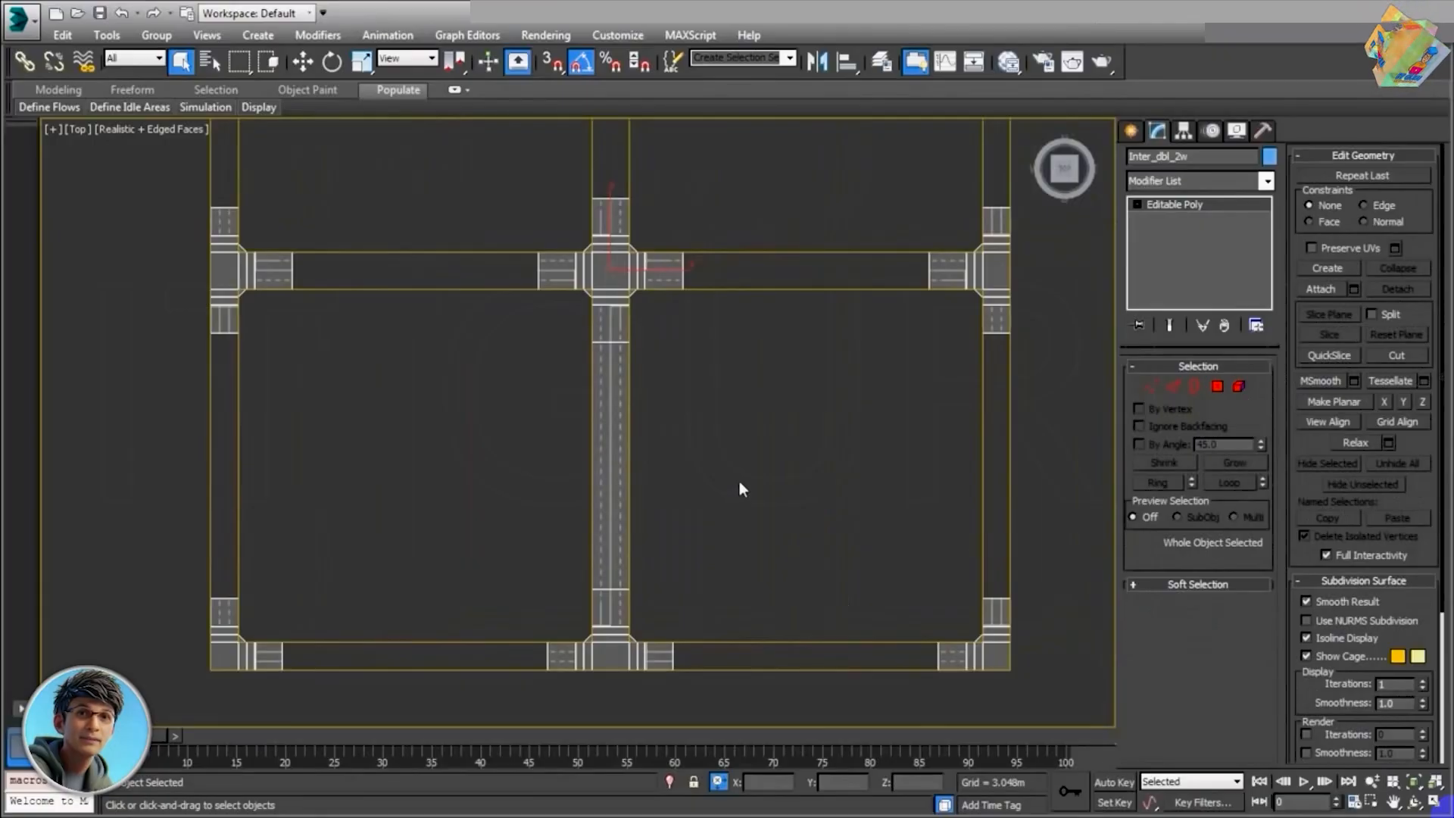
pyautogui.click(20, 22)
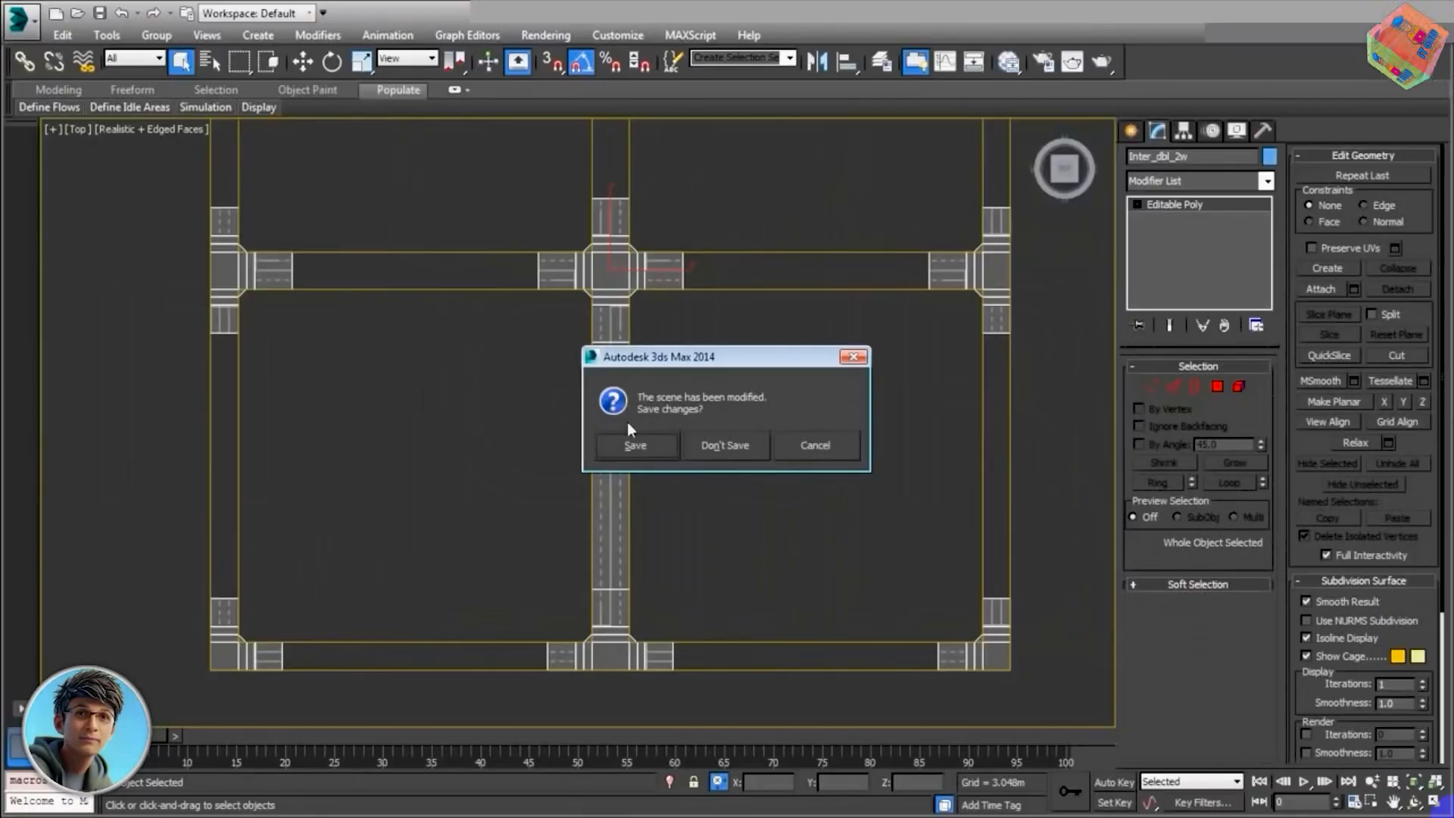
pyautogui.click(719, 447)
pyautogui.press('z')
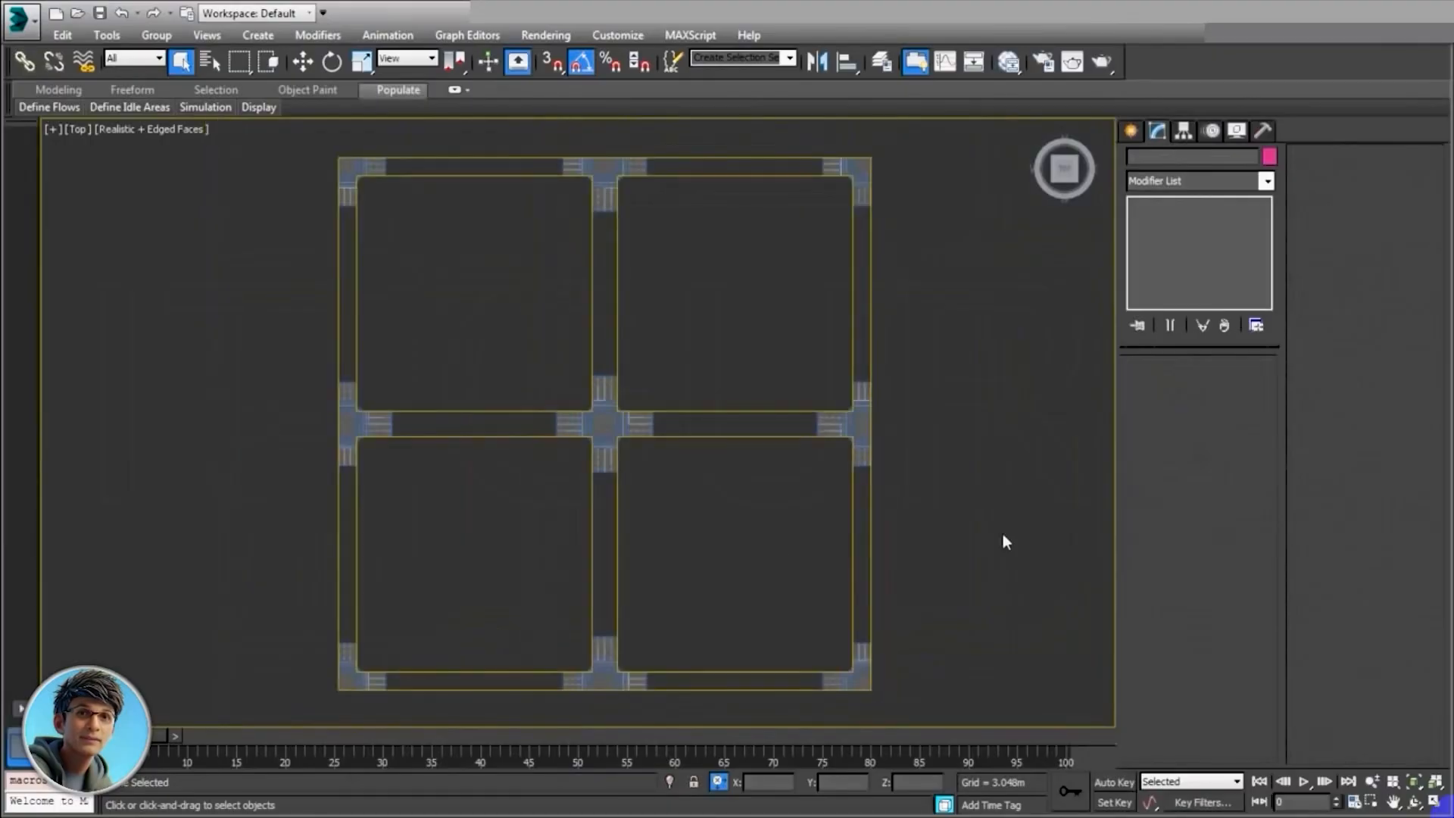
# Step: Attach all the other intersections to the central intersection in one go using the attach list, and clear the selection
pyautogui.click(635, 434)
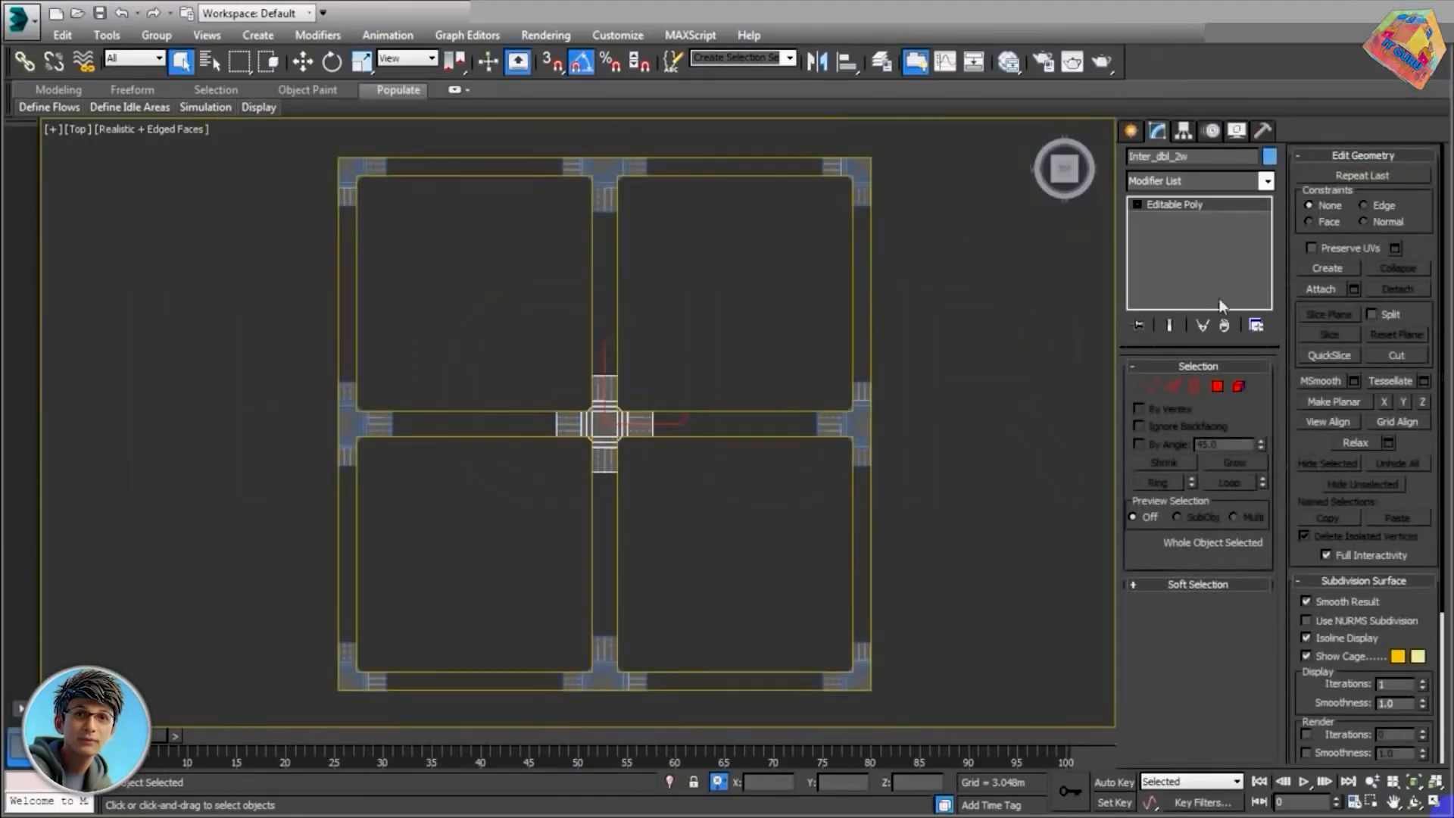
pyautogui.click(1353, 289)
pyautogui.moveTo(160, 292); pyautogui.dragTo(189, 418)
pyautogui.click(400, 678)
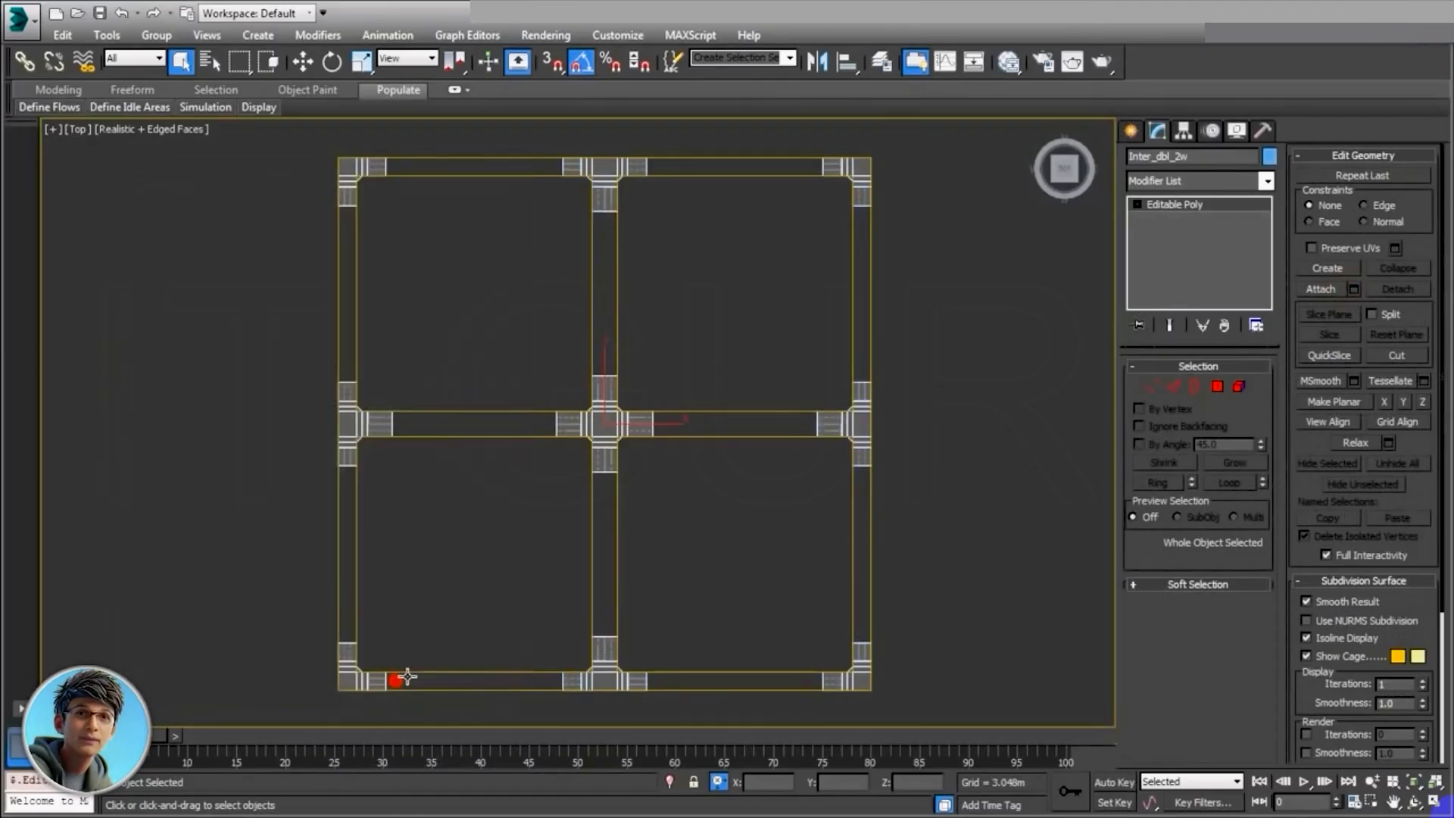
pyautogui.click(964, 523)
pyautogui.moveTo(770, 528); pyautogui.dragTo(787, 524, button='middle')
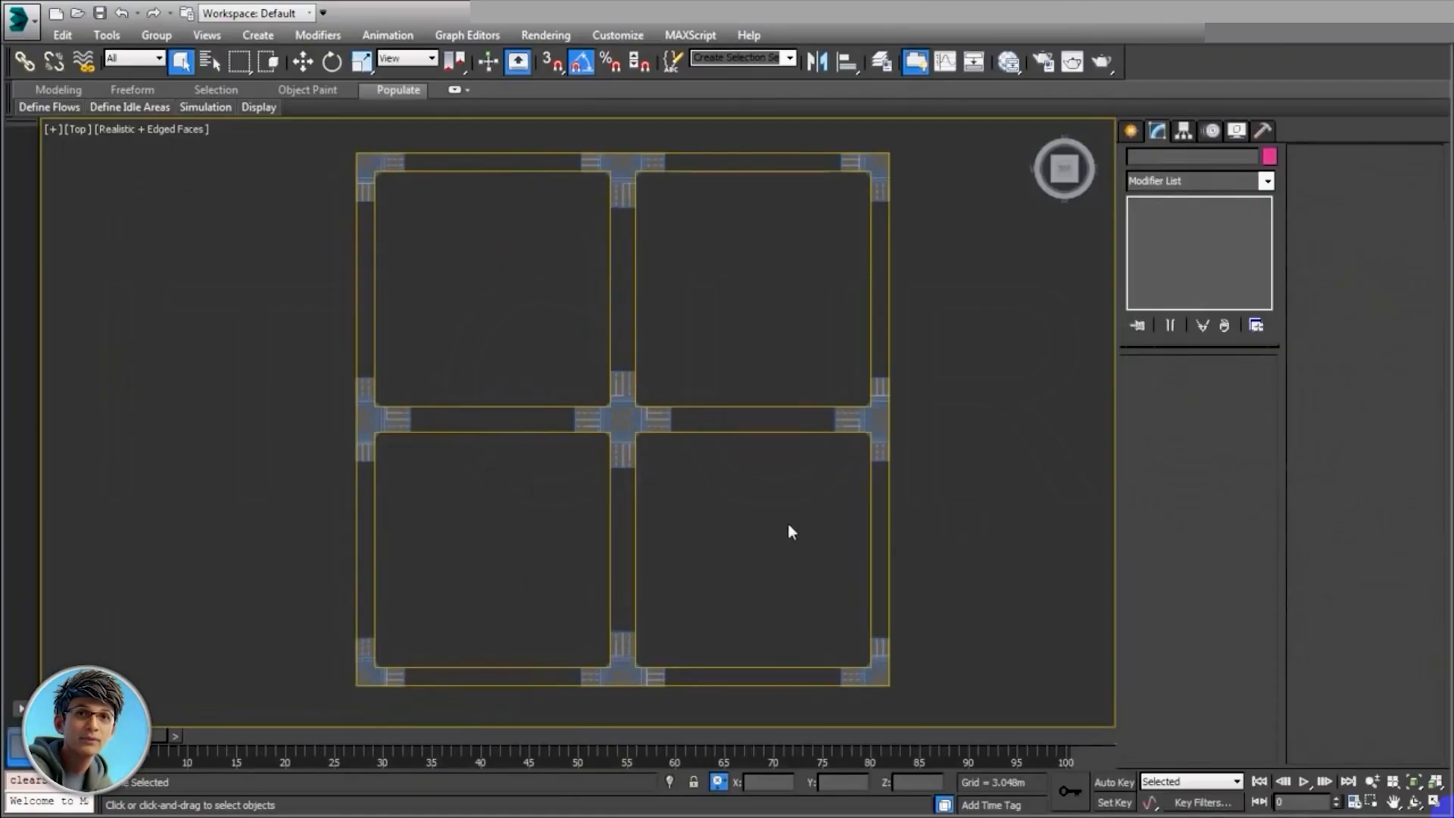
# Step: Enable 3D snapping and restrict it to Midpoint by turning off the Endpoint snap
pyautogui.click(553, 61)
pyautogui.rightClick(553, 61)
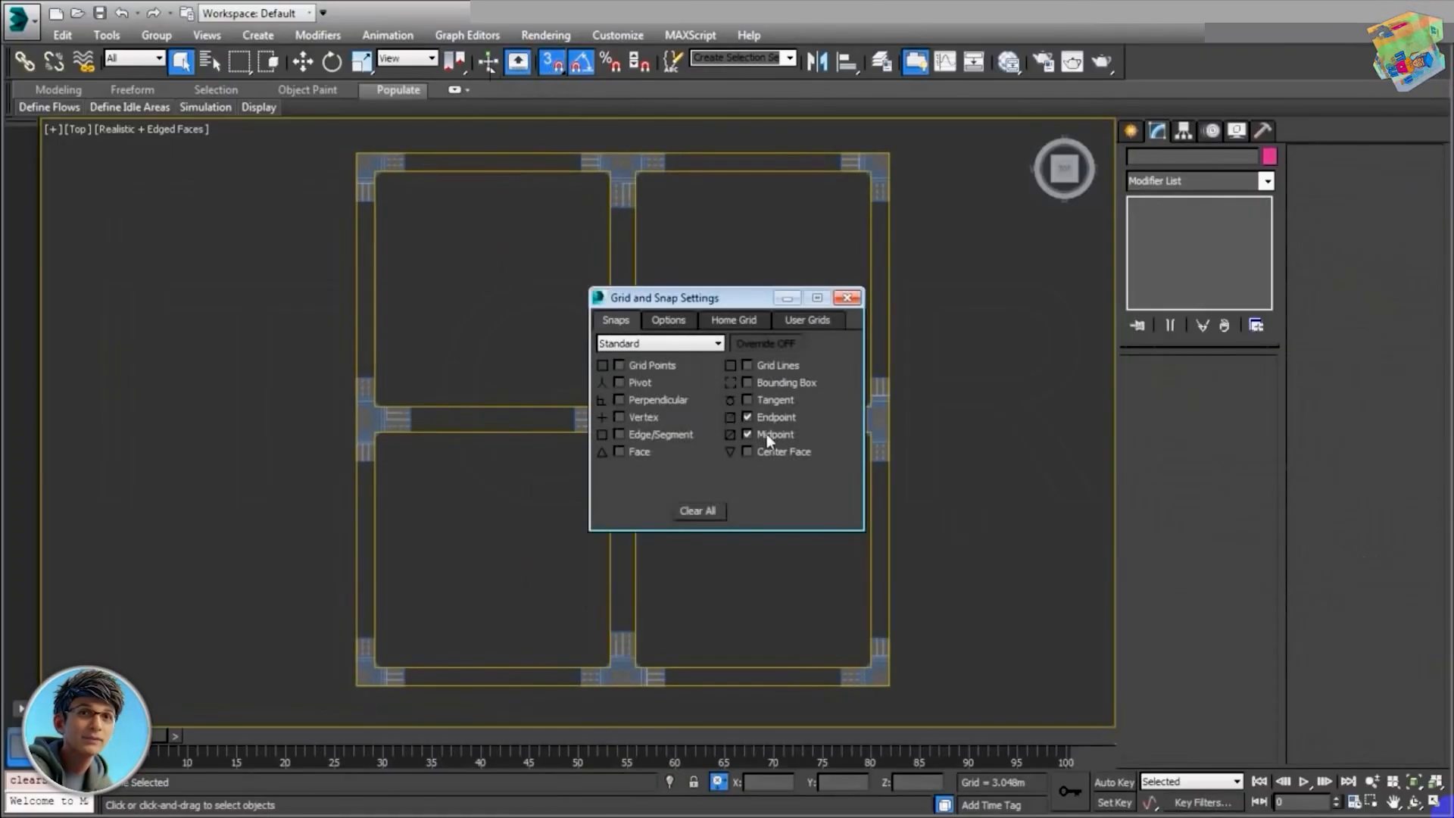
pyautogui.click(747, 417)
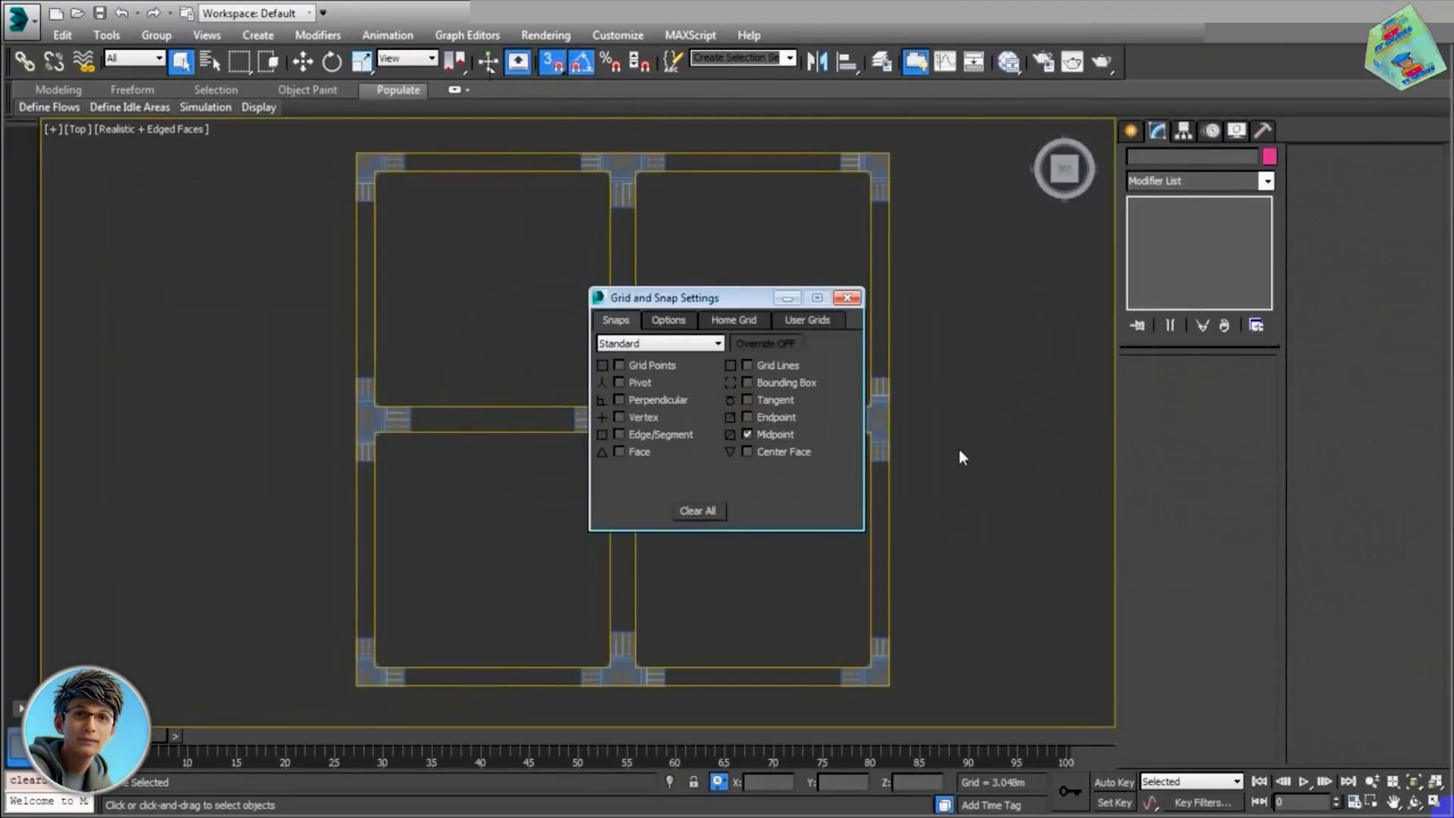
pyautogui.click(847, 298)
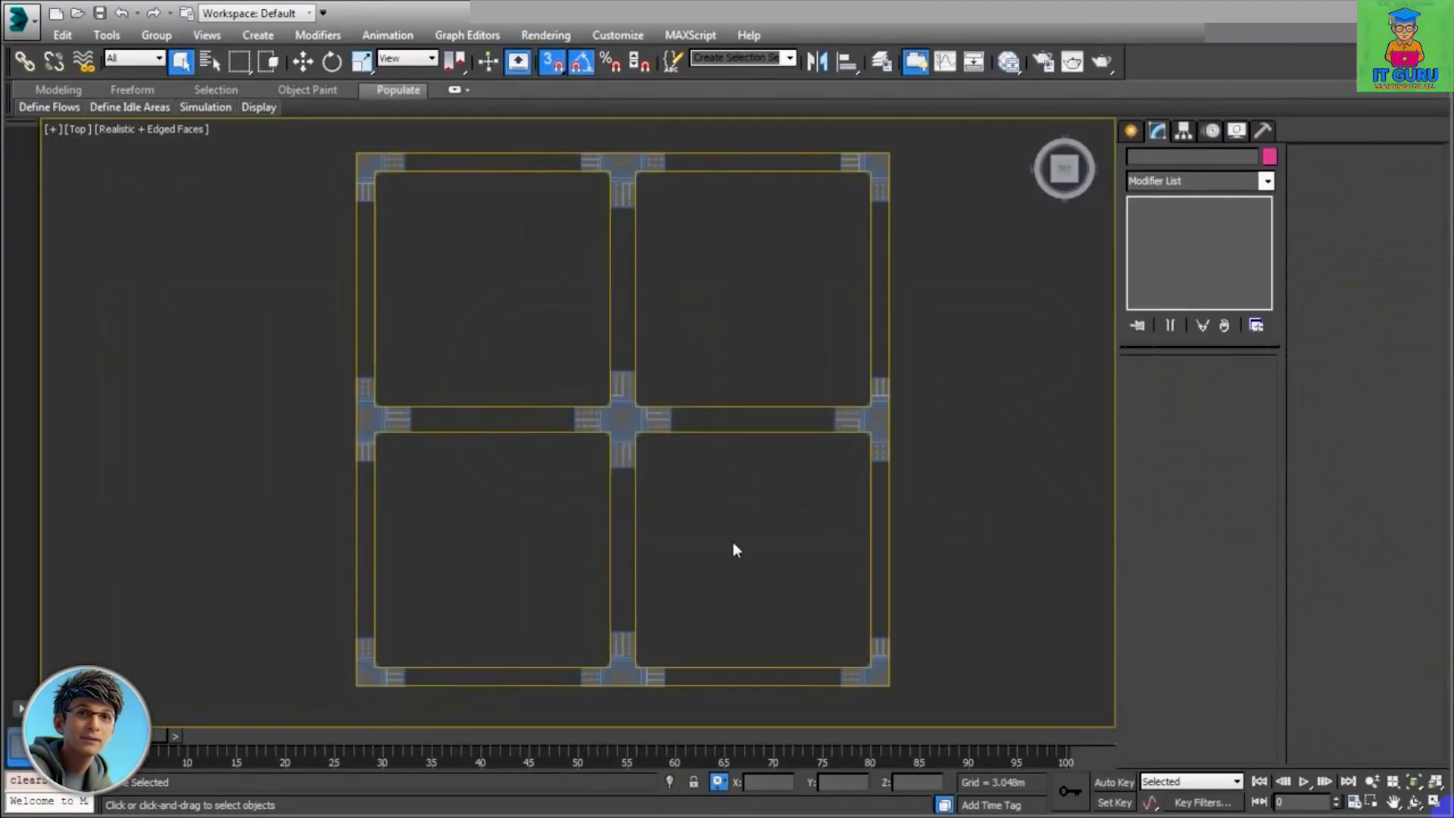
# Step: Draw a straight Line spline across the lower-left outer road gap, snapped to the midpoints of the facing intersection ends
pyautogui.click(1130, 131)
pyautogui.click(1158, 160)
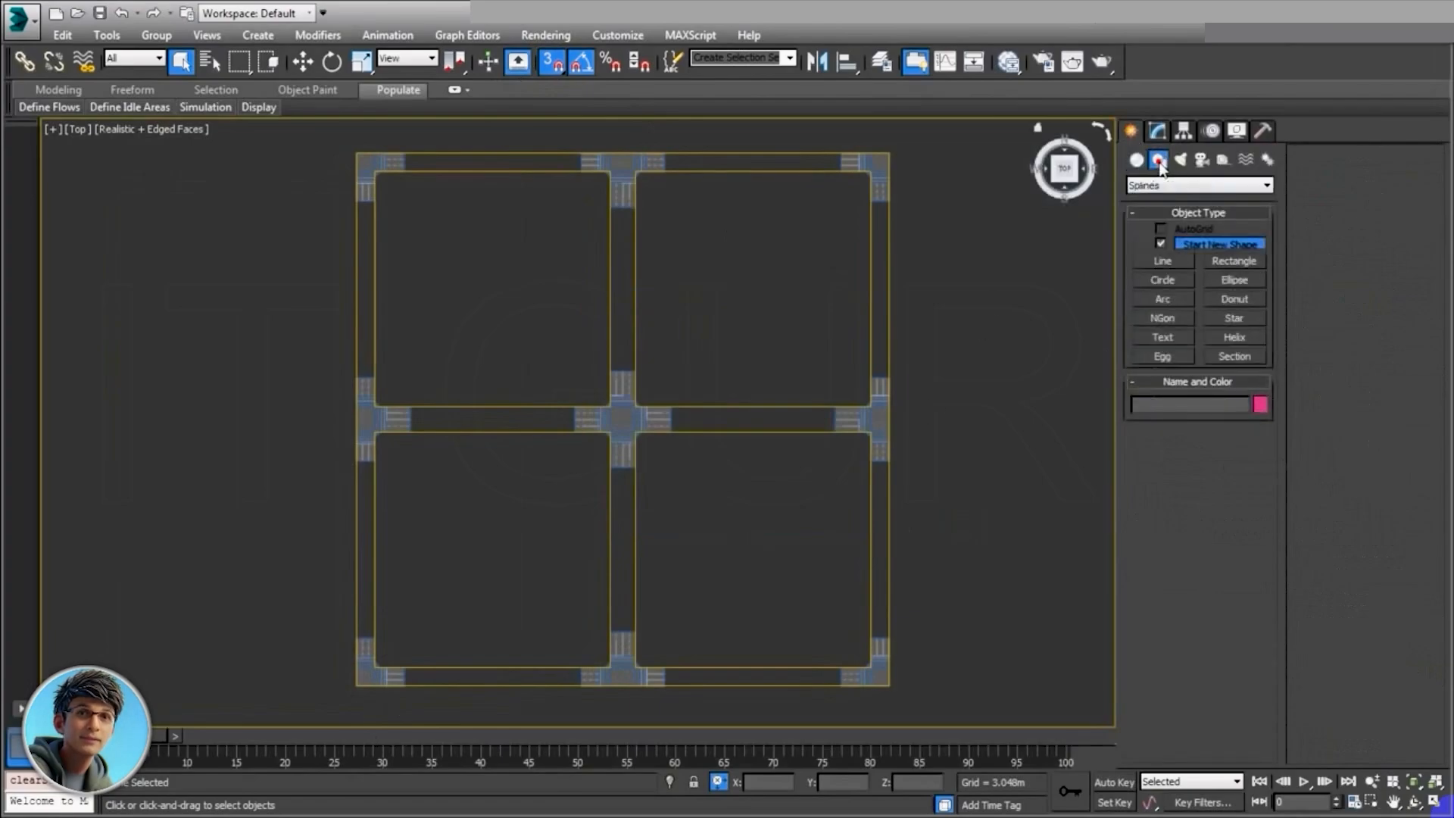
pyautogui.click(1163, 260)
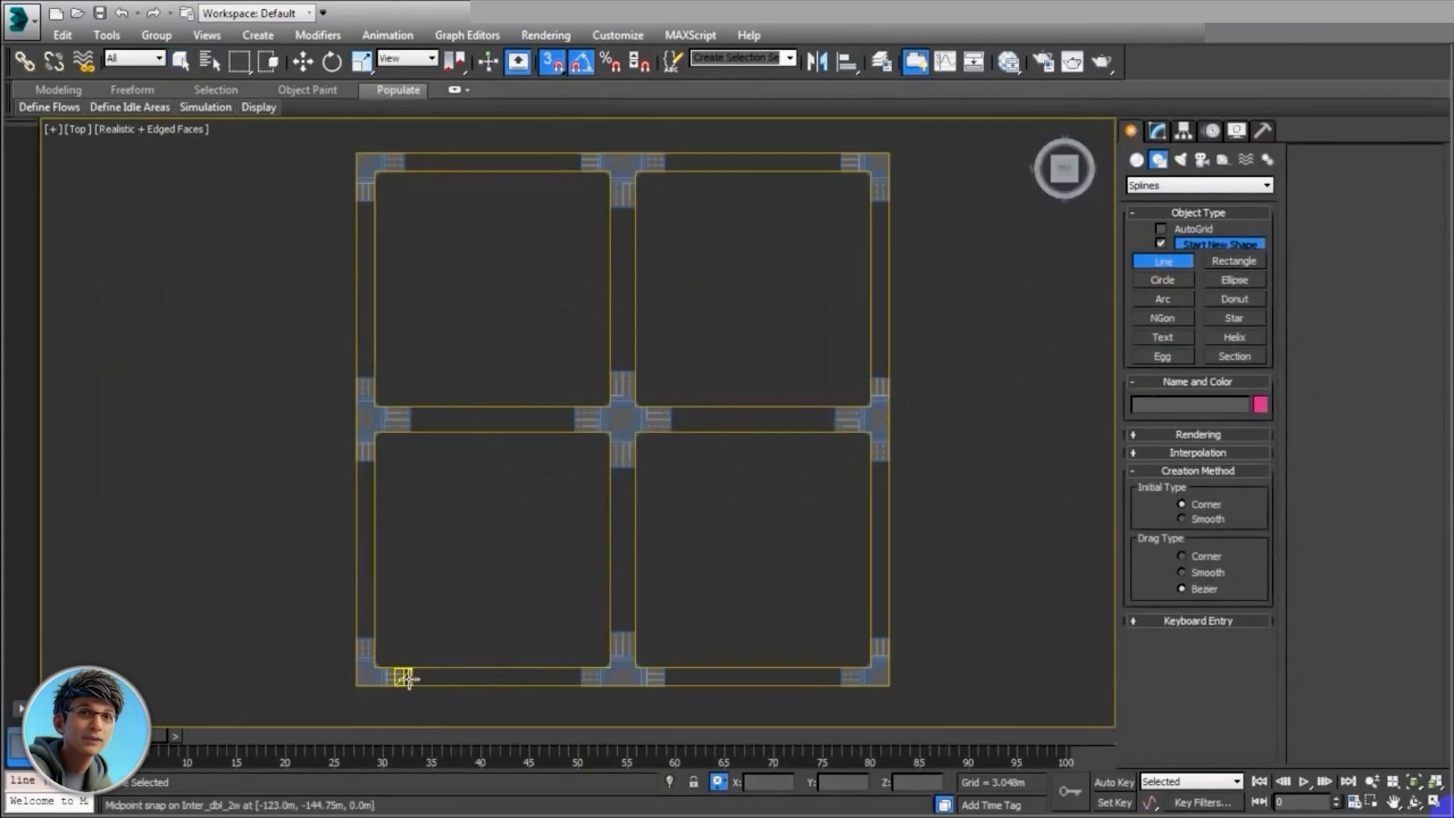
pyautogui.click(403, 676)
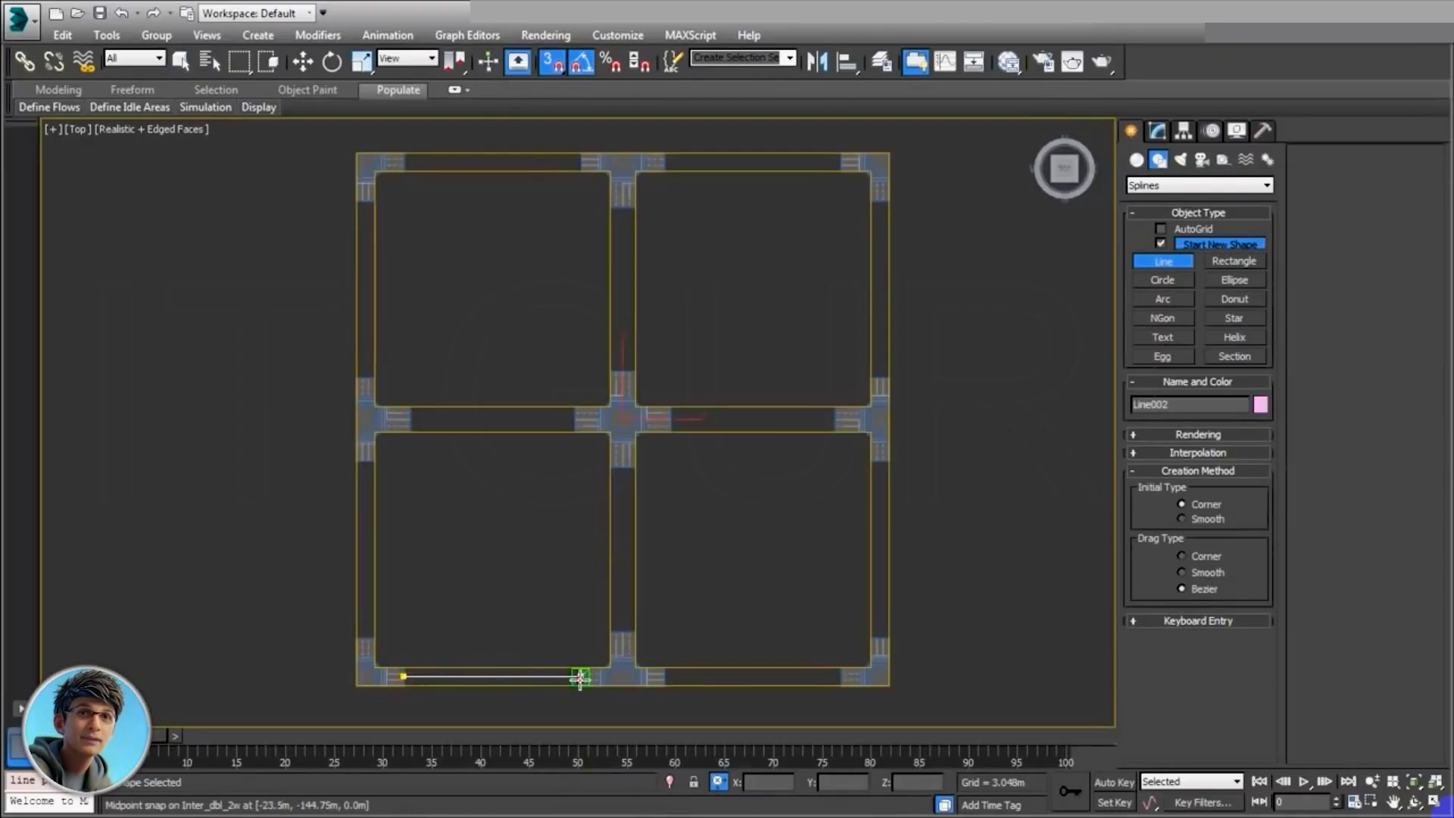
pyautogui.click(580, 676)
pyautogui.rightClick(797, 519)
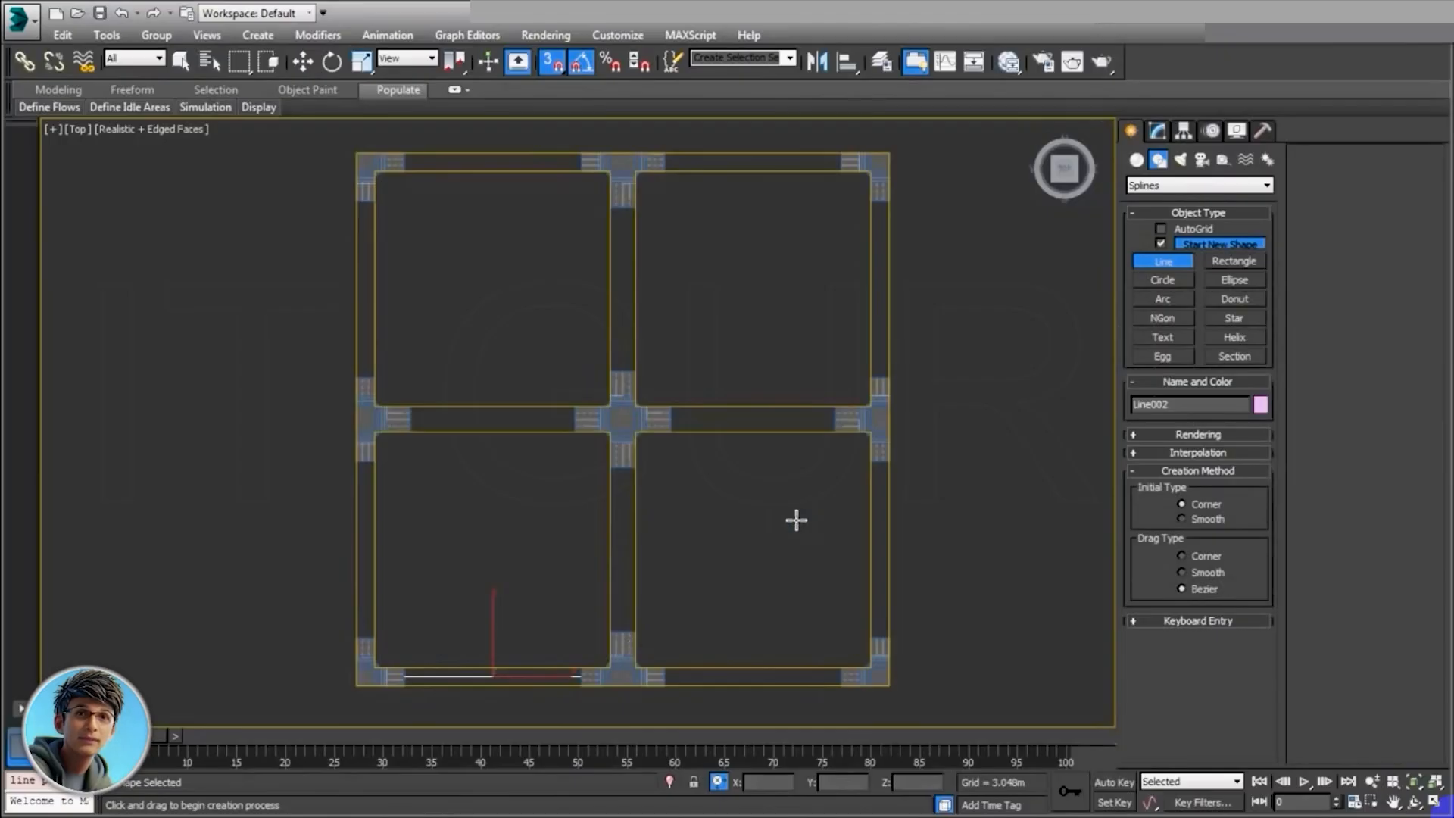
# Step: Turn off Start New Shape and add a midpoint-snapped line across the lower-right outer road gap to the same spline
pyautogui.click(1162, 244)
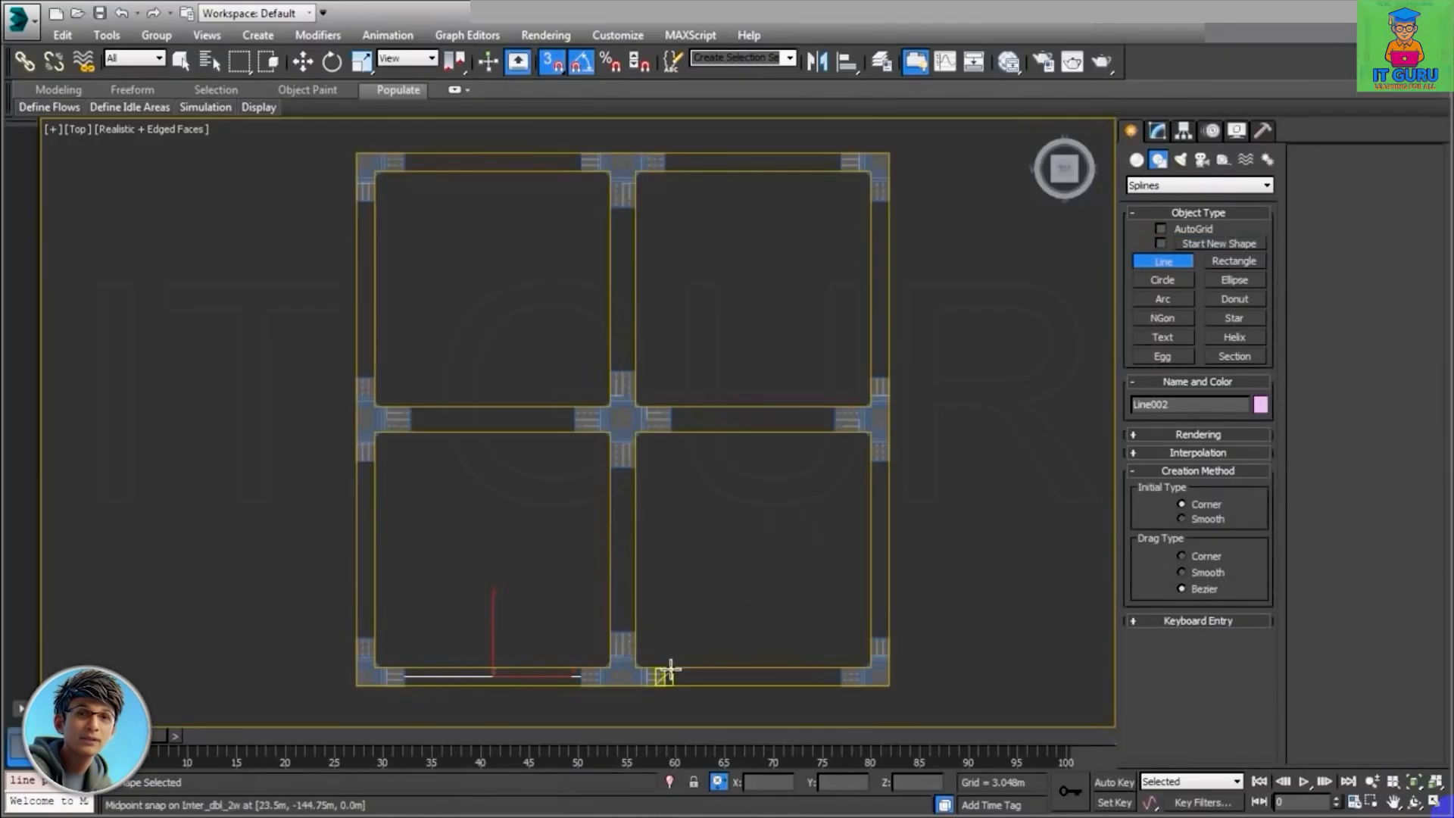
pyautogui.click(663, 677)
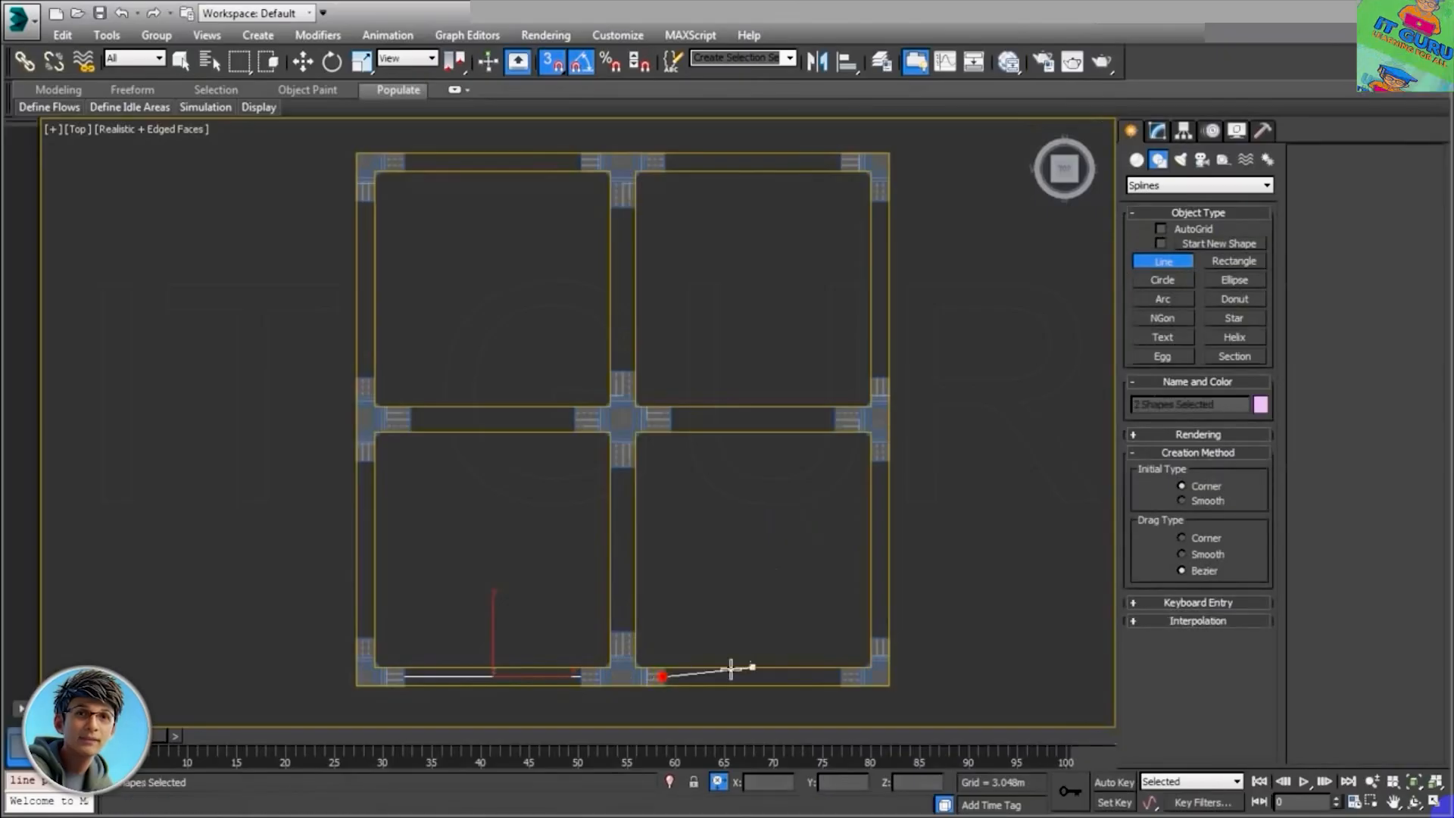
pyautogui.click(840, 676)
pyautogui.rightClick(879, 636)
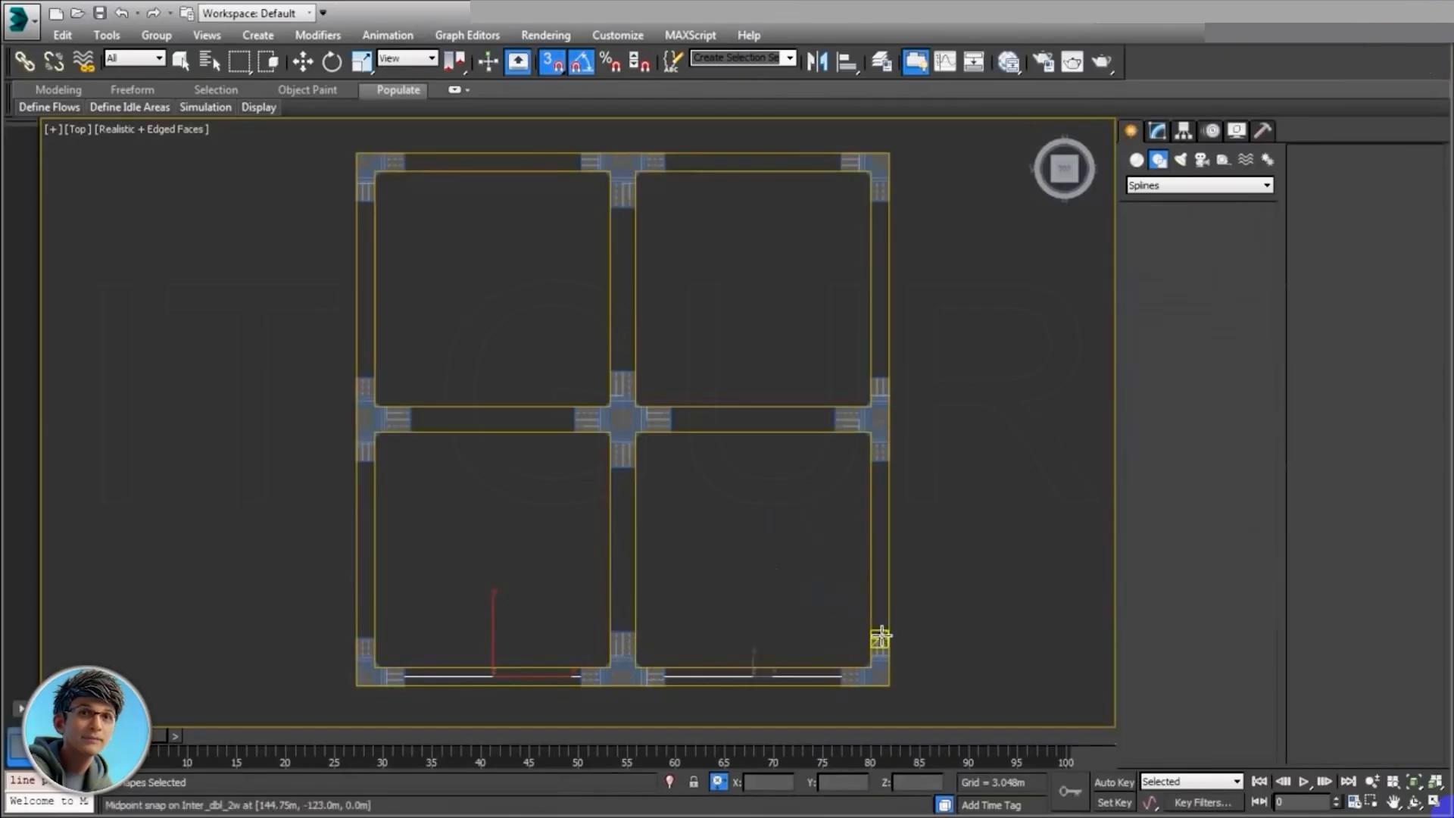
# Step: Add midpoint-snapped lines across both road gaps on the grid's right outer side
pyautogui.click(880, 635)
pyautogui.click(880, 462)
pyautogui.rightClick(812, 485)
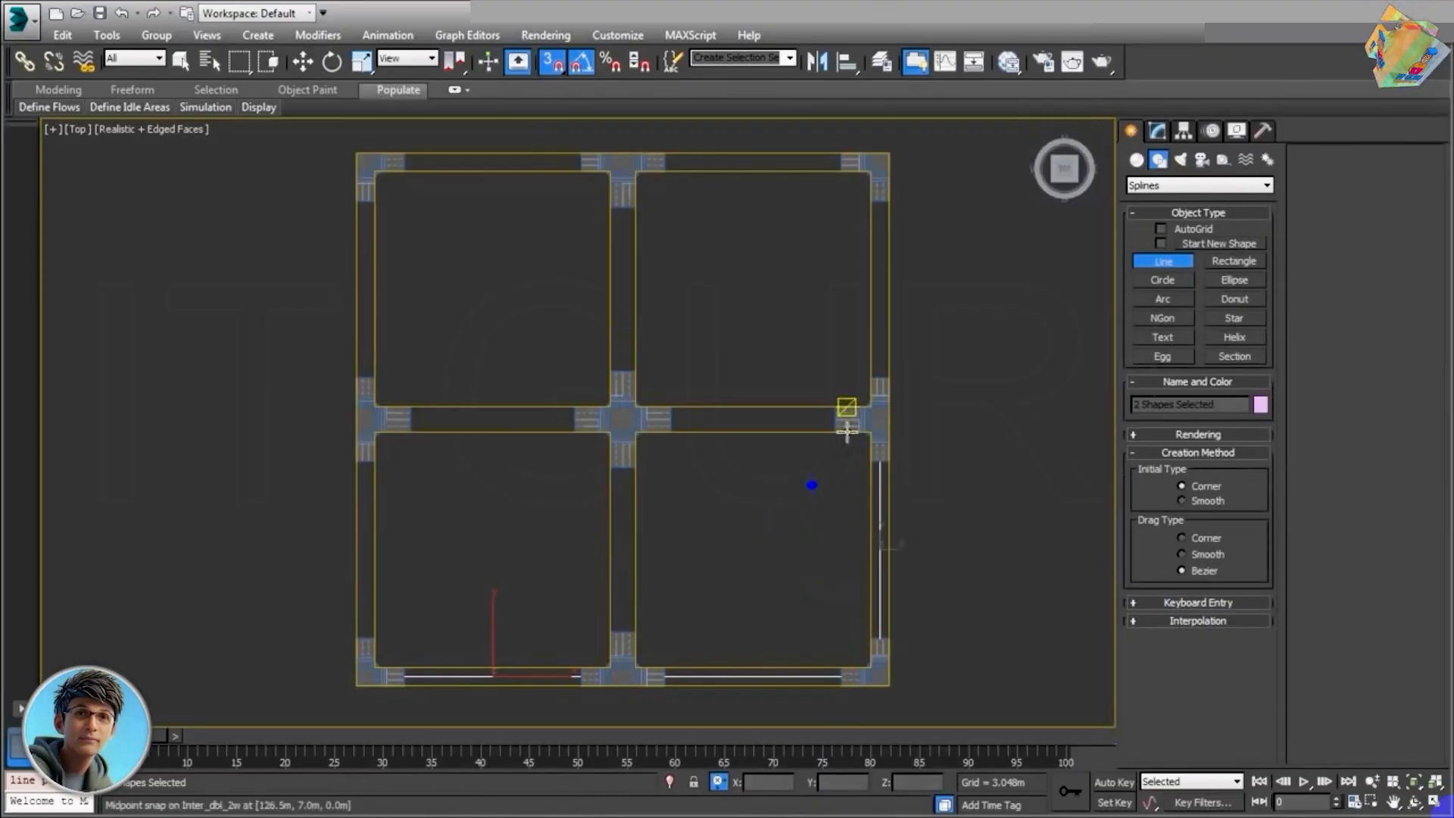
pyautogui.click(881, 376)
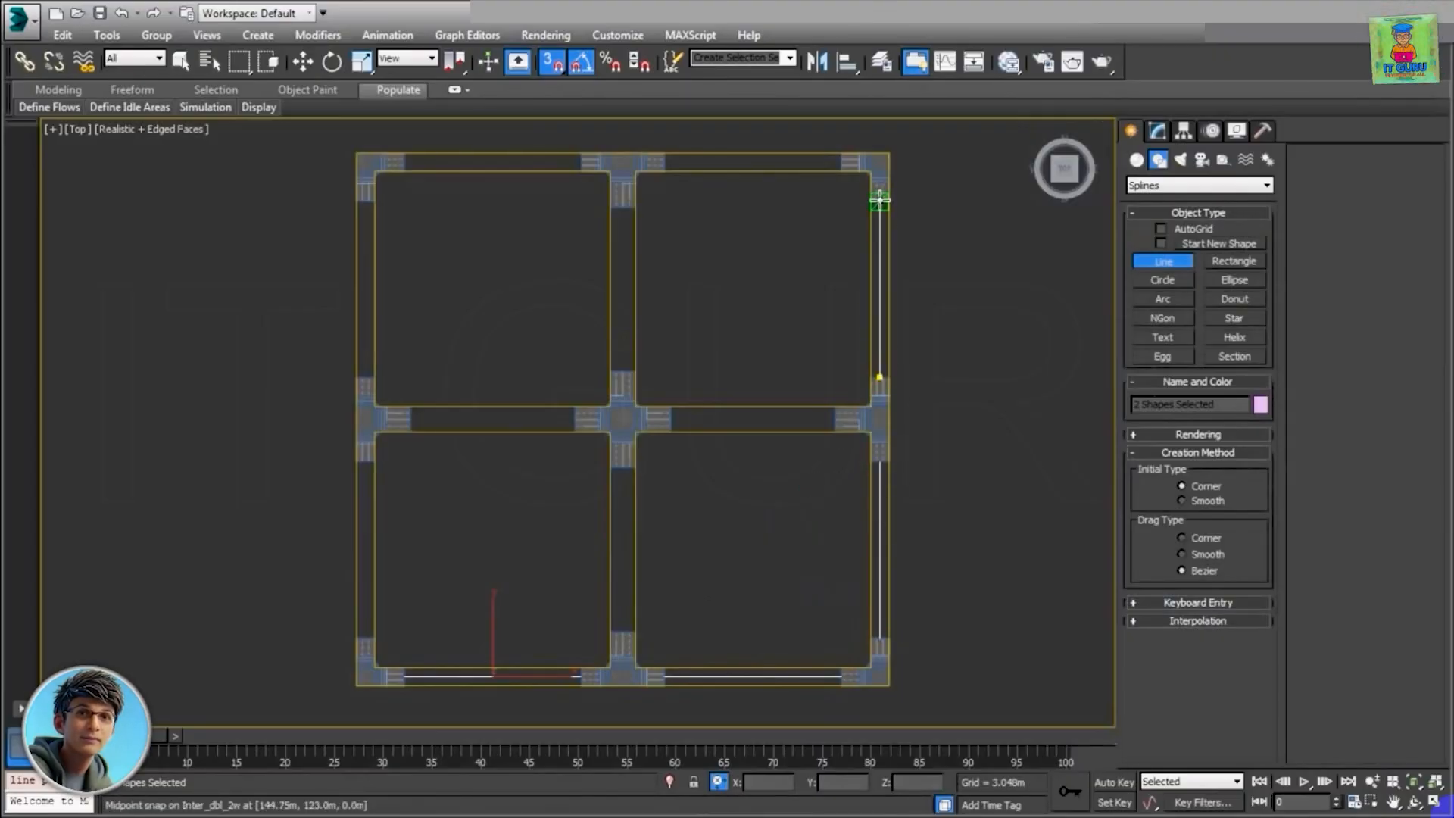
pyautogui.click(880, 201)
pyautogui.rightClick(769, 230)
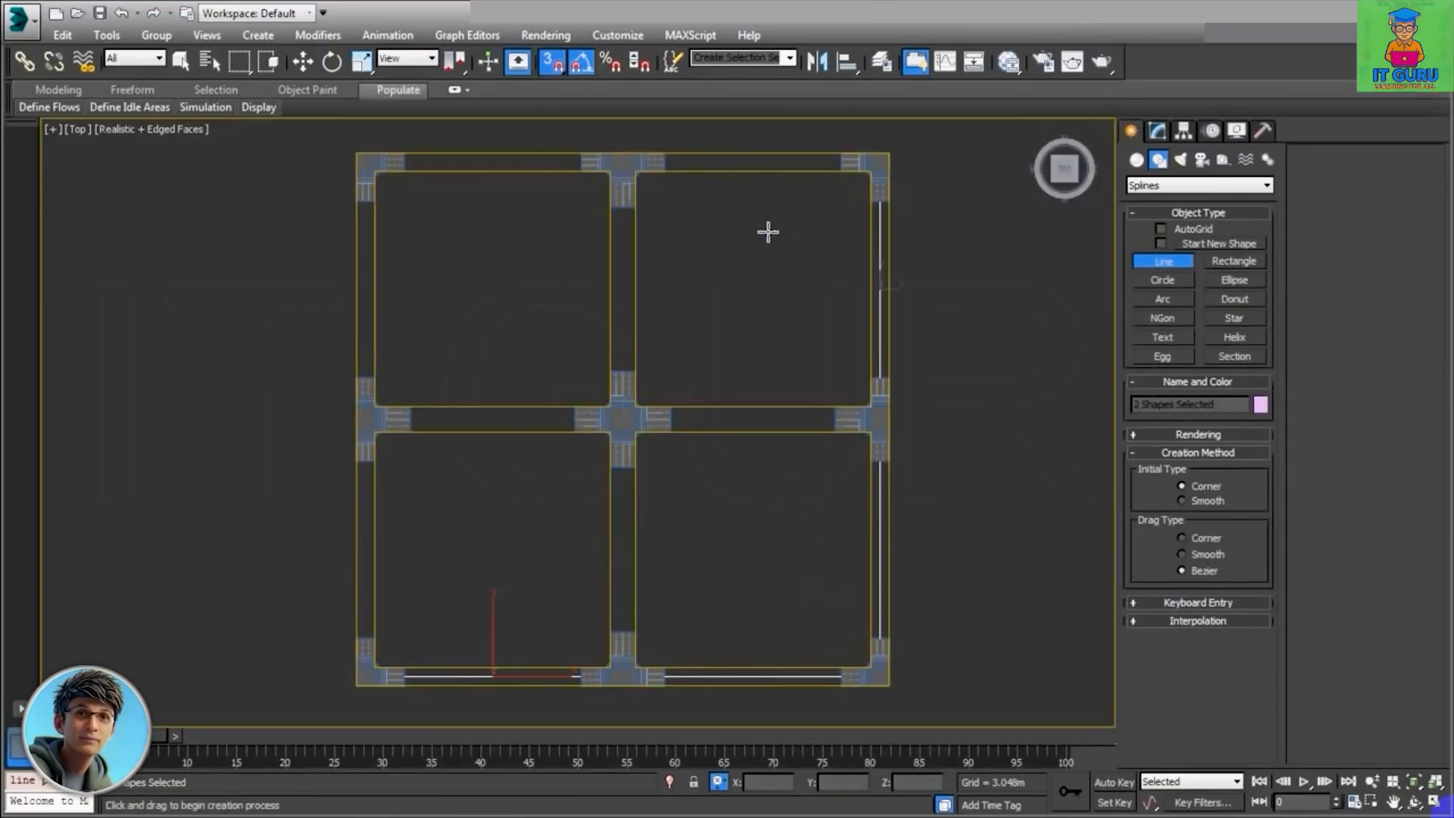
# Step: Add midpoint-snapped lines across both road gaps on the grid's upper outer side
pyautogui.click(839, 160)
pyautogui.click(666, 161)
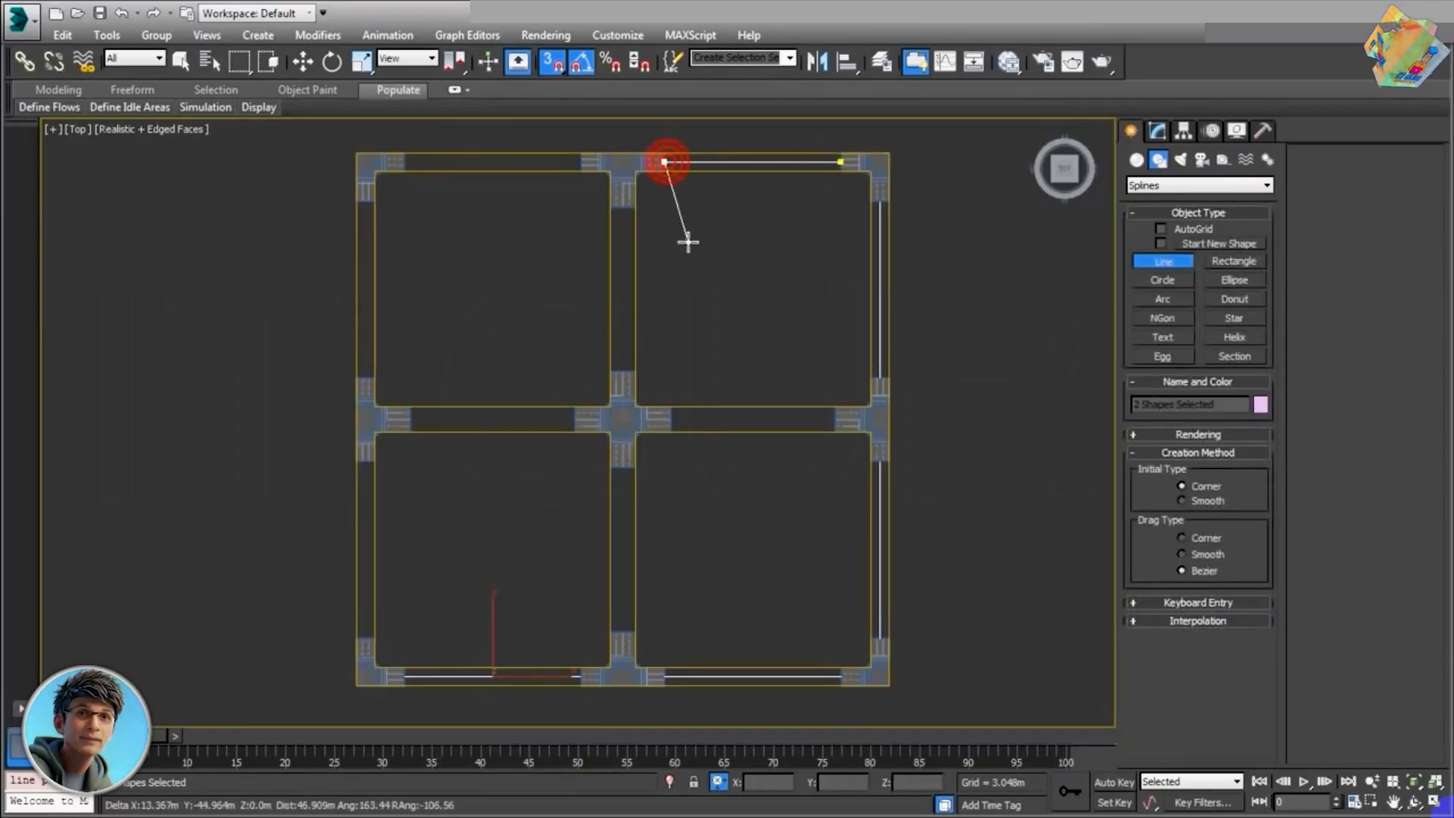
pyautogui.rightClick(686, 239)
pyautogui.click(578, 162)
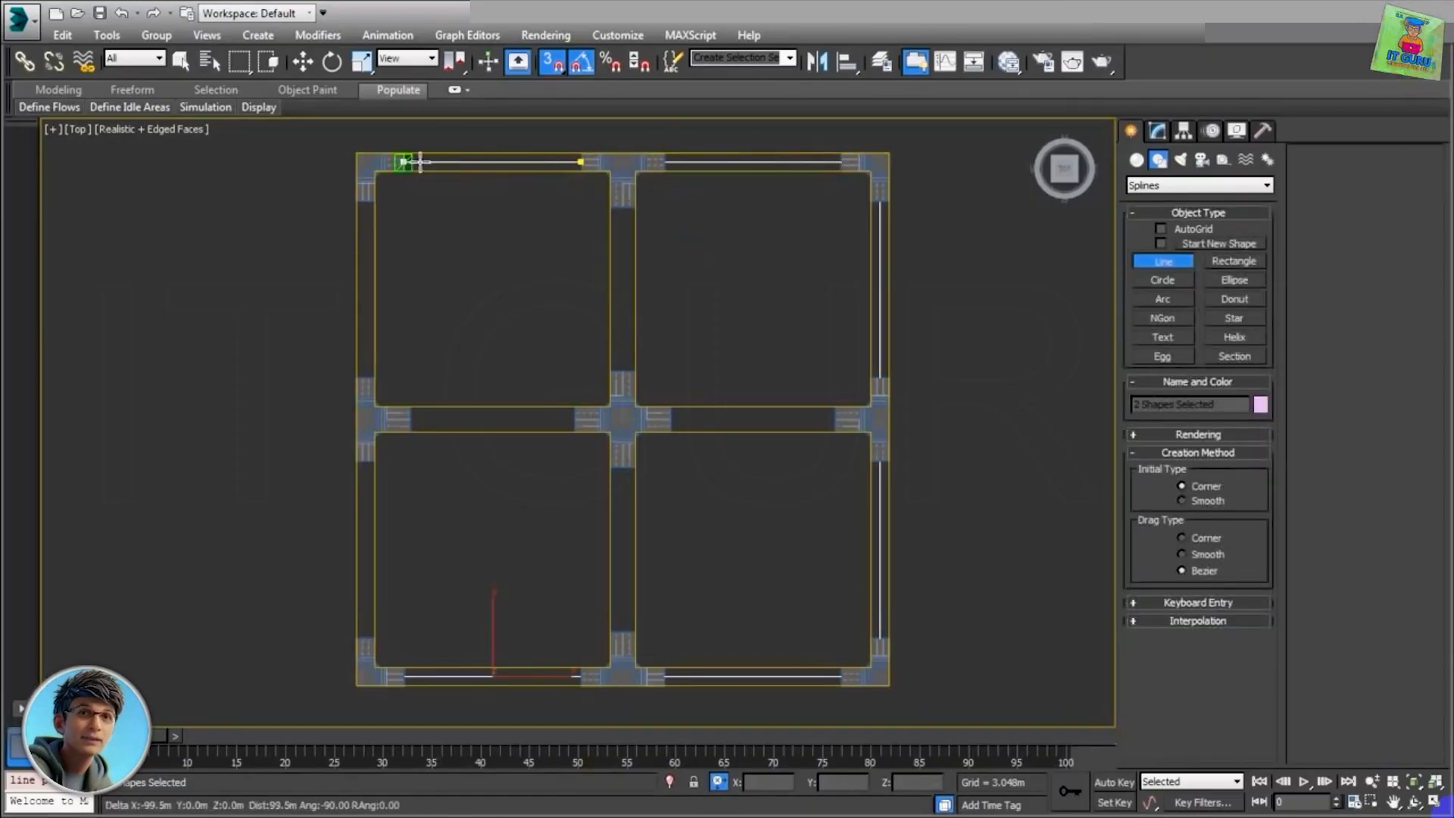
pyautogui.click(406, 161)
pyautogui.rightClick(506, 261)
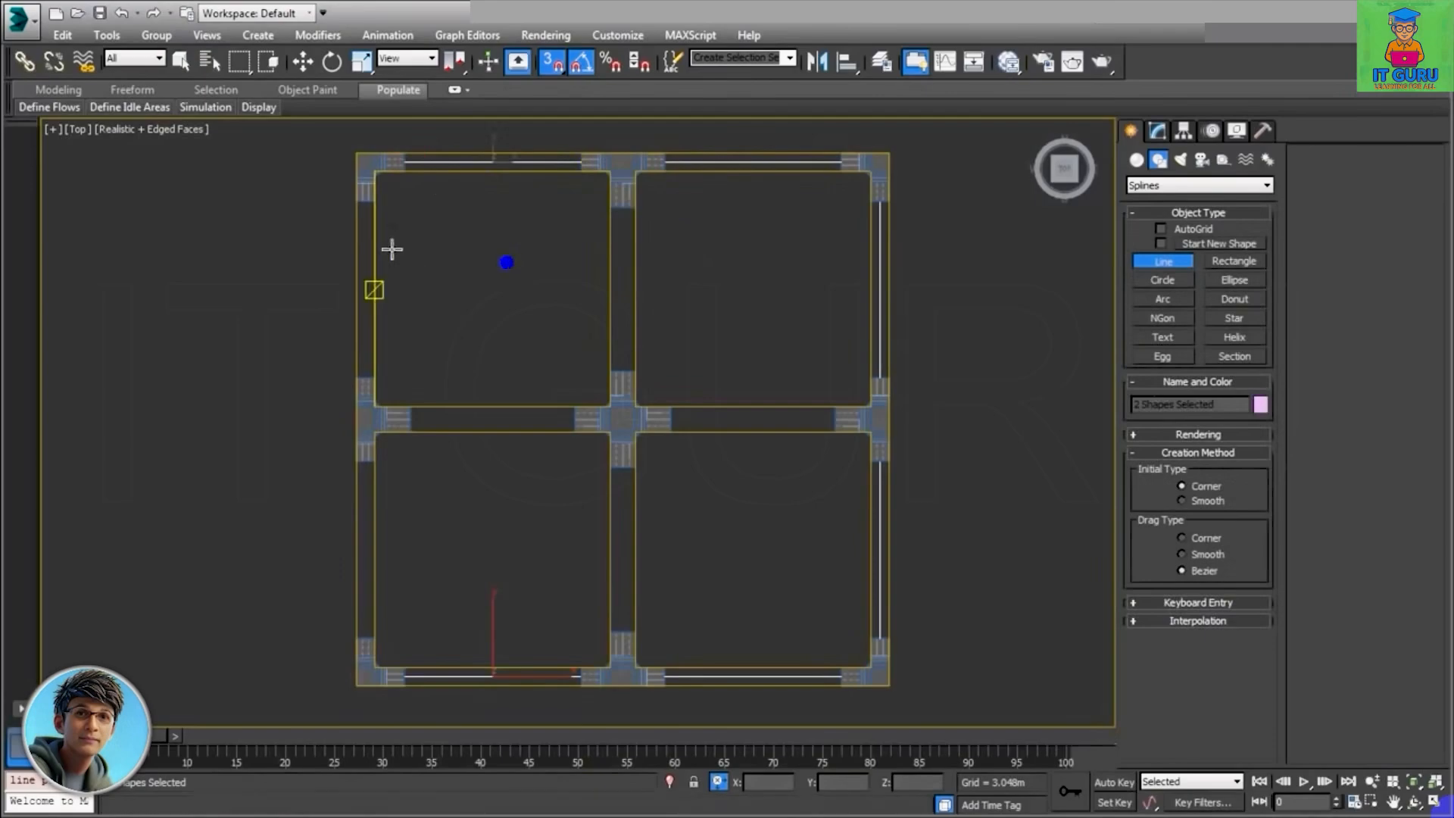
# Step: Add midpoint-snapped lines across both road gaps on the grid's left outer side
pyautogui.click(364, 200)
pyautogui.click(365, 375)
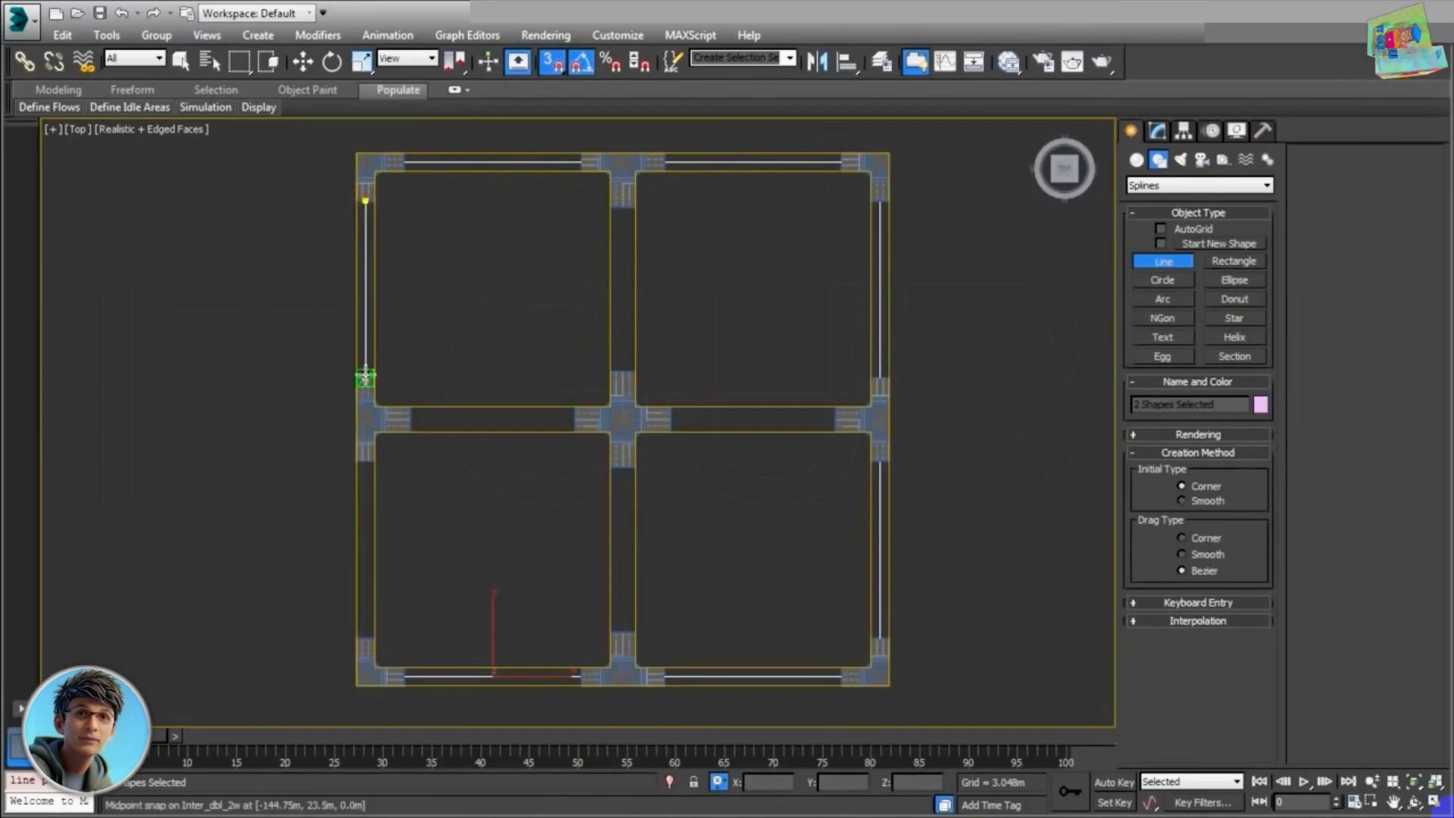
pyautogui.rightClick(366, 380)
pyautogui.click(365, 462)
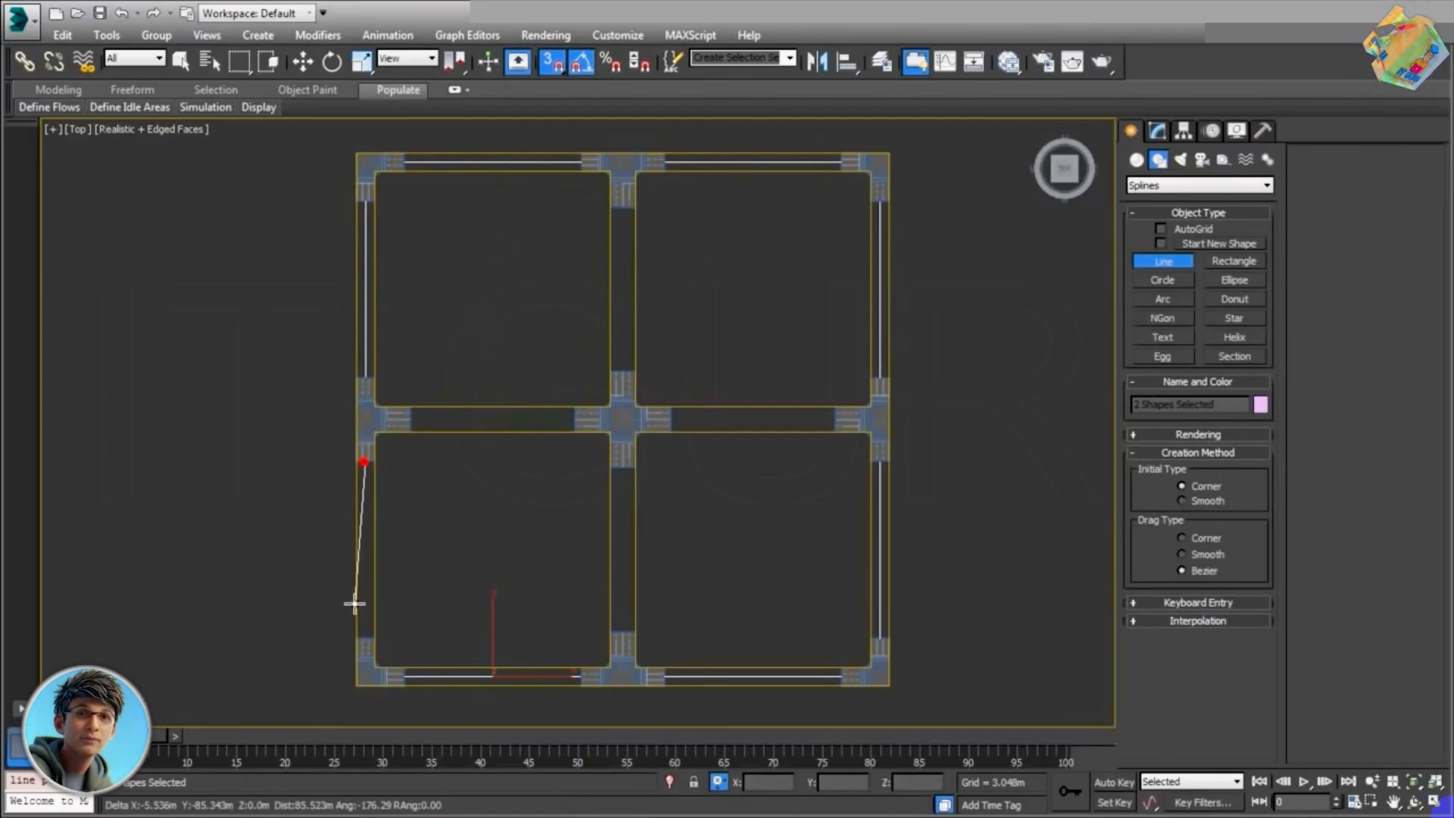
pyautogui.click(368, 635)
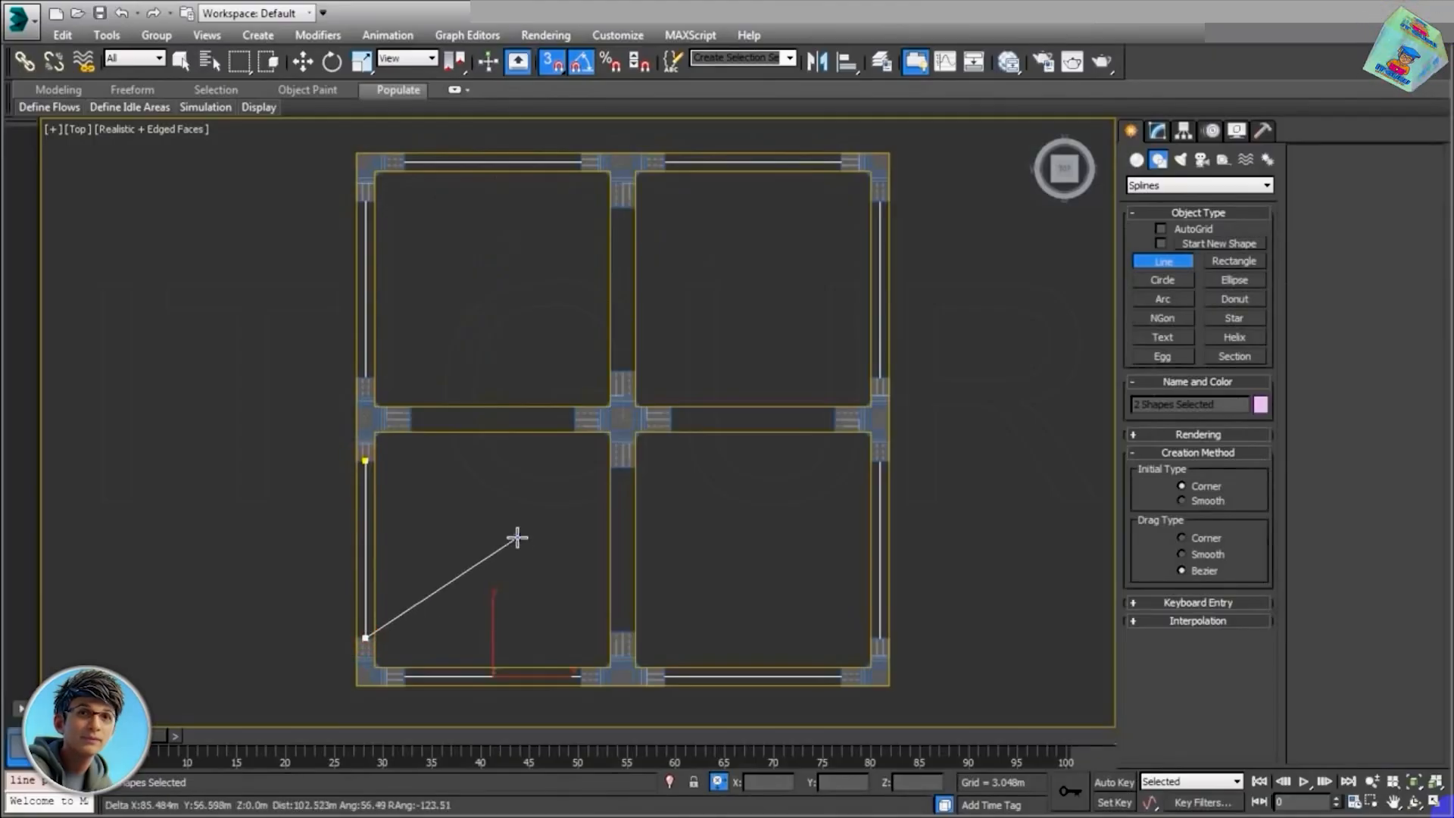
pyautogui.rightClick(514, 536)
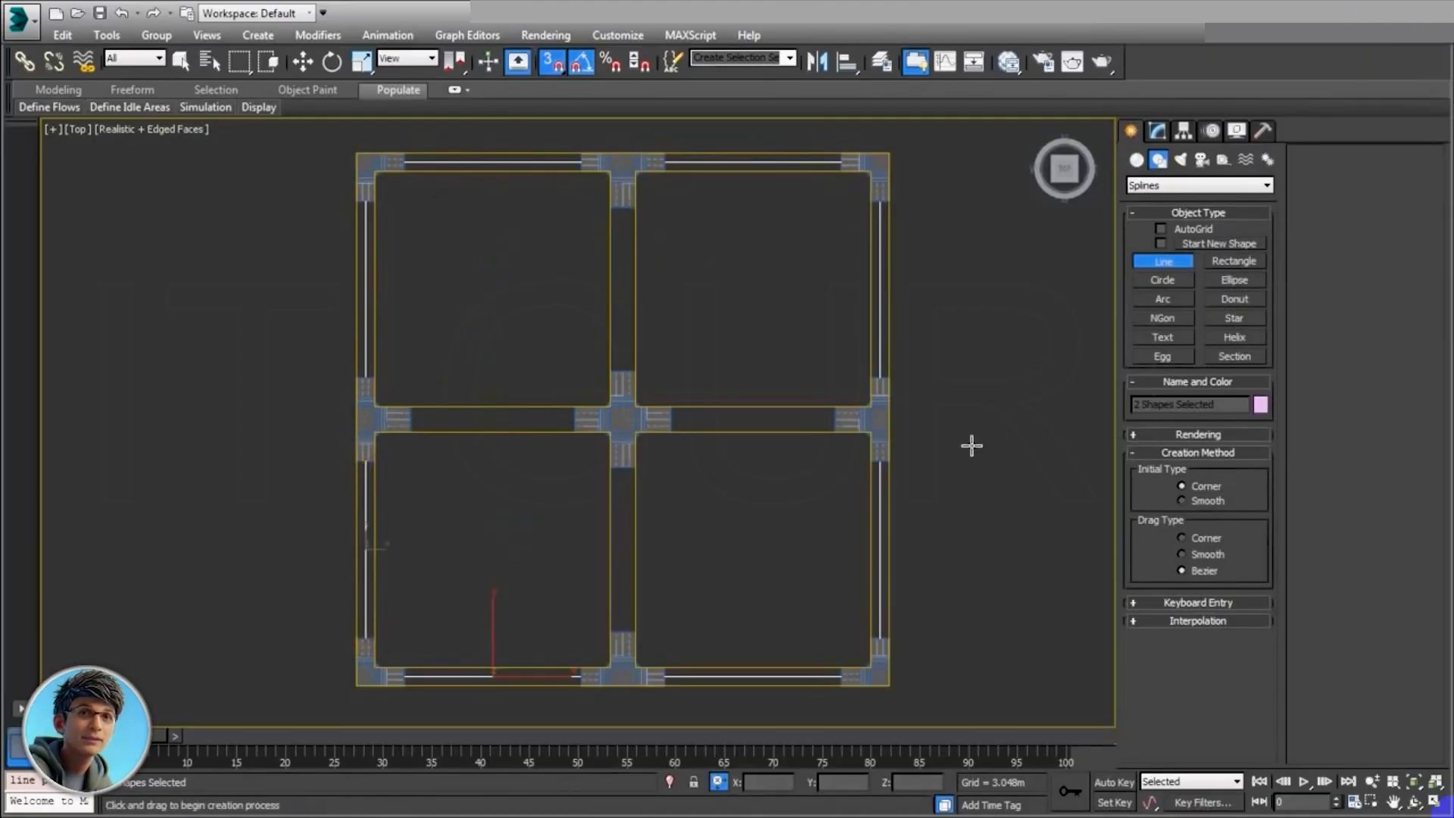
# Step: Start a new shape for the wider inner roads and draw midpoint-snapped lines across the gaps below and right of the central intersection
pyautogui.click(1216, 245)
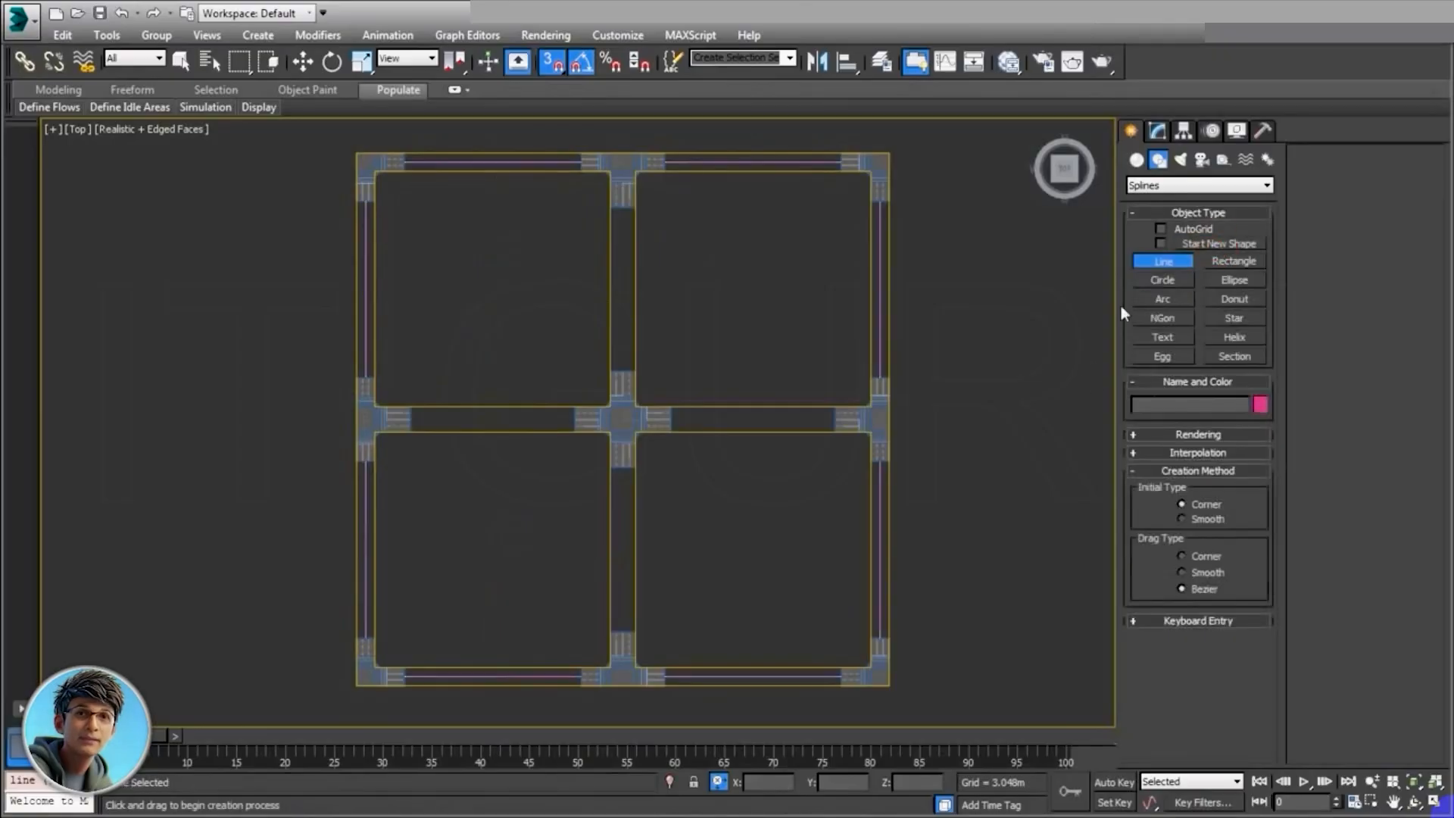
pyautogui.click(622, 631)
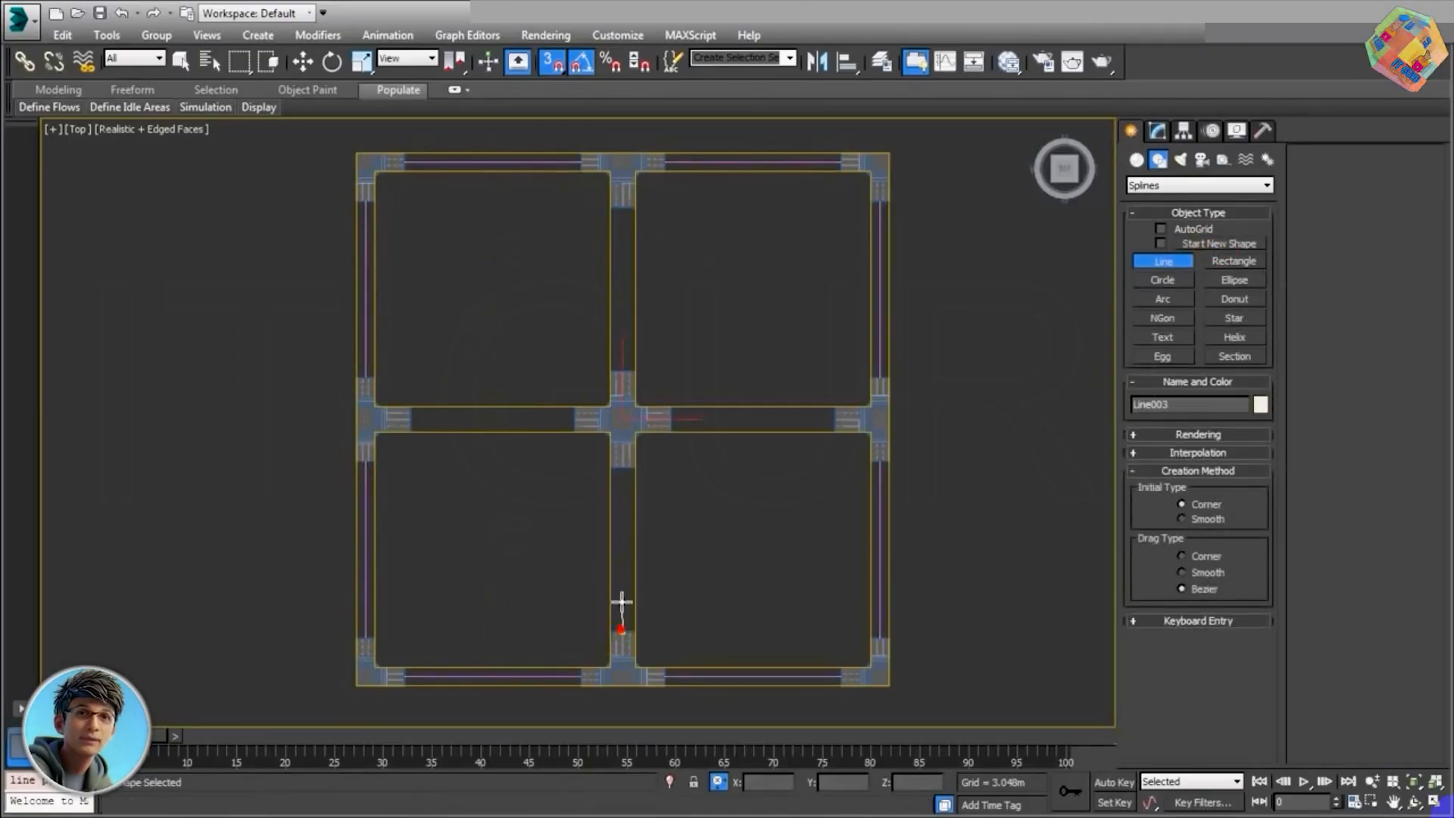
pyautogui.click(622, 468)
pyautogui.rightClick(768, 449)
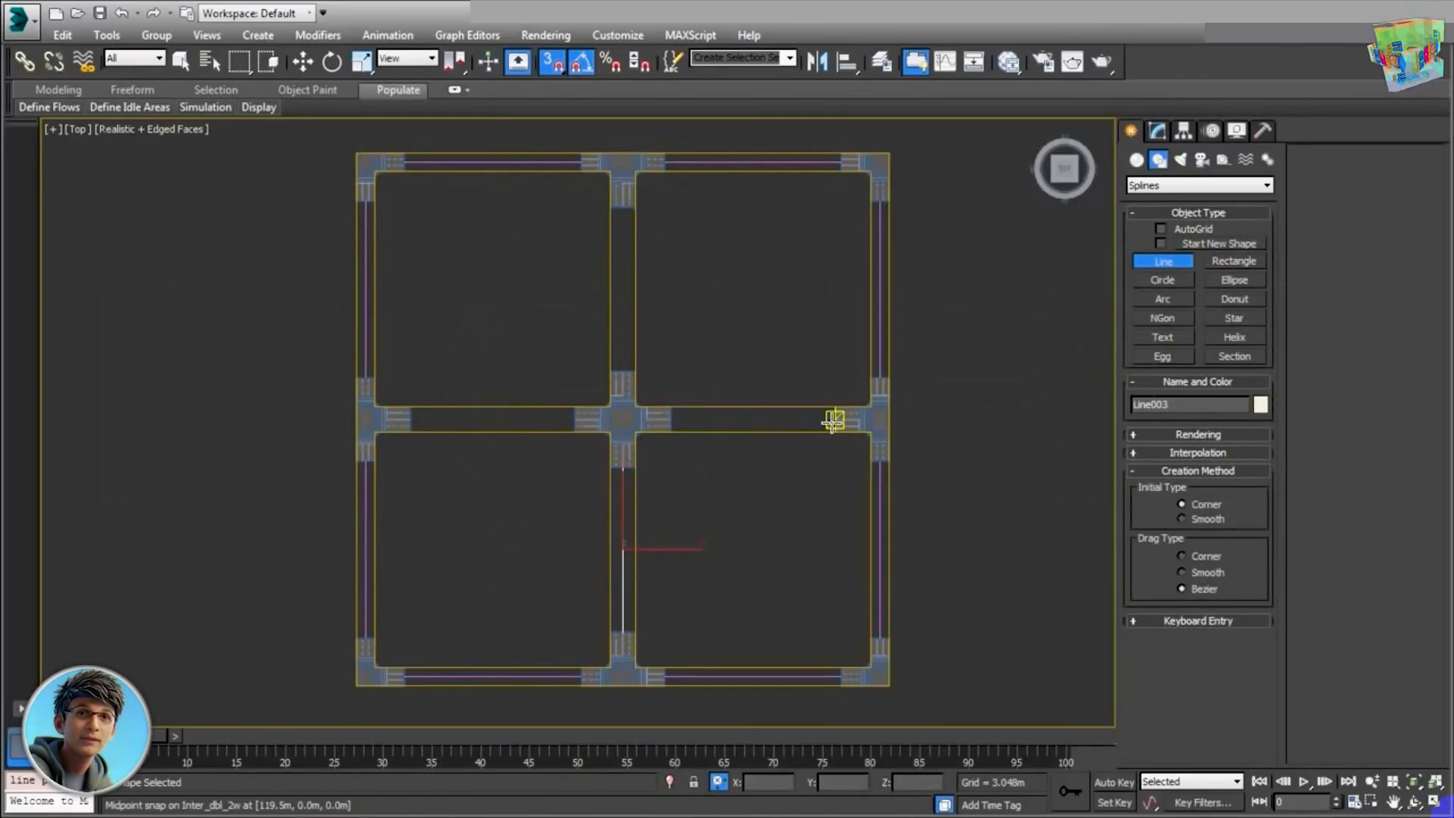
pyautogui.click(833, 420)
pyautogui.click(672, 419)
pyautogui.rightClick(674, 315)
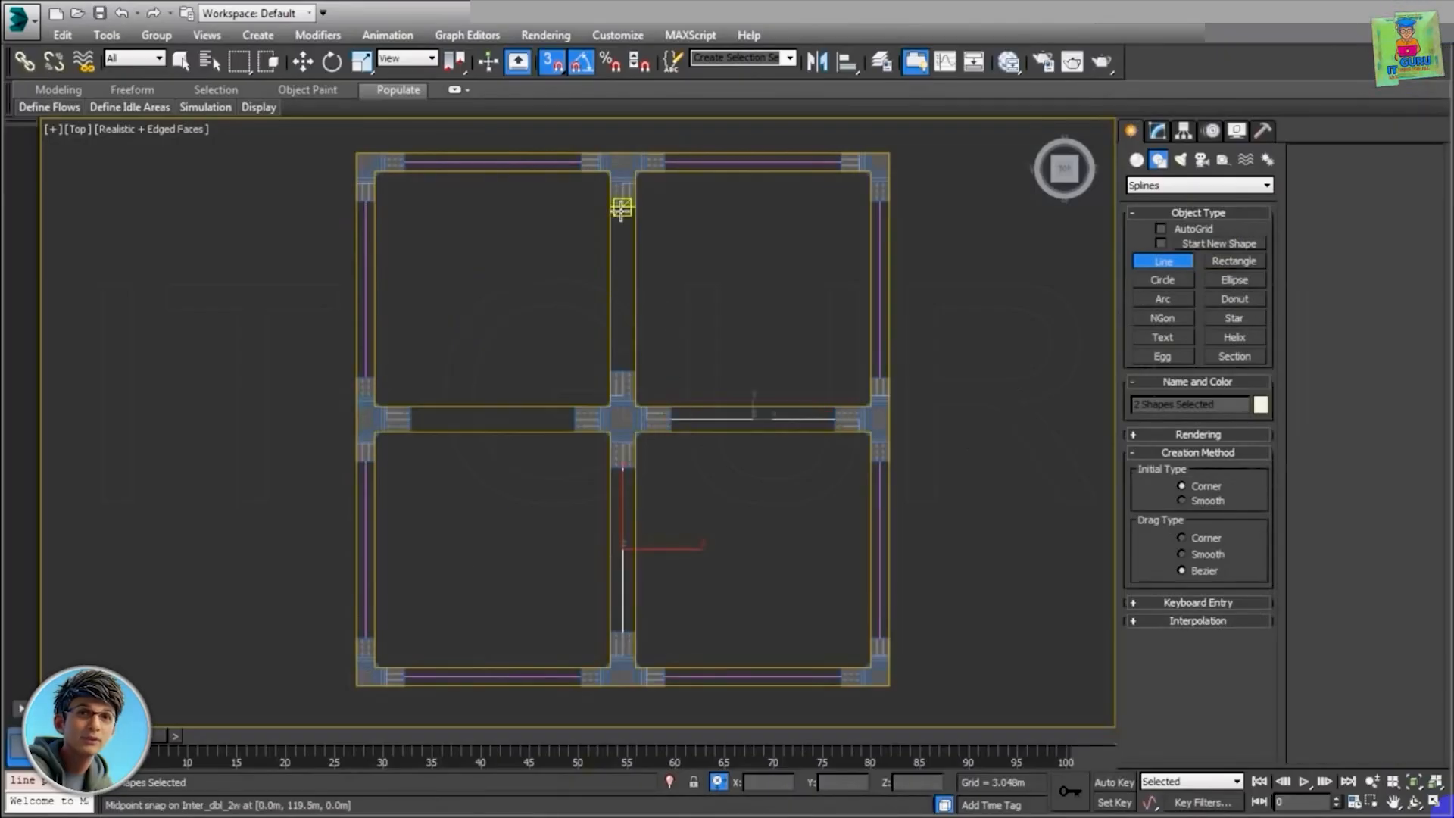
# Step: Add midpoint-snapped lines across the road gaps above and left of the central intersection, and finish the Line tool
pyautogui.click(621, 207)
pyautogui.click(623, 371)
pyautogui.rightClick(704, 328)
pyautogui.click(410, 418)
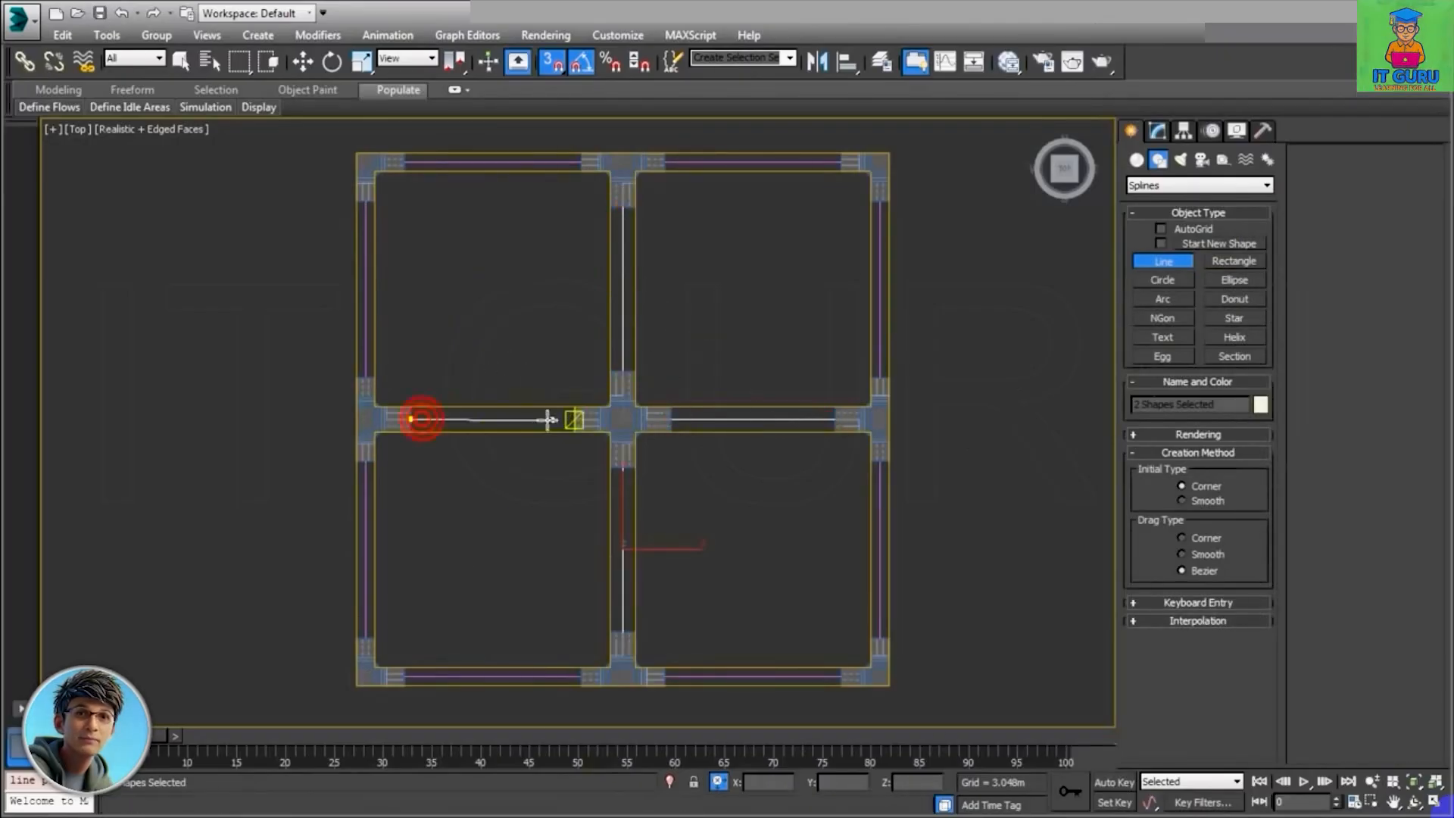
pyautogui.click(574, 419)
pyautogui.rightClick(701, 361)
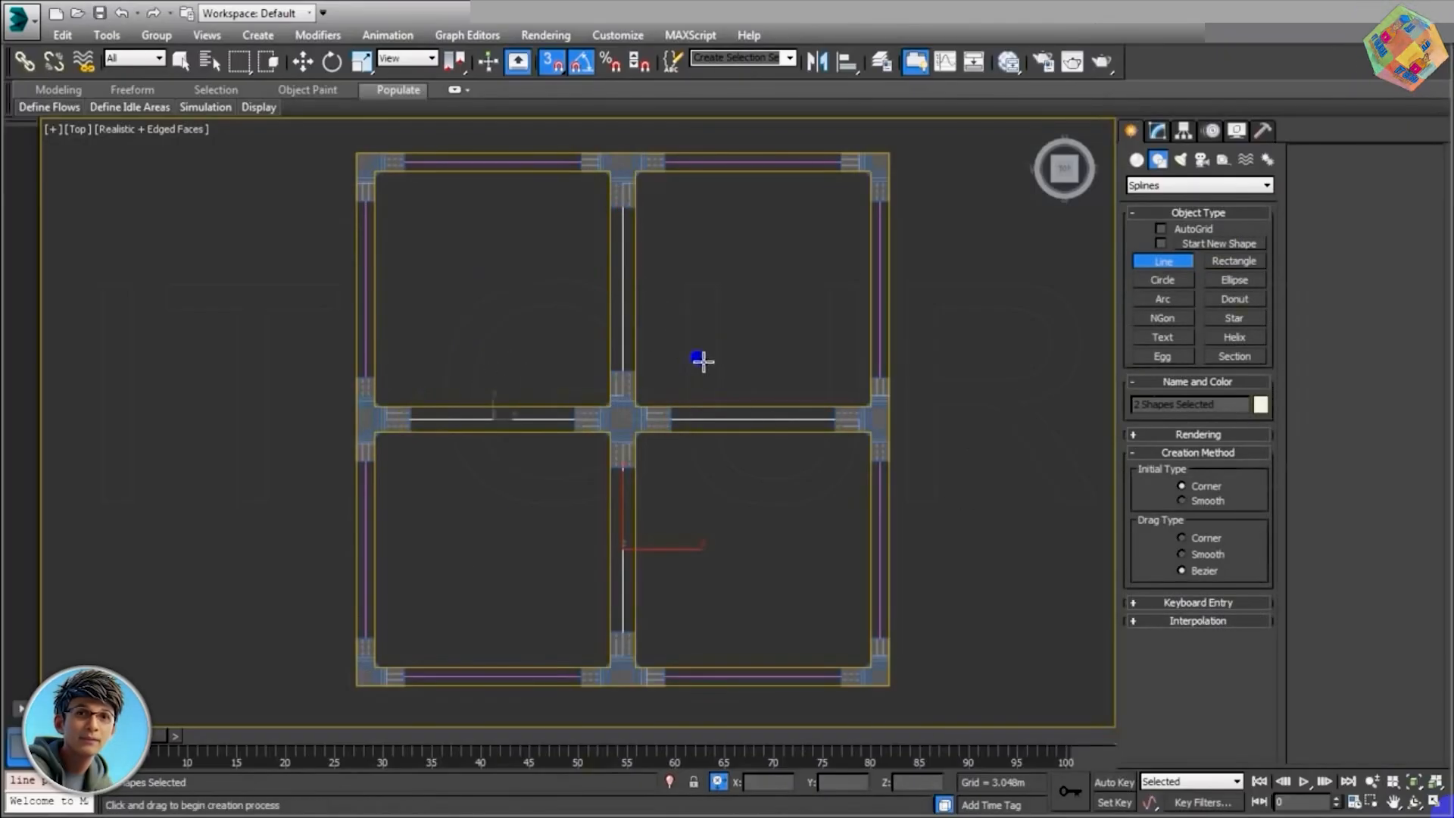
pyautogui.rightClick(976, 508)
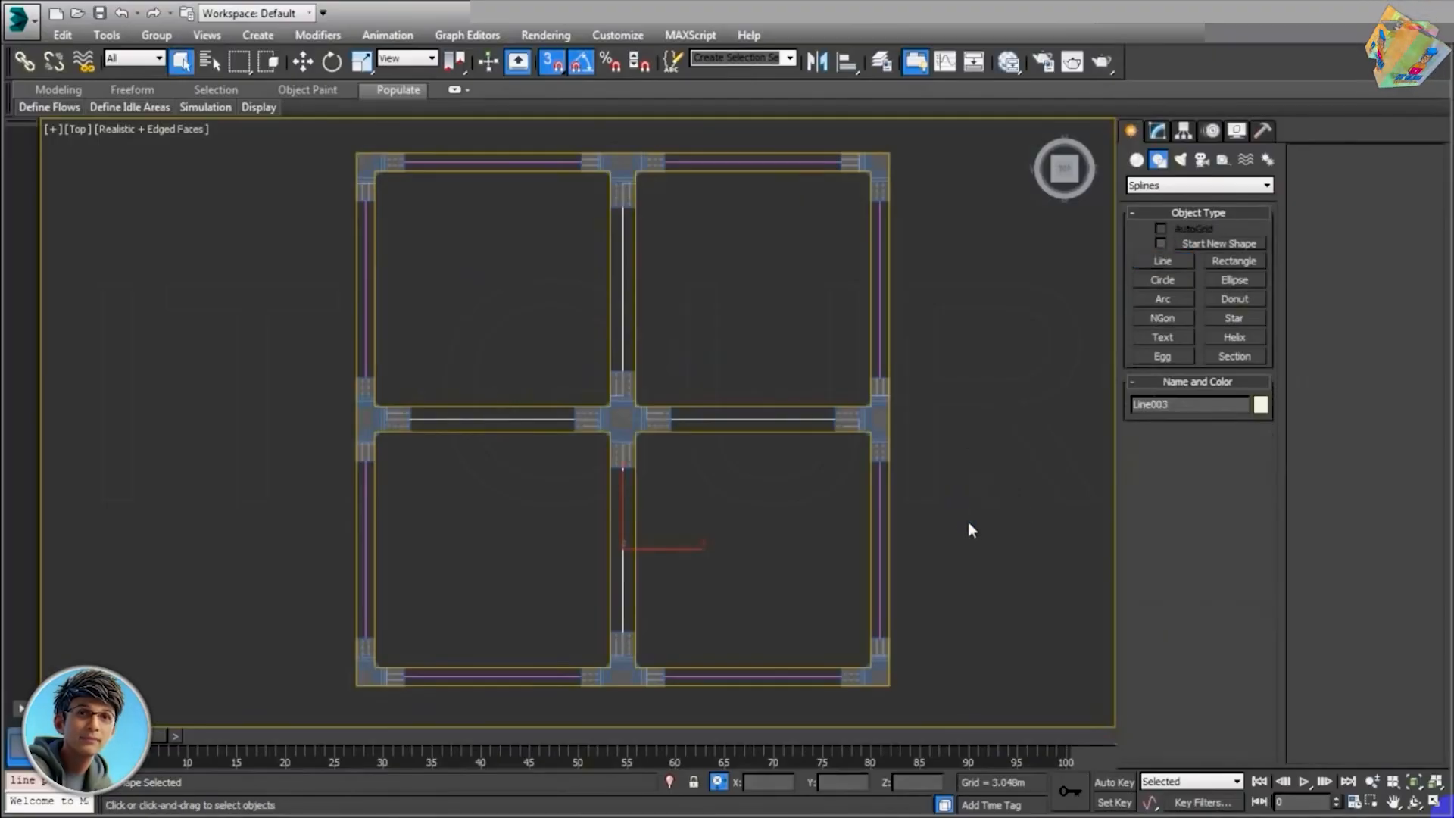
# Step: Switch to a maximized Perspective view showing the whole road grid with its splines
pyautogui.scroll(-4, 962, 521)
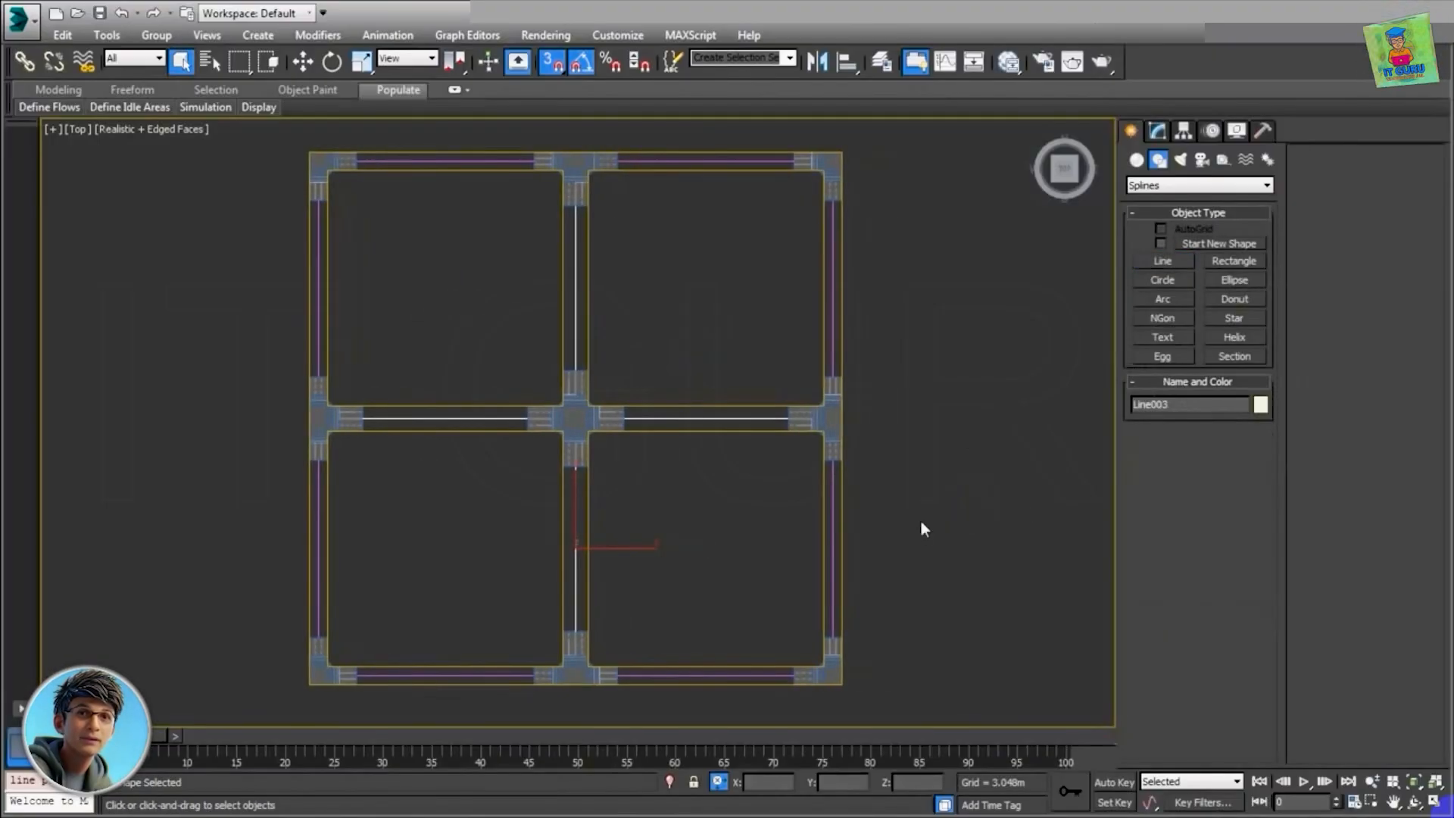
pyautogui.hotkey('alt', 'w')
pyautogui.rightClick(879, 575)
pyautogui.hotkey('alt', 'w')
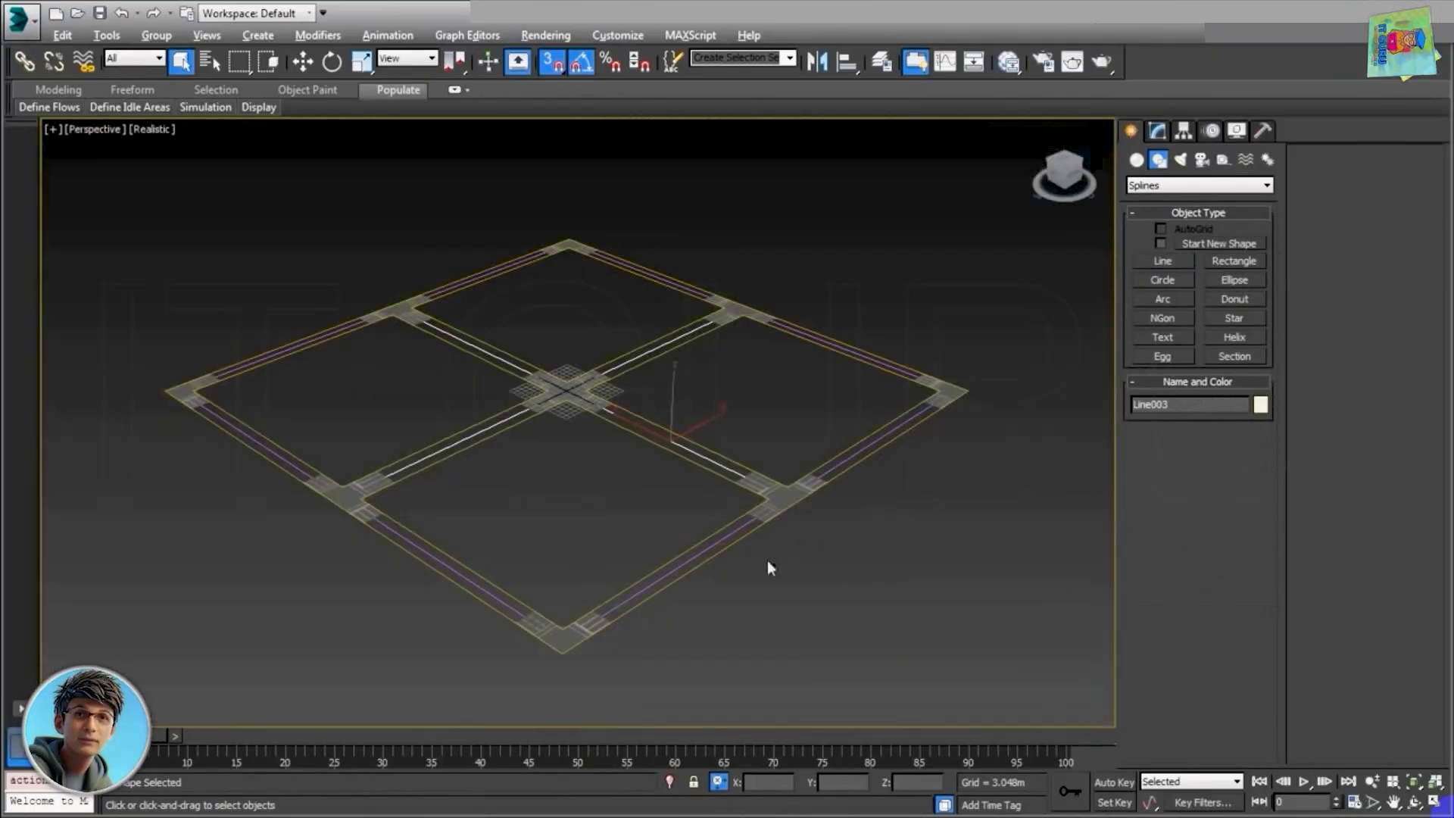
# Step: Apply a Sweep modifier to the inner road splines around the central intersection, using the built-in Bar section
pyautogui.keyDown('alt'); pyautogui.moveTo(606, 482); pyautogui.dragTo(596, 519, button='middle'); pyautogui.keyUp('alt')
pyautogui.scroll(5, 623, 477)
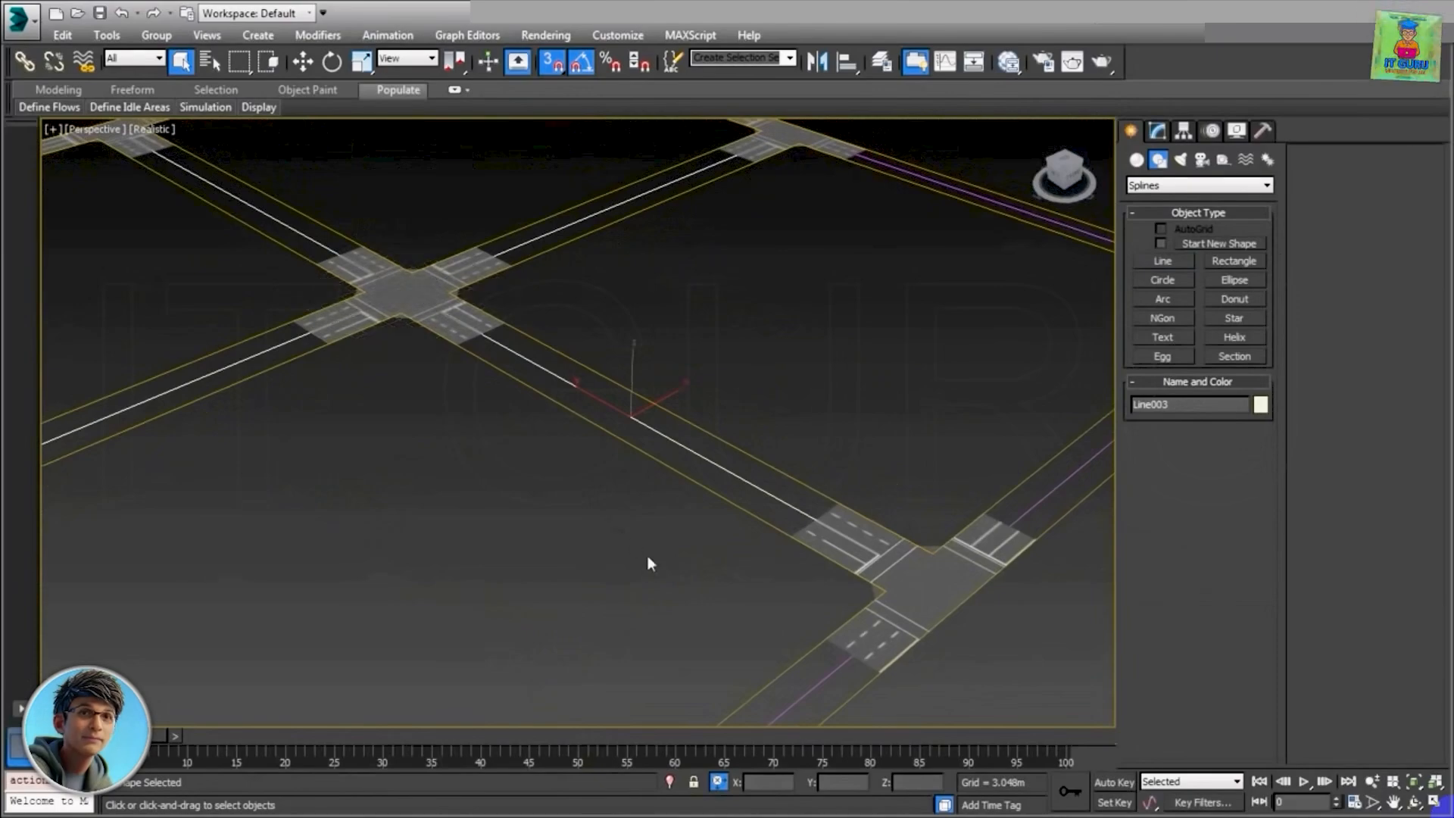
pyautogui.moveTo(649, 565); pyautogui.dragTo(621, 612, button='middle')
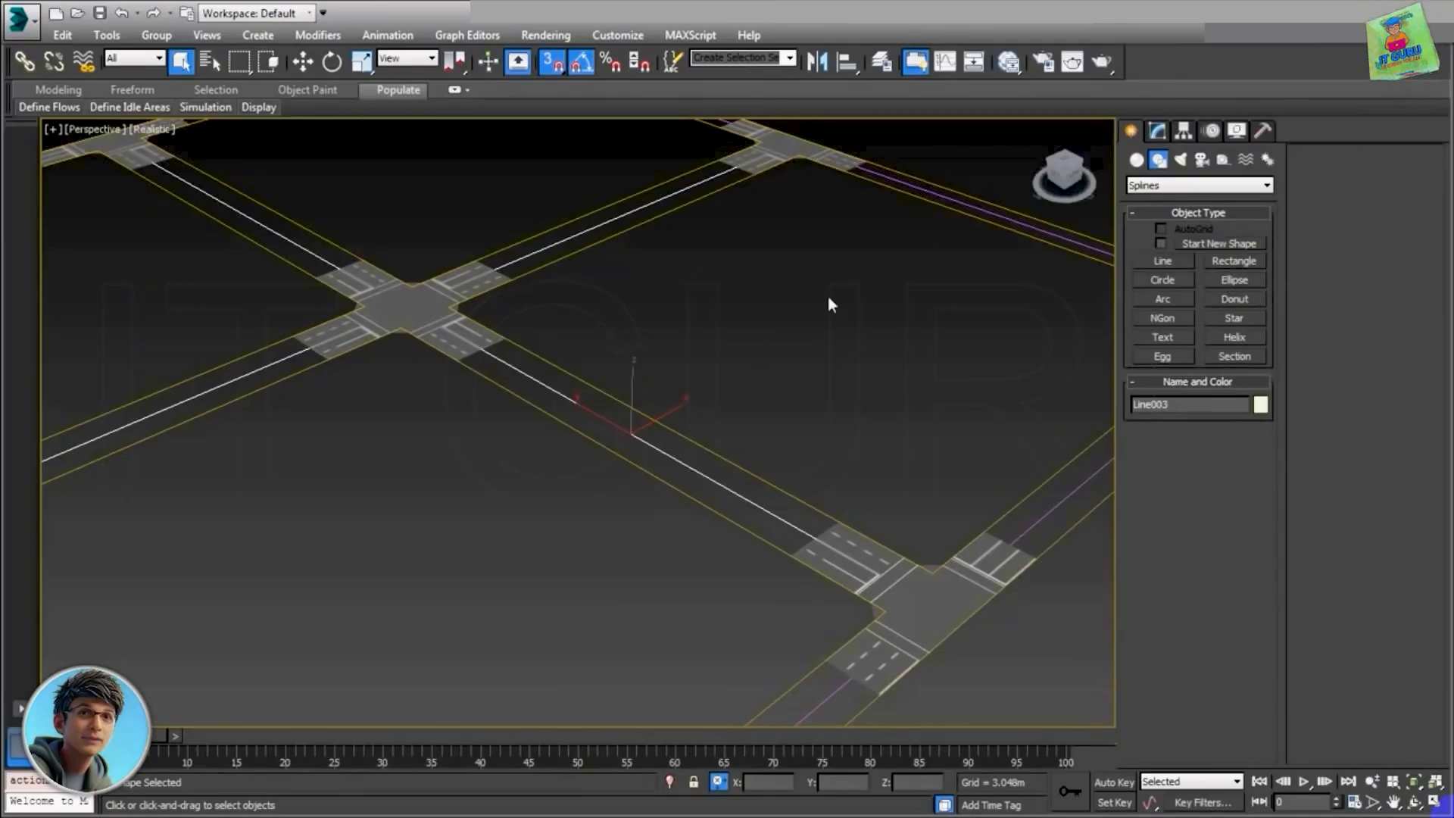
pyautogui.click(1157, 130)
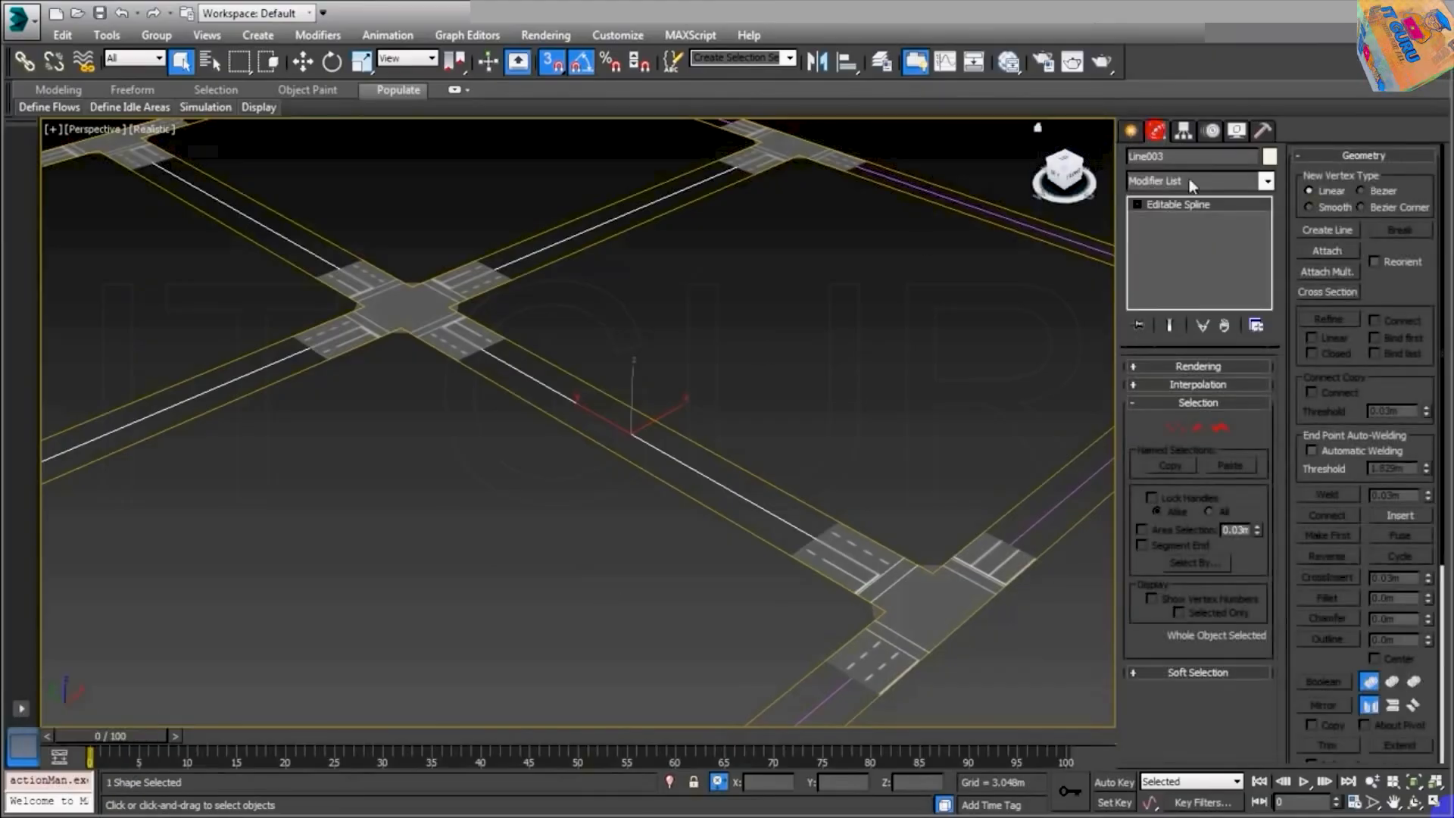
pyautogui.click(1227, 186)
pyautogui.moveTo(1267, 293); pyautogui.dragTo(1272, 752)
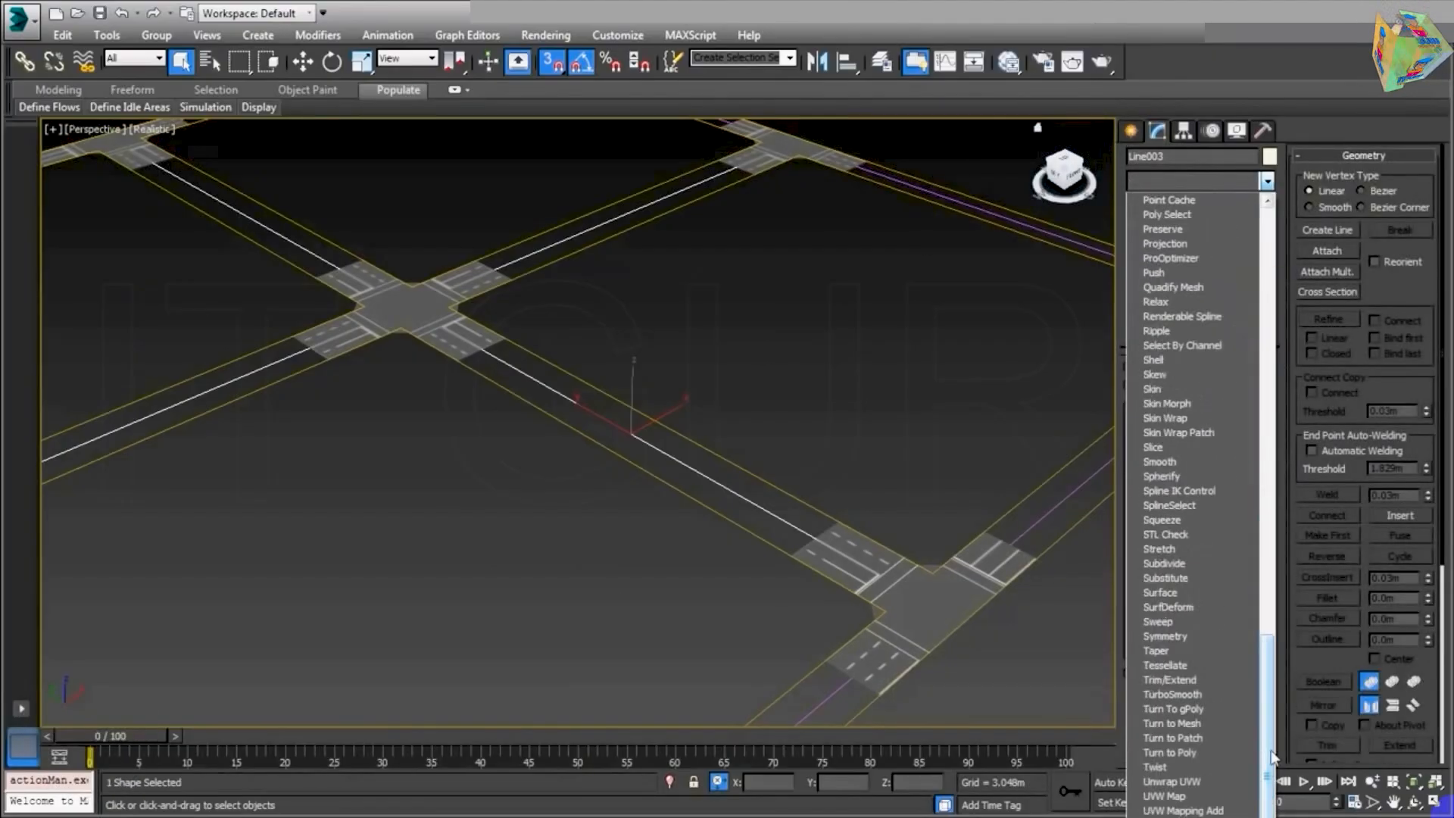
pyautogui.click(1186, 621)
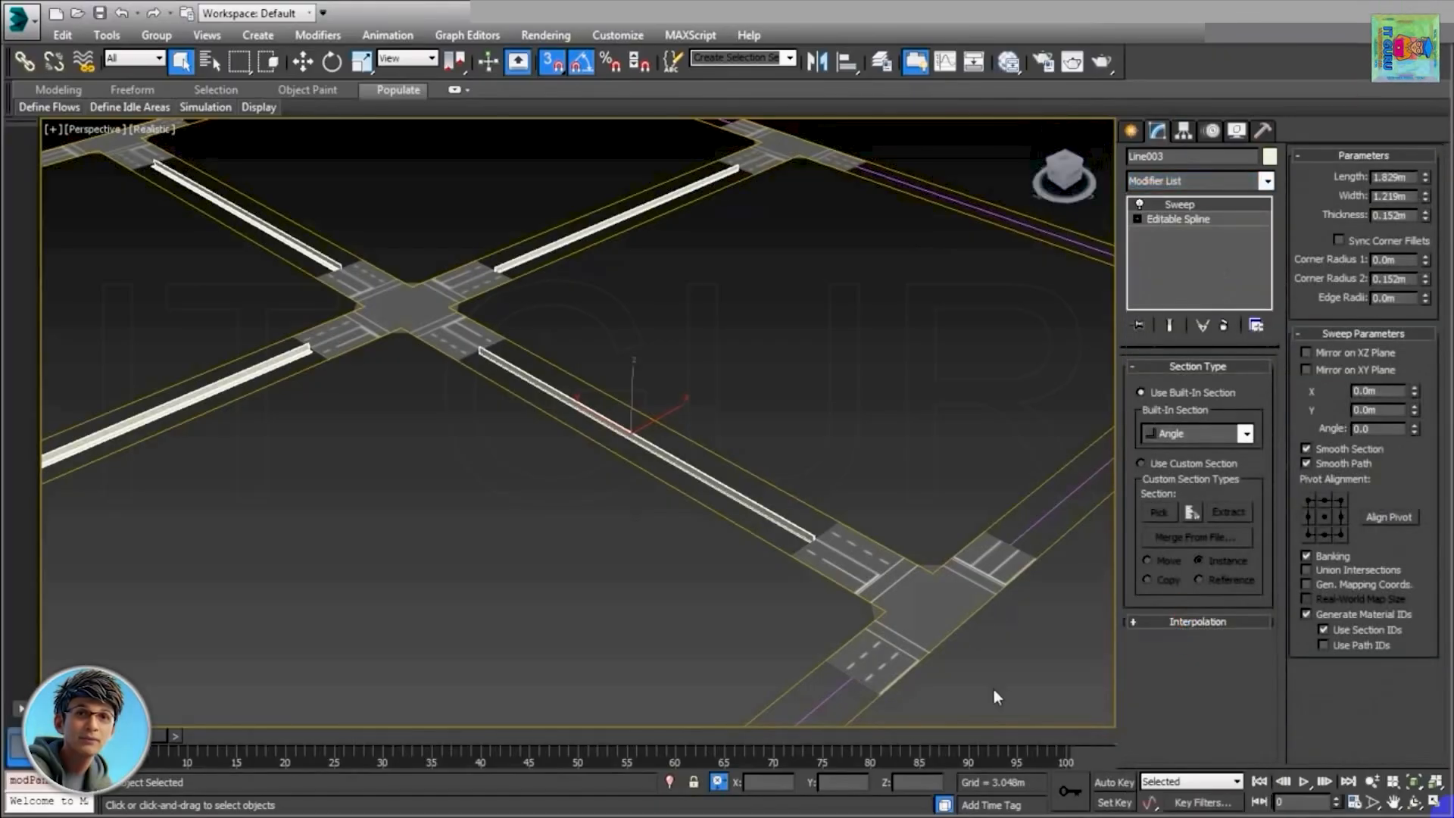
pyautogui.click(1245, 433)
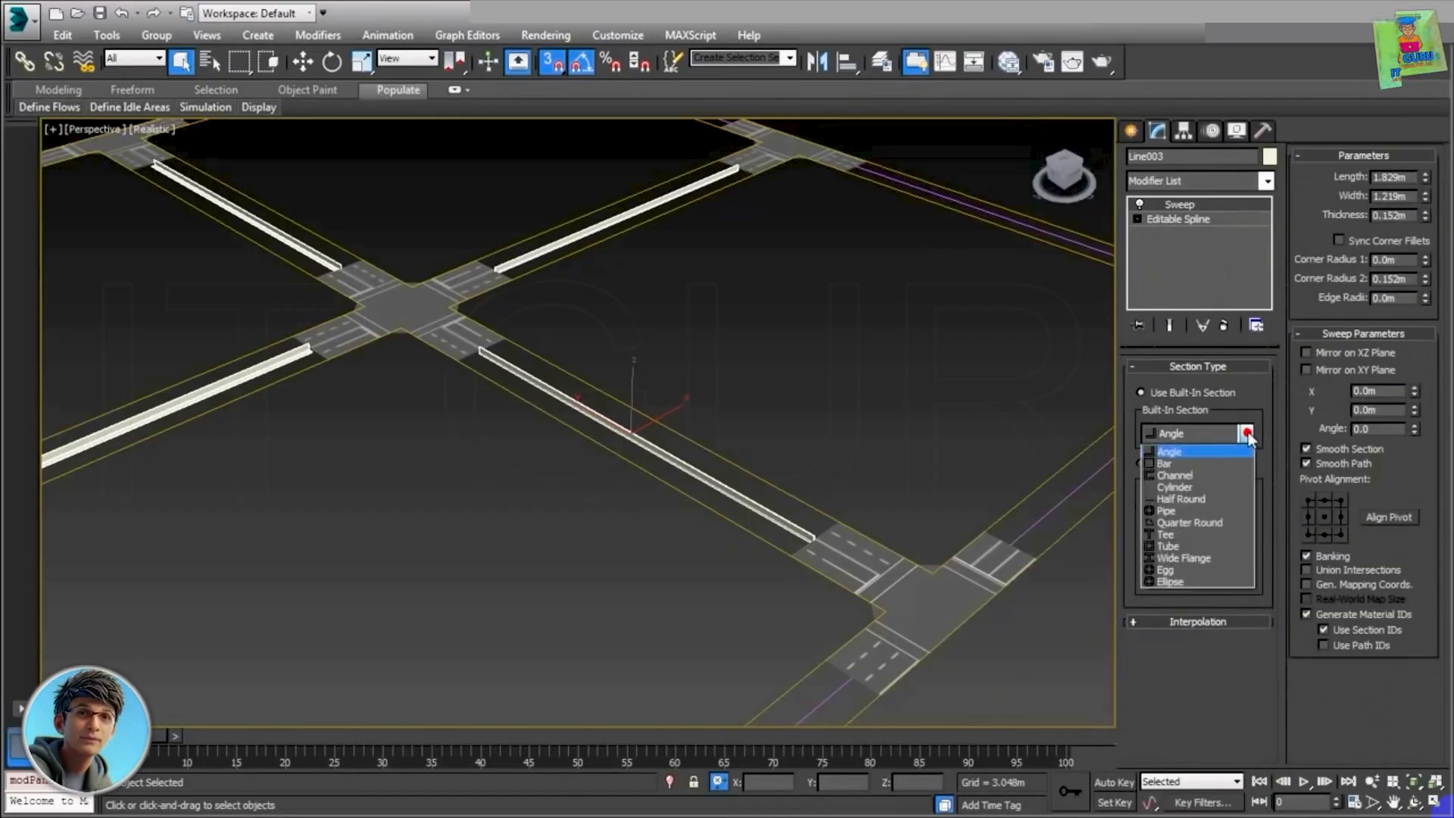
pyautogui.click(1183, 465)
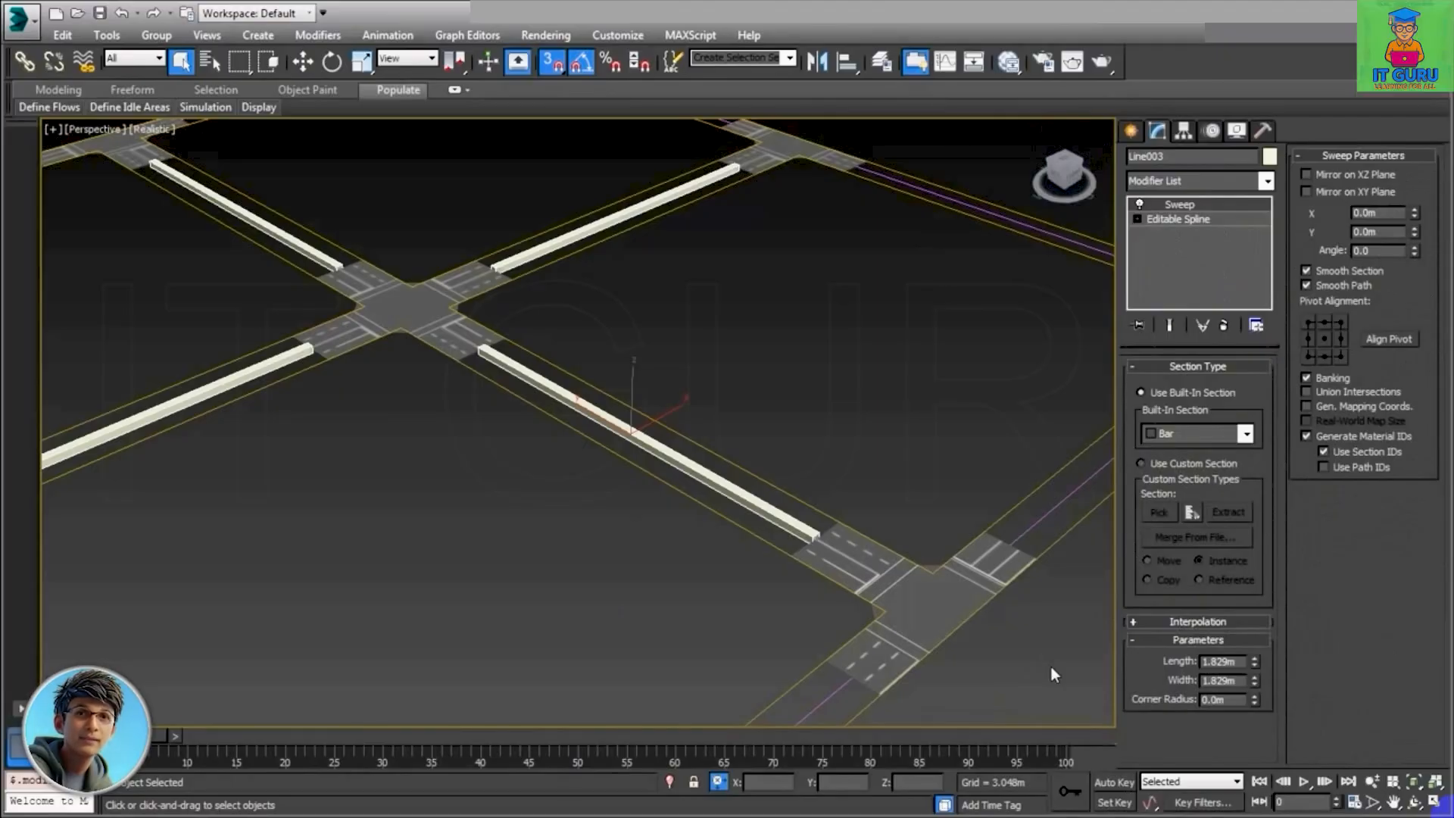
# Step: Set the Bar section's length and width to 14 m each
pyautogui.doubleClick(1240, 661)
pyautogui.write('14')
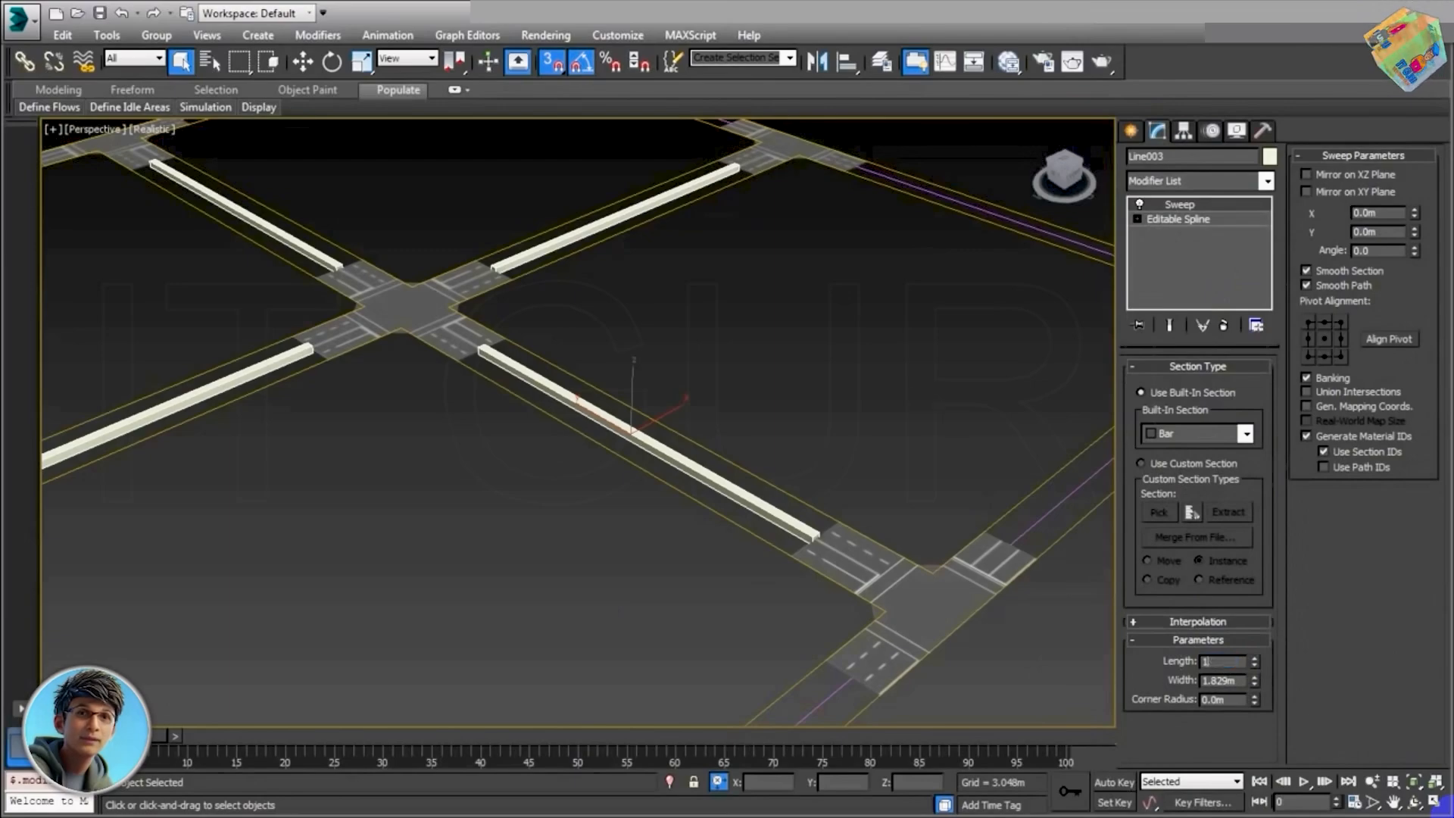
pyautogui.press('Tab')
pyautogui.write('14')
pyautogui.press('Return')
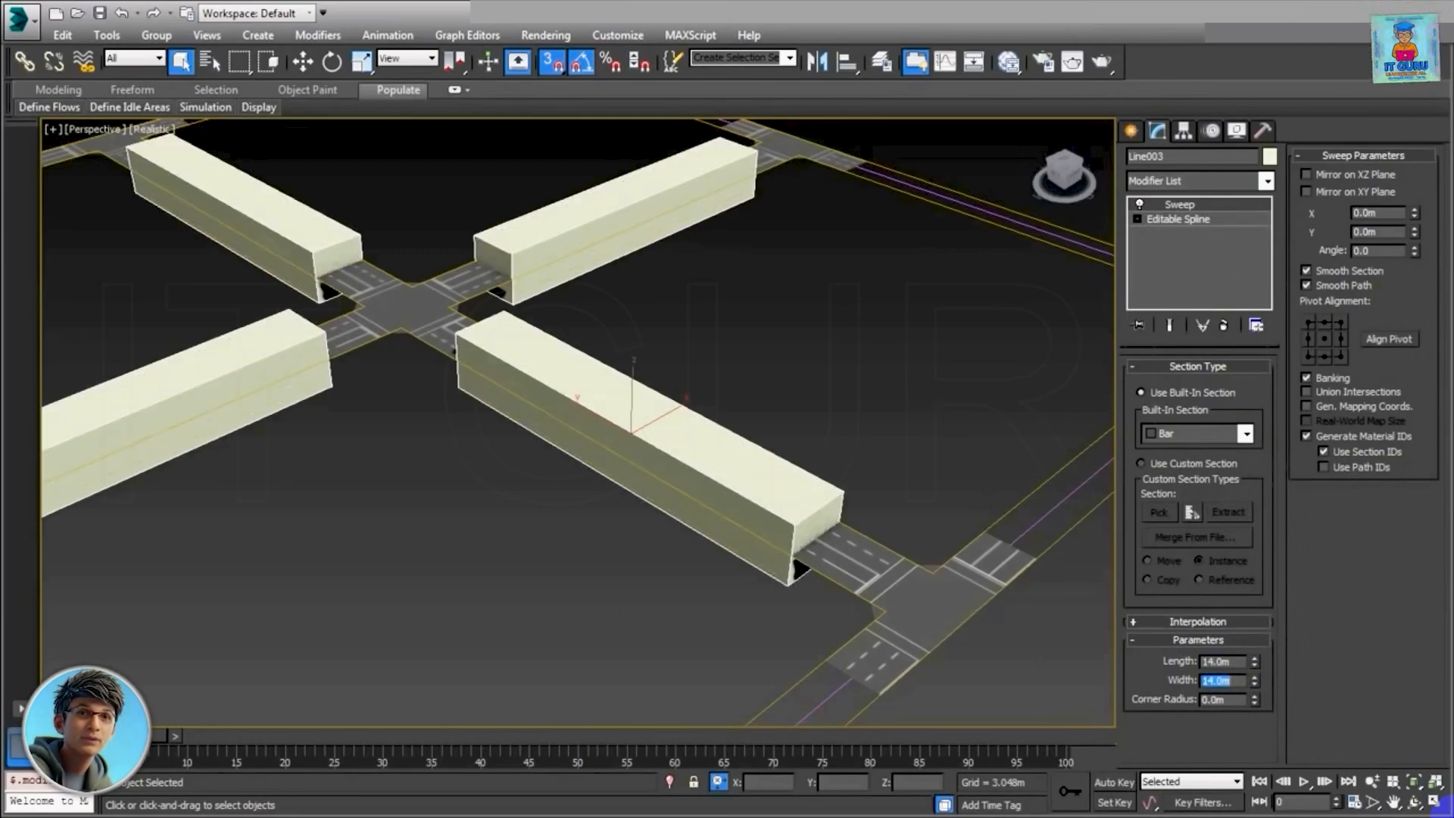
# Step: Try the sweep's pivot alignment positions and settle on top centre, putting the bars' upper faces level with the intersections
pyautogui.moveTo(841, 356); pyautogui.dragTo(845, 404, button='middle')
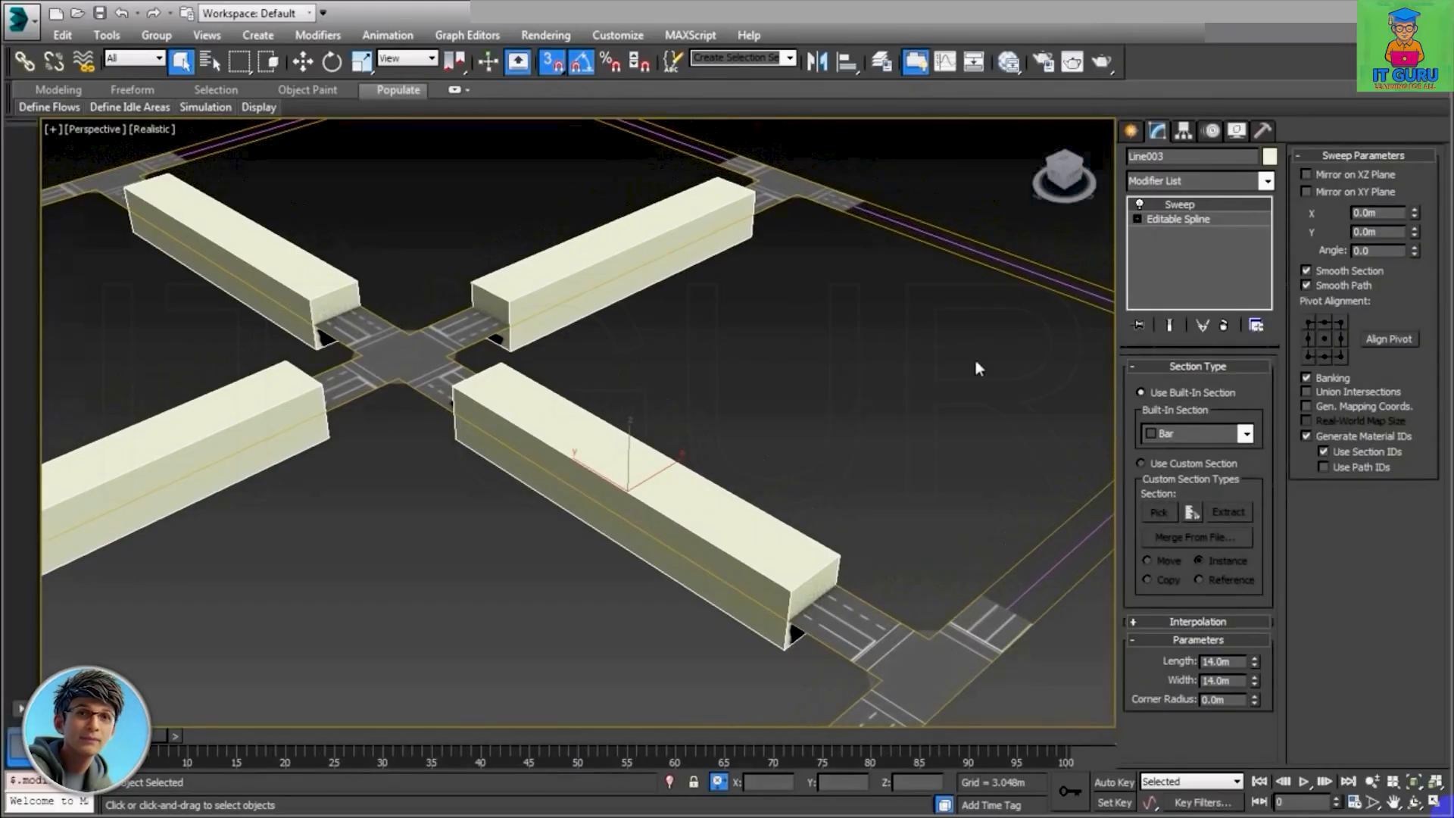
pyautogui.click(1309, 322)
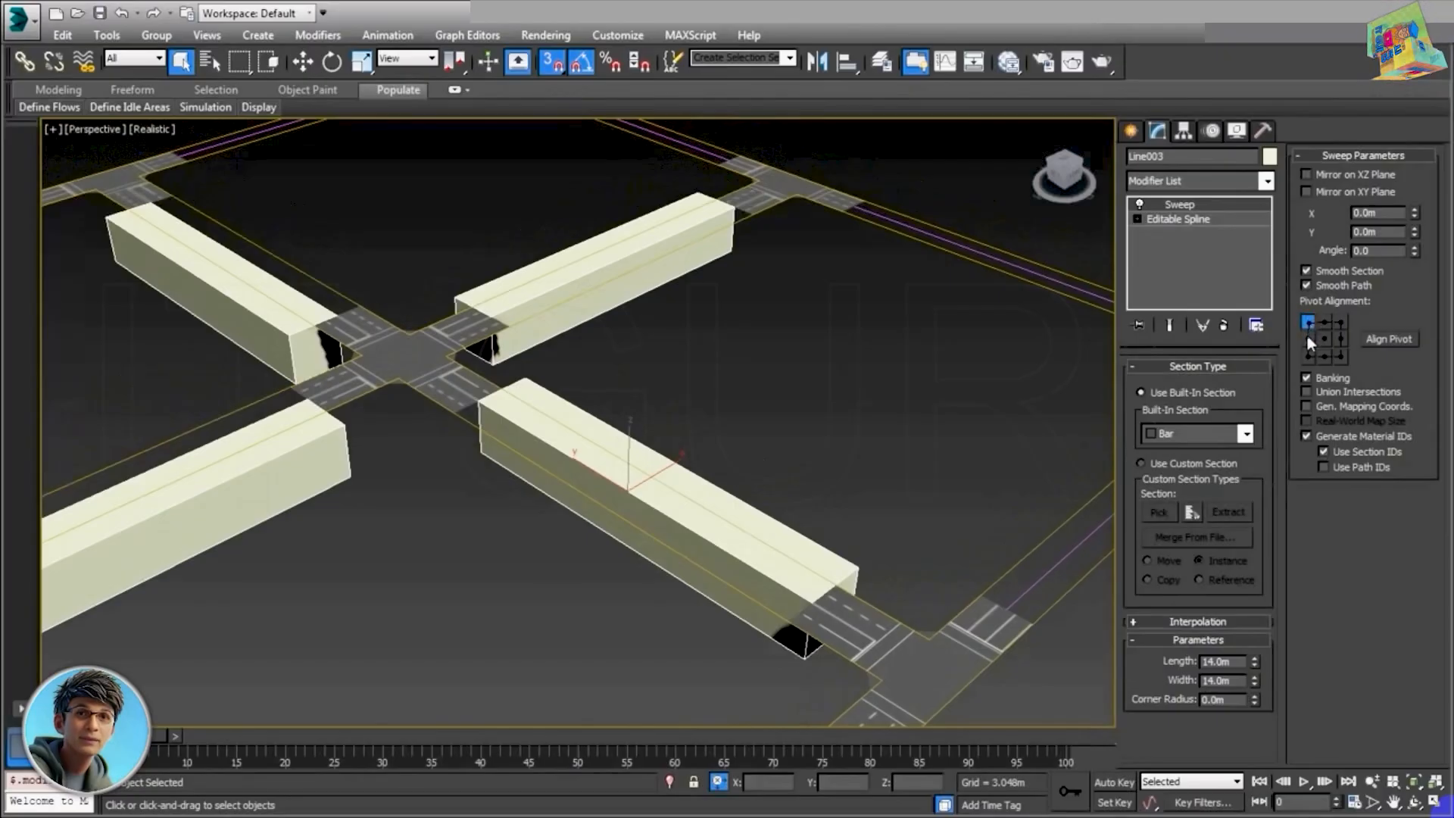
pyautogui.click(1307, 338)
pyautogui.click(1308, 354)
pyautogui.click(1325, 356)
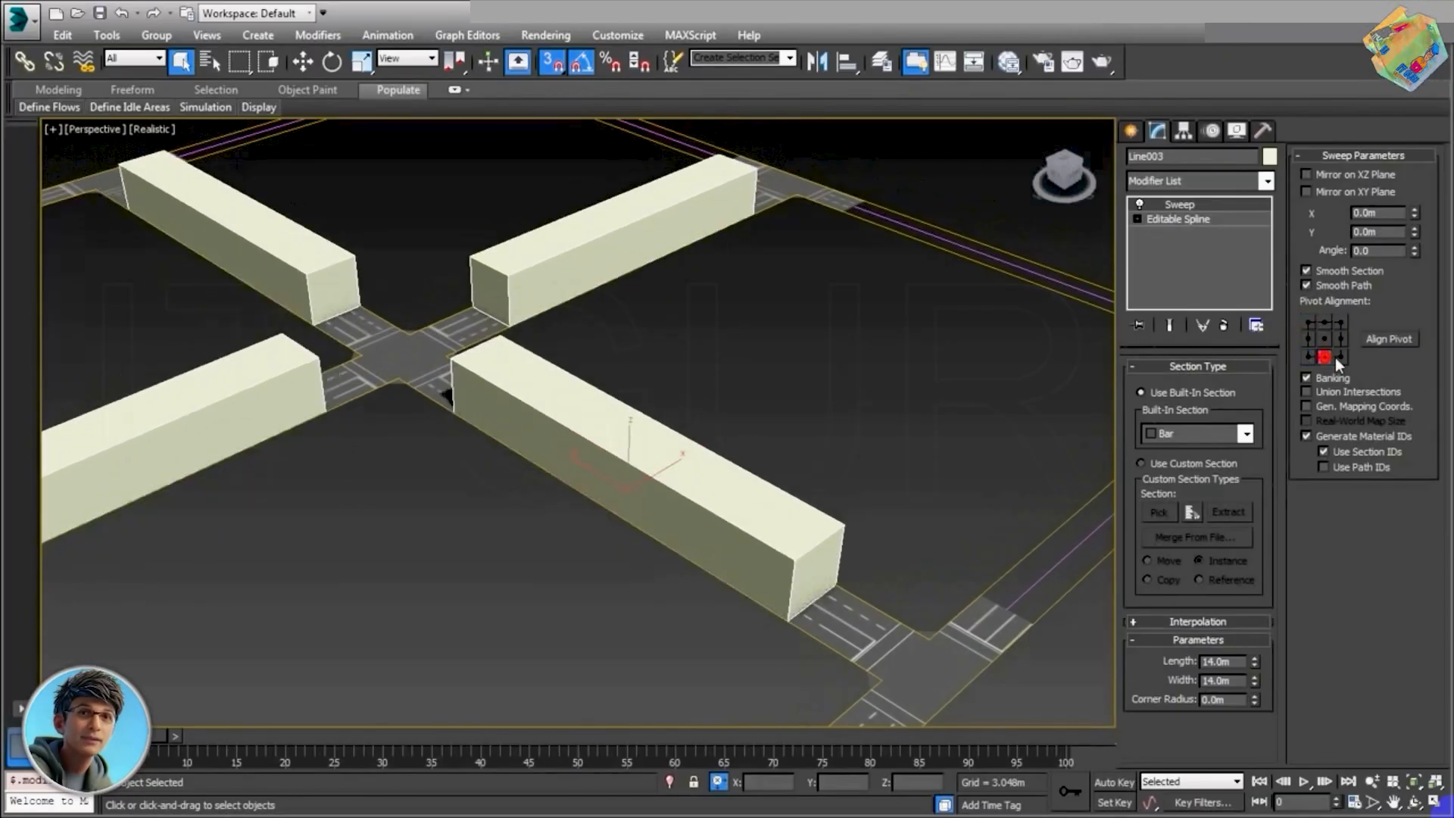
pyautogui.click(1339, 356)
pyautogui.click(1339, 339)
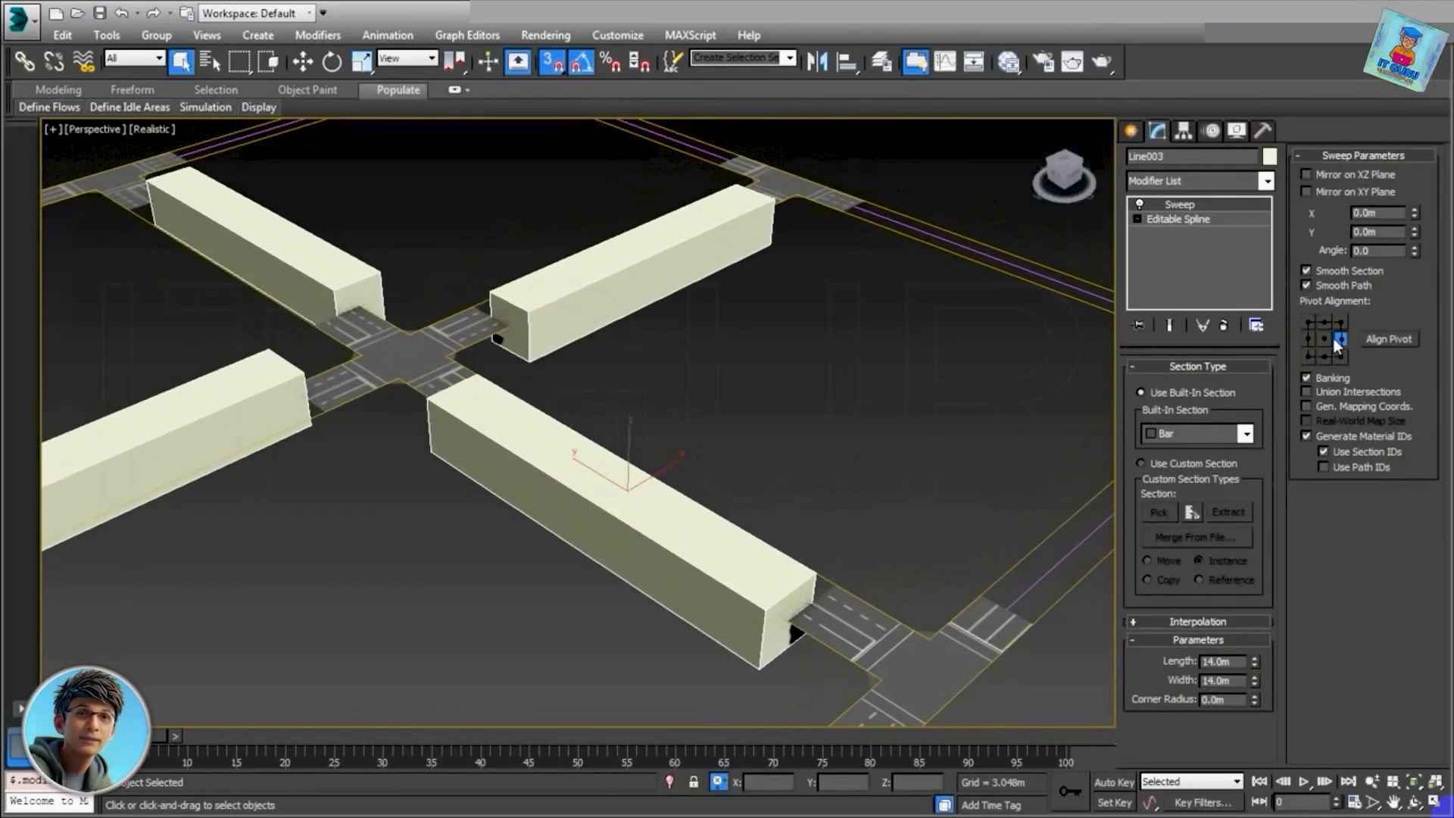
pyautogui.click(1339, 323)
pyautogui.click(1324, 324)
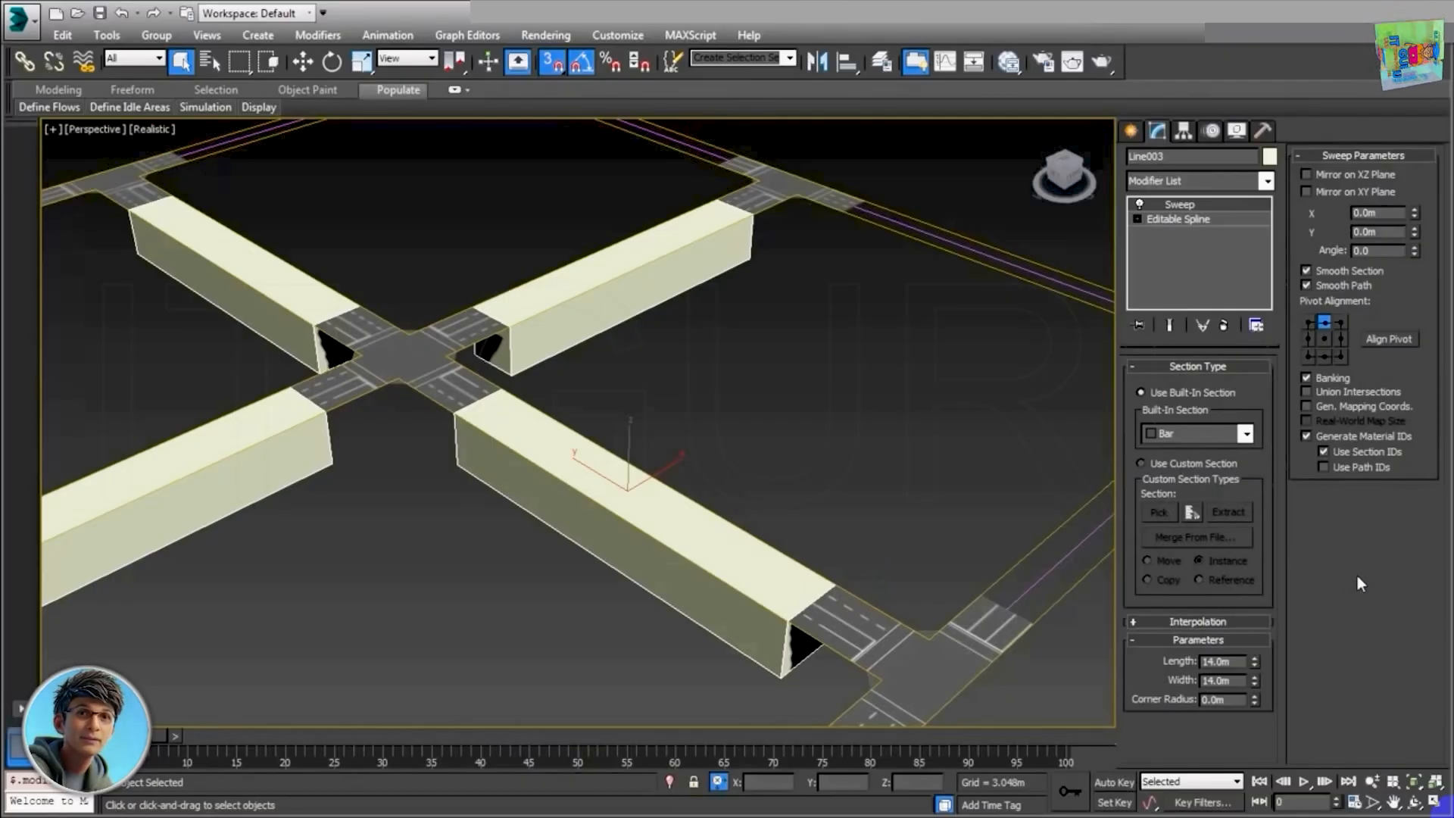
# Step: Add an Arch & Design material with the Matte Finish template to the Roads material view and enable its viewport display
pyautogui.moveTo(616, 496); pyautogui.dragTo(789, 503, button='middle')
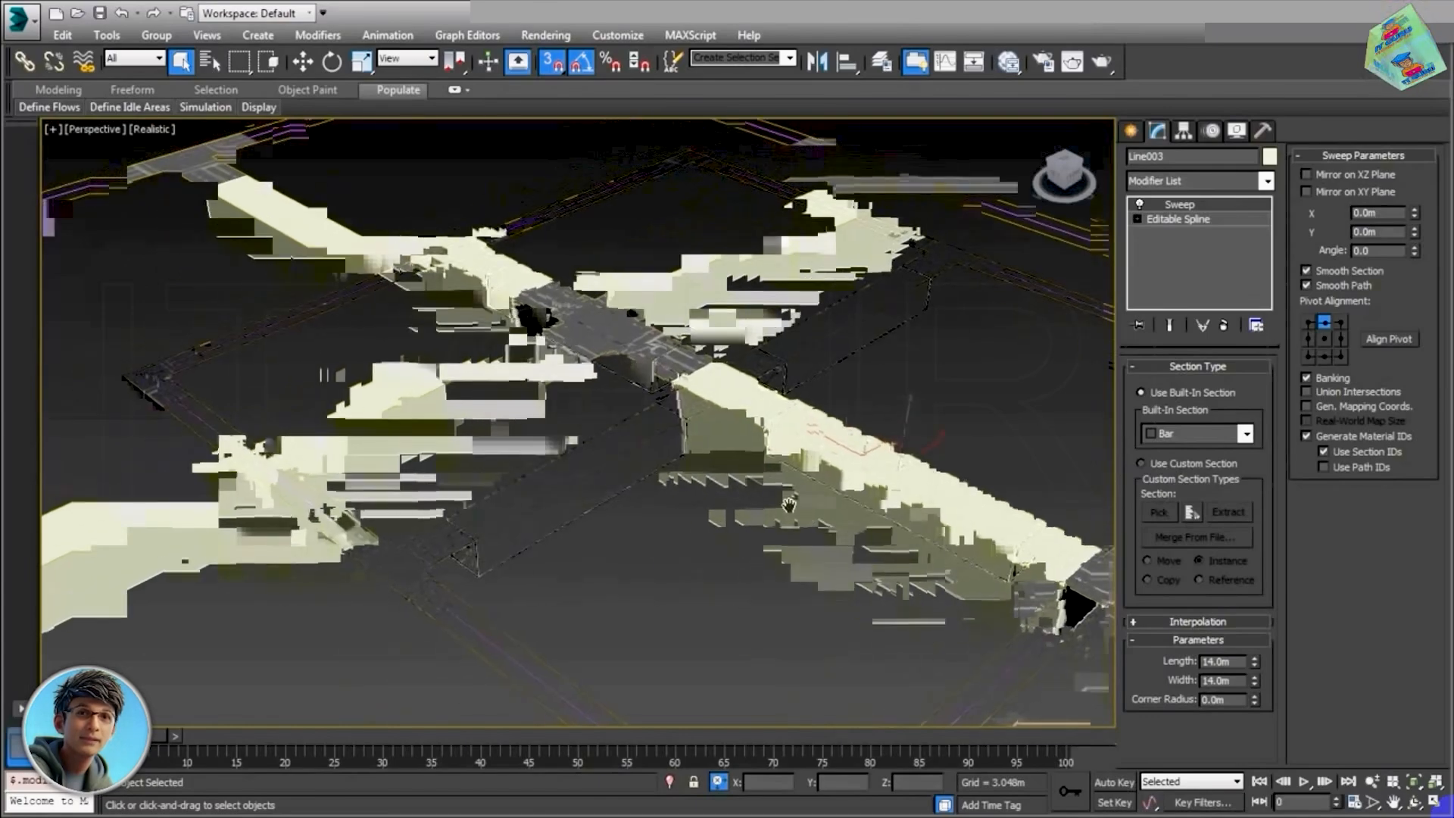
pyautogui.click(1009, 64)
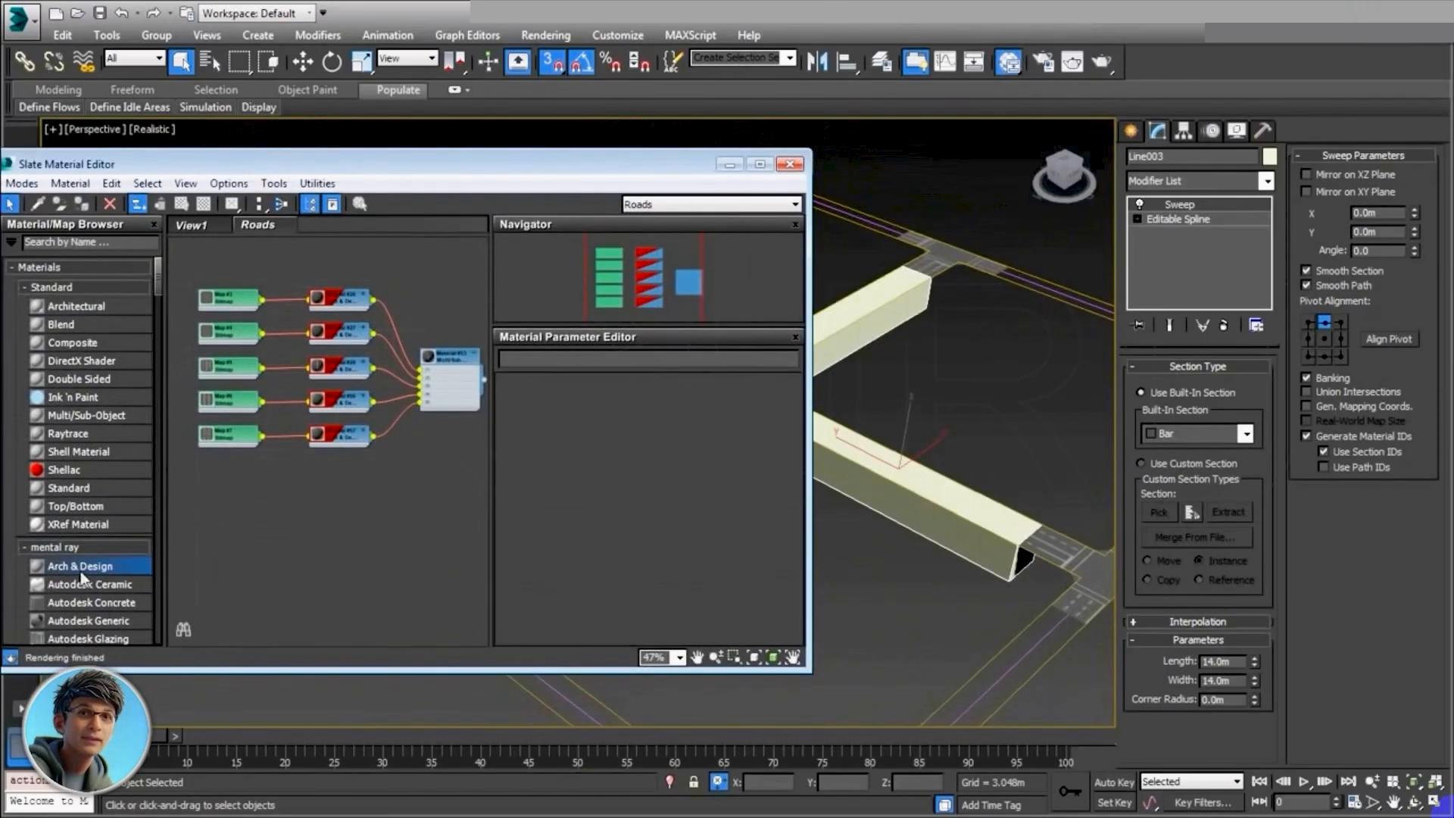
pyautogui.moveTo(307, 549); pyautogui.dragTo(326, 521)
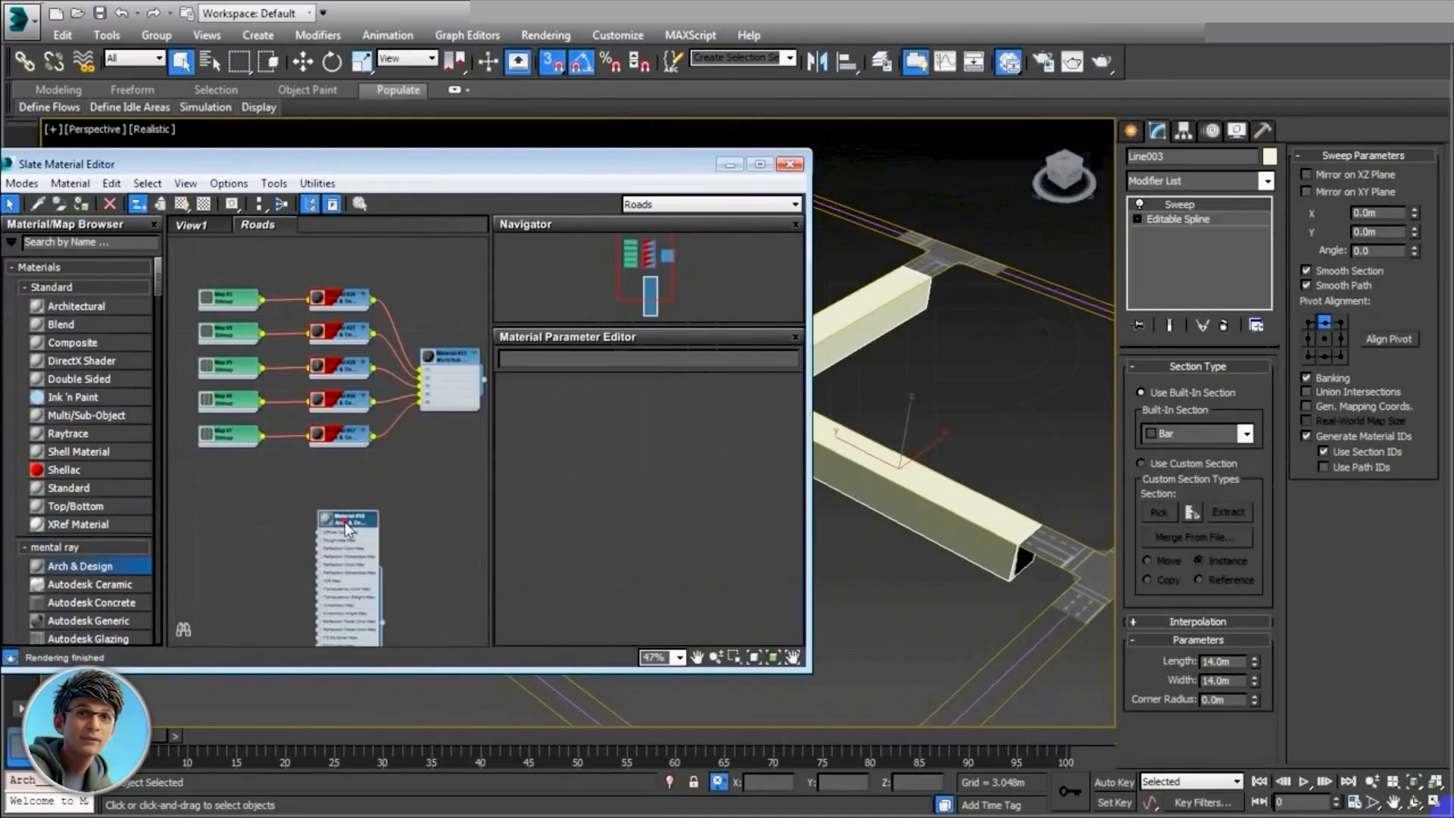
pyautogui.doubleClick(344, 521)
pyautogui.click(781, 400)
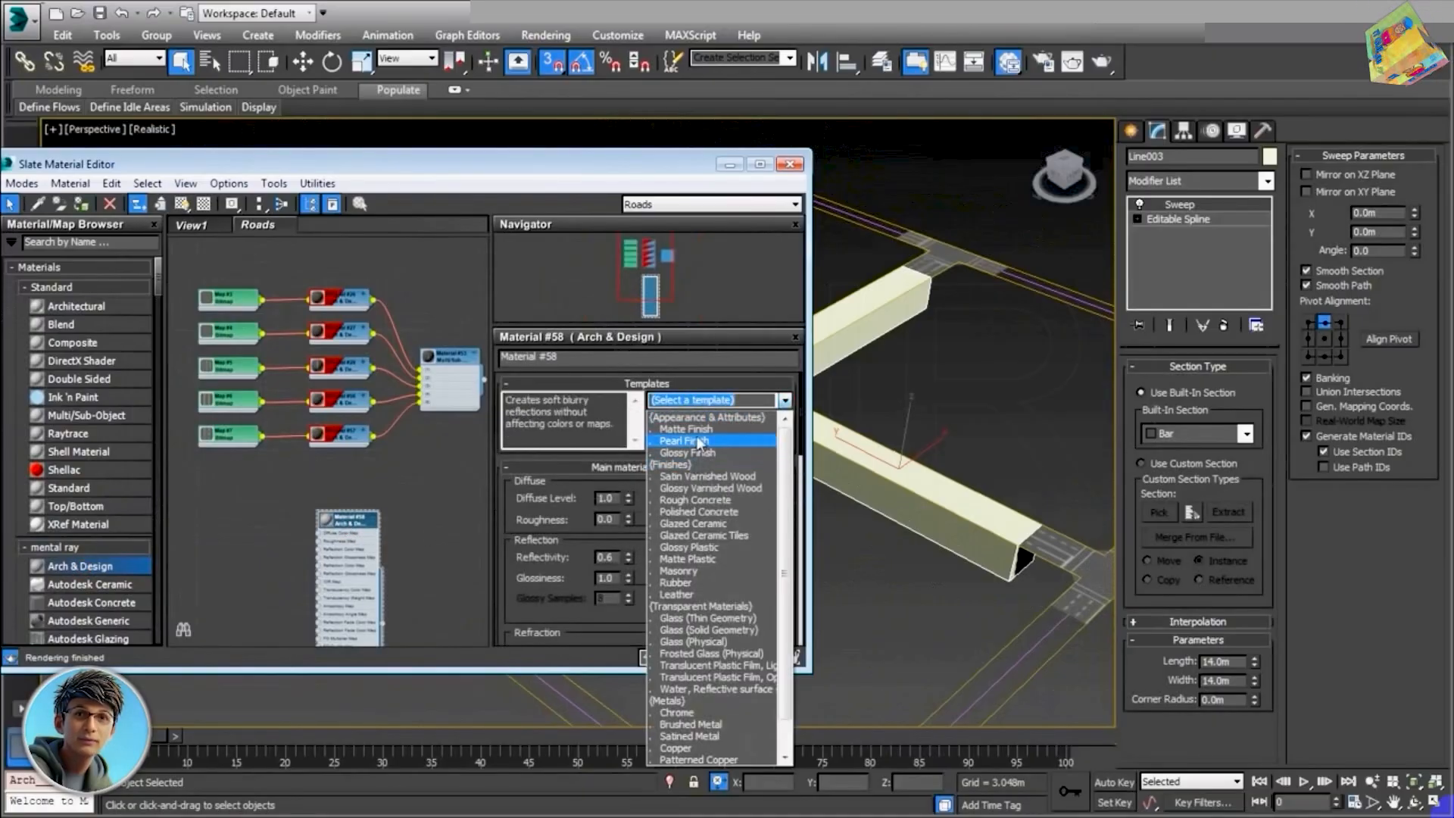
pyautogui.click(693, 443)
pyautogui.moveTo(287, 566); pyautogui.dragTo(332, 545, button='middle')
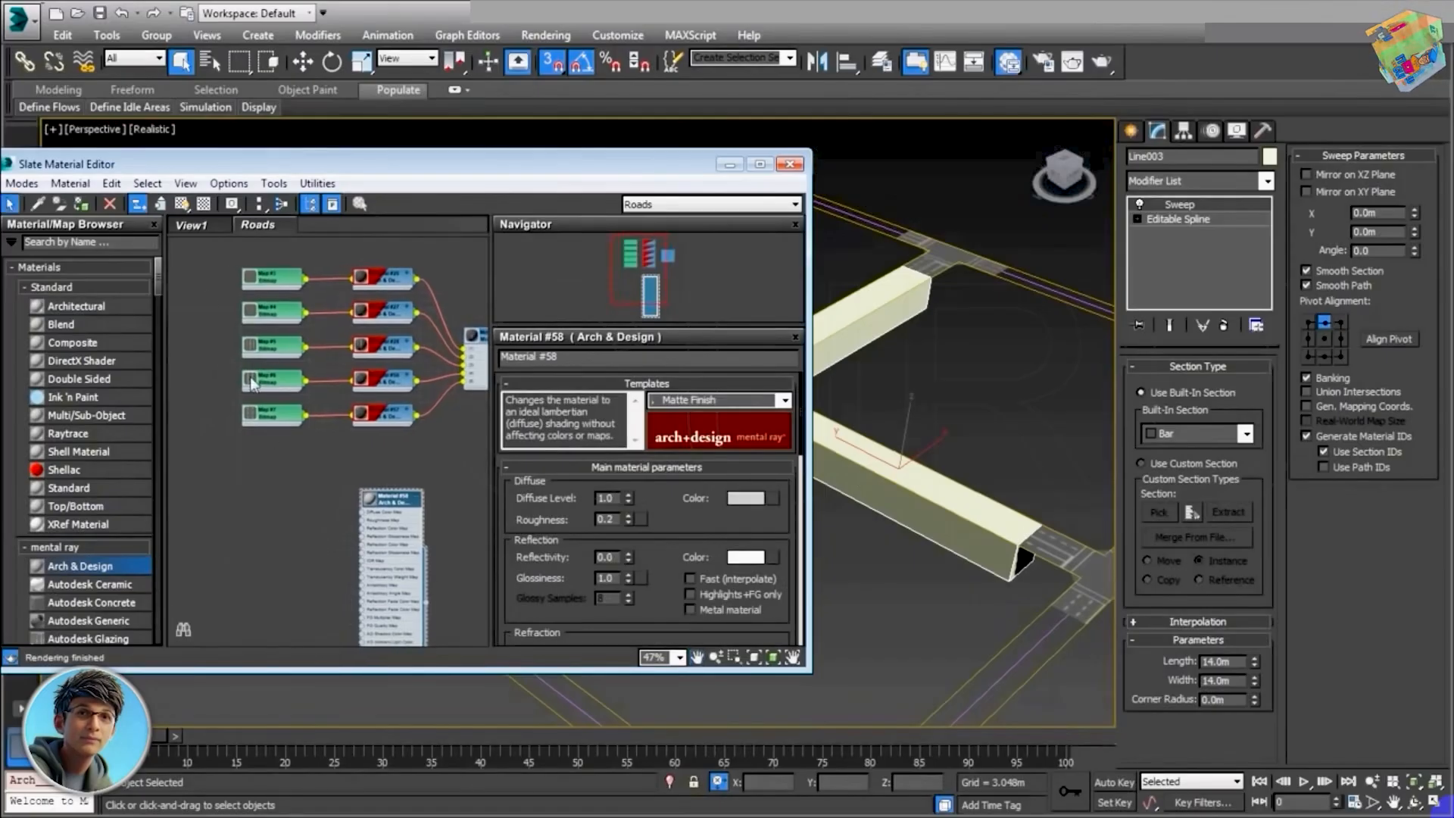
pyautogui.click(182, 204)
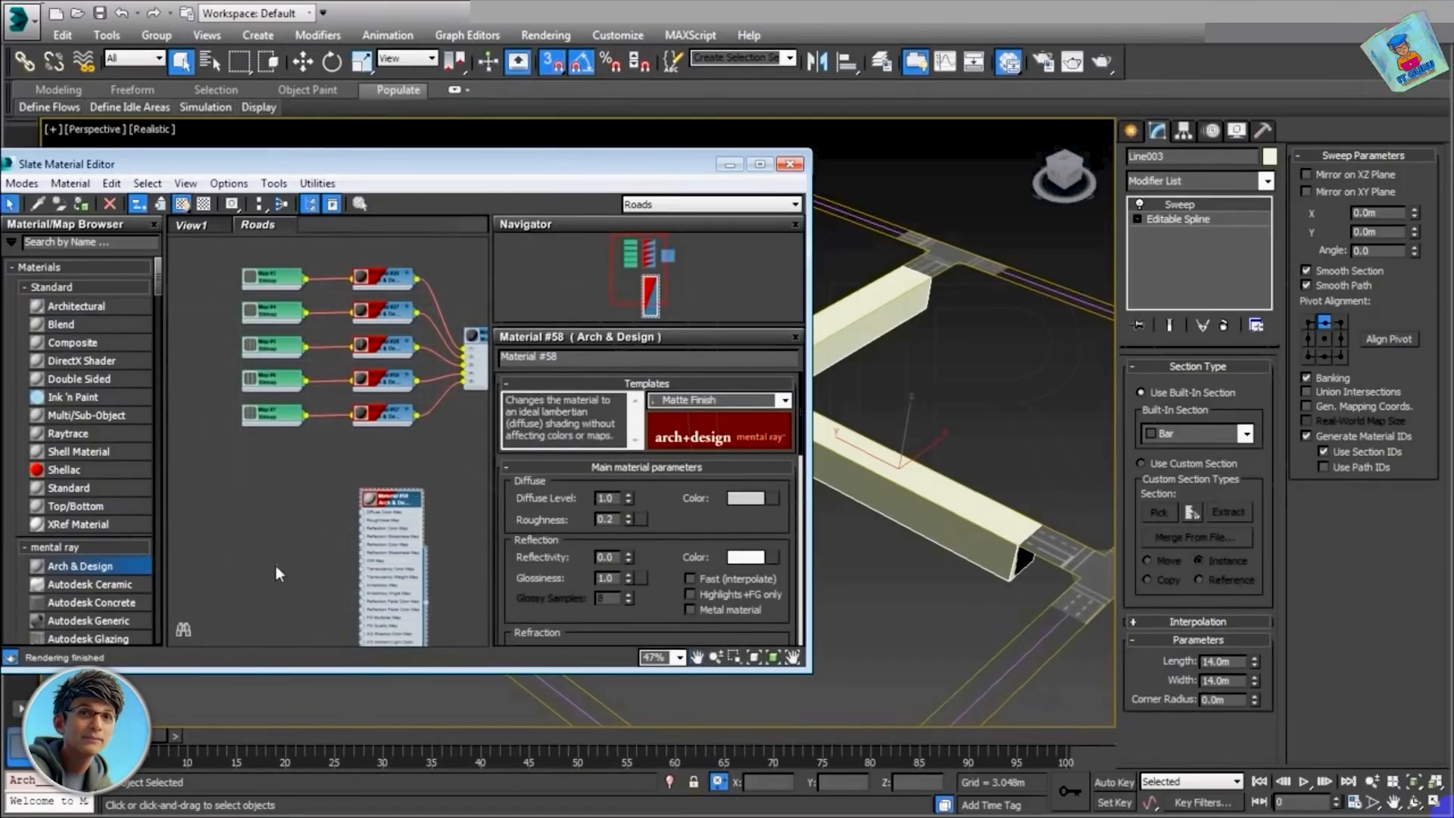
# Step: Connect a Bitmap using RD_2w-dbl.jpg to the new material's Diffuse Color Map
pyautogui.scroll(4, 279, 570)
pyautogui.moveTo(401, 482); pyautogui.dragTo(314, 470)
pyautogui.moveTo(340, 483)
pyautogui.click(477, 302)
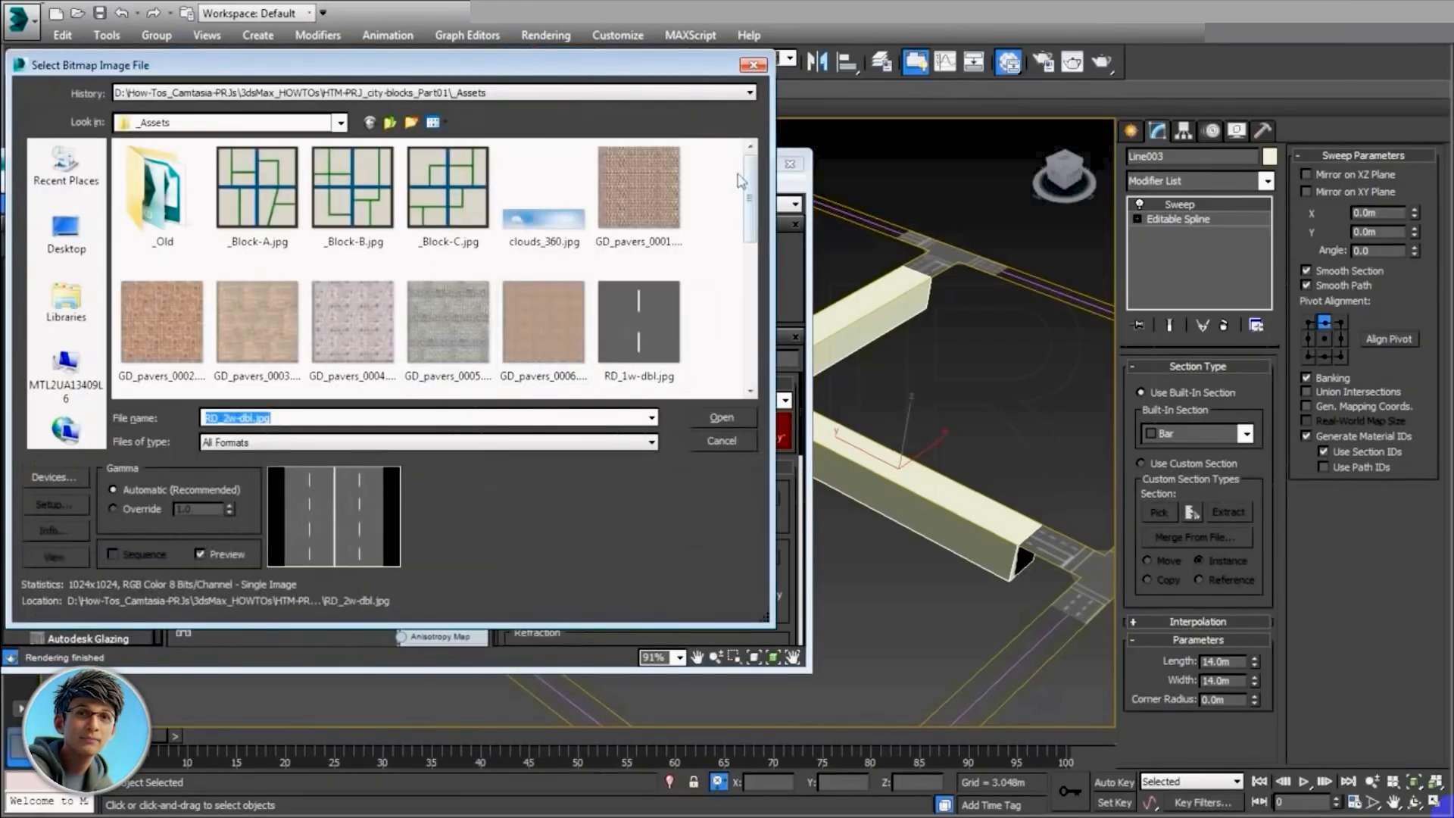
pyautogui.scroll(-1, 754, 217)
pyautogui.click(633, 289)
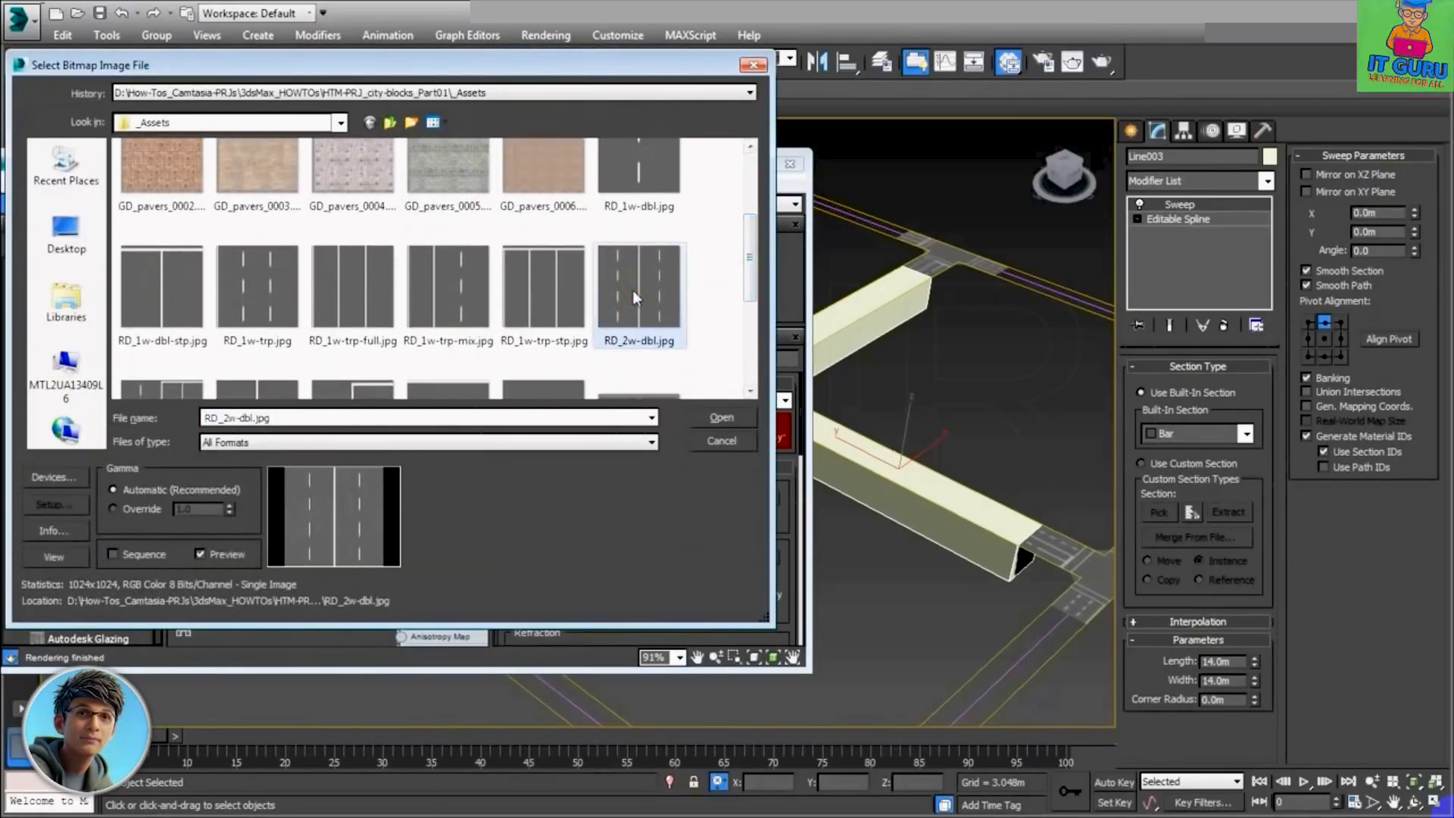
pyautogui.click(715, 419)
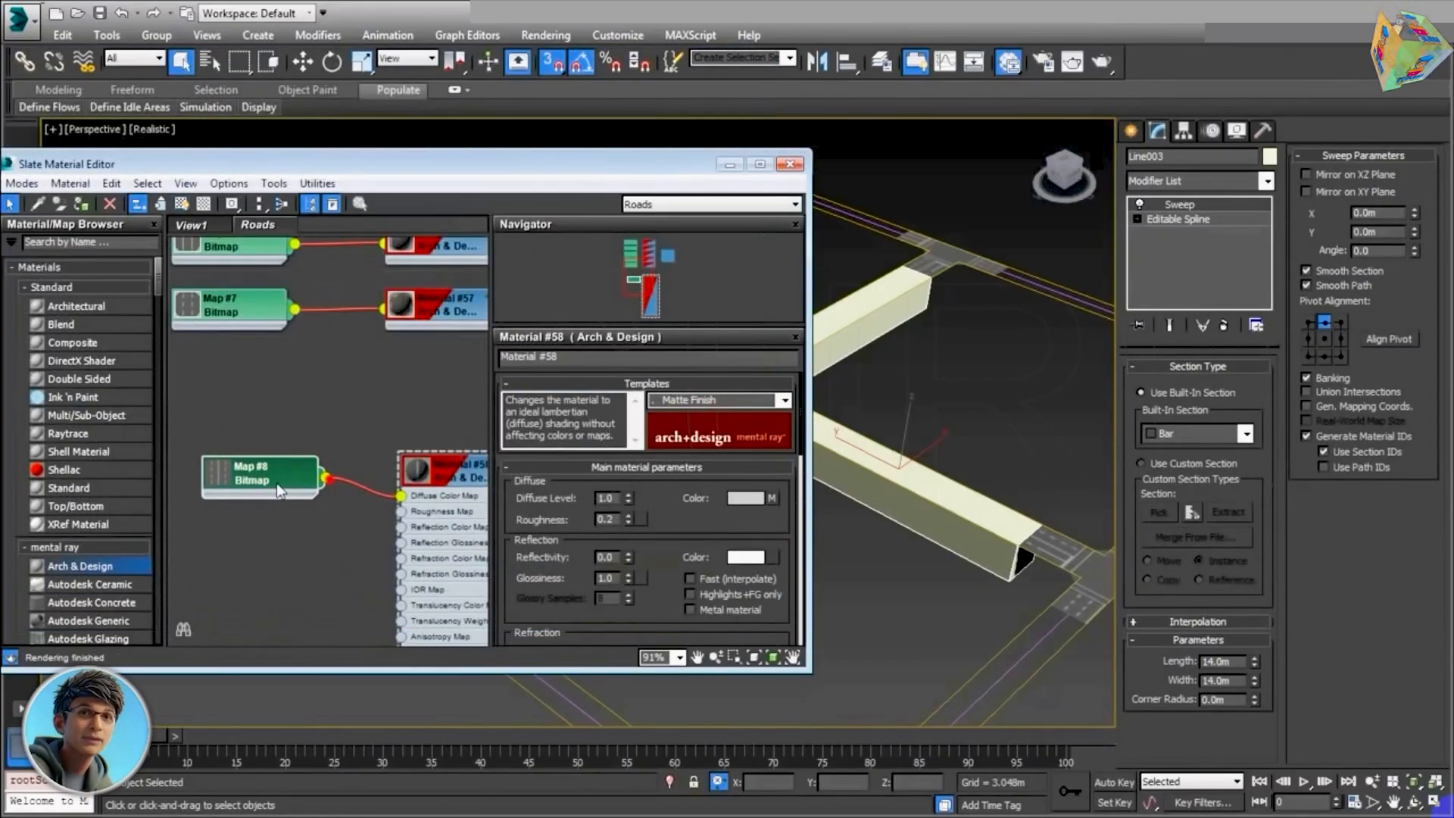
# Step: Assign the new road material to the swept inner roads and enable Gen. Mapping Coords. on the sweep
pyautogui.scroll(-3, 356, 480)
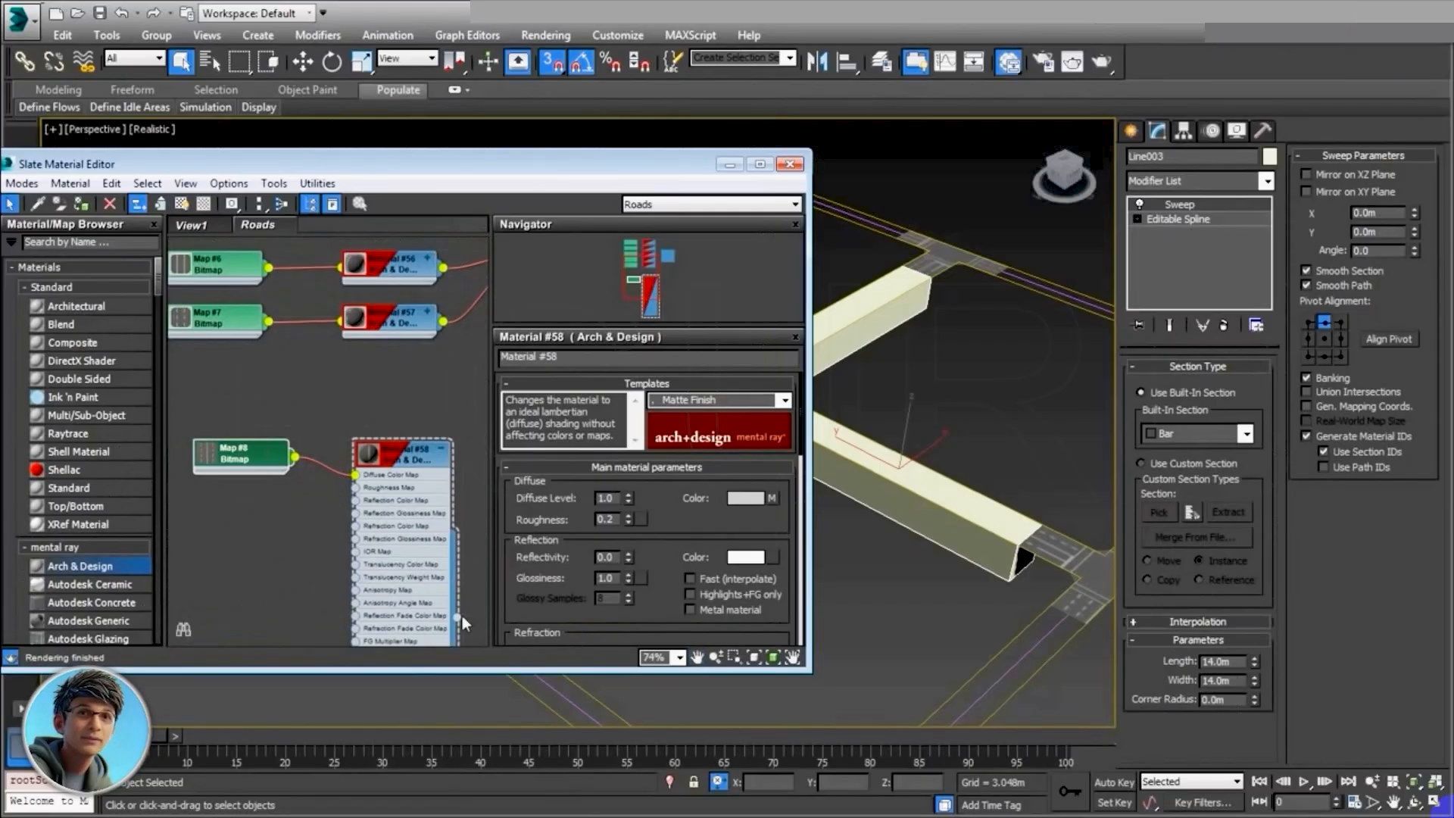
pyautogui.moveTo(462, 617); pyautogui.dragTo(904, 521)
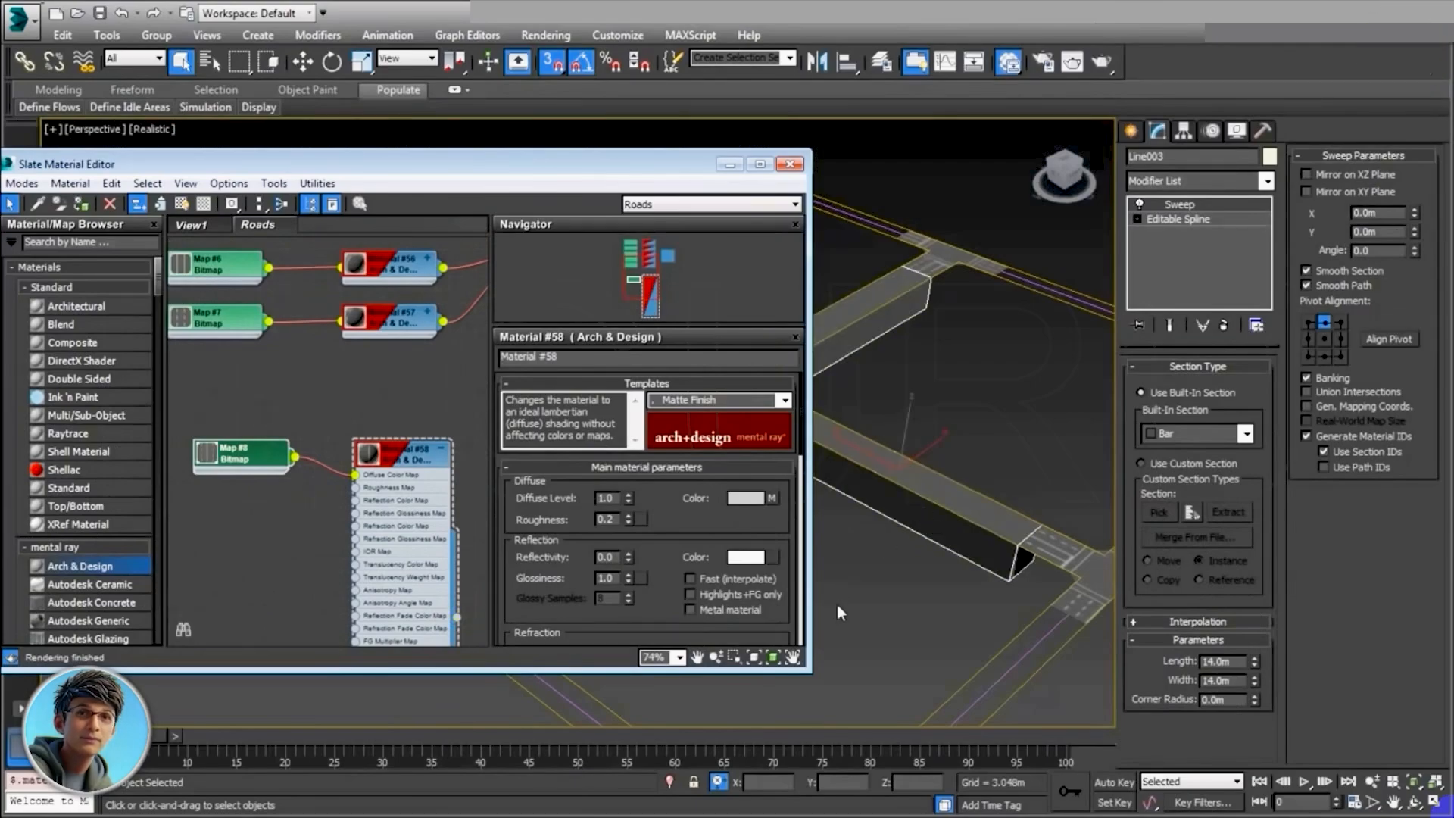
pyautogui.click(1306, 407)
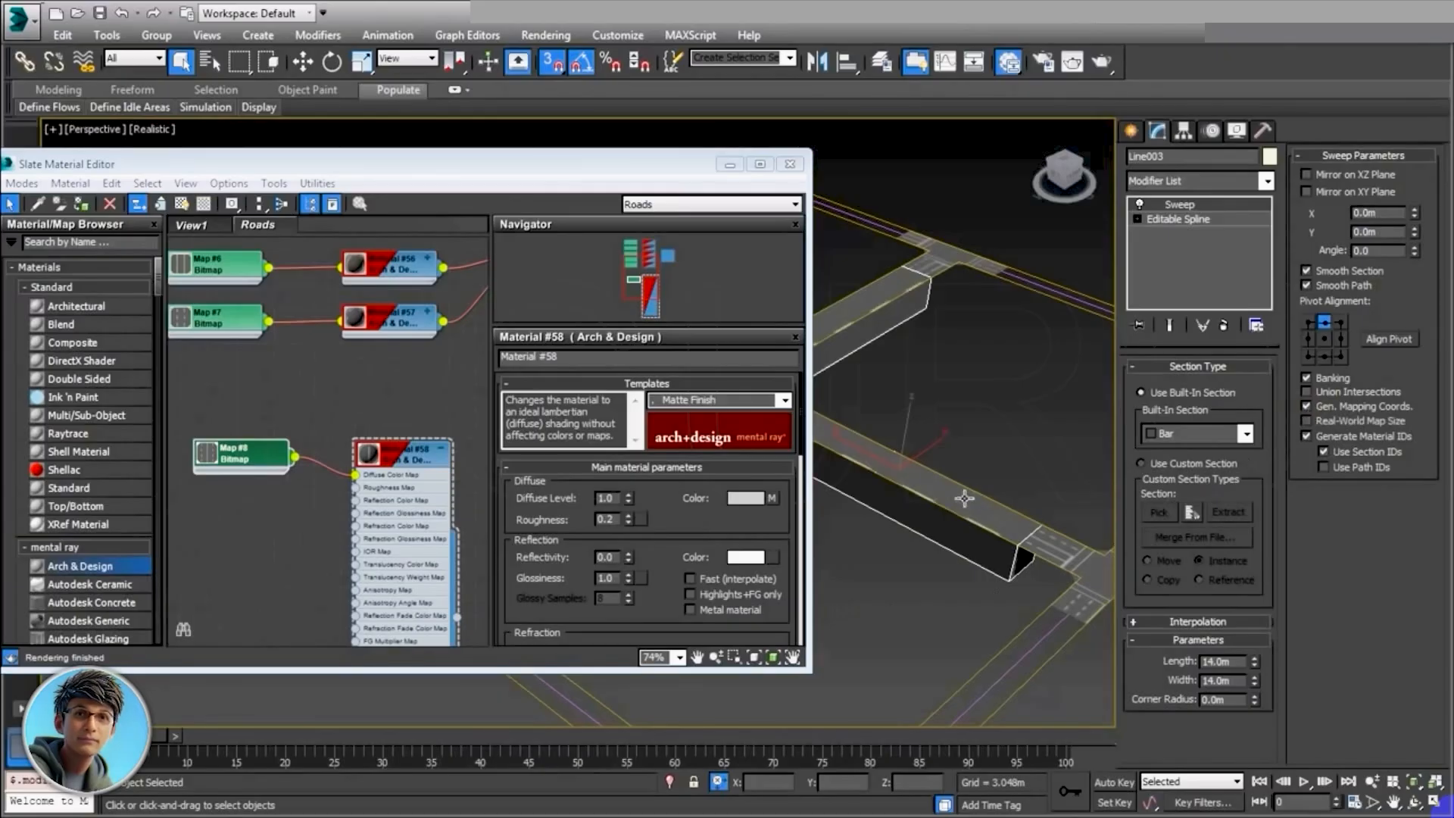
# Step: Set the road bitmap to real-world scale at 14 m by 14 m with a W angle of 90, and enable the sweep's Real-World Map Size
pyautogui.scroll(3, 977, 504)
pyautogui.moveTo(963, 546); pyautogui.dragTo(928, 537, button='middle')
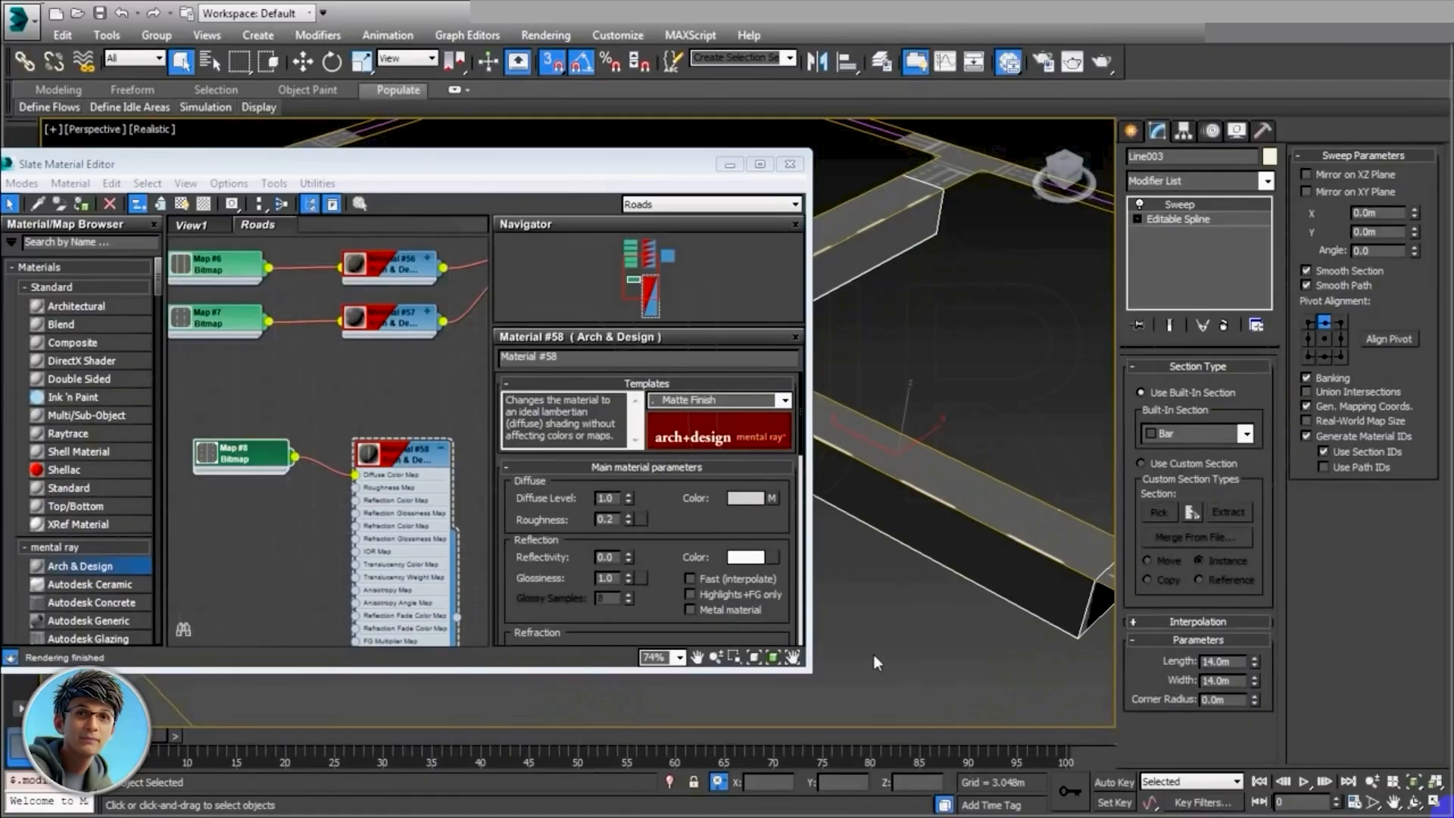
pyautogui.doubleClick(249, 466)
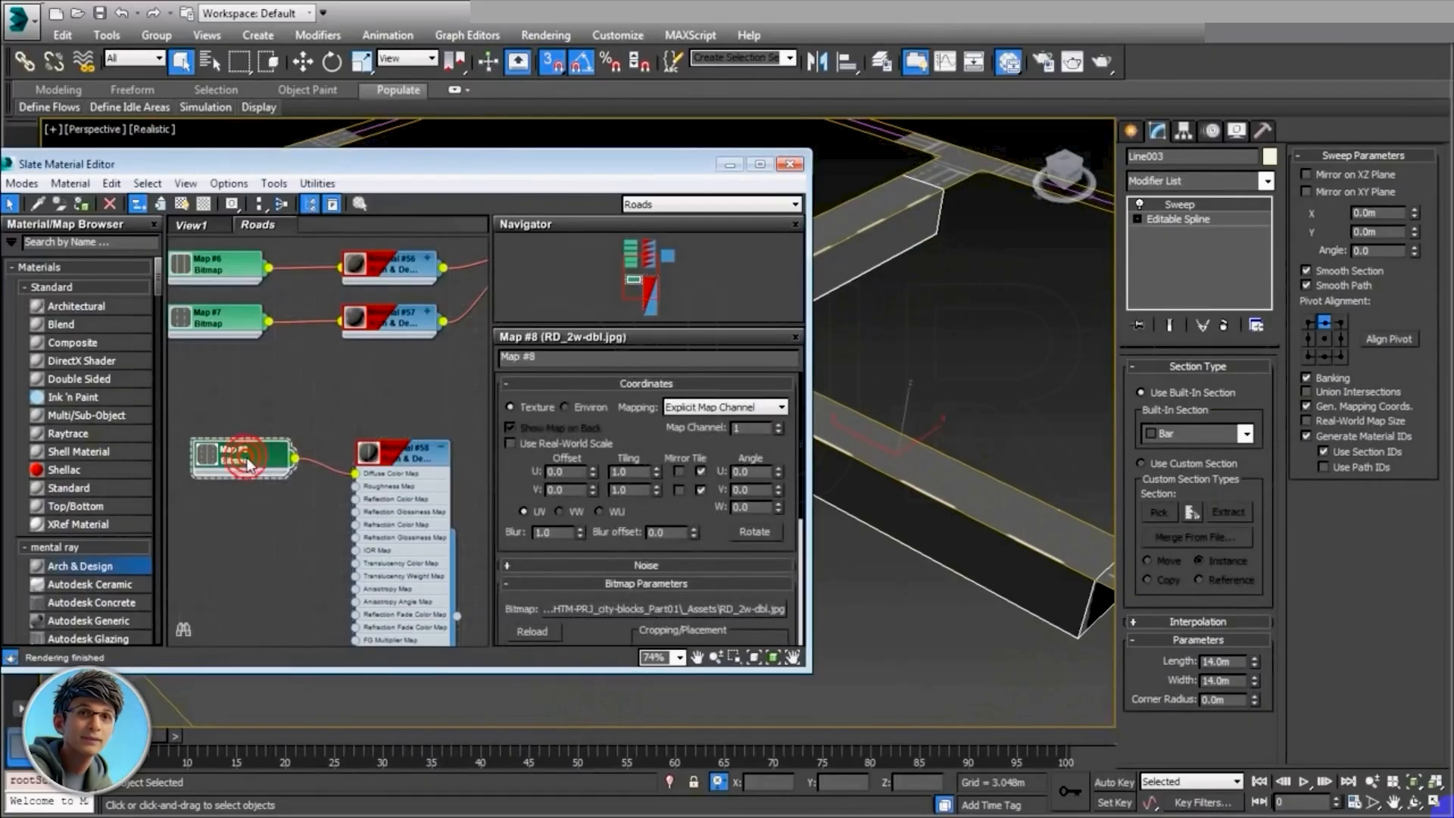
pyautogui.click(512, 445)
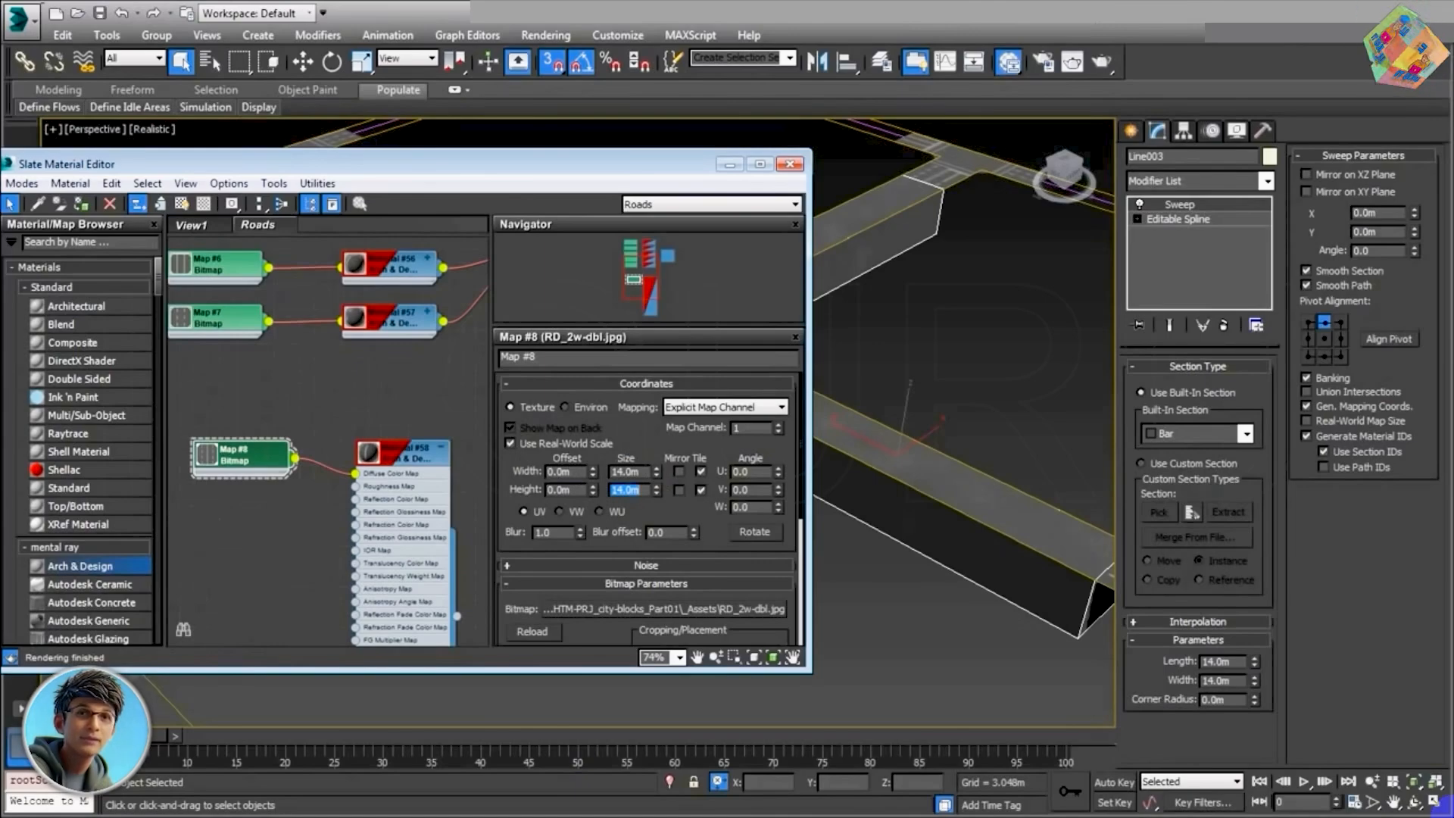
pyautogui.click(1307, 422)
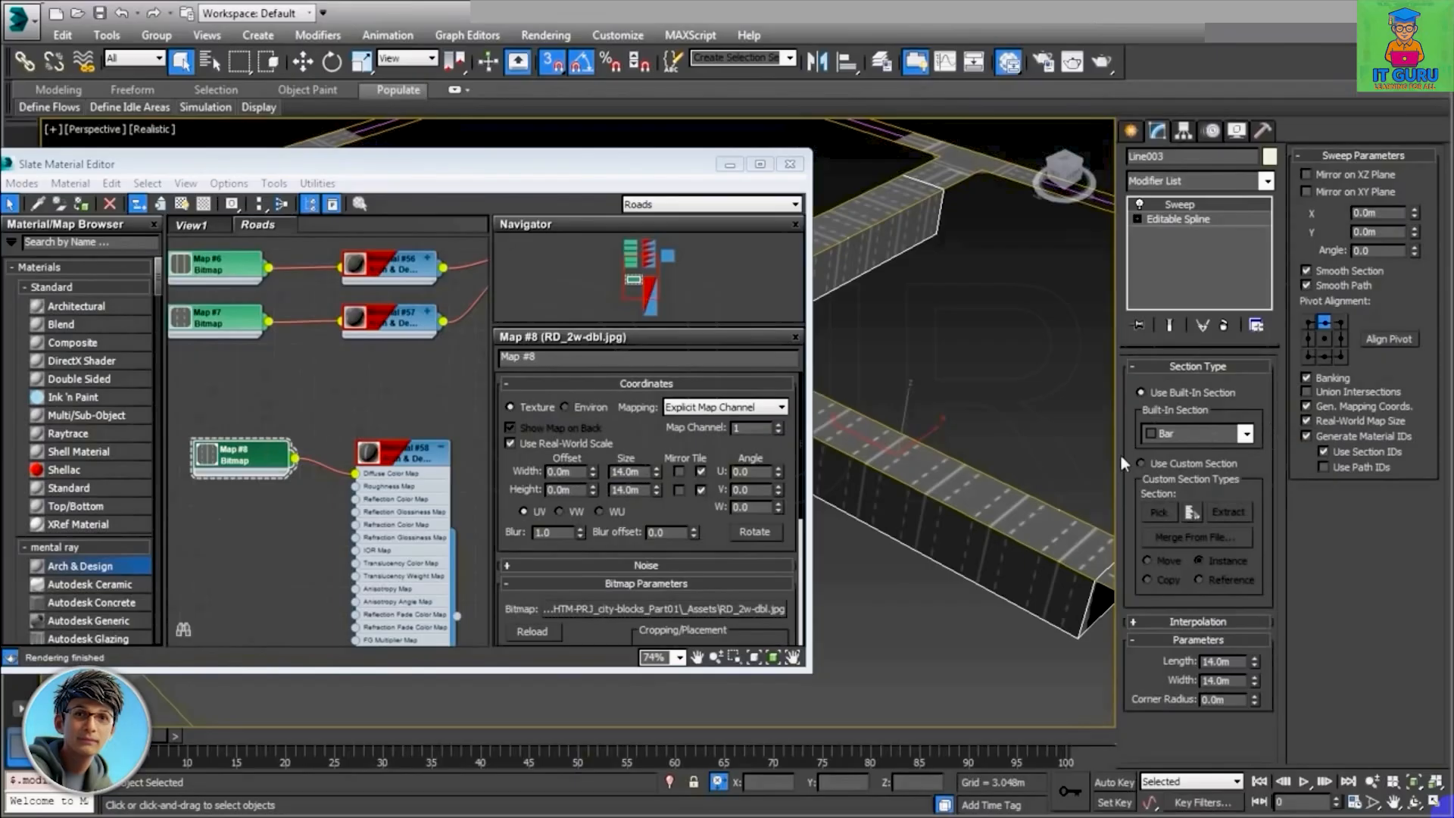
pyautogui.doubleClick(755, 507)
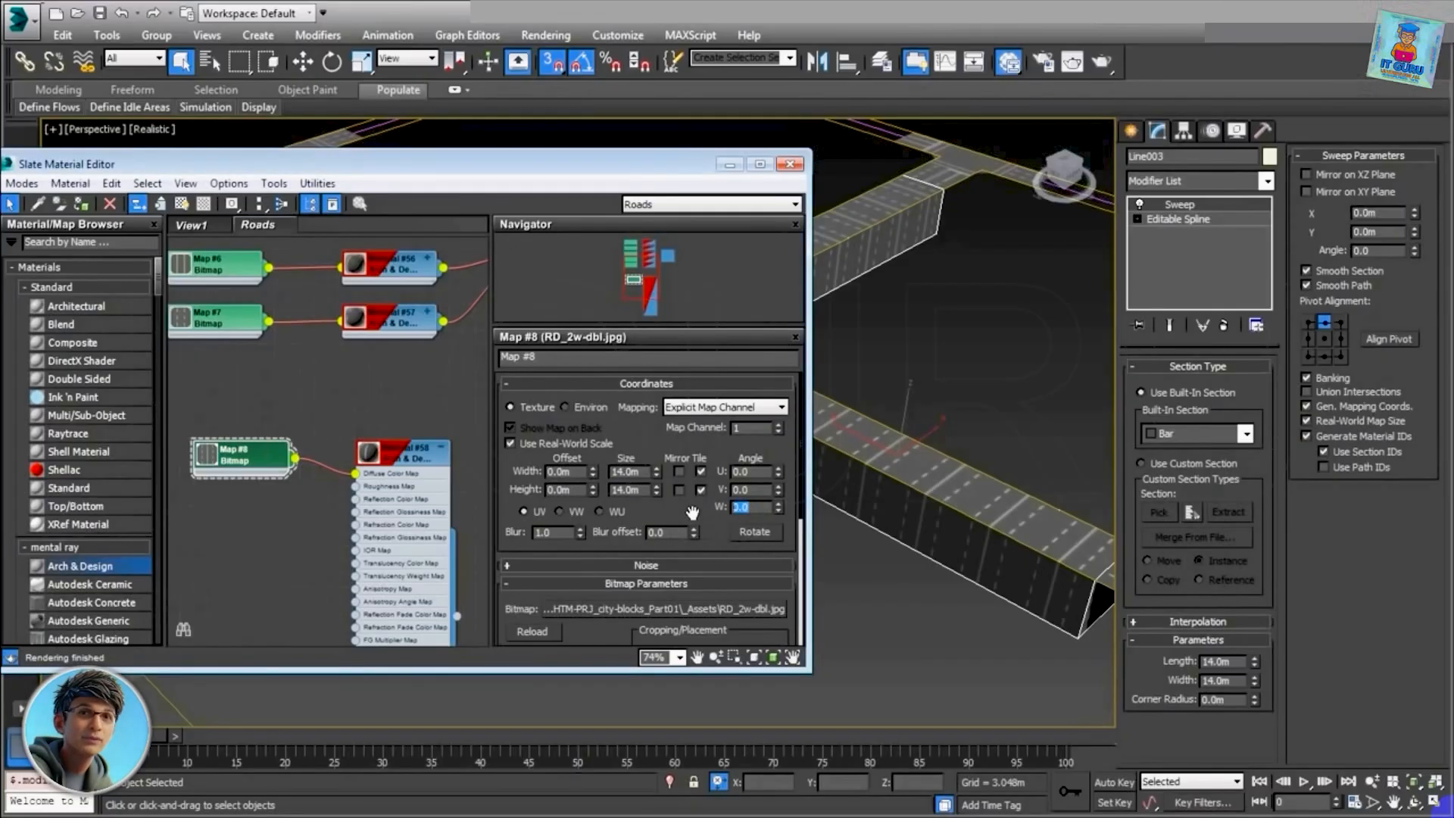
pyautogui.press('Return')
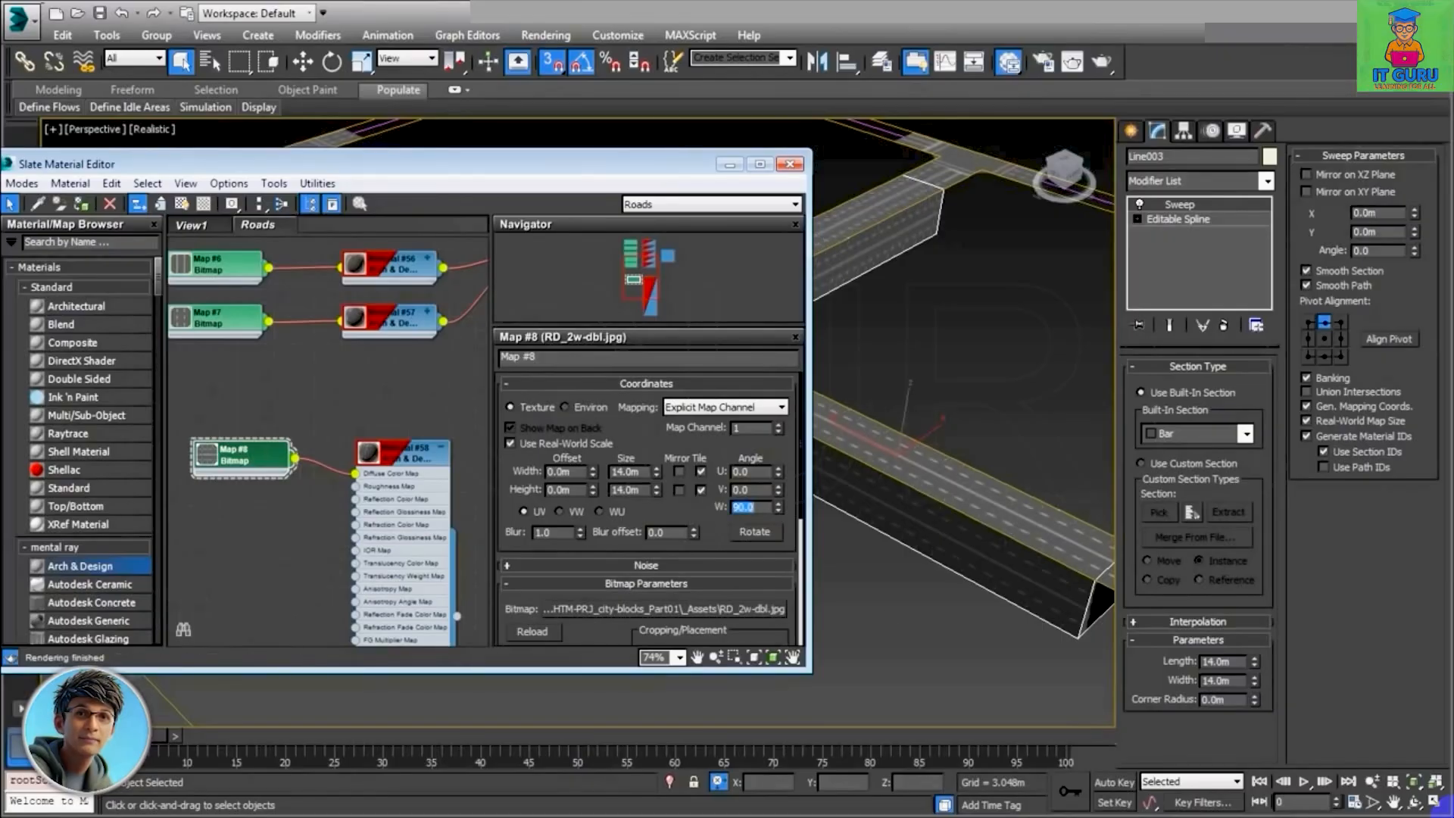
# Step: Select the outer road splines and apply a Sweep modifier to them
pyautogui.moveTo(659, 173); pyautogui.dragTo(366, 214)
pyautogui.keyDown('alt'); pyautogui.moveTo(769, 515); pyautogui.dragTo(935, 599, button='middle'); pyautogui.keyUp('alt')
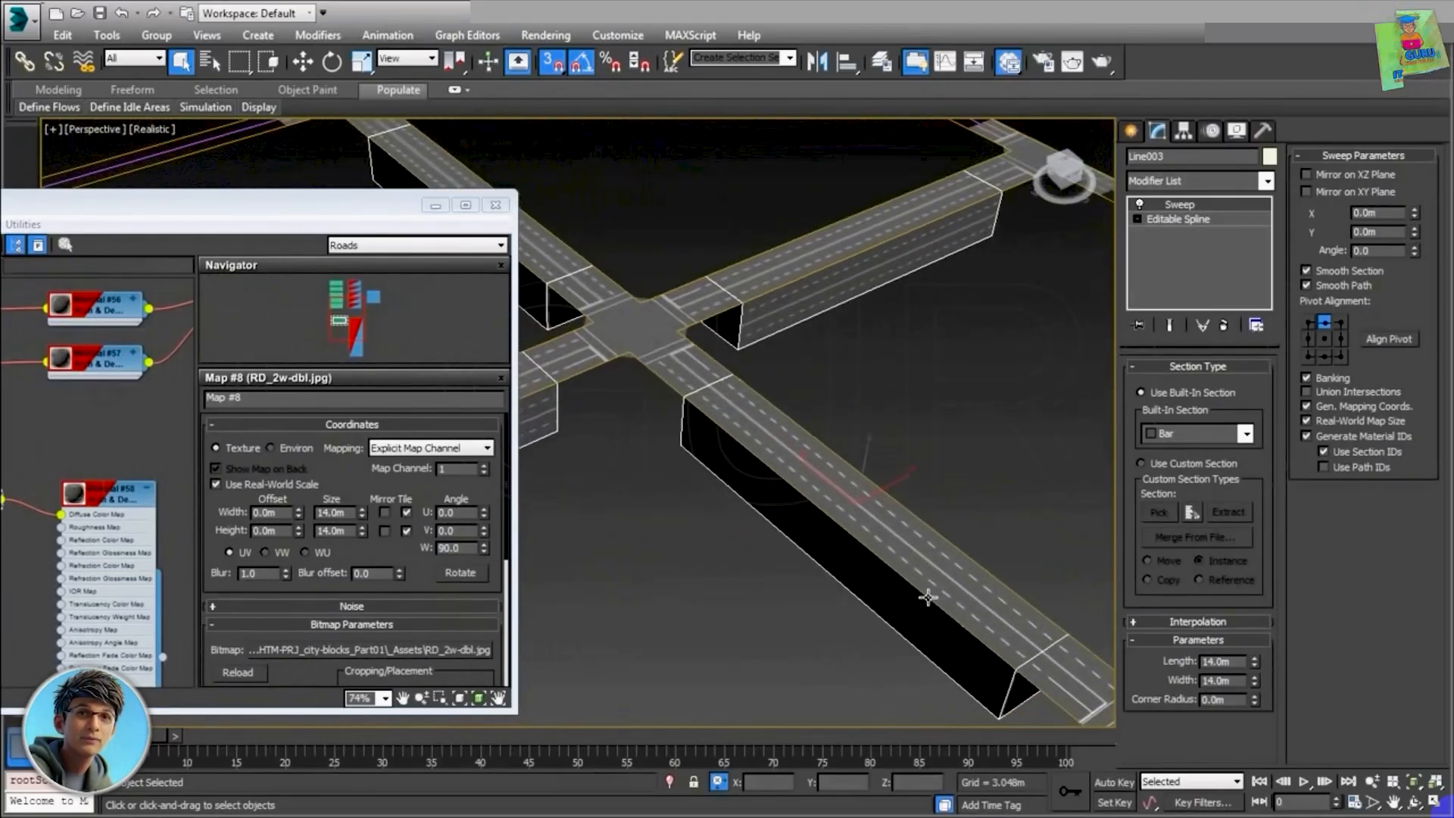
pyautogui.scroll(-5, 715, 589)
pyautogui.moveTo(715, 591)
pyautogui.keyDown('alt'); pyautogui.mouseDown(button='middle')
pyautogui.moveTo(693, 642)
pyautogui.moveTo(767, 598)
pyautogui.moveTo(703, 606)
pyautogui.mouseUp(button='middle'); pyautogui.keyUp('alt')
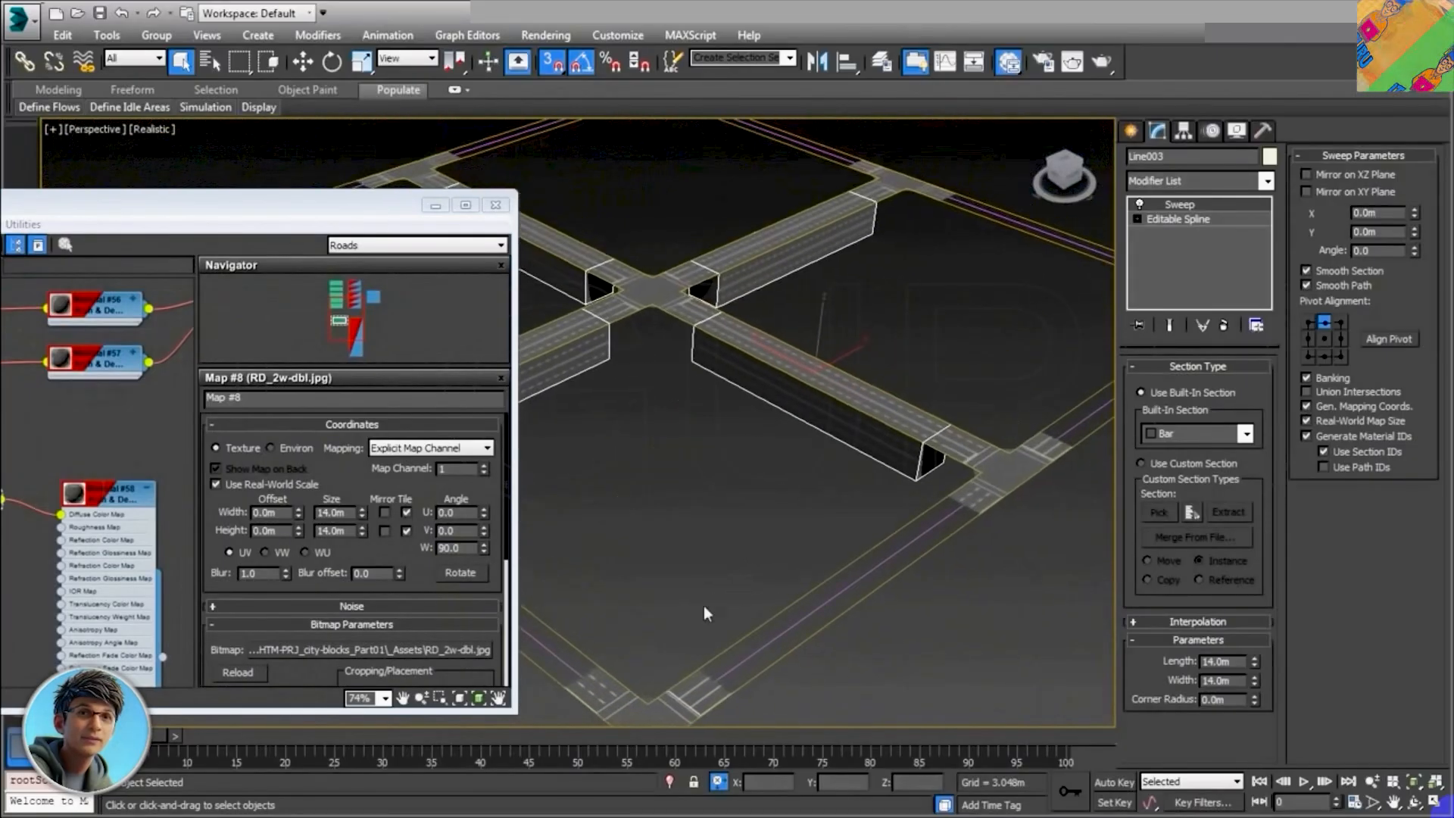
pyautogui.click(863, 579)
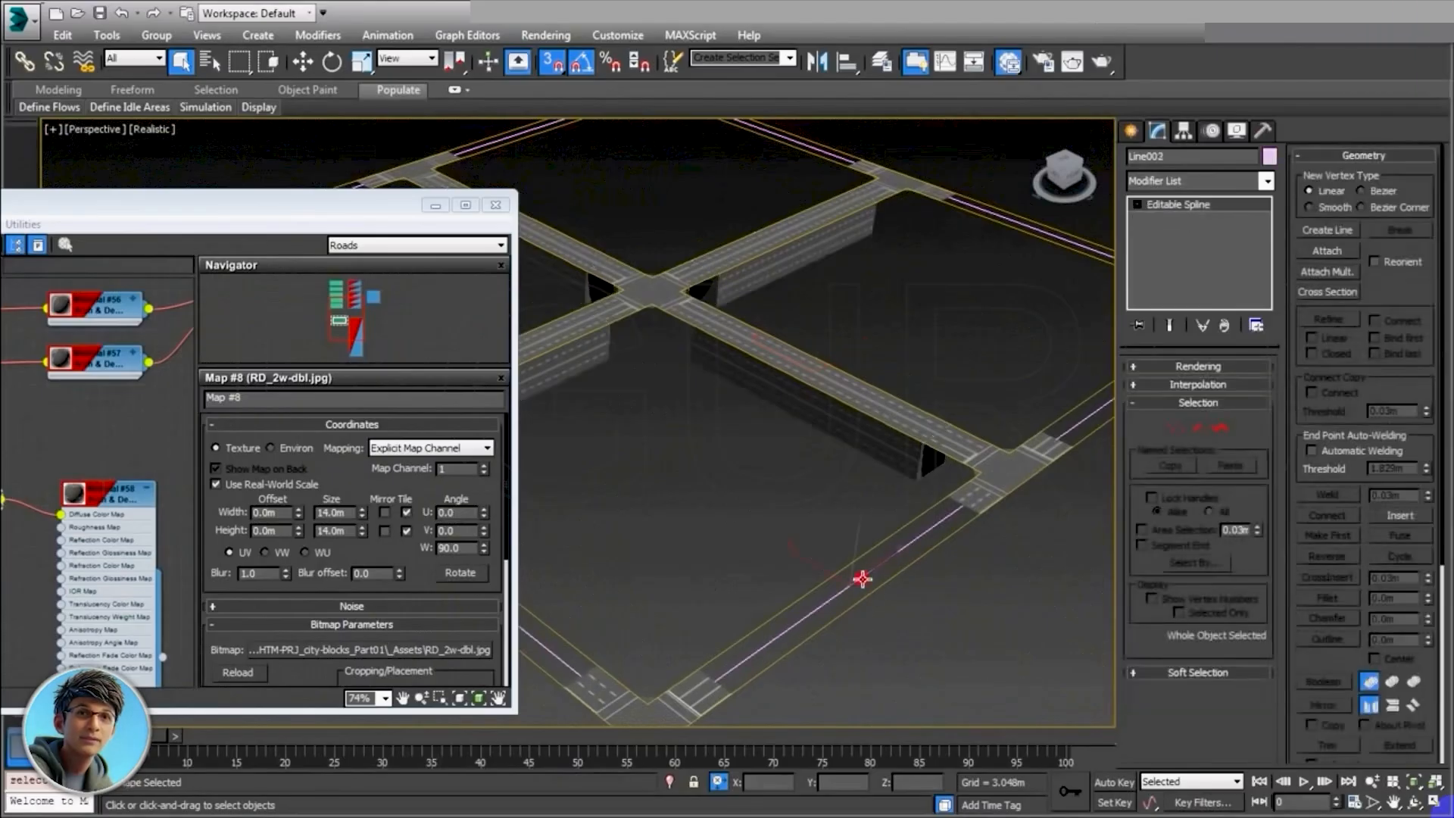
pyautogui.click(1205, 186)
pyautogui.scroll(-10, 1186, 493)
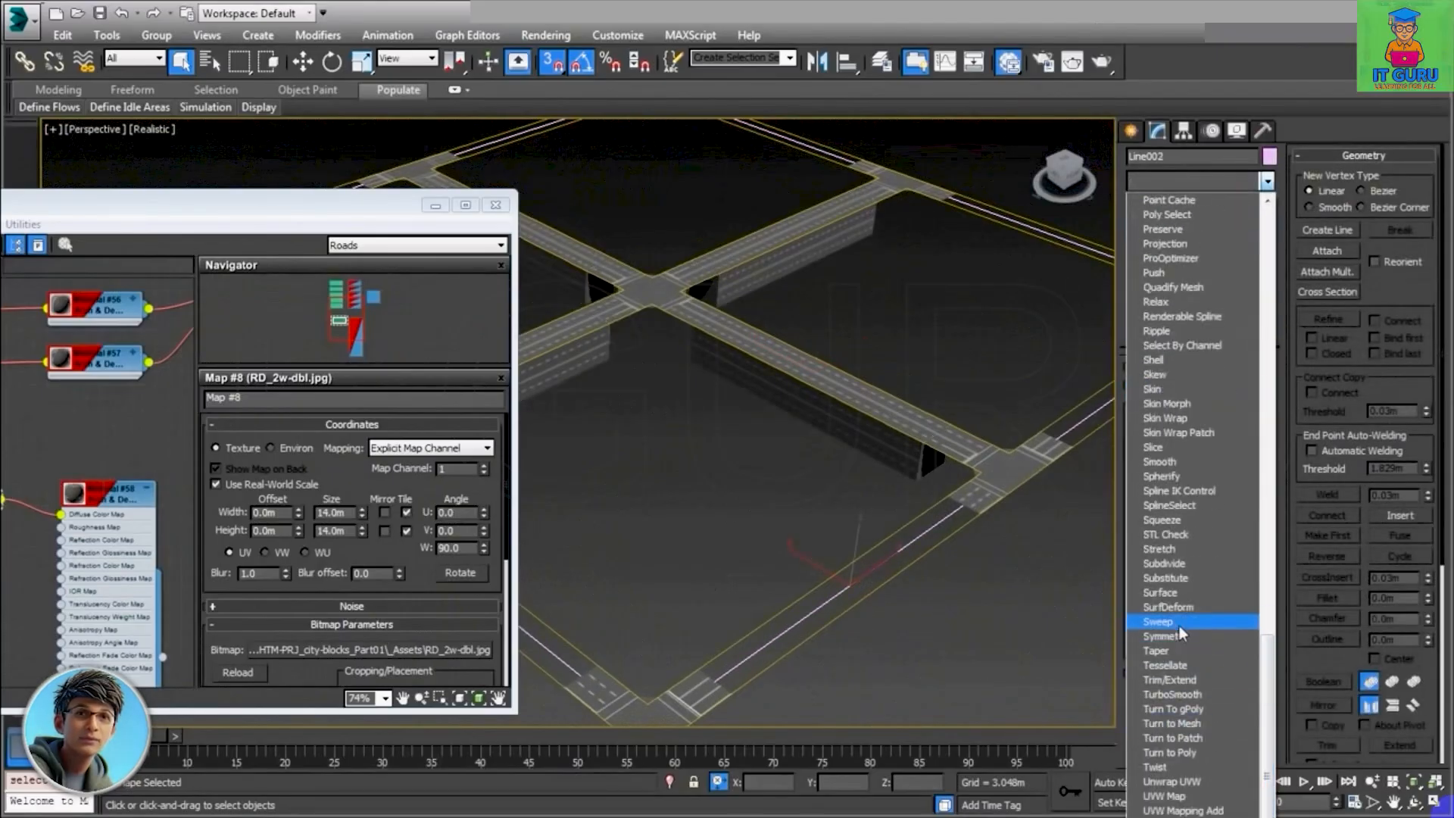
pyautogui.click(1158, 622)
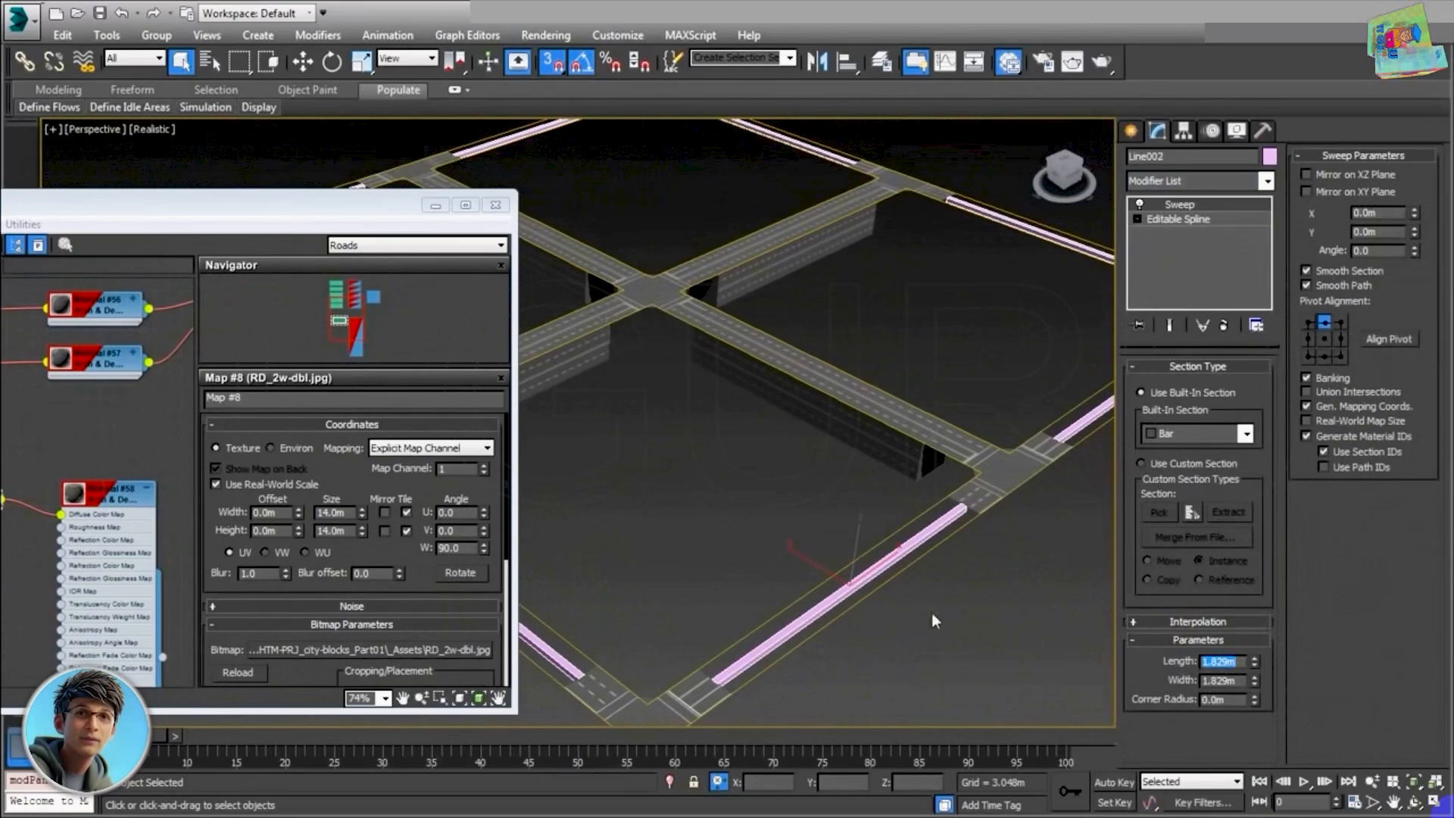
# Step: Set the outer road sweep's Bar section to a length and width of 10.5 m
pyautogui.write('10.5')
pyautogui.press('Tab')
pyautogui.write('10')
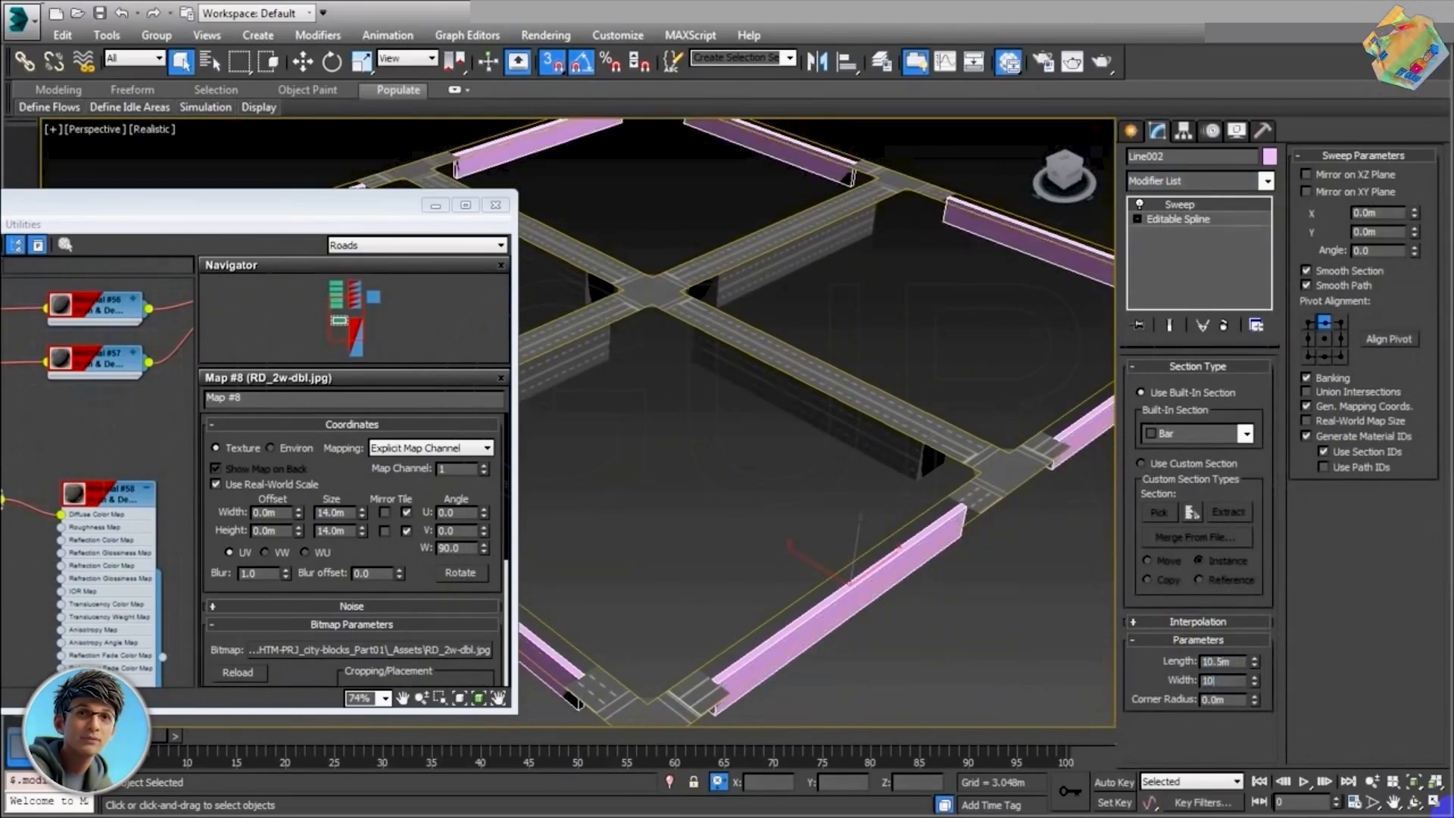
pyautogui.write('.5')
pyautogui.press('Return')
# Step: Add another Arch & Design material with the Matte Finish template to the Roads view and enable its viewport display
pyautogui.keyDown('alt'); pyautogui.moveTo(856, 645); pyautogui.dragTo(857, 643, button='middle'); pyautogui.keyUp('alt')
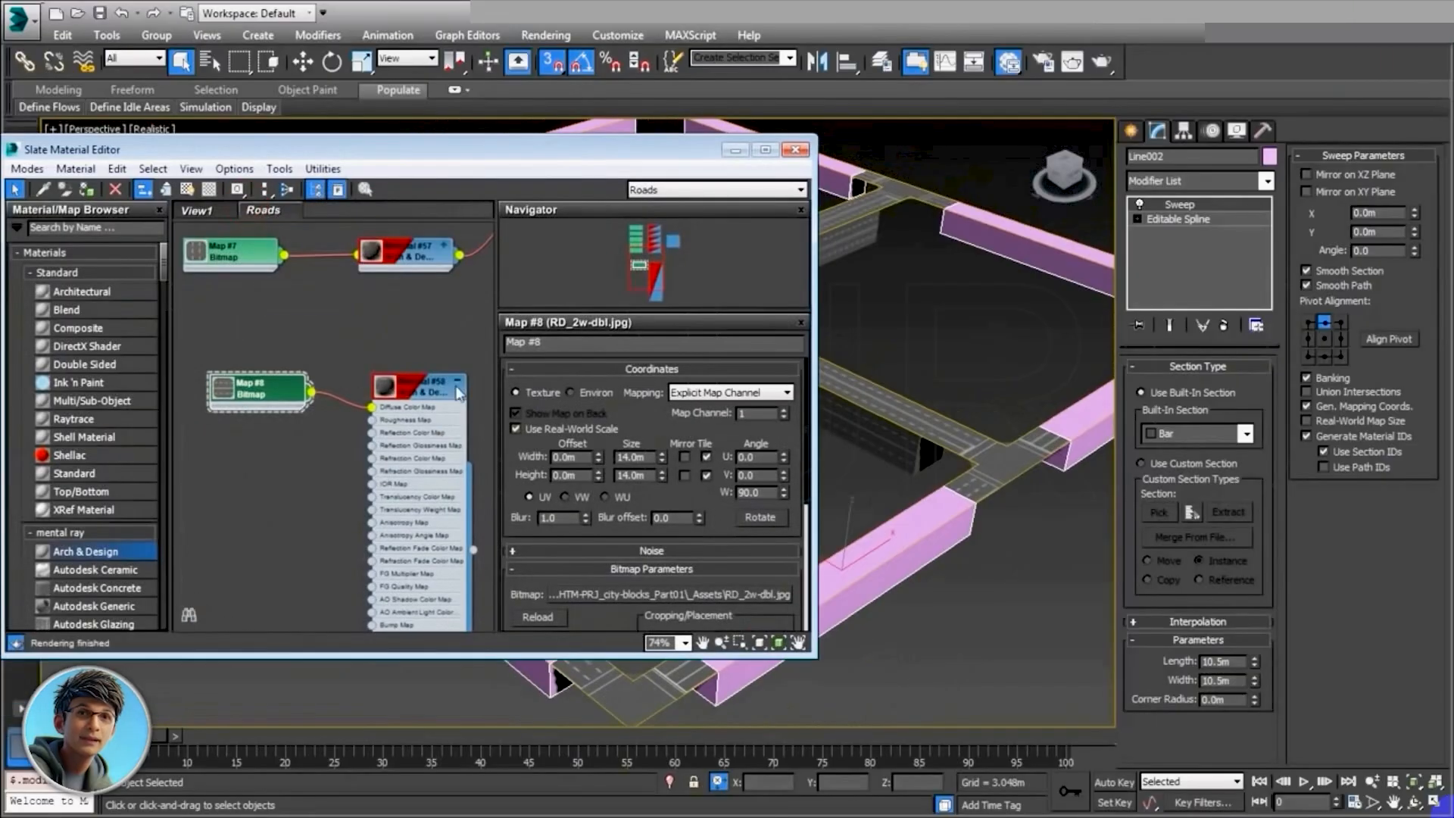
pyautogui.moveTo(120, 555); pyautogui.dragTo(402, 492)
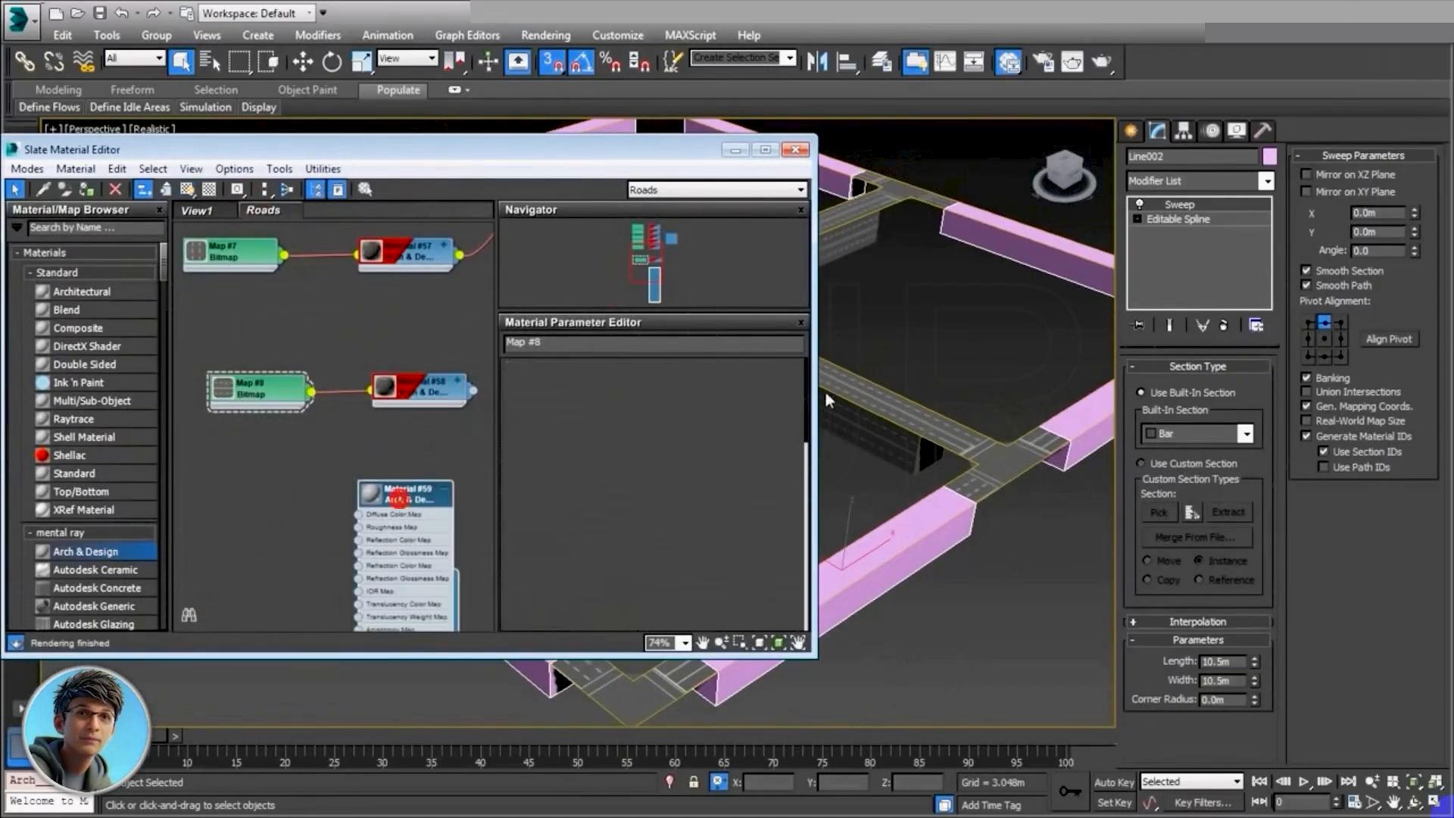
pyautogui.click(789, 386)
pyautogui.click(721, 402)
pyautogui.click(187, 189)
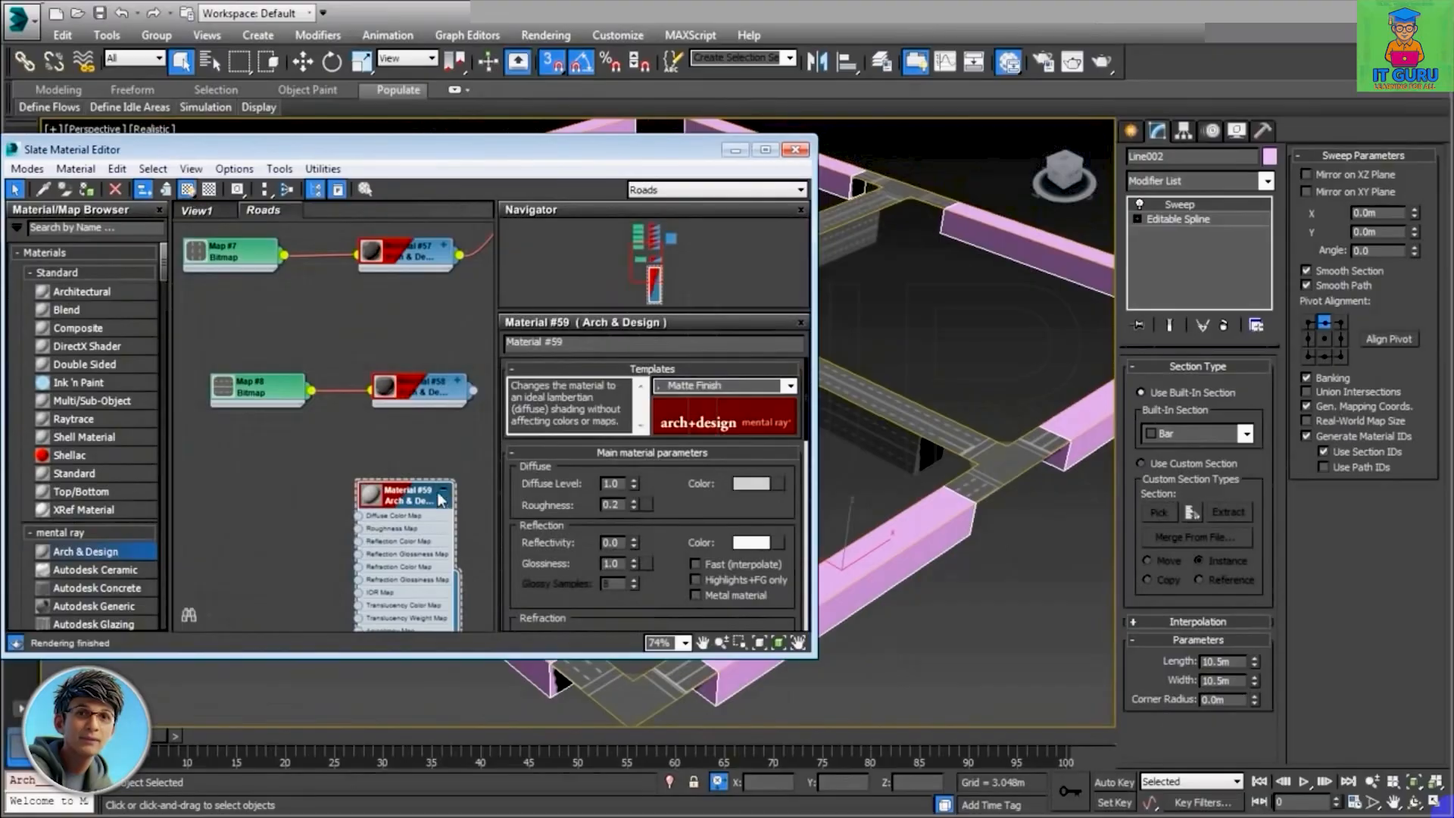
pyautogui.moveTo(441, 500); pyautogui.dragTo(454, 500)
# Step: Connect a Bitmap using RD_1w-trp.jpg to the material's Diffuse Color Map and assign the material to the swept outer roads
pyautogui.moveTo(279, 526); pyautogui.dragTo(280, 527)
pyautogui.moveTo(330, 530)
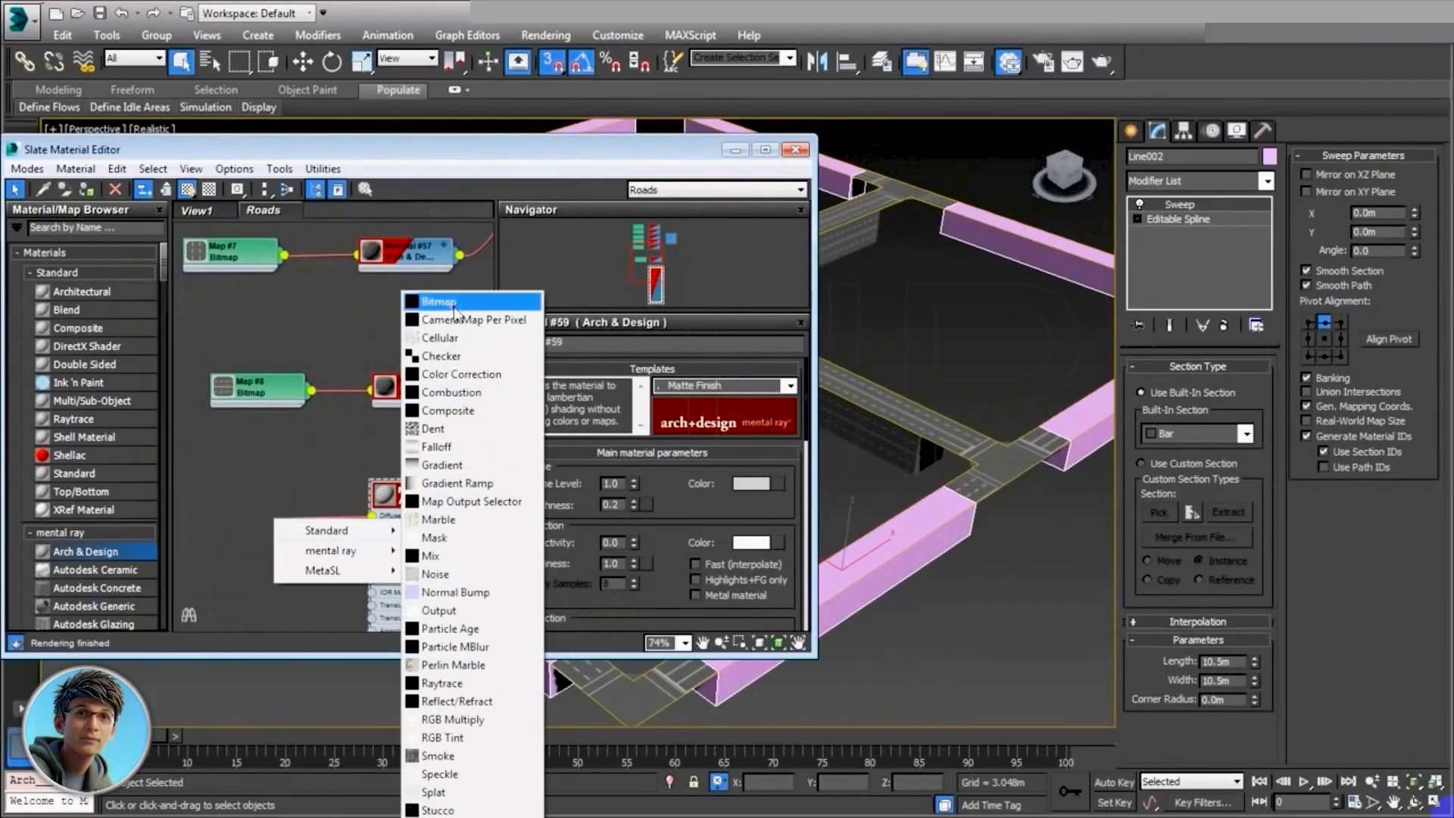
pyautogui.click(428, 300)
pyautogui.moveTo(750, 227); pyautogui.dragTo(754, 282)
pyautogui.click(248, 215)
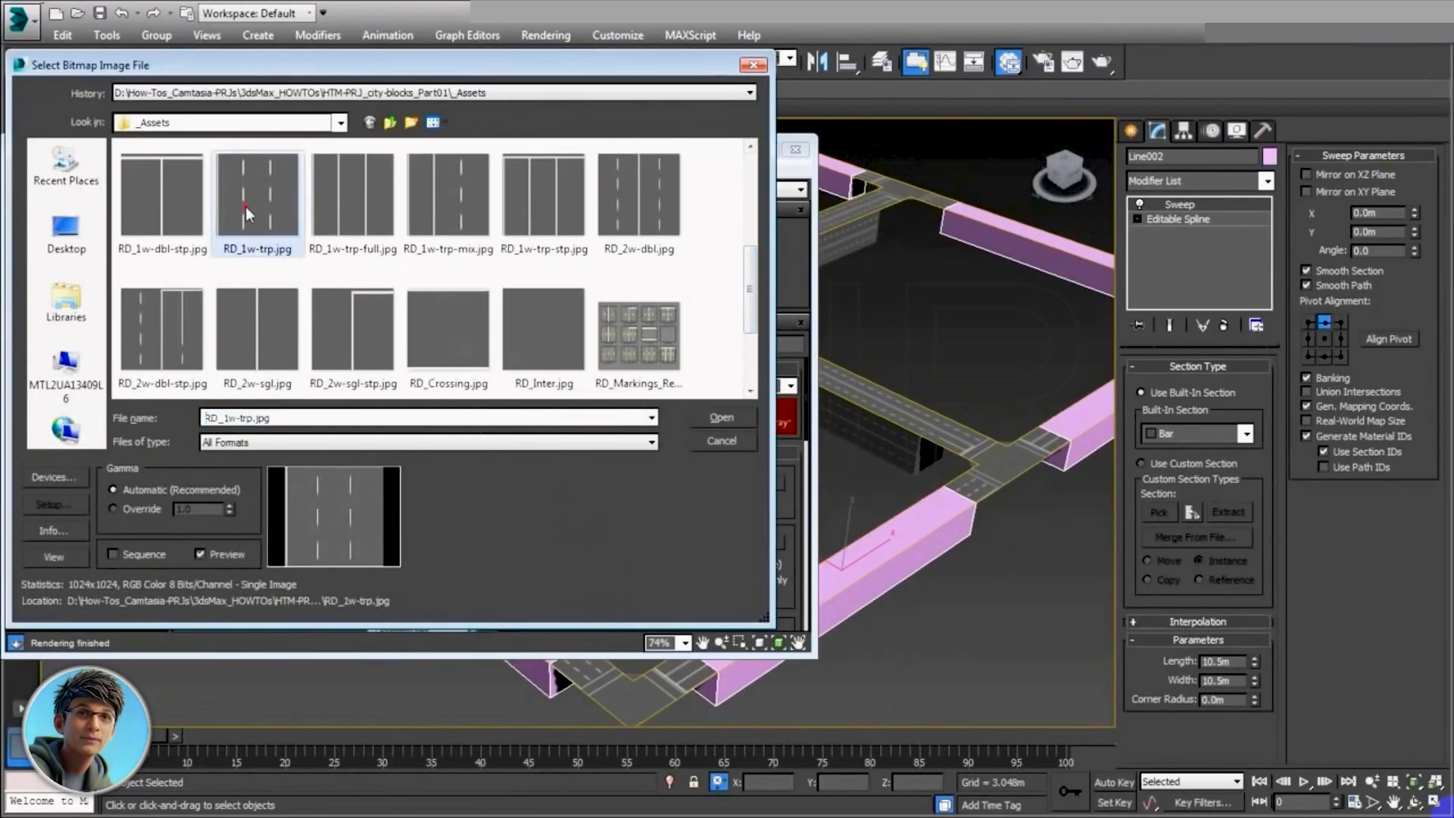
pyautogui.click(722, 418)
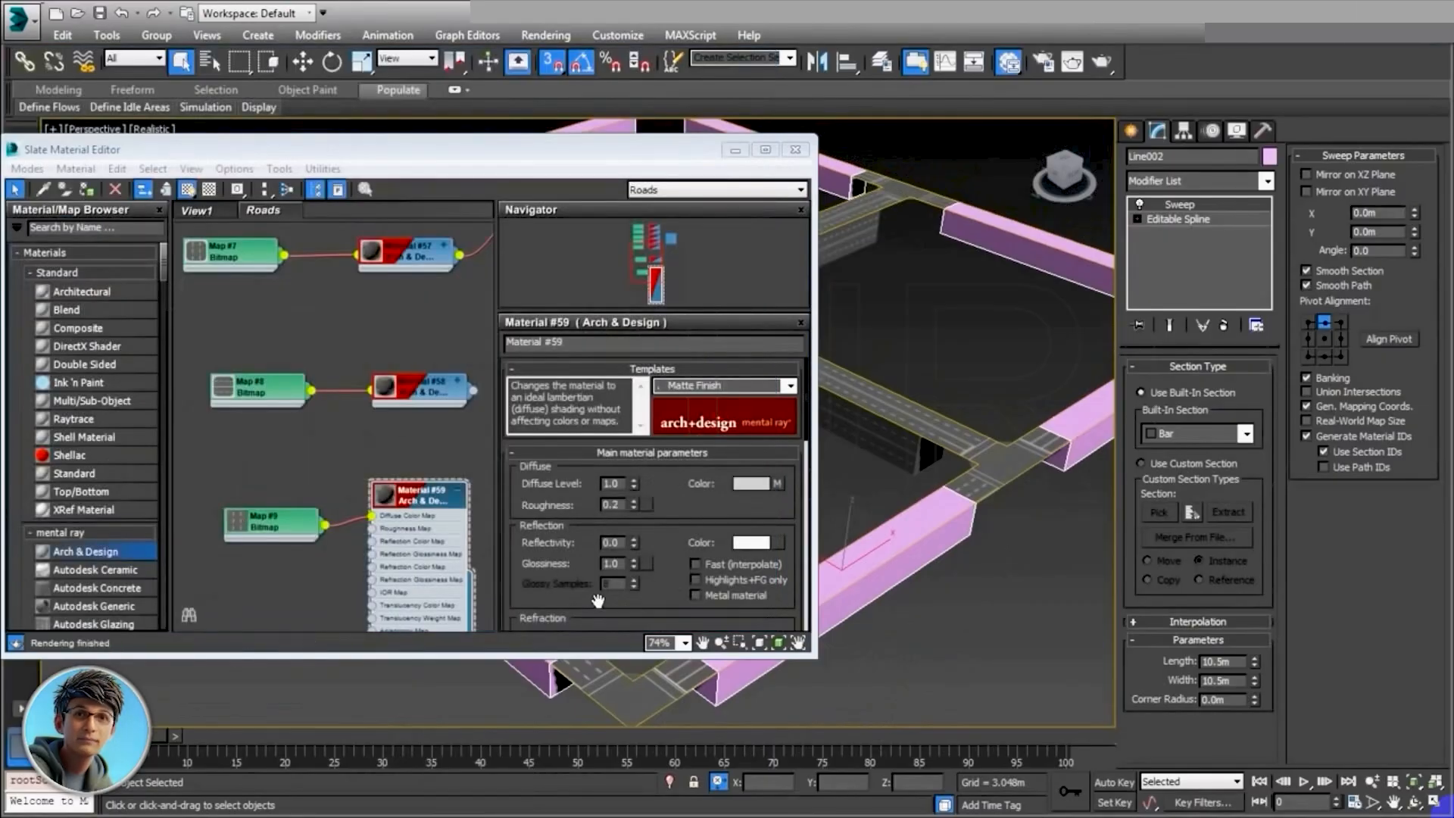
pyautogui.click(458, 498)
pyautogui.moveTo(473, 500); pyautogui.dragTo(868, 600)
# Step: Set the RD_1w-trp.jpg bitmap to real-world scale at 10.5 m by 10.5 m, and enable the outer sweep's Real-World Map Size
pyautogui.doubleClick(269, 511)
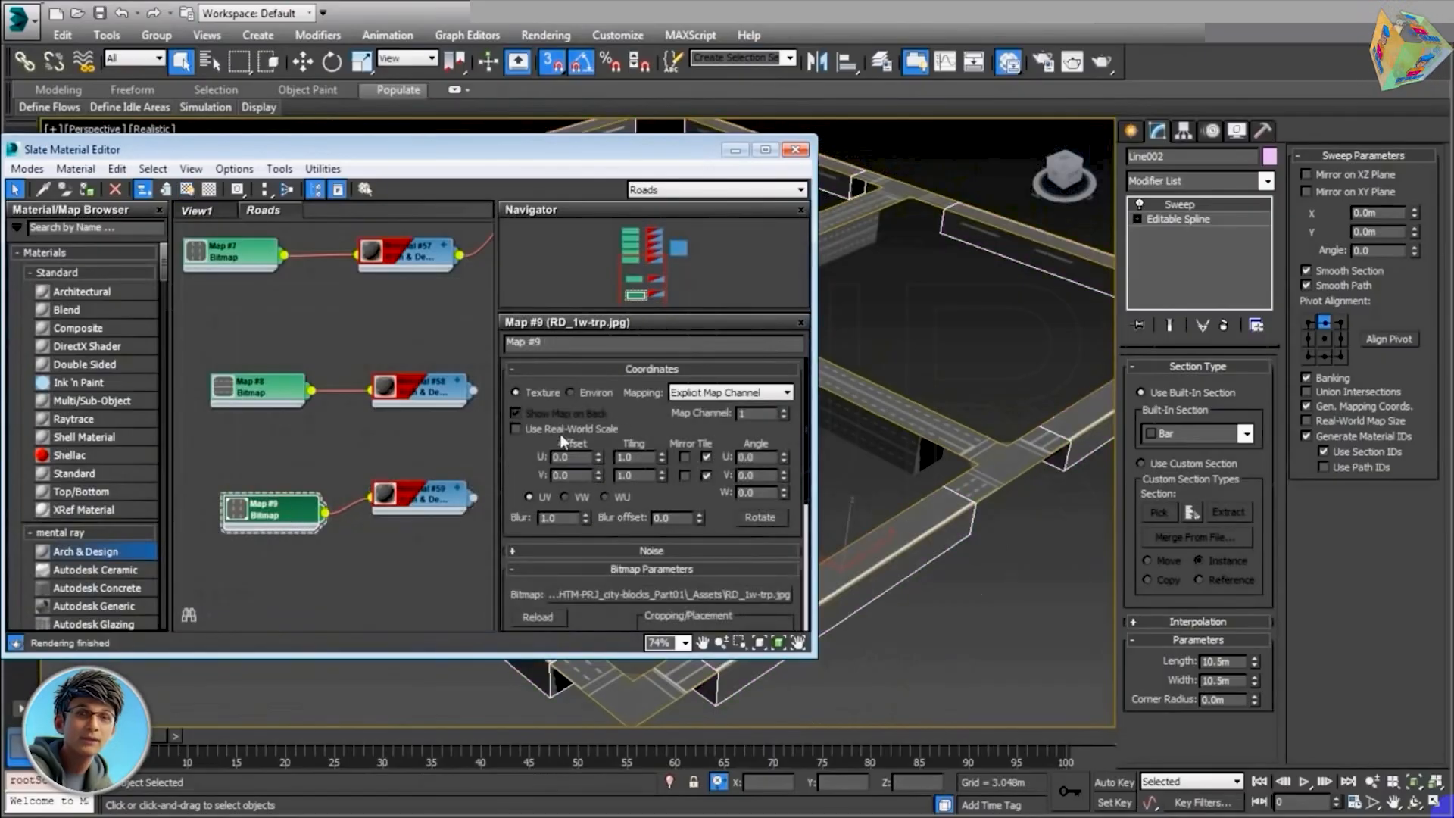
pyautogui.click(516, 428)
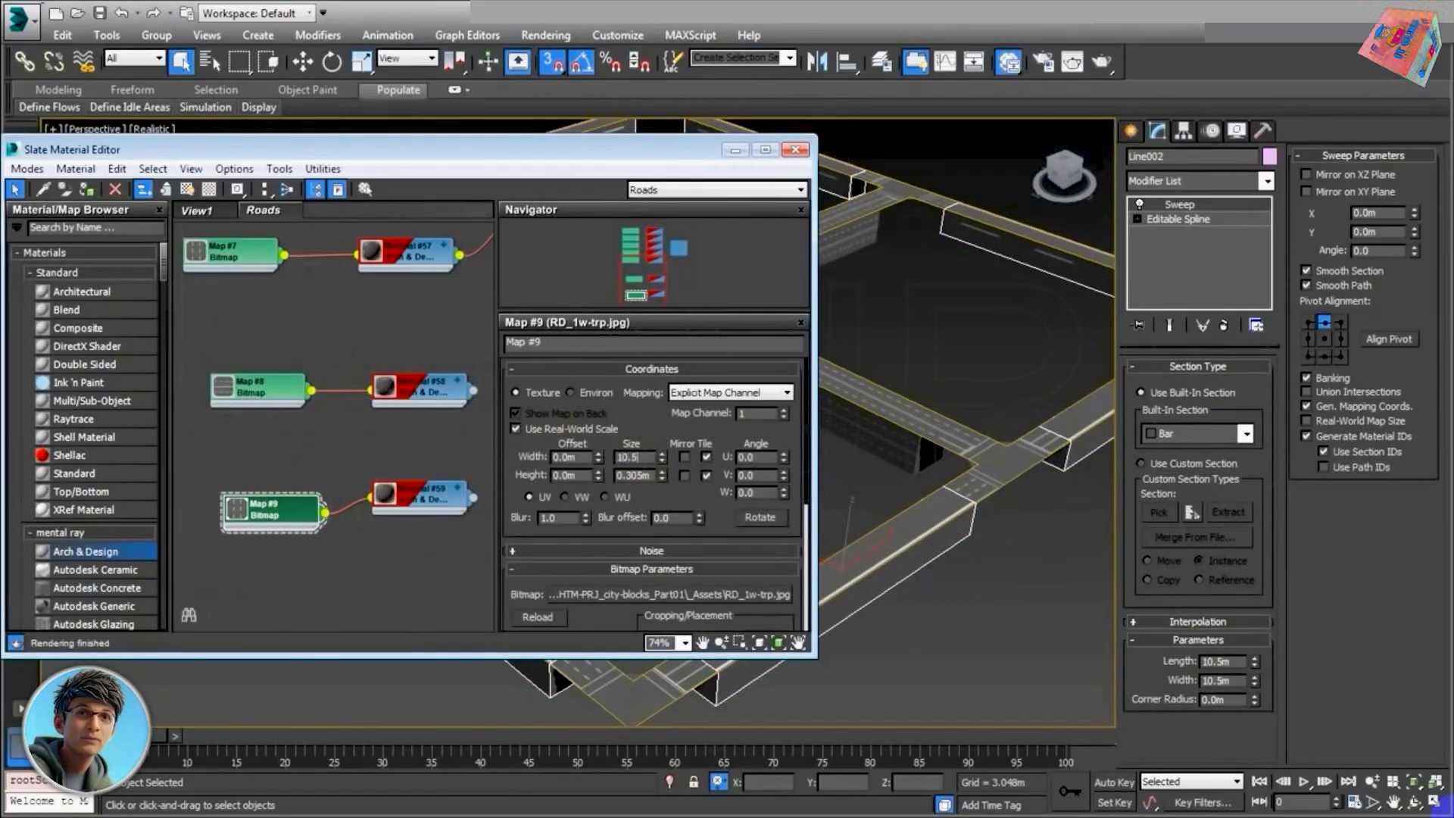
pyautogui.press('Tab')
pyautogui.write('10.5')
pyautogui.press('Return')
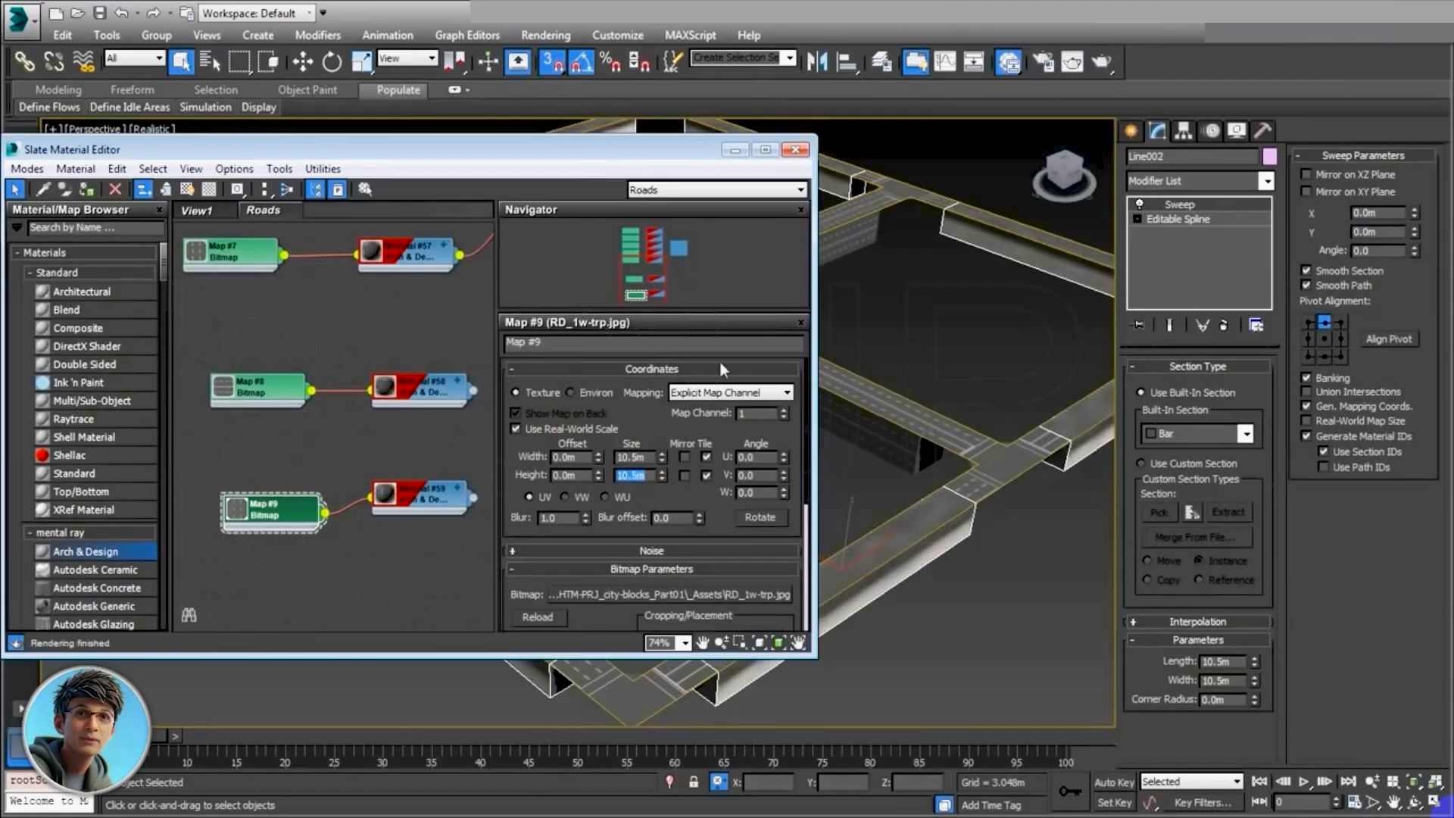
pyautogui.click(1326, 423)
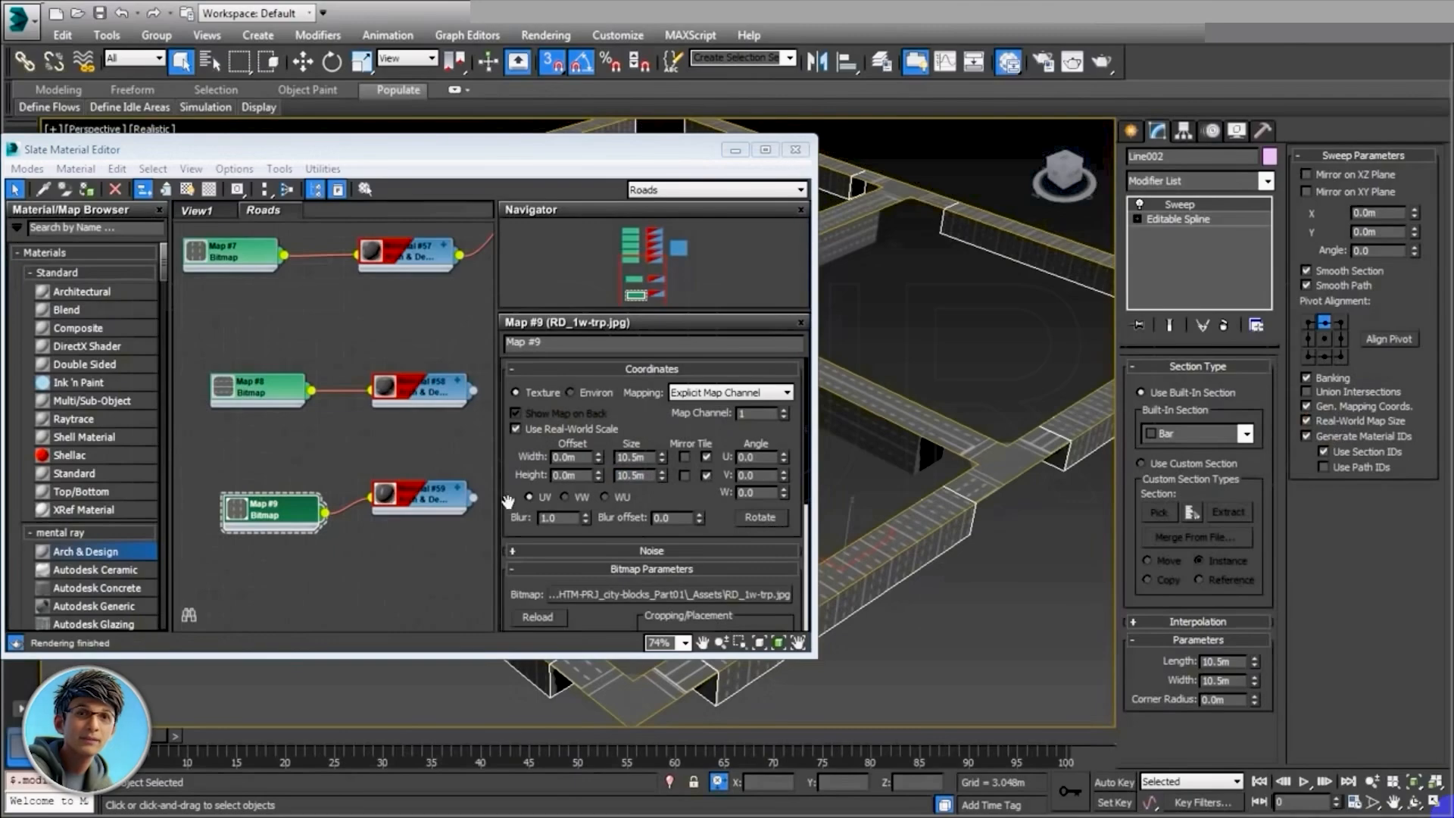
# Step: Try a W angle of 90 on the outer road bitmap and check the line markings near the intersection
pyautogui.doubleClick(760, 493)
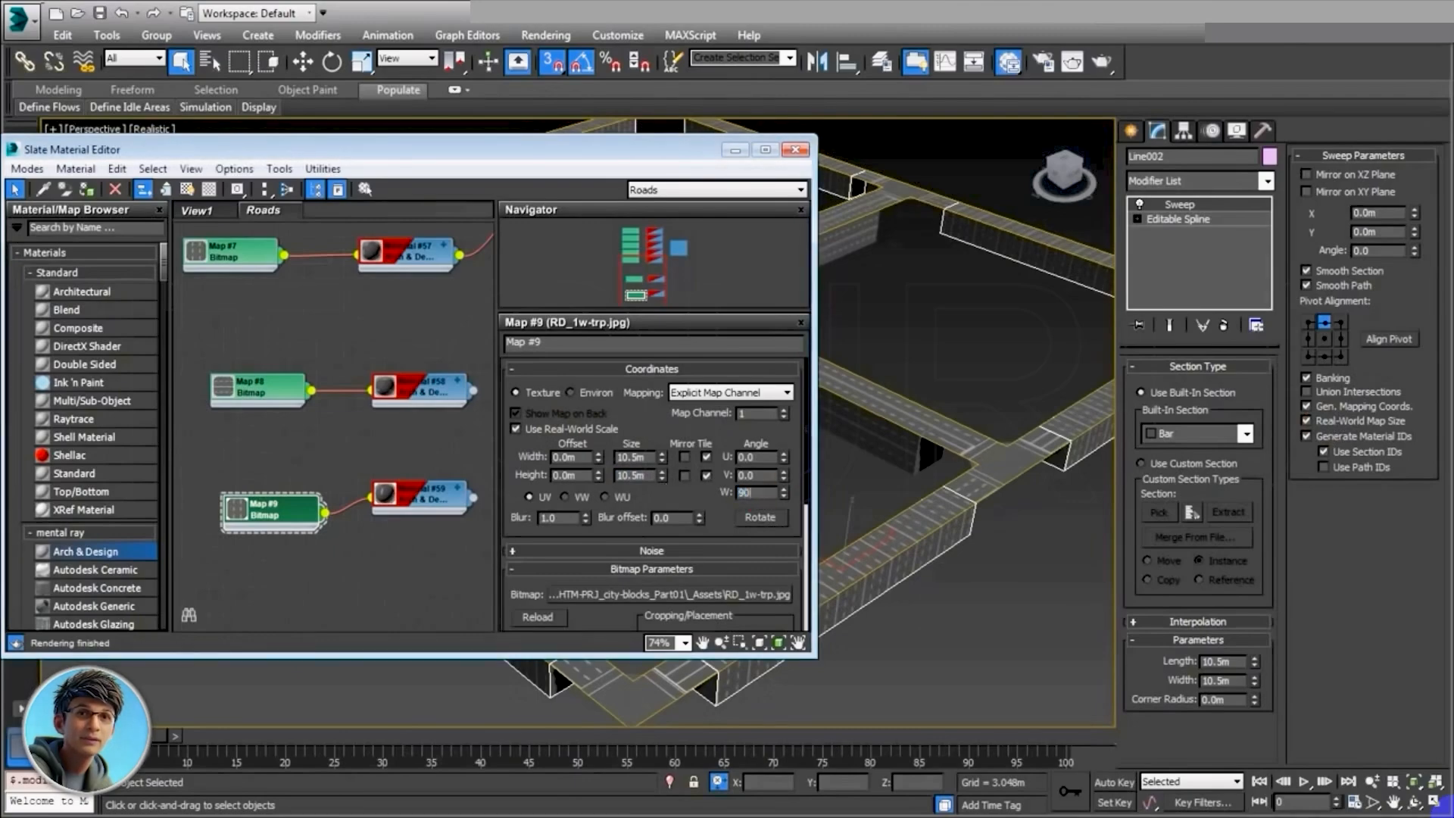
pyautogui.press('Return')
pyautogui.scroll(8, 935, 534)
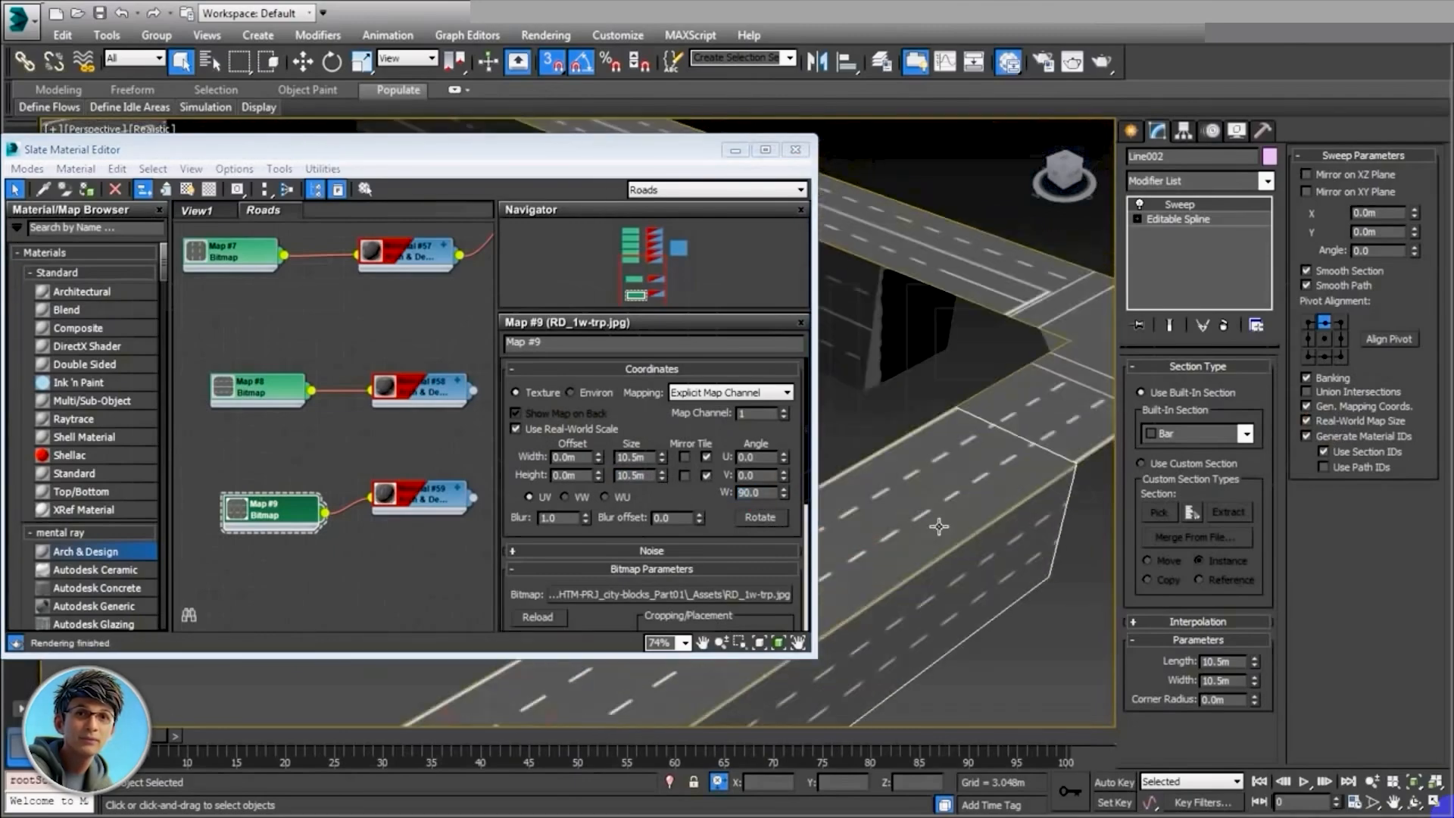
pyautogui.scroll(-3, 939, 535)
pyautogui.moveTo(939, 515); pyautogui.dragTo(951, 581, button='middle')
pyautogui.scroll(3, 912, 560)
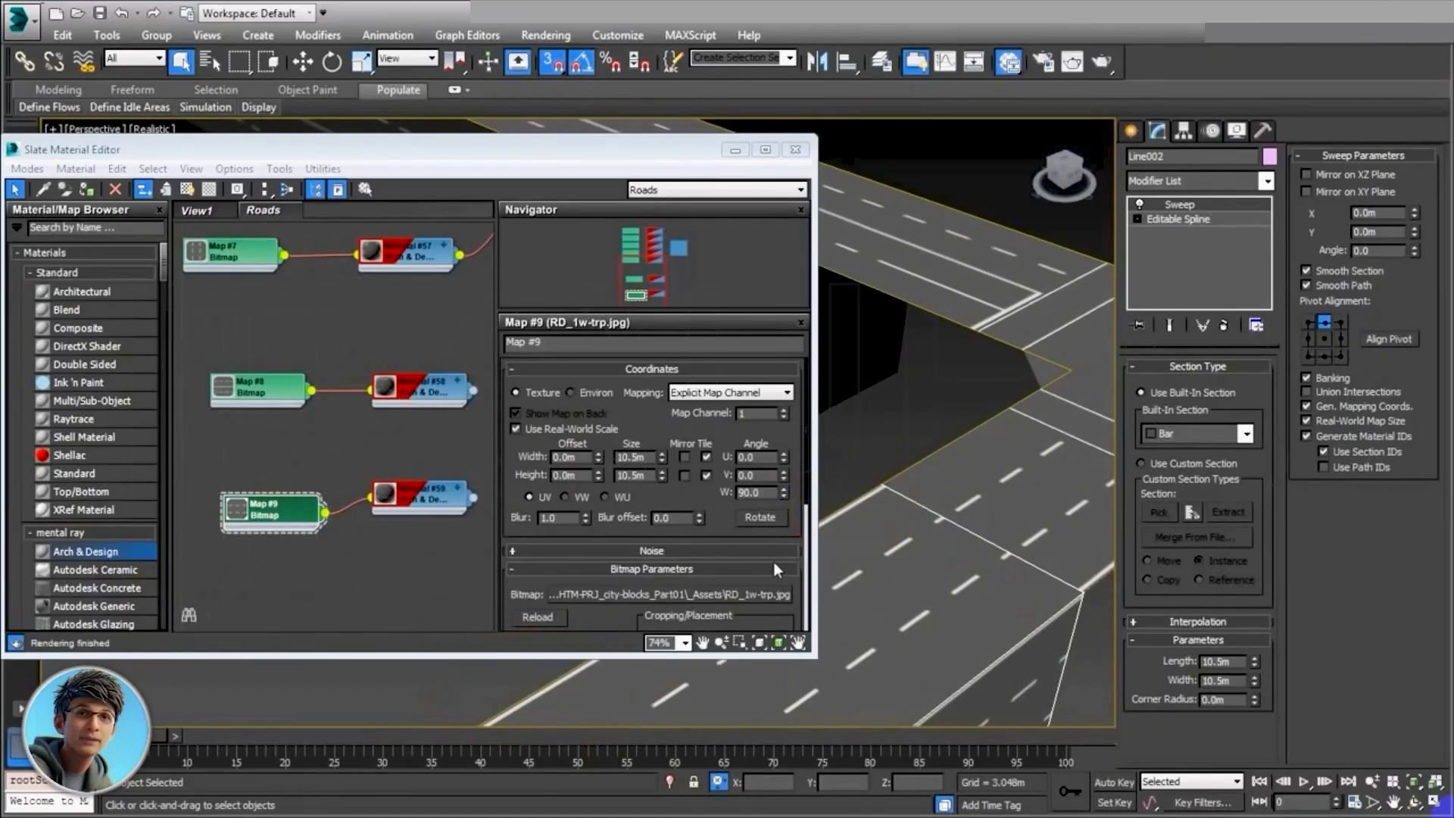
# Step: Set the outer road bitmap's W angle to -90 to flip the direction of the markings
pyautogui.doubleClick(751, 492)
pyautogui.write('-90')
pyautogui.press('Return')
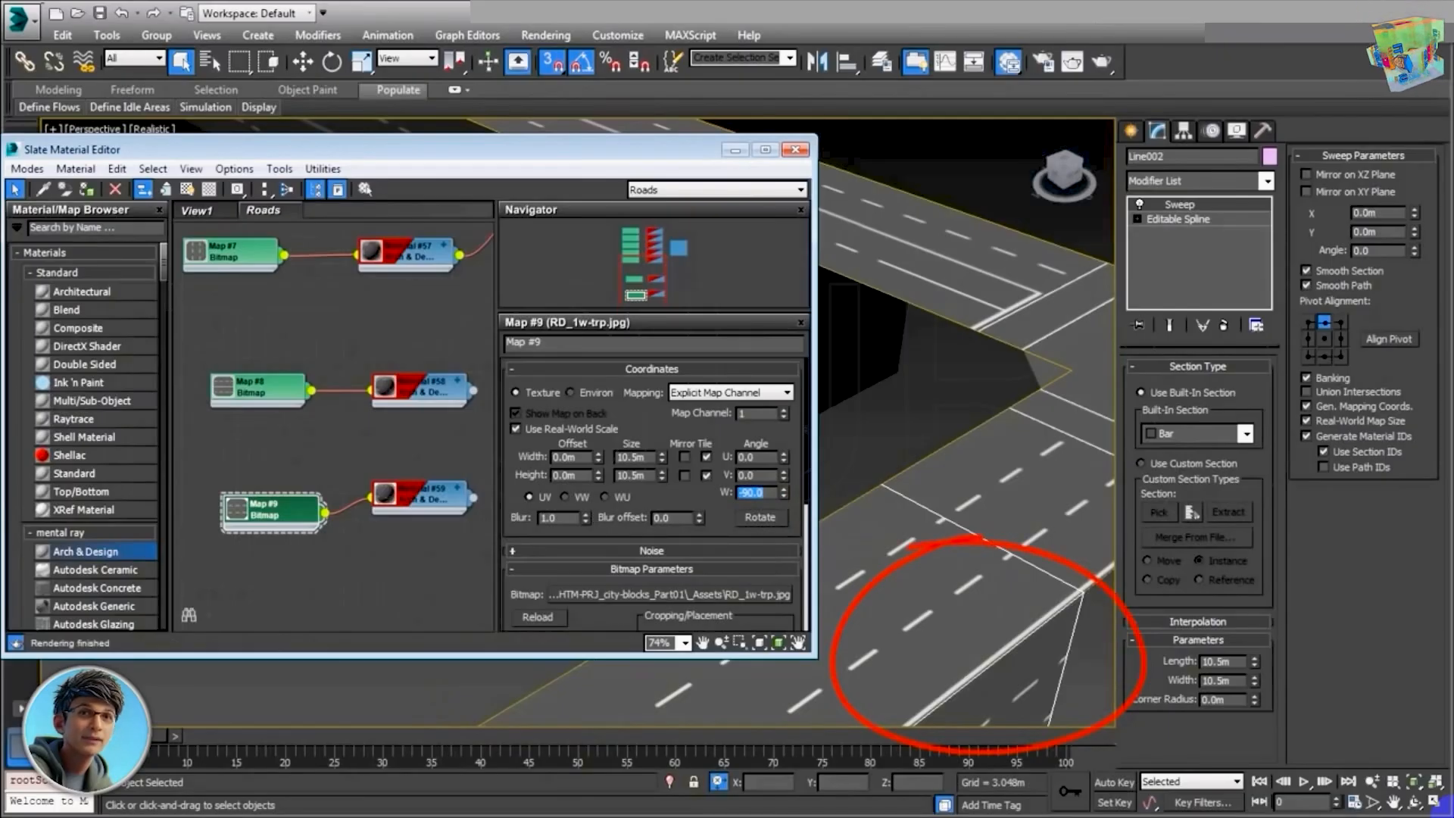
pyautogui.scroll(-7, 894, 595)
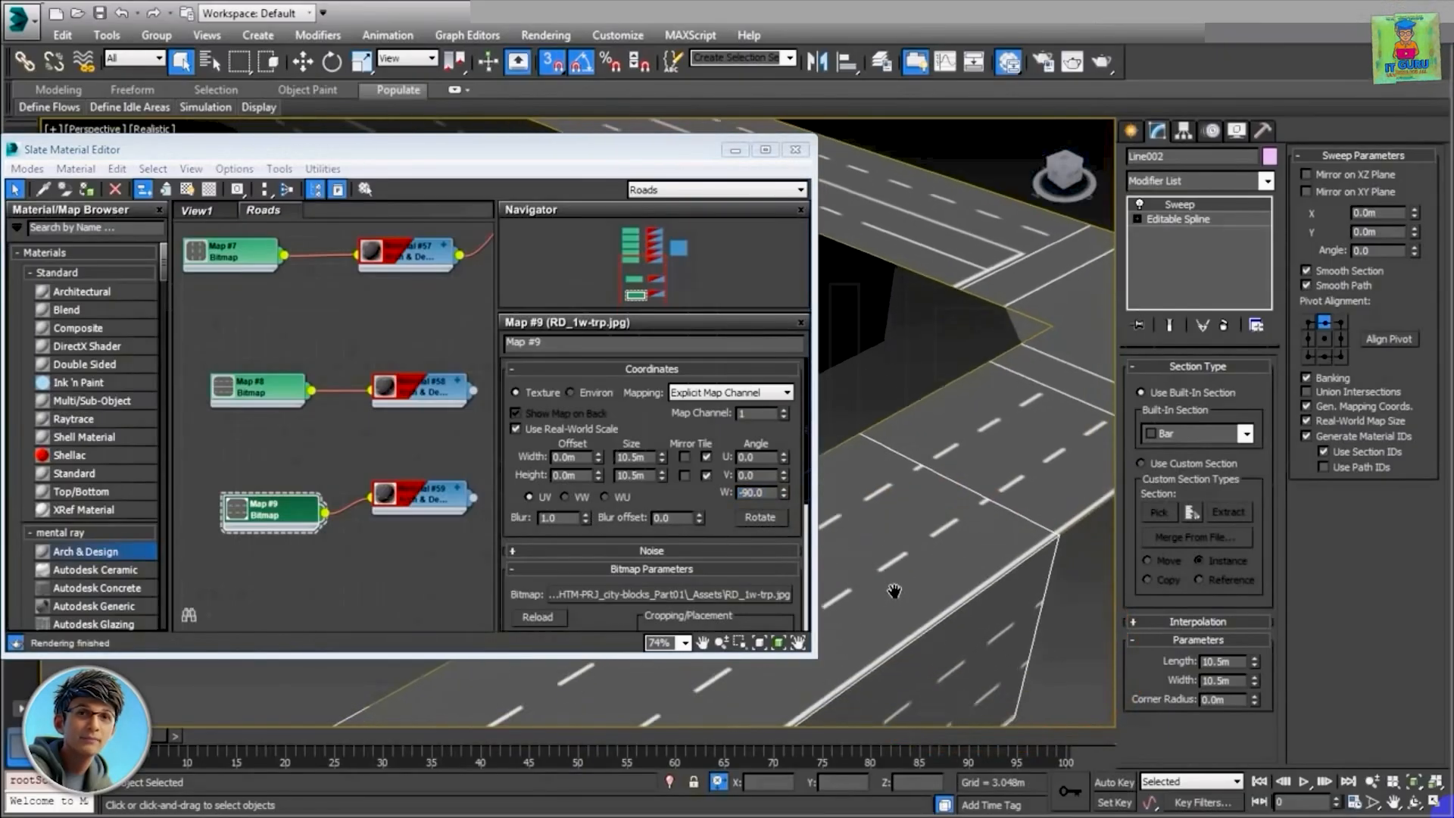
pyautogui.scroll(2, 912, 626)
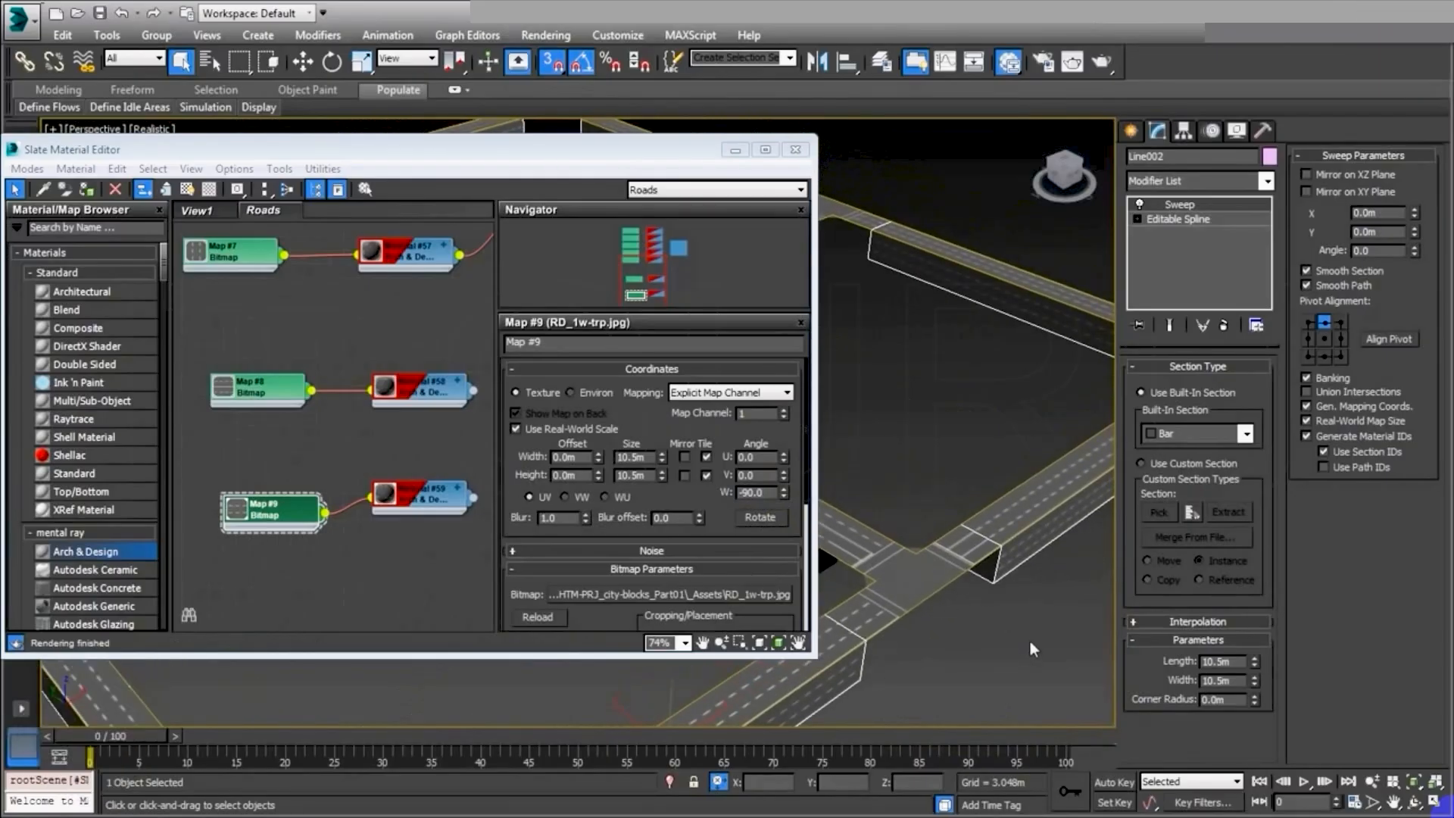
# Step: Close the Slate Material Editor and maximize the Top view on the road grid's blocks
pyautogui.click(799, 151)
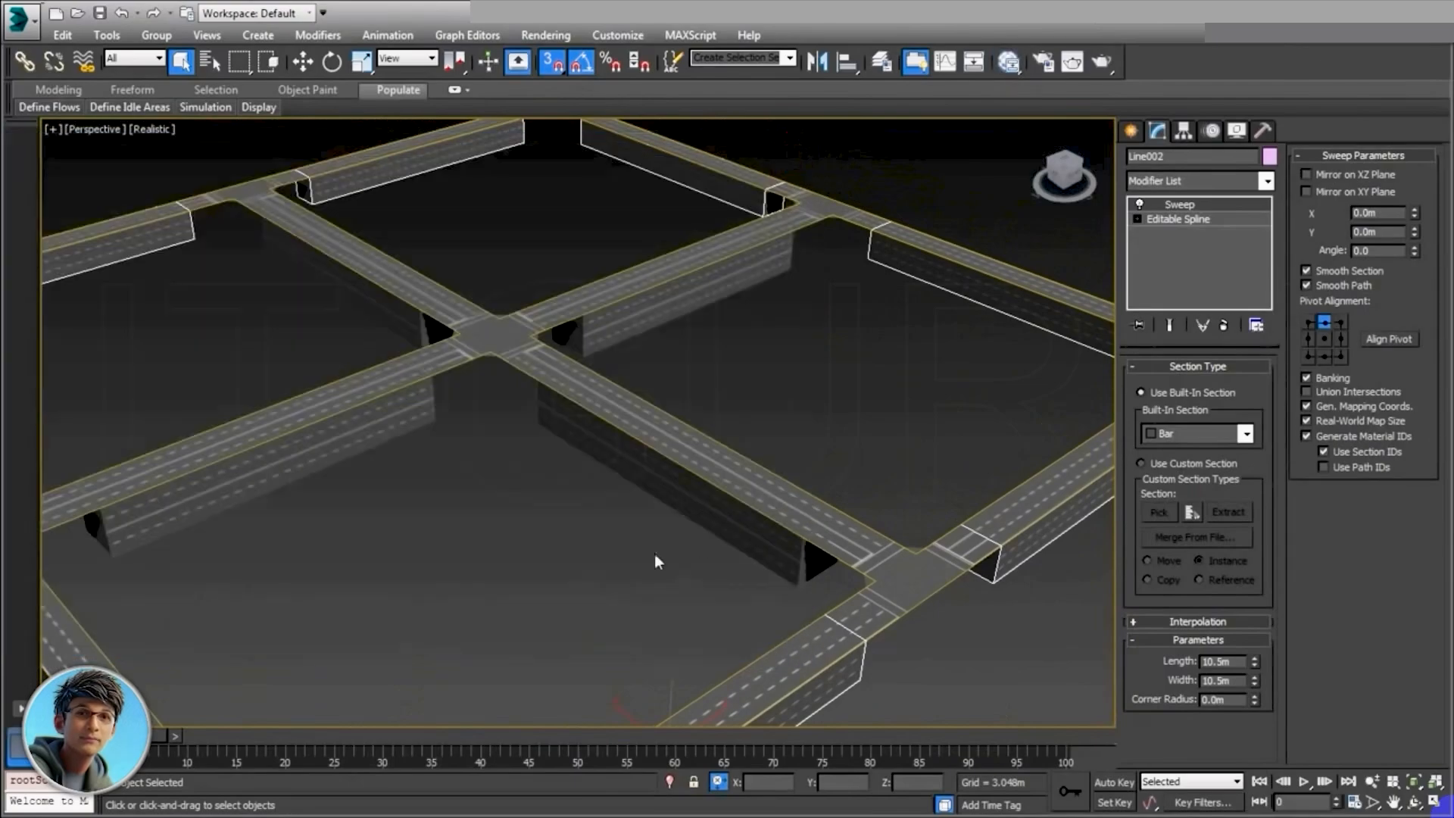
pyautogui.moveTo(608, 532); pyautogui.dragTo(540, 567, button='middle')
pyautogui.hotkey('alt', 'w')
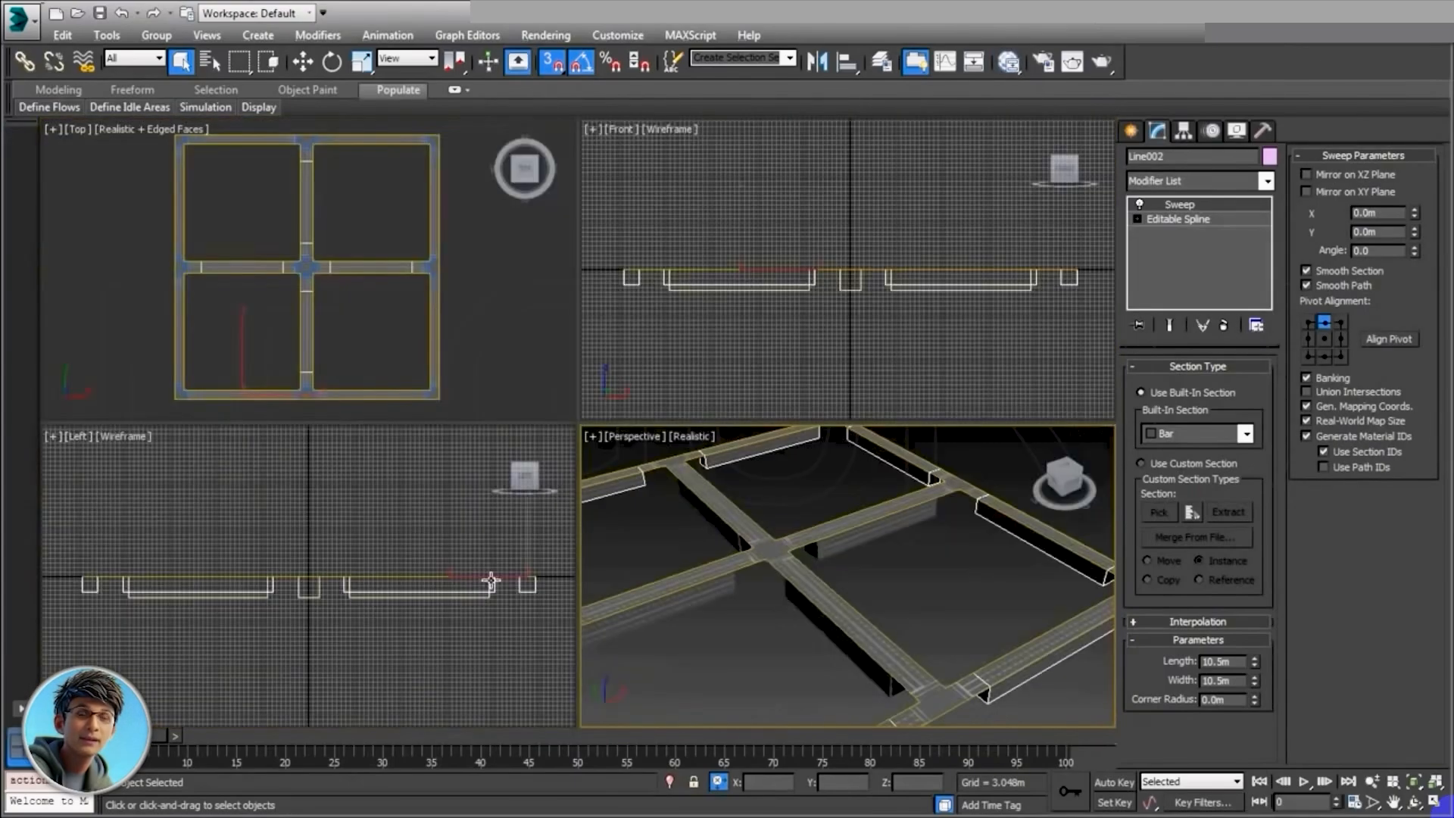
pyautogui.rightClick(457, 350)
pyautogui.hotkey('alt', 'w')
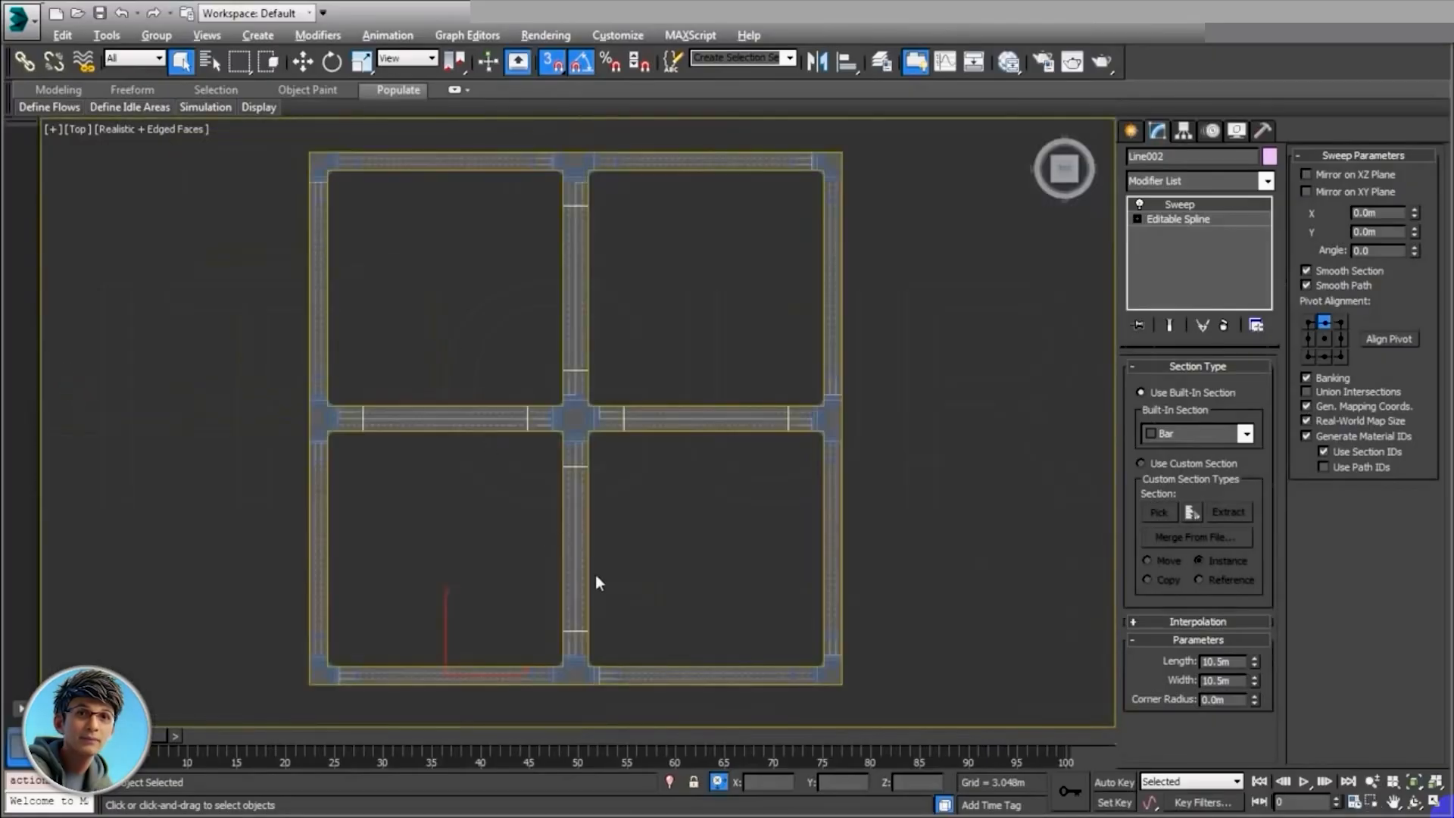
pyautogui.moveTo(598, 572); pyautogui.dragTo(666, 566, button='middle')
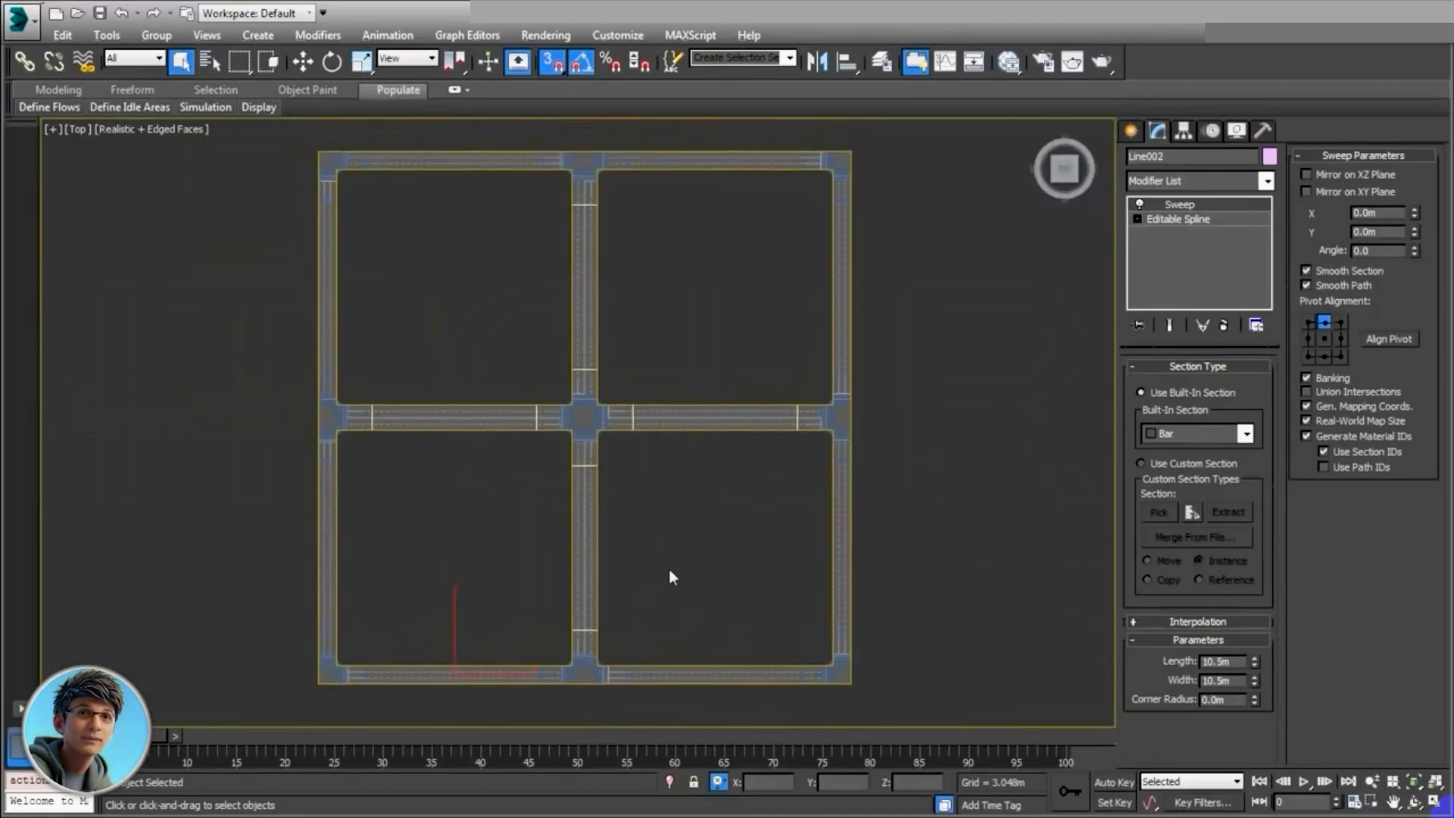
pyautogui.scroll(6, 689, 571)
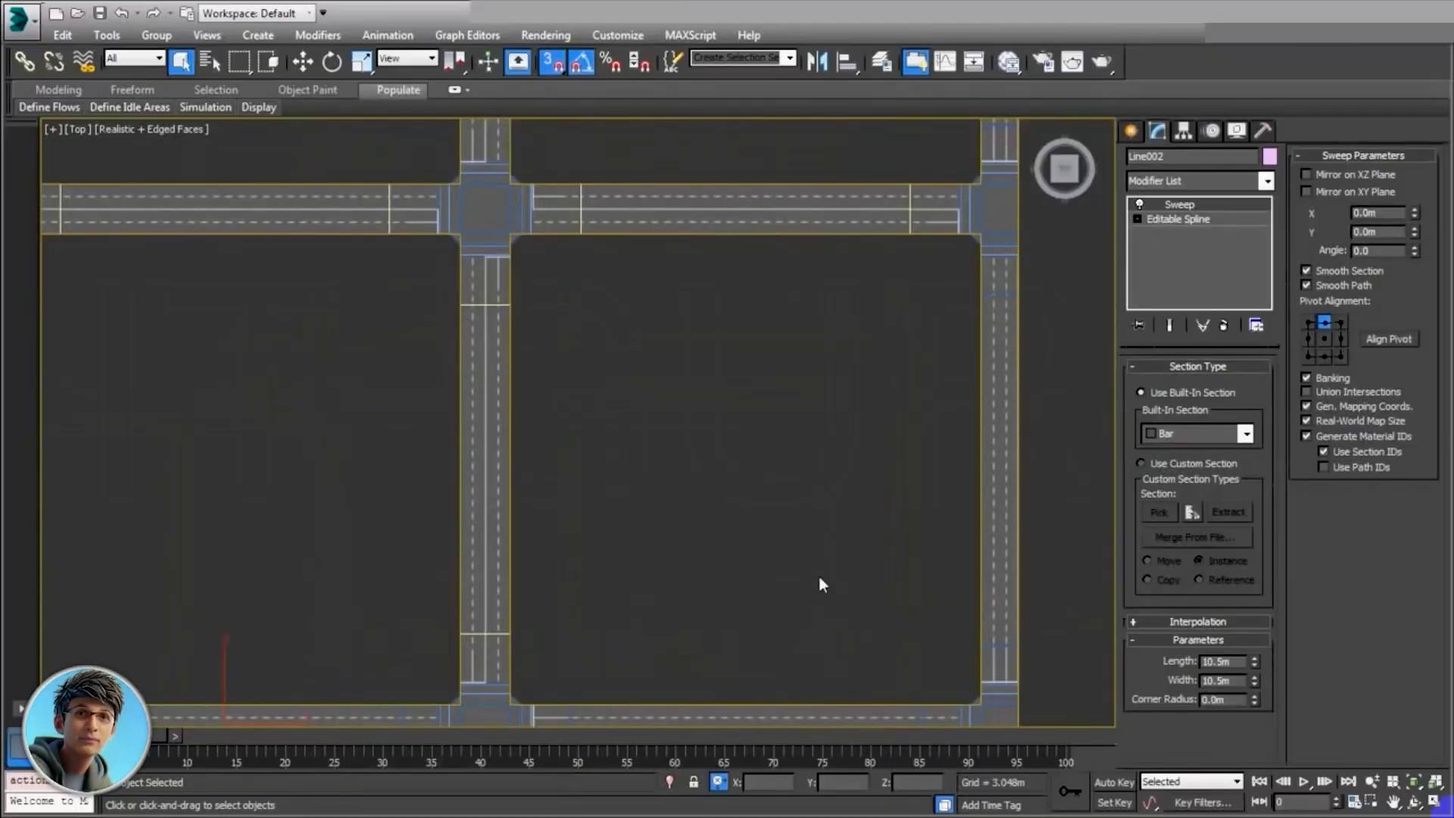
# Step: Go to the inner roads' Editable Spline level and turn on Show End Result to keep the sweep displayed
pyautogui.click(497, 546)
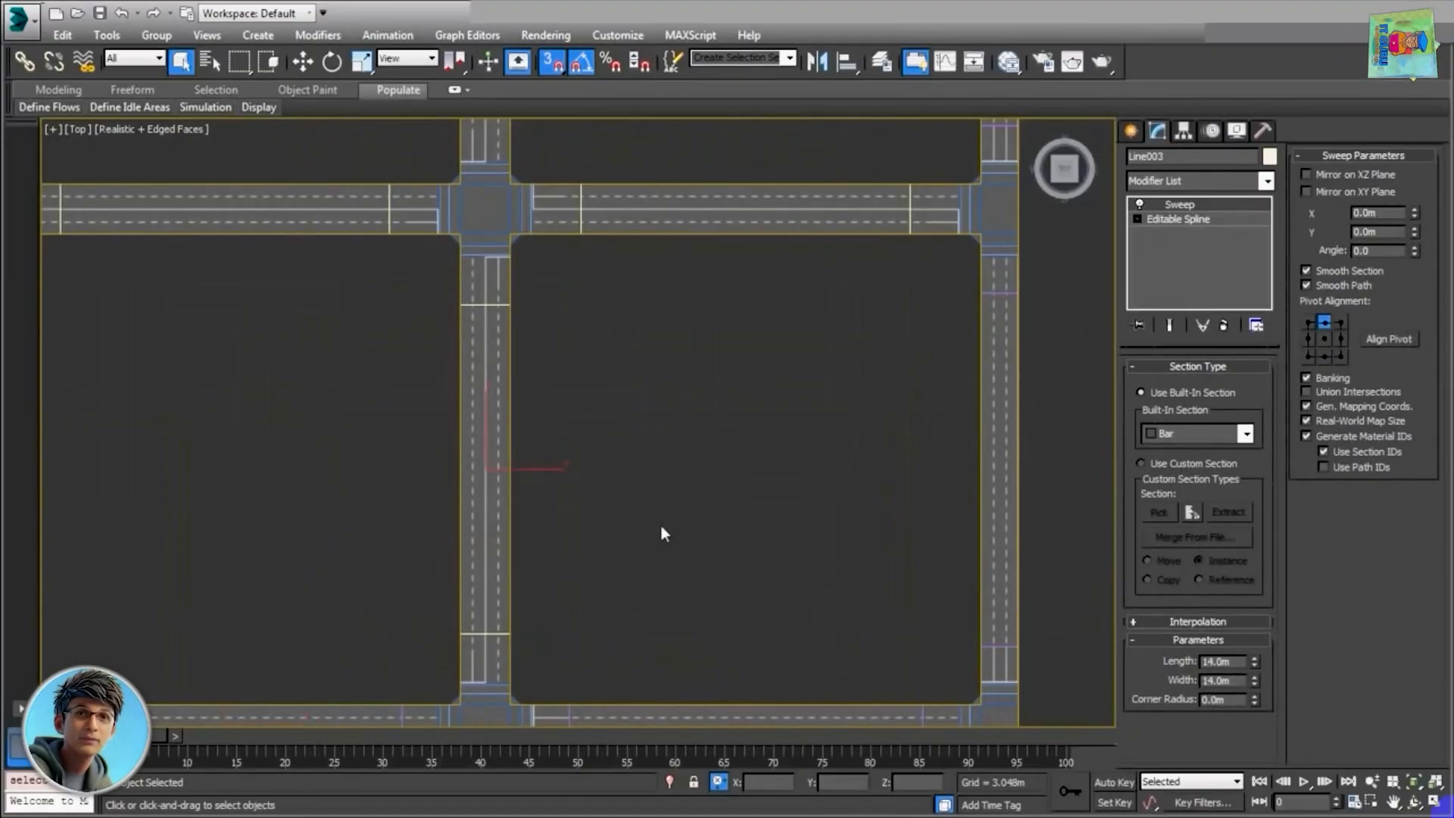
pyautogui.click(1173, 219)
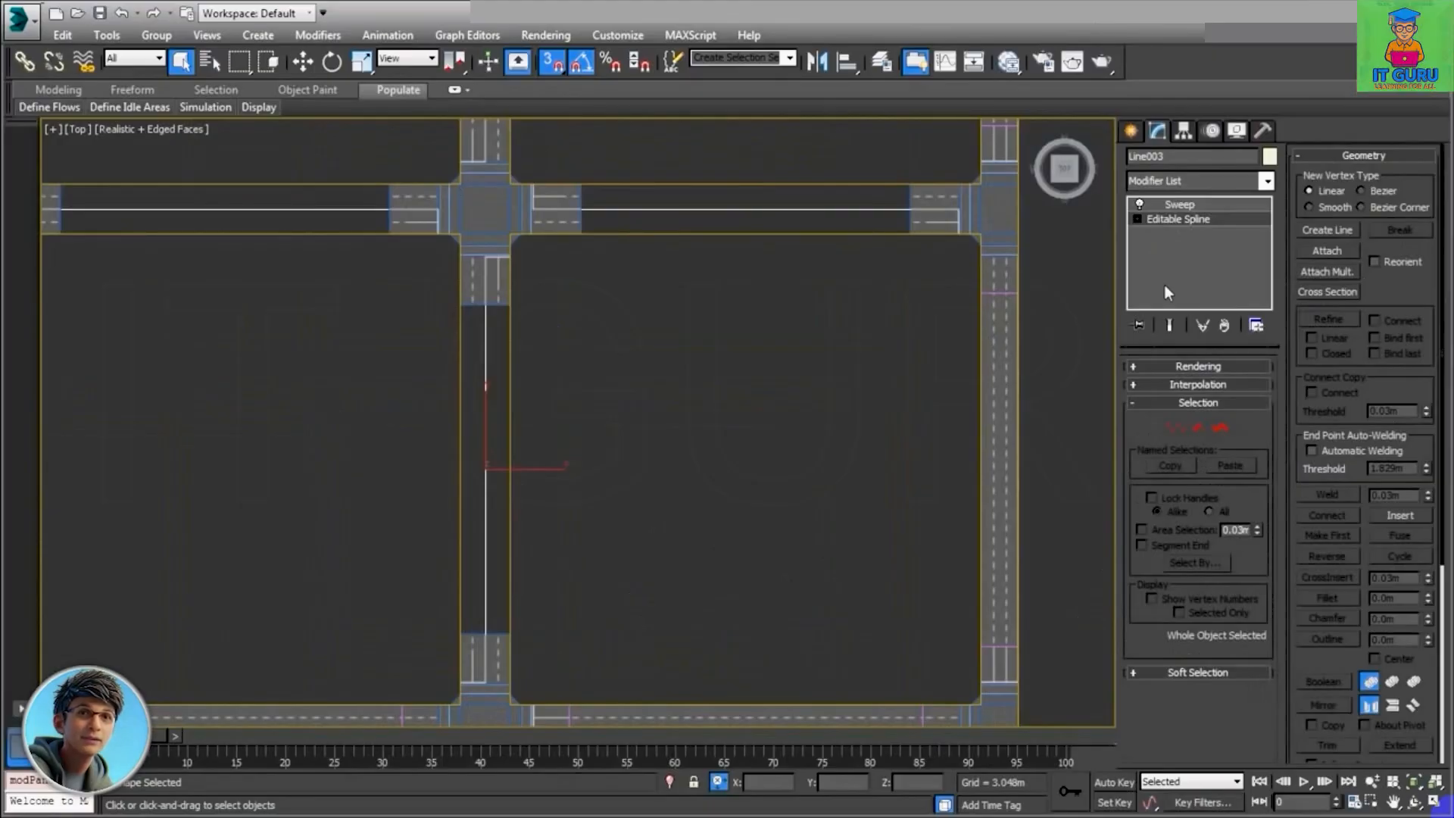
pyautogui.click(1170, 326)
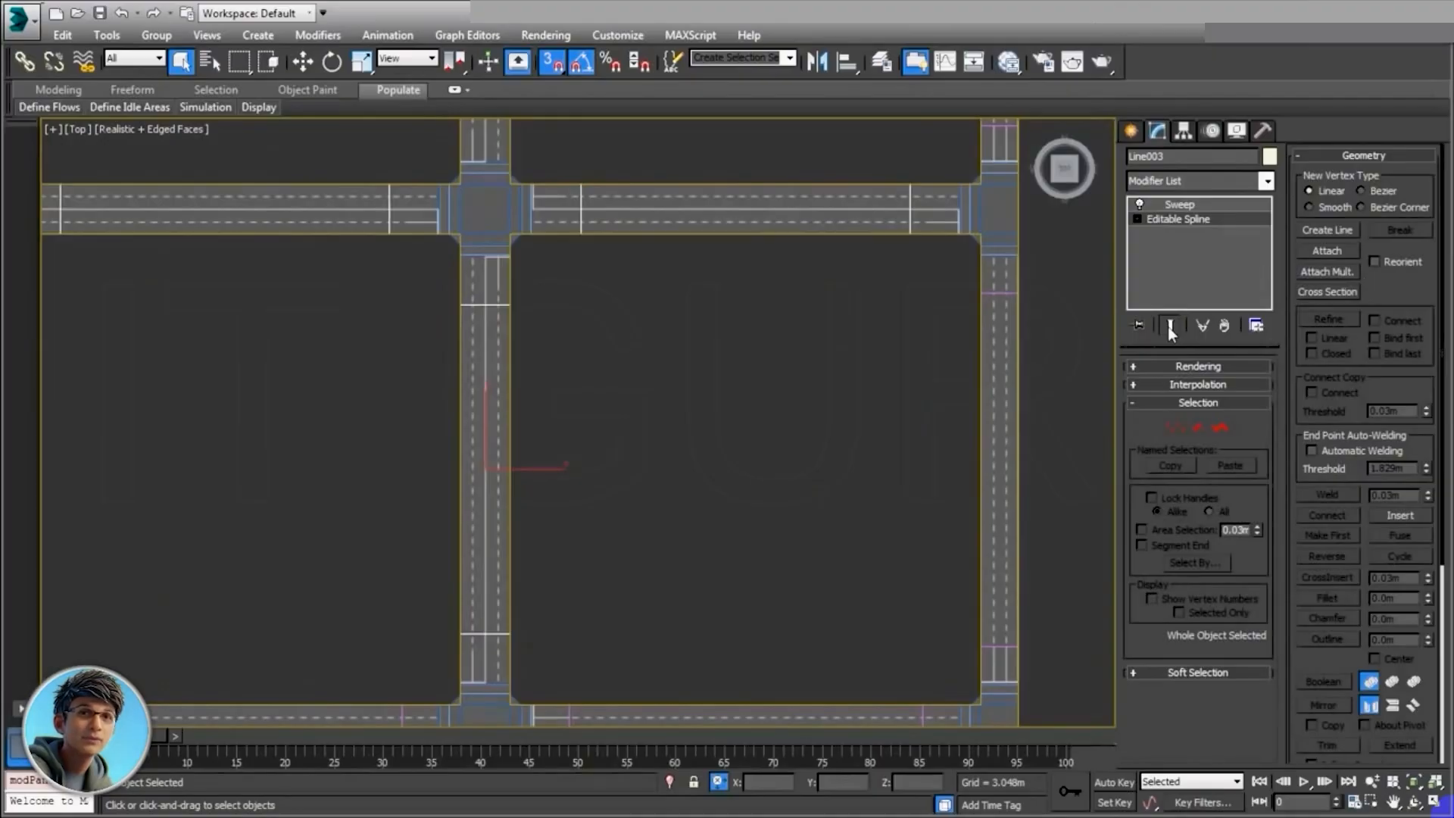
# Step: Draw a wavy road line through the lower-right block, from the outer road up across the horizontal inner road
pyautogui.click(1327, 230)
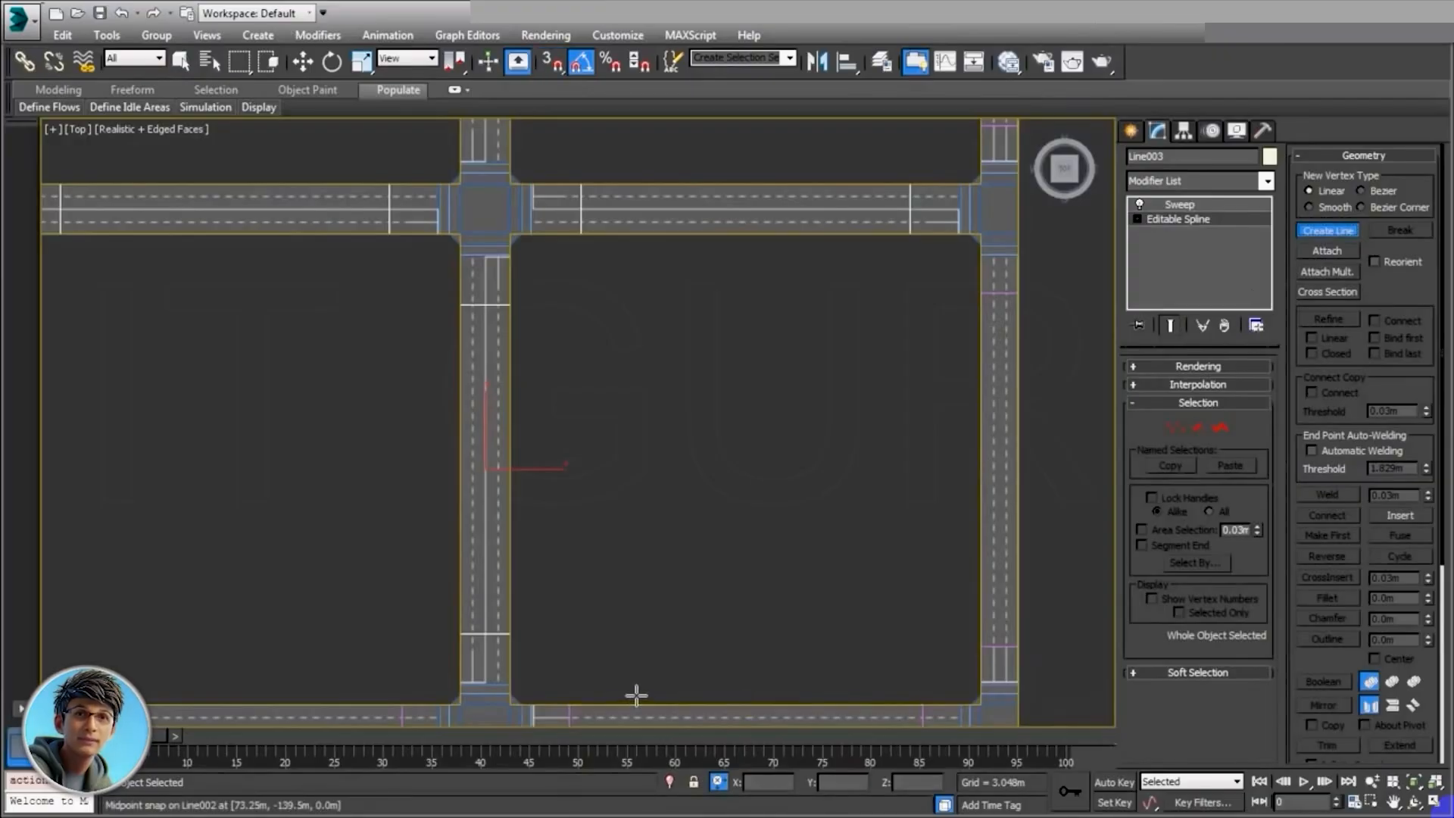
pyautogui.click(630, 701)
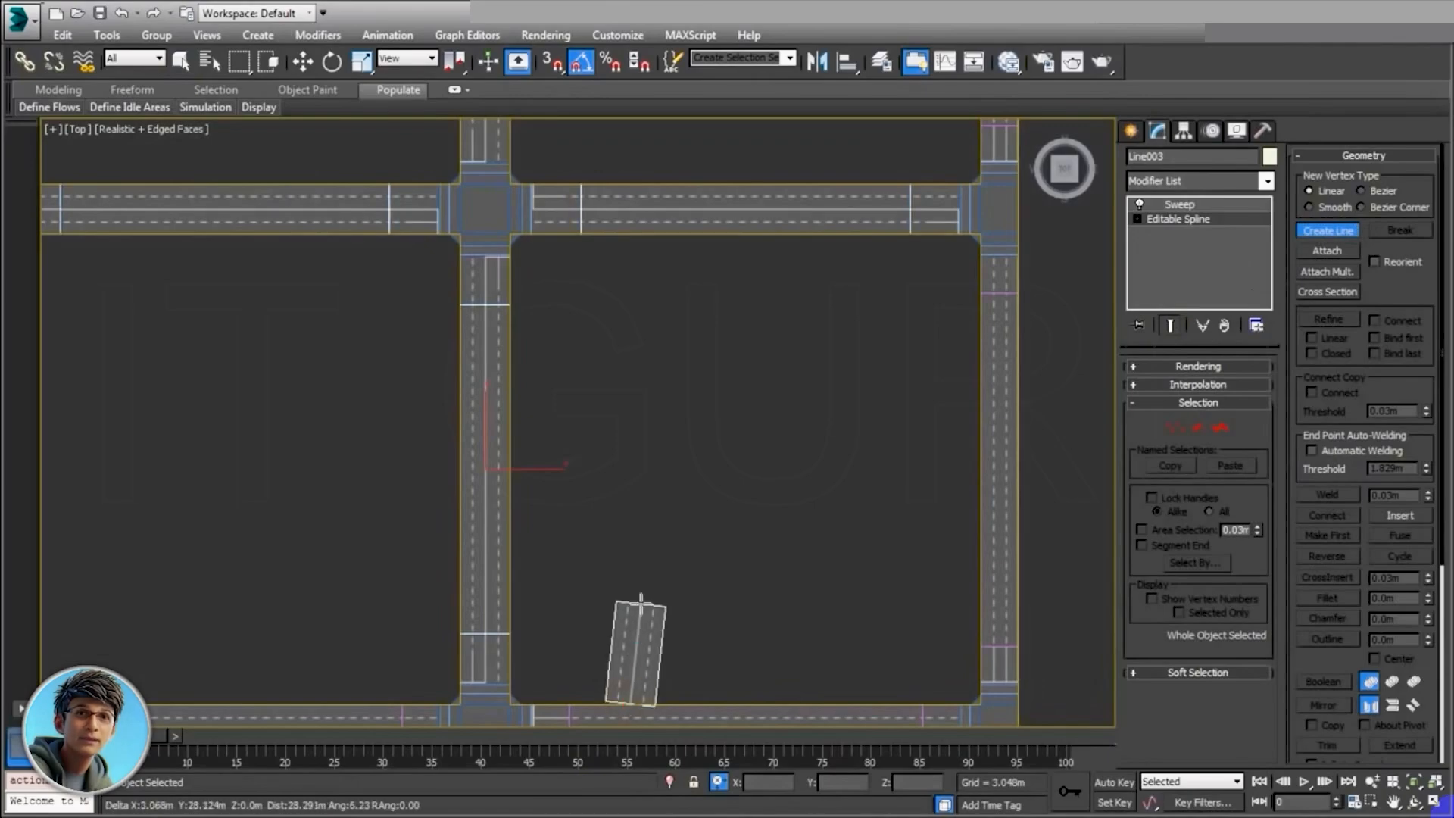
pyautogui.moveTo(598, 485); pyautogui.dragTo(584, 448)
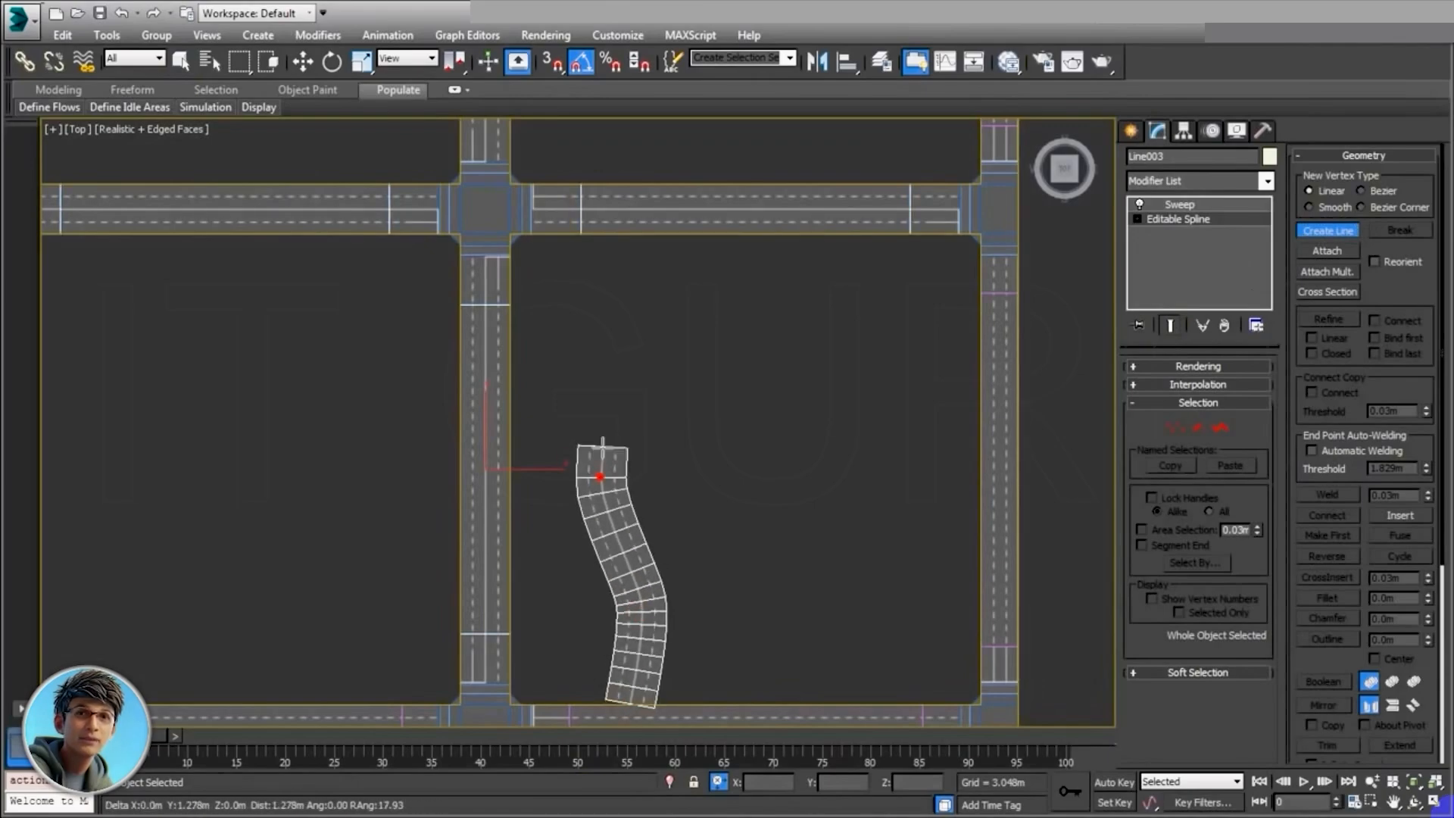
pyautogui.moveTo(661, 324); pyautogui.dragTo(652, 257)
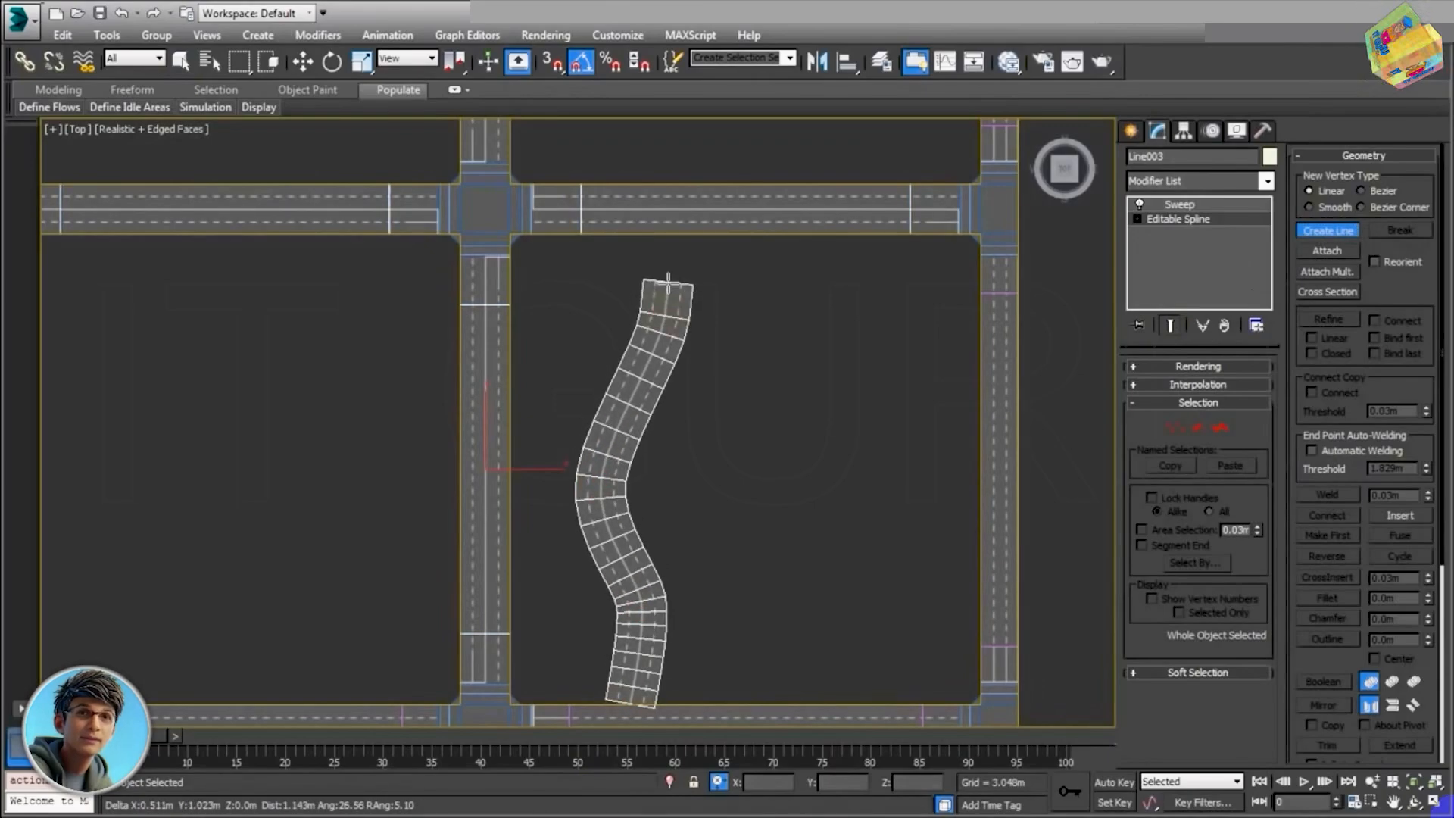
pyautogui.click(621, 162)
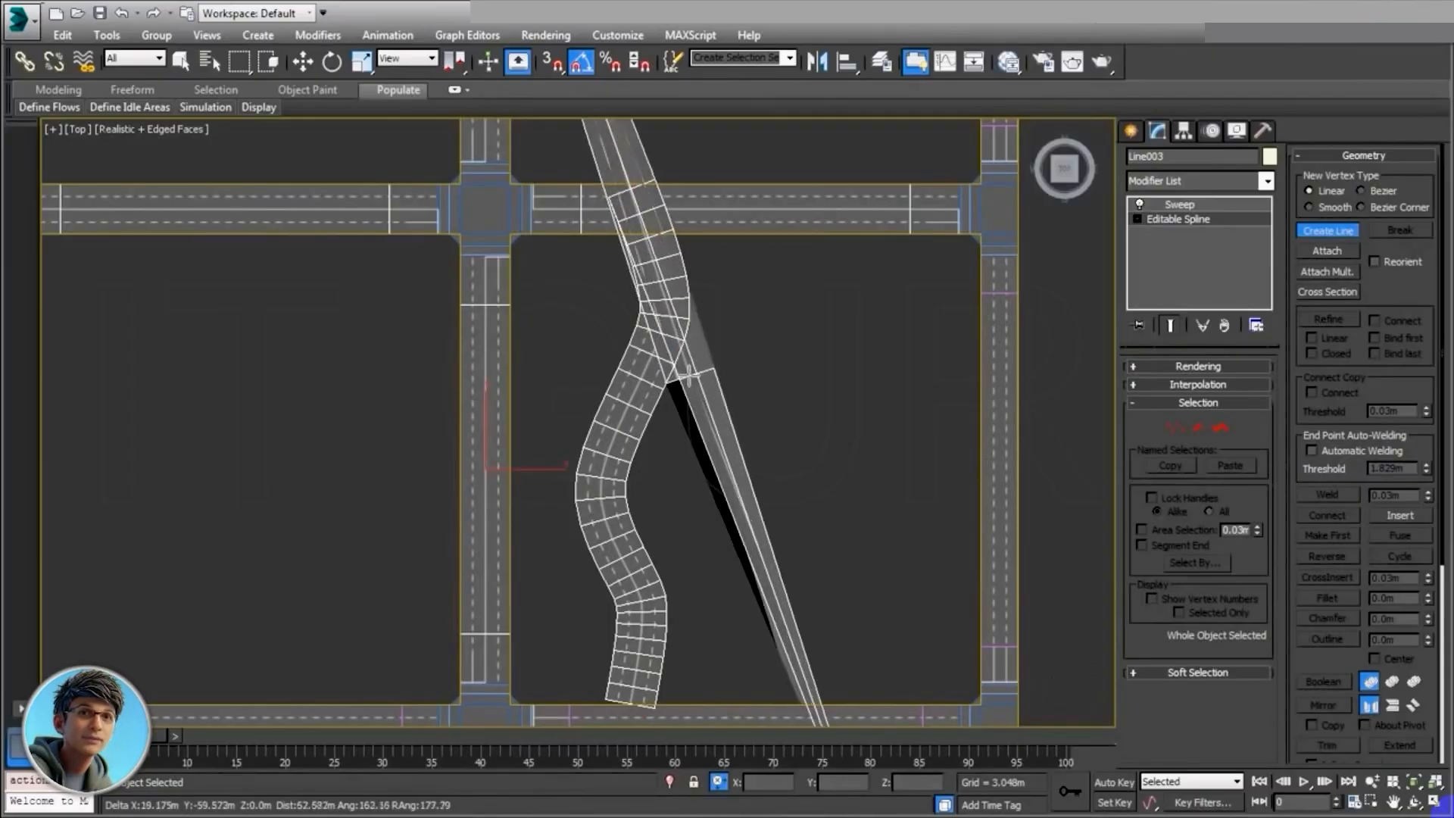
pyautogui.rightClick(688, 325)
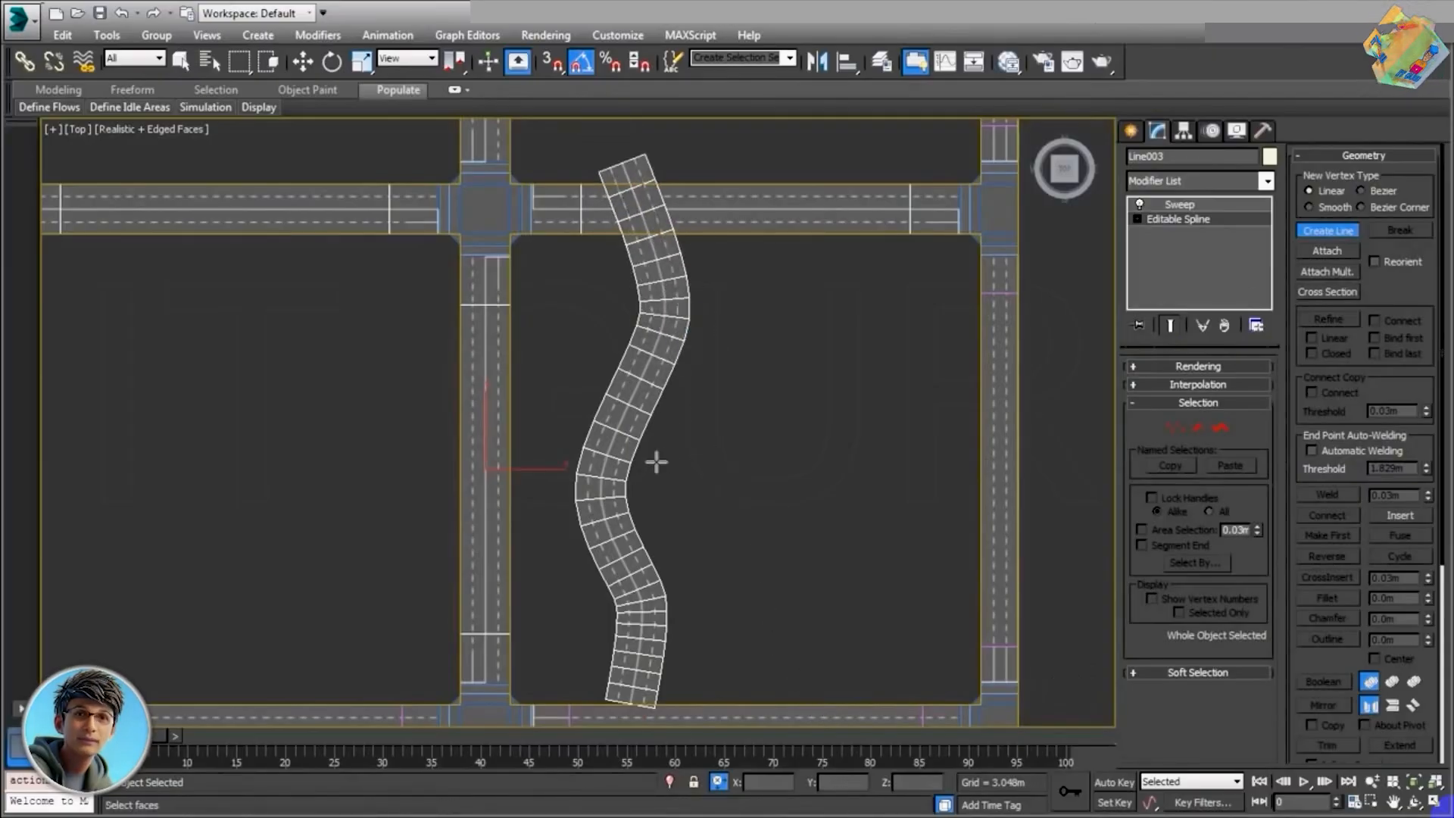
# Step: Set the spline's interpolation steps to 16 to smooth the curved road
pyautogui.scroll(8, 659, 460)
pyautogui.moveTo(646, 497); pyautogui.dragTo(740, 485, button='middle')
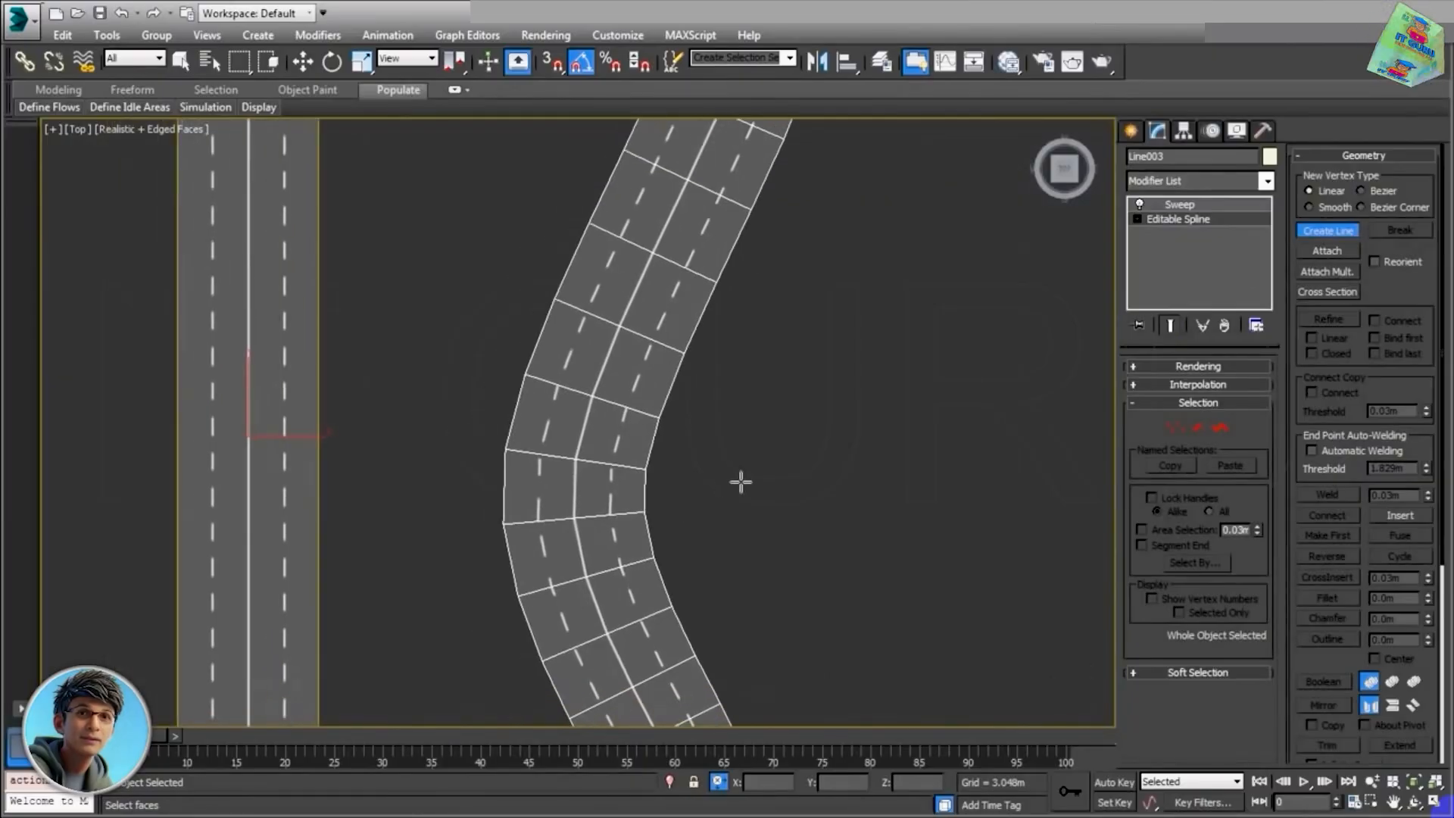
pyautogui.click(1185, 385)
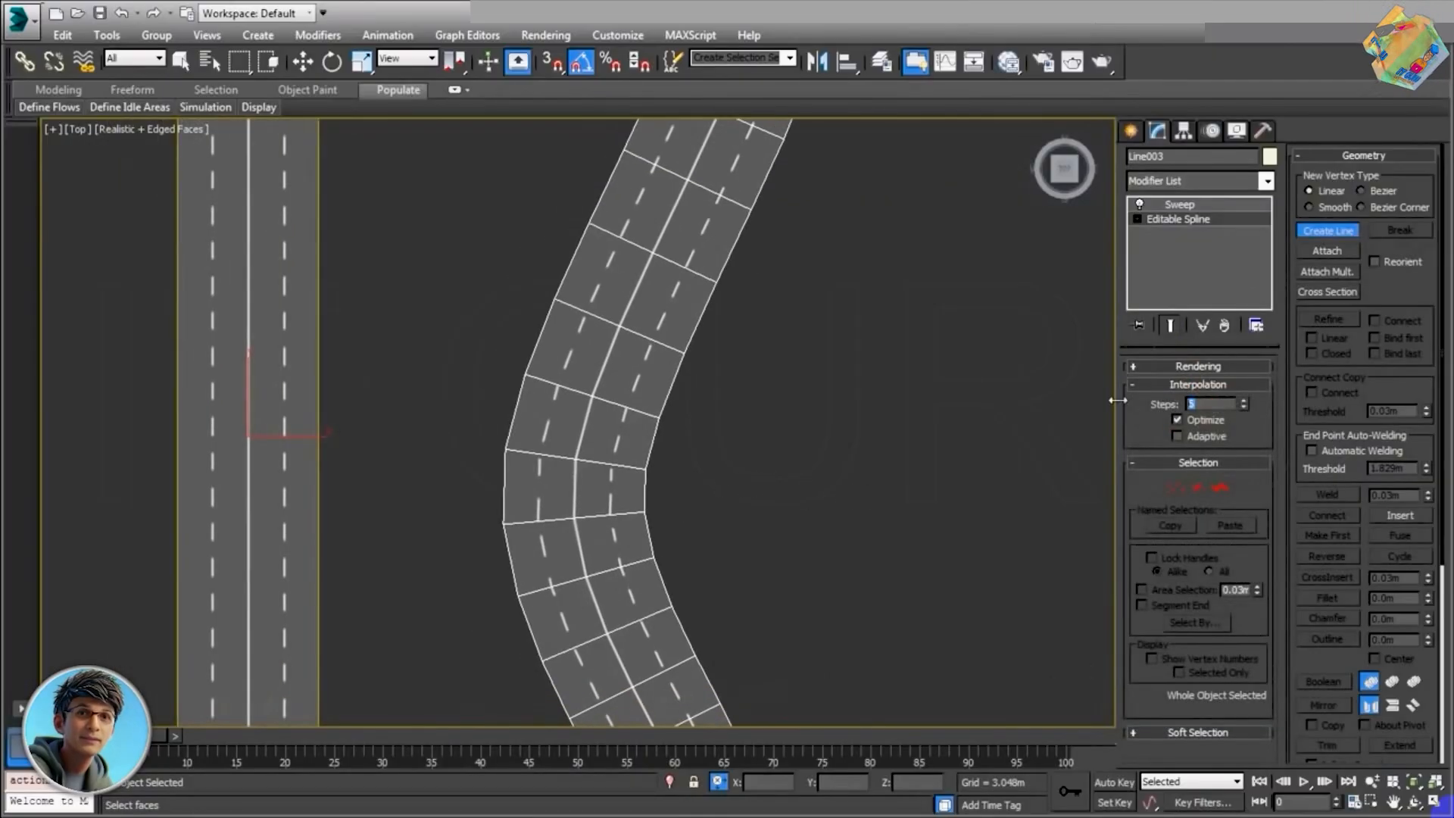
pyautogui.write('16')
pyautogui.press('Return')
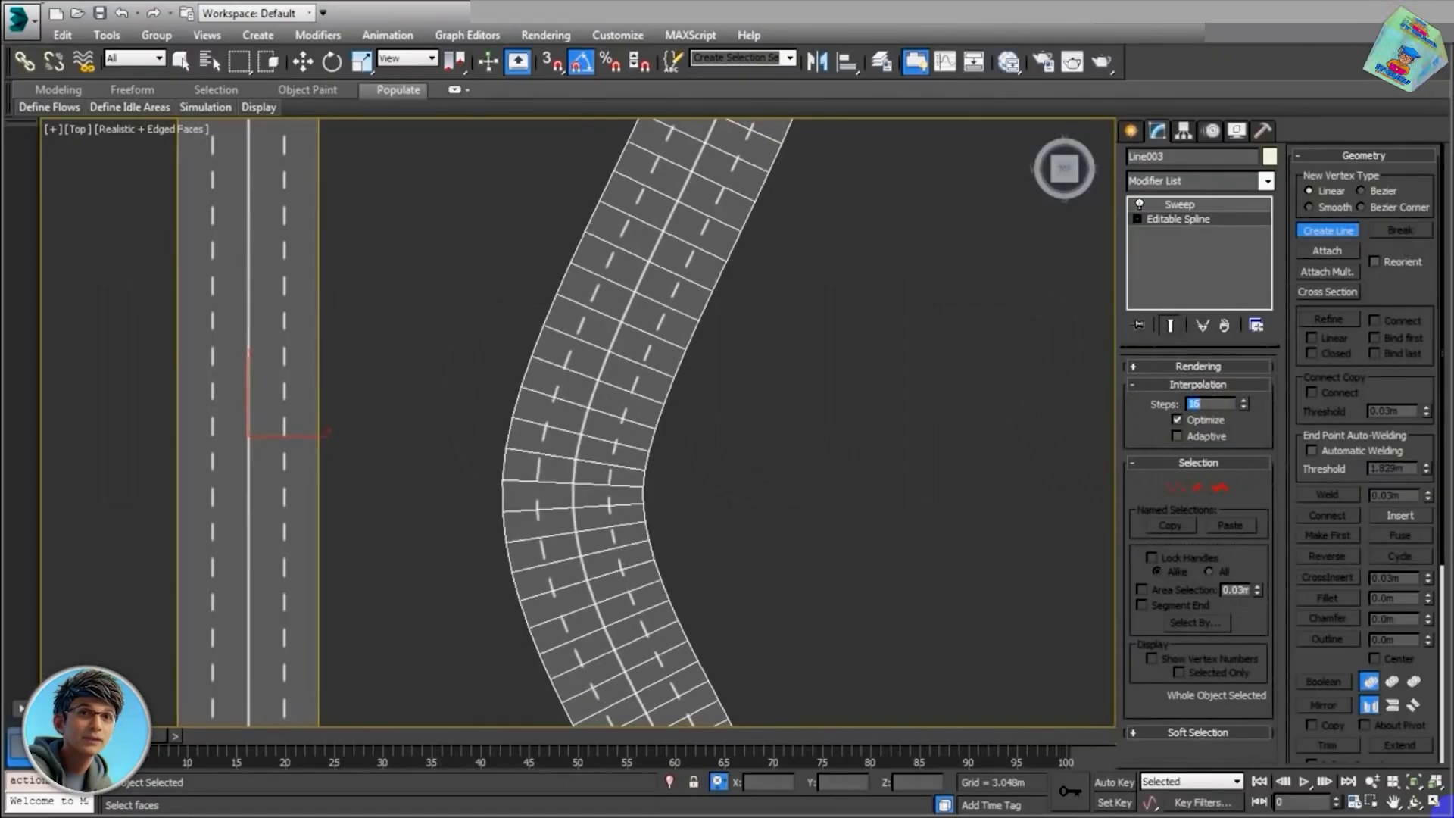
# Step: Draw a second, more sharply winding road line beside the first one in the lower-right block
pyautogui.moveTo(695, 366); pyautogui.dragTo(691, 366, button='middle')
pyautogui.scroll(-3, 691, 365)
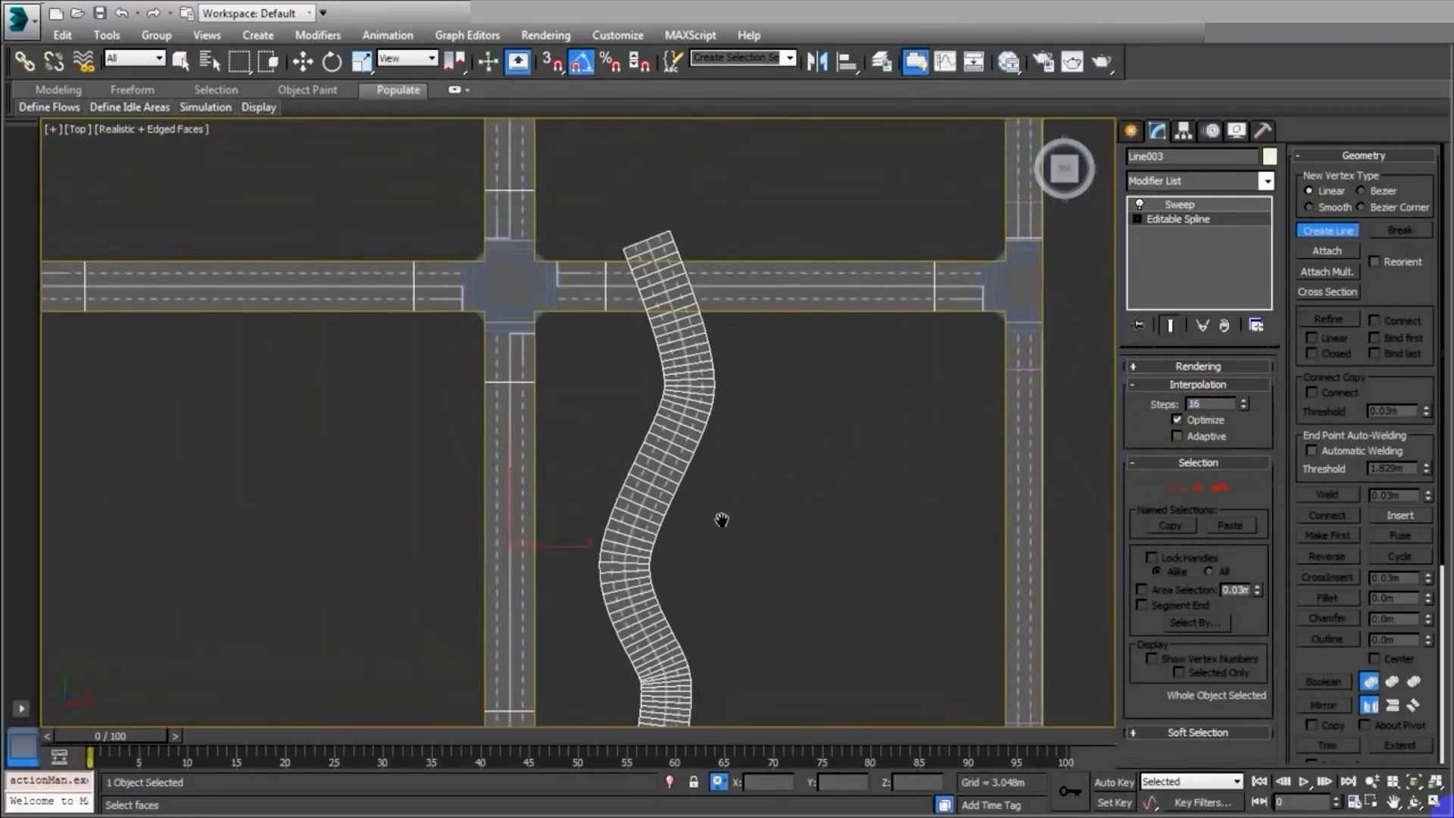
pyautogui.click(635, 587)
pyautogui.click(634, 587)
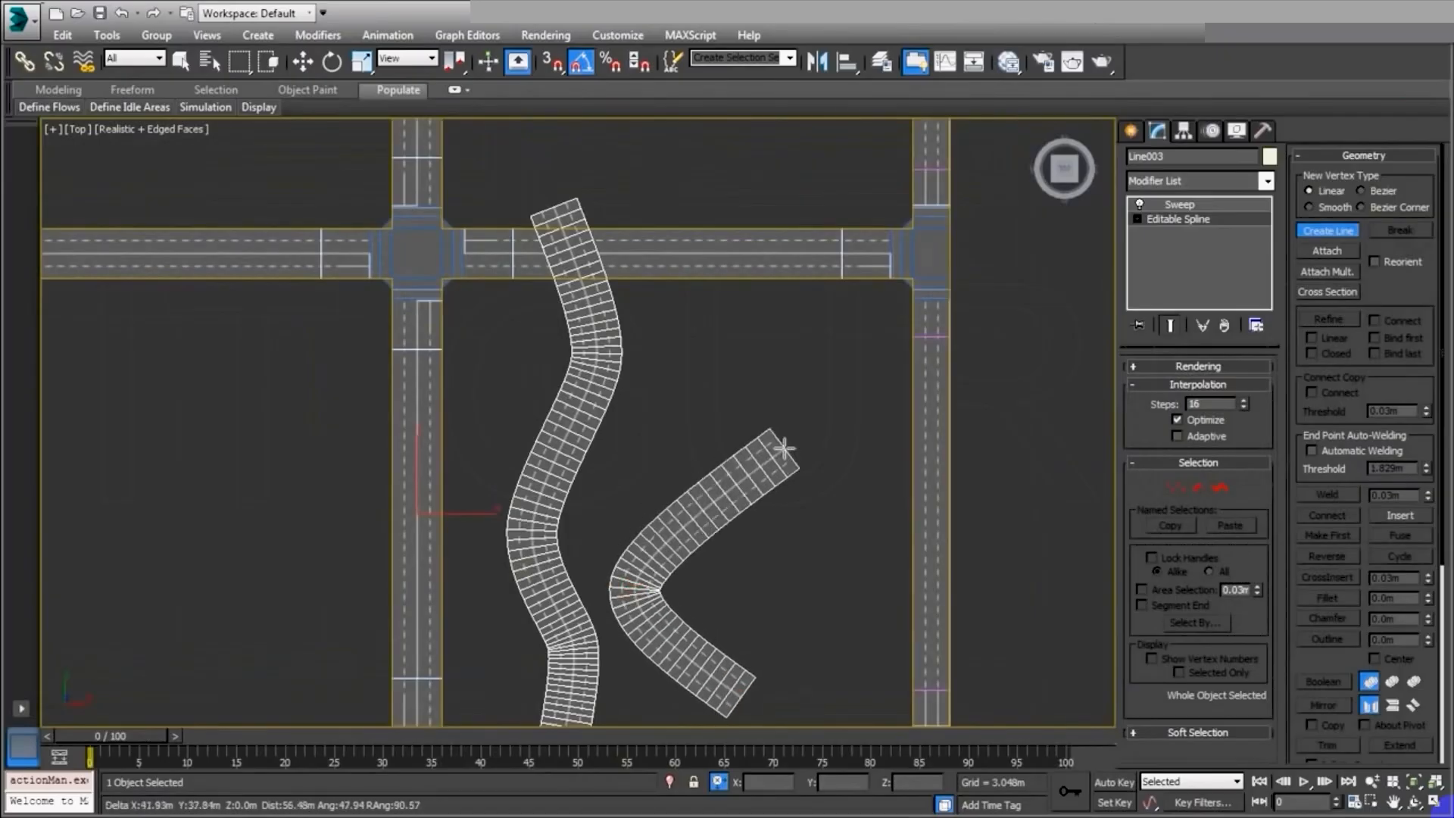
pyautogui.click(782, 443)
pyautogui.click(674, 303)
pyautogui.rightClick(780, 325)
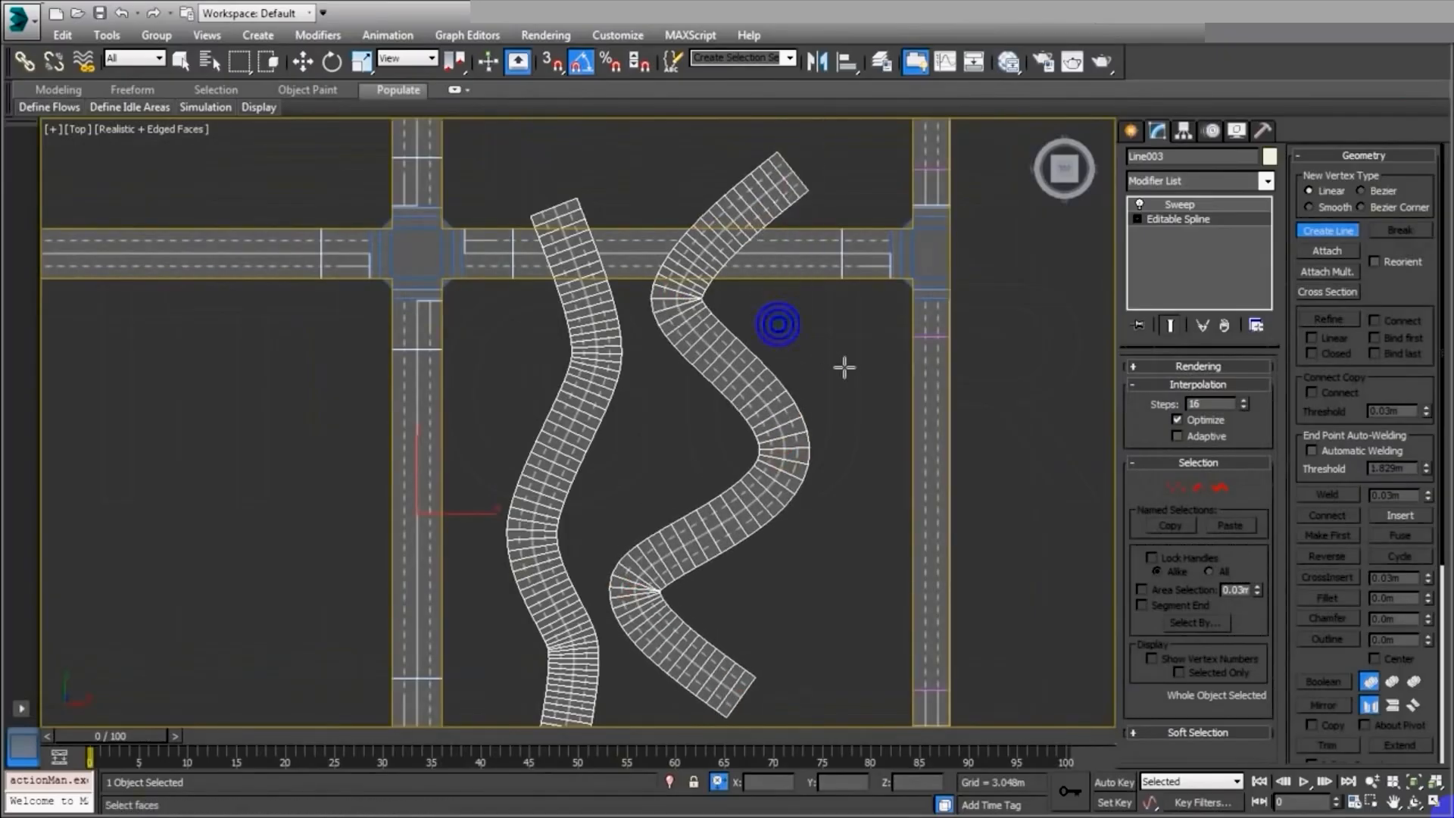
# Step: Check the line markings along both curved roads with edged faces temporarily hidden
pyautogui.click(838, 370)
pyautogui.press('F4')
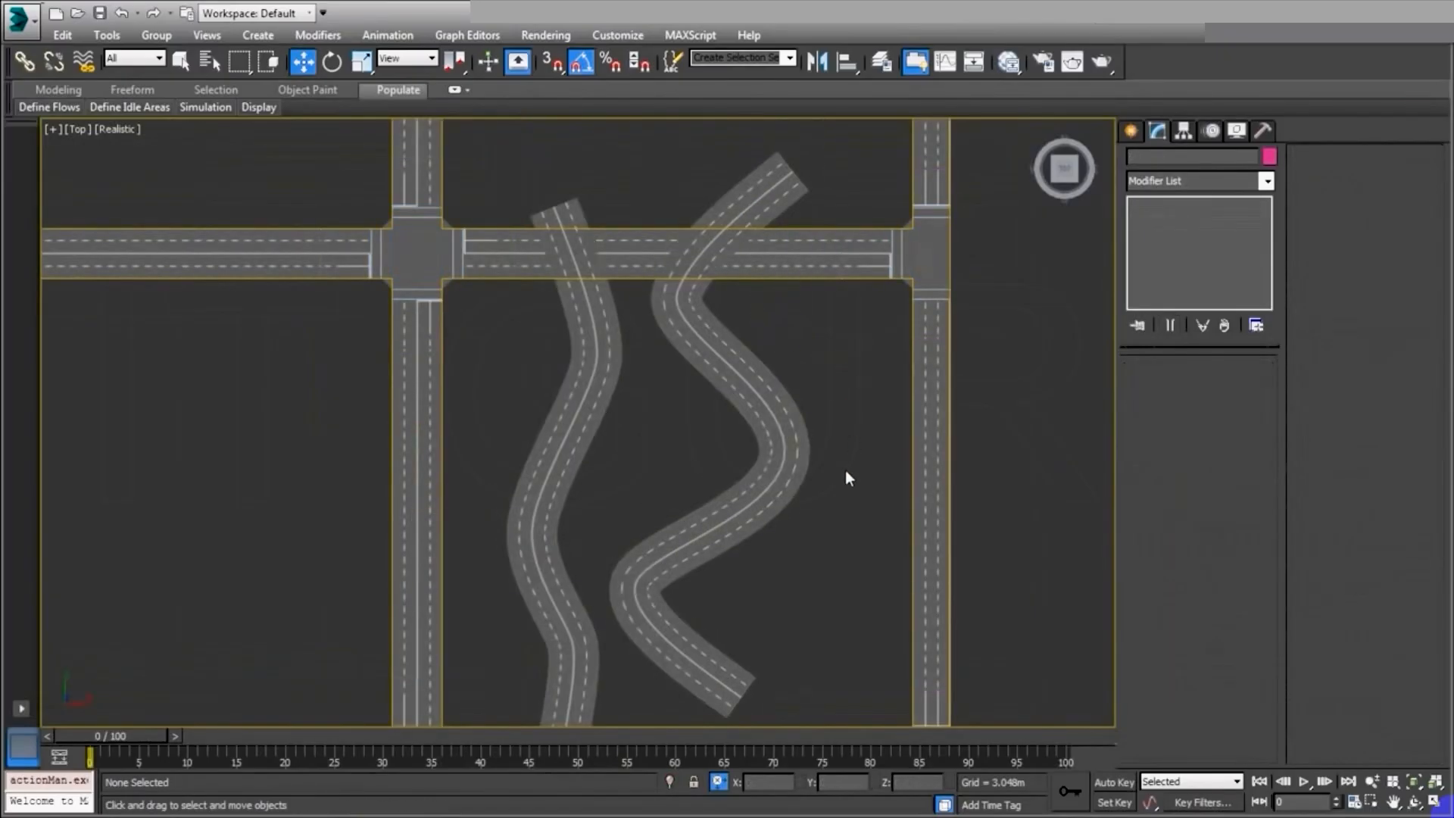
pyautogui.press('F4')
# Step: Delete the two curved road splines at Spline level and return to the Sweep modifier
pyautogui.click(785, 475)
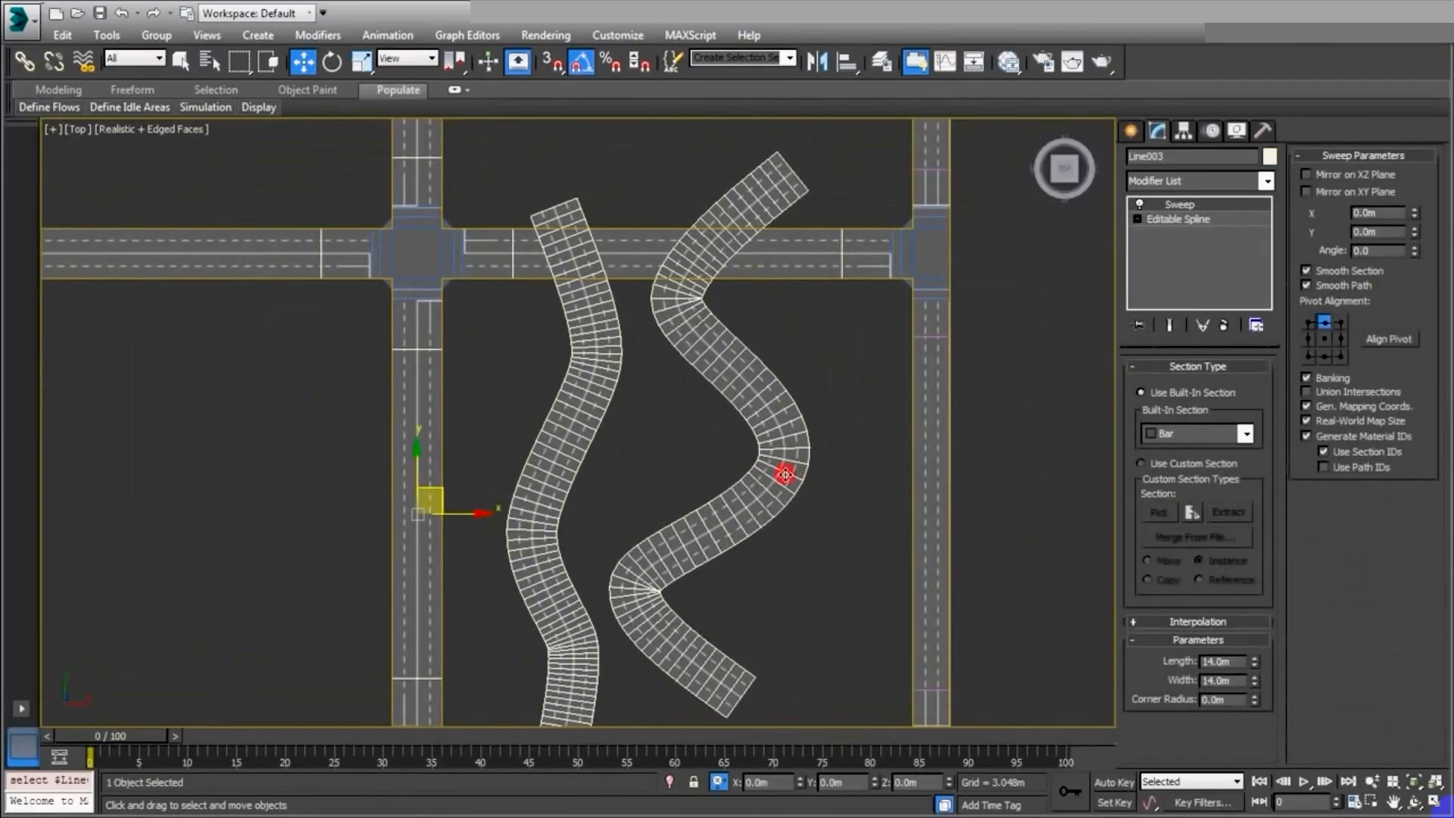
pyautogui.scroll(-3, 784, 475)
pyautogui.moveTo(787, 439); pyautogui.dragTo(742, 435, button='middle')
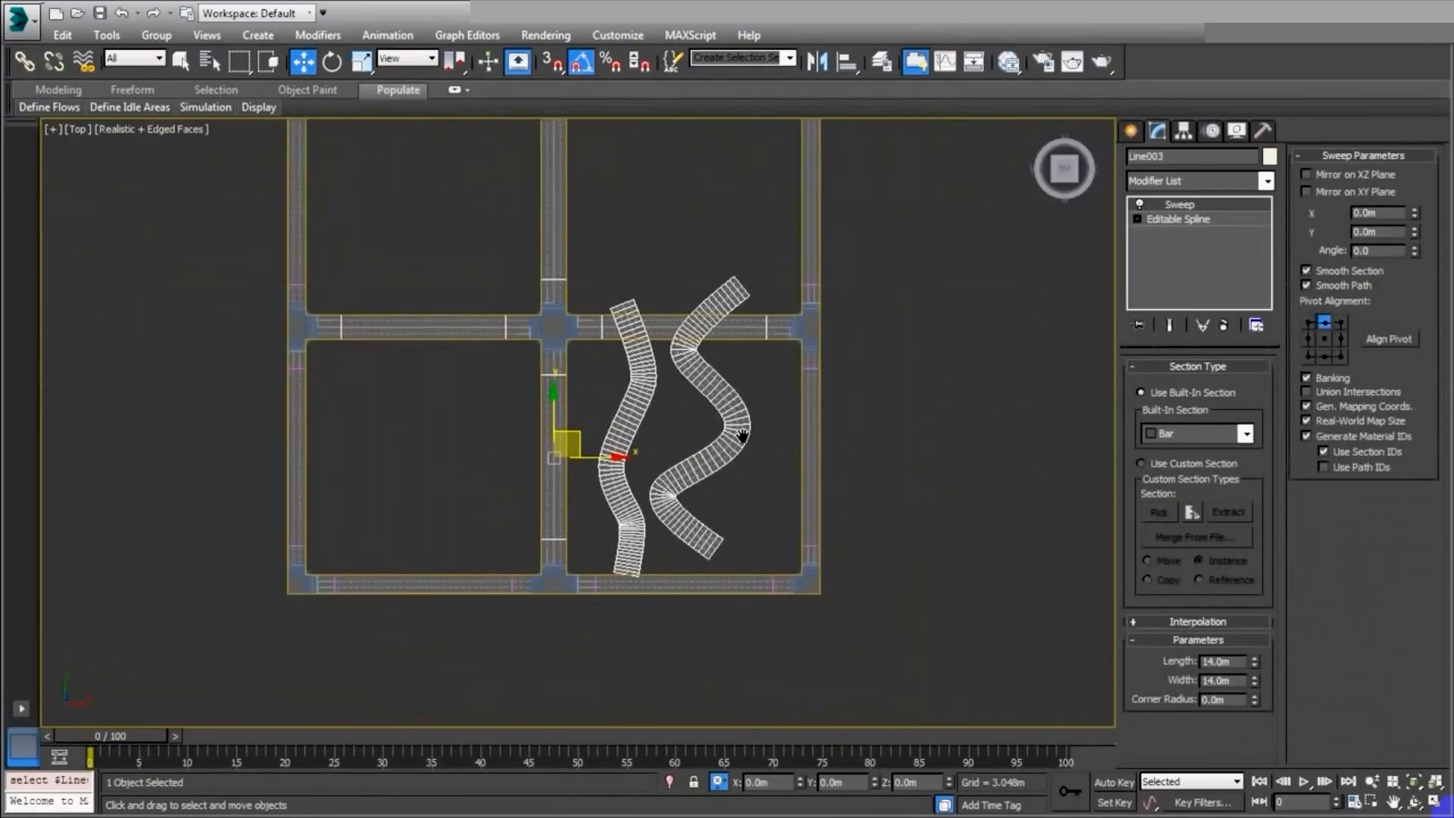
pyautogui.click(1197, 221)
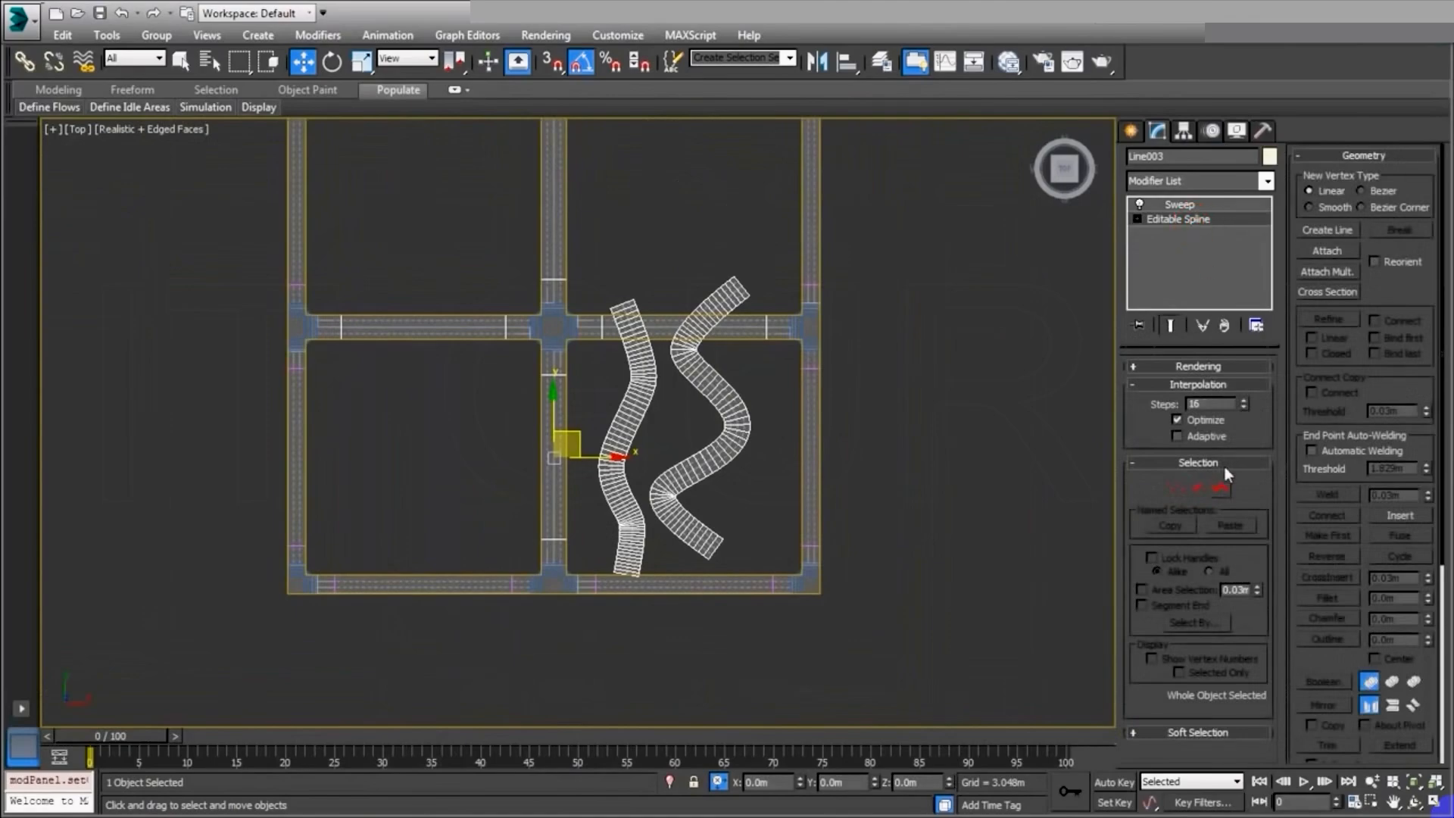
pyautogui.click(1220, 488)
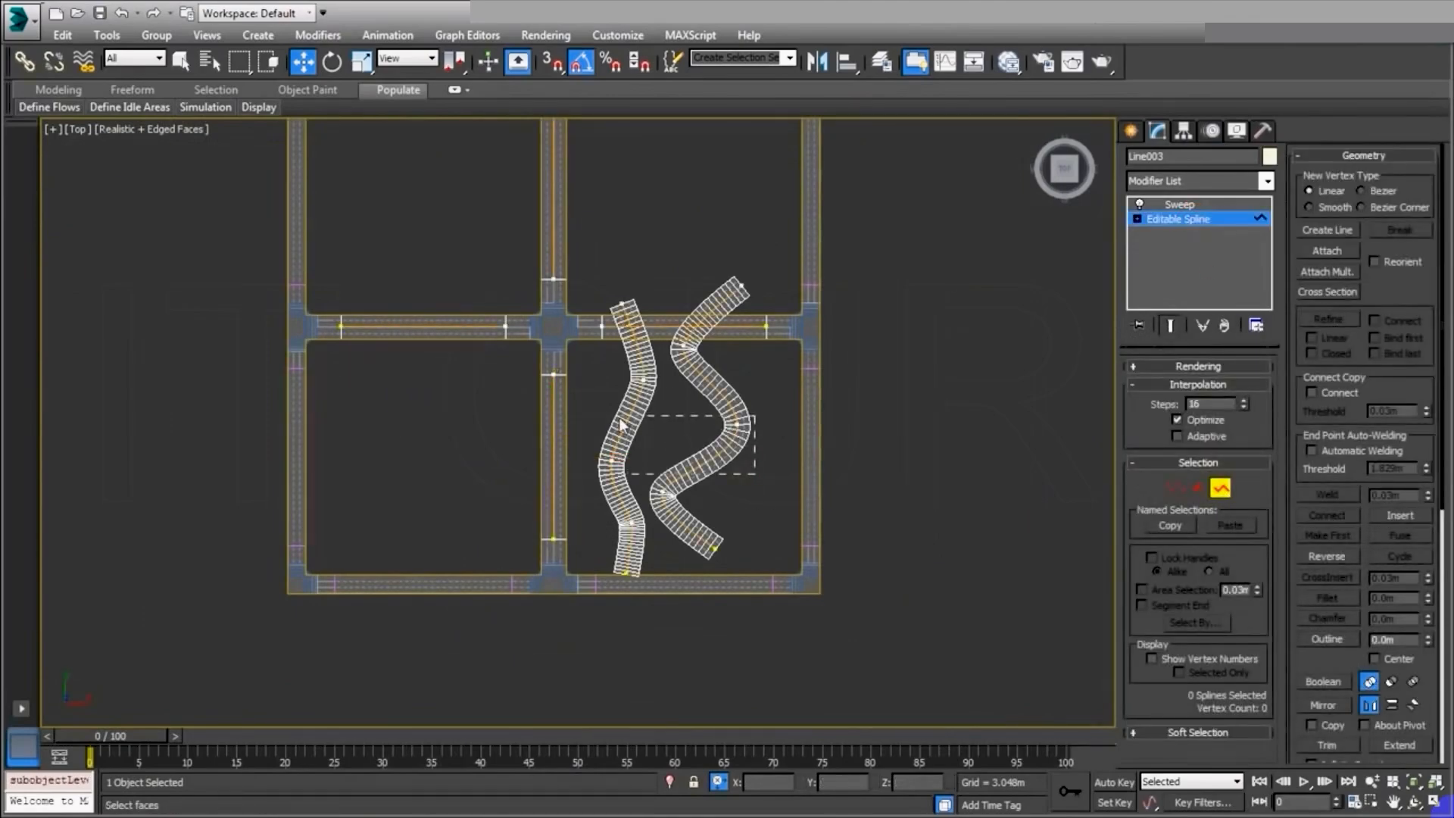
pyautogui.press('Delete')
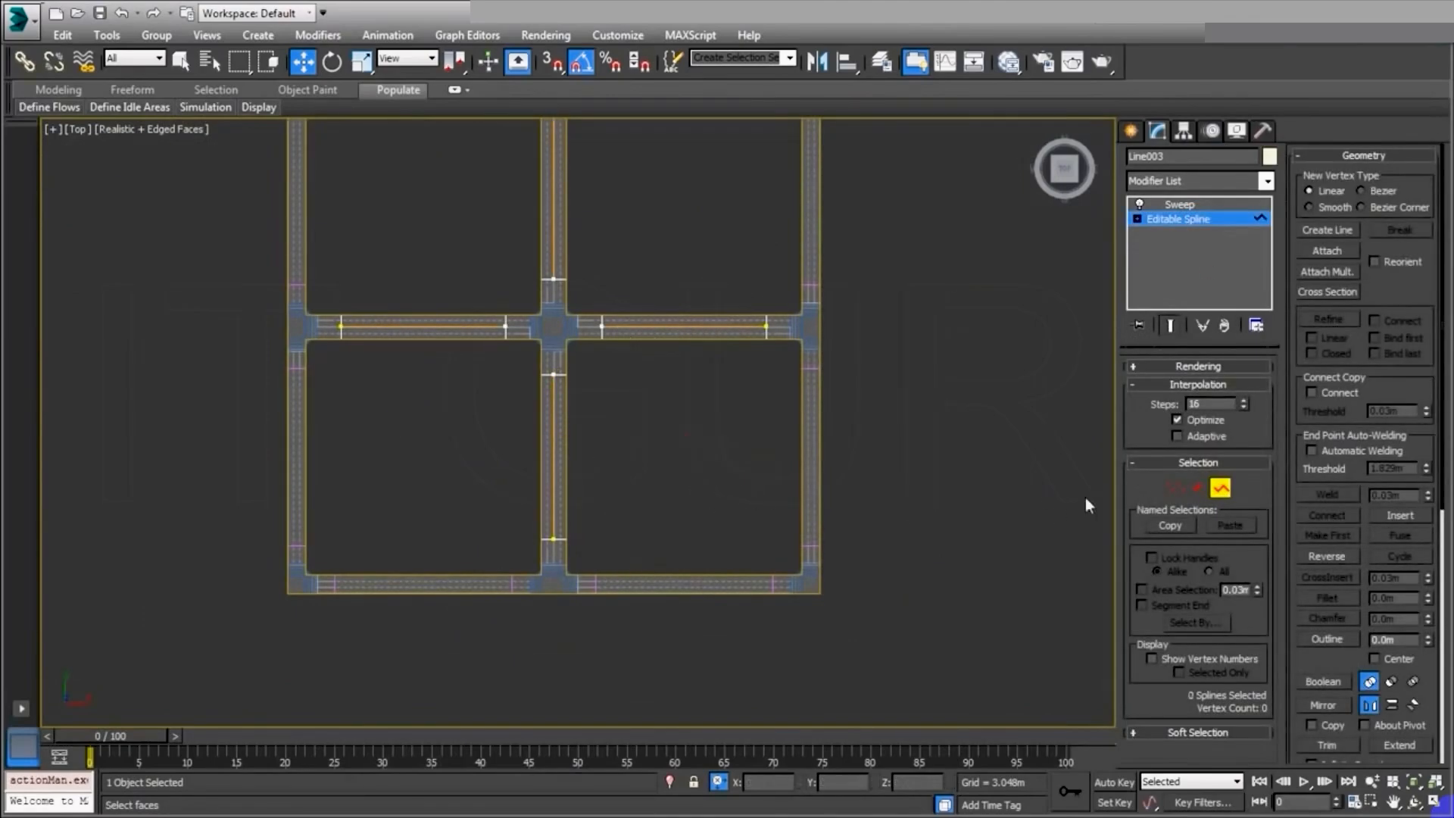
pyautogui.click(1219, 489)
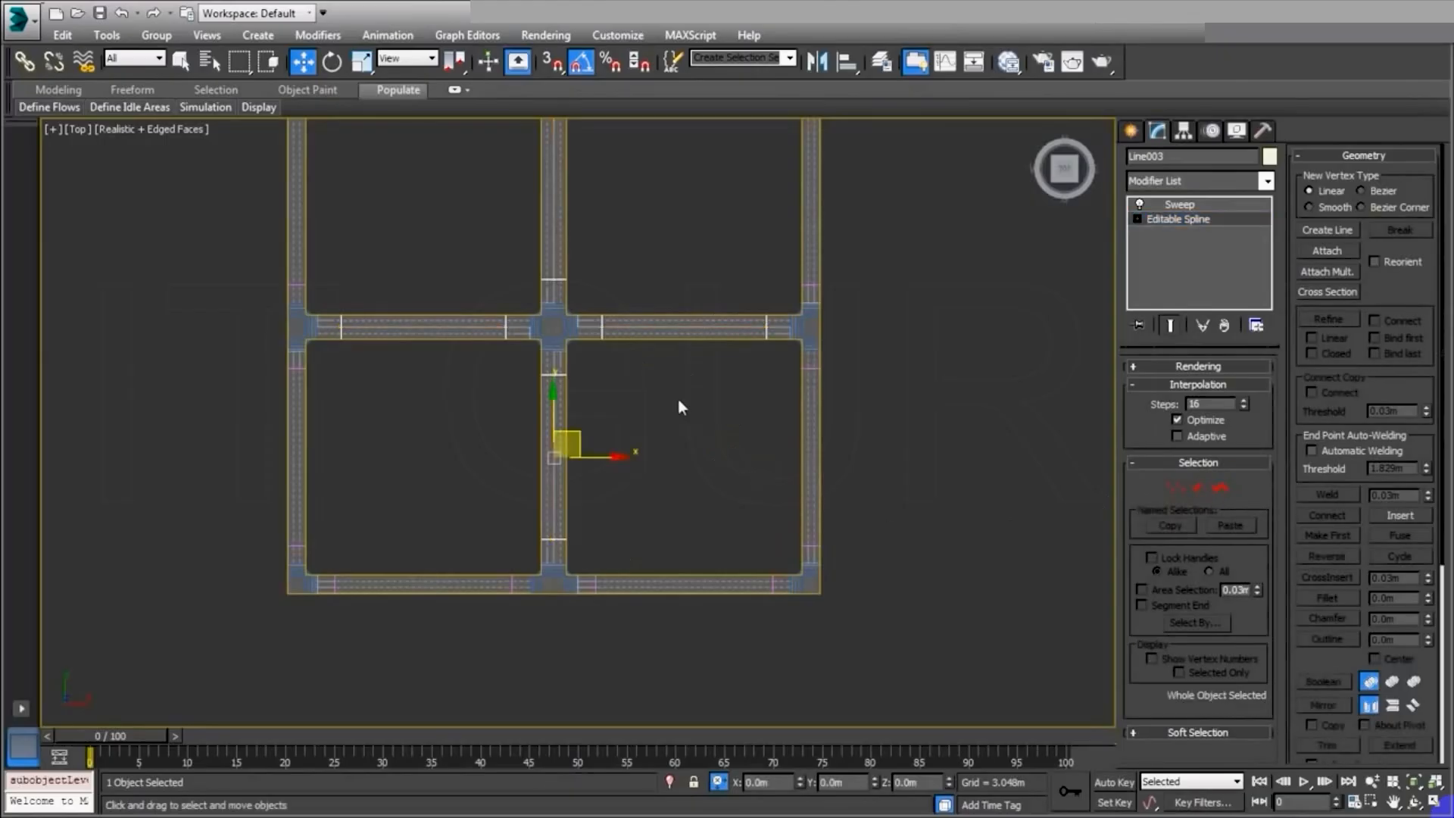
pyautogui.click(1195, 220)
pyautogui.click(1189, 205)
pyautogui.moveTo(635, 368); pyautogui.dragTo(656, 469, button='middle')
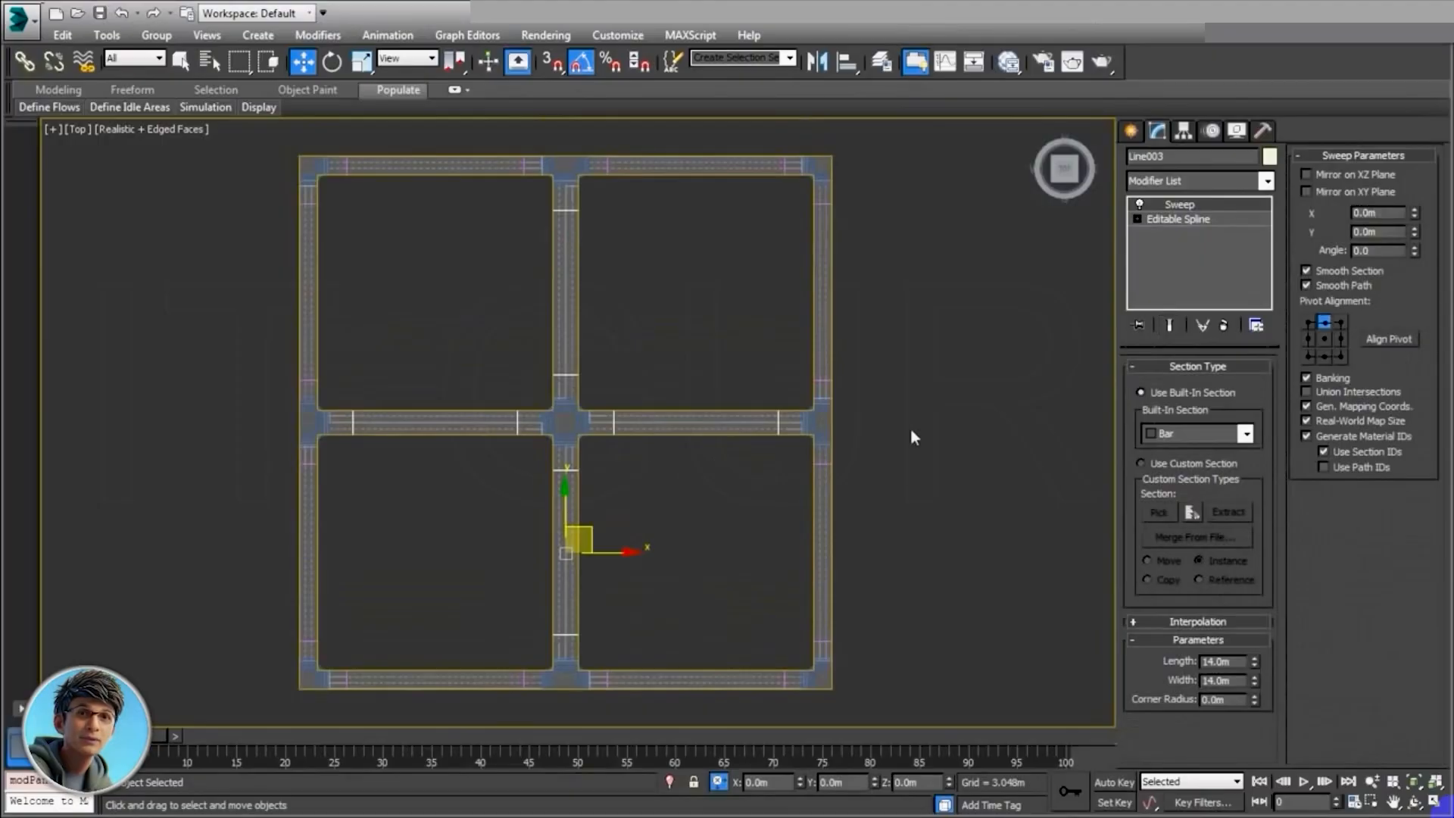
# Step: Attach the inner roads and the outer road to the intersections' Editable Poly, using Match Material IDs to Material with condensing on
pyautogui.click(849, 480)
pyautogui.click(593, 407)
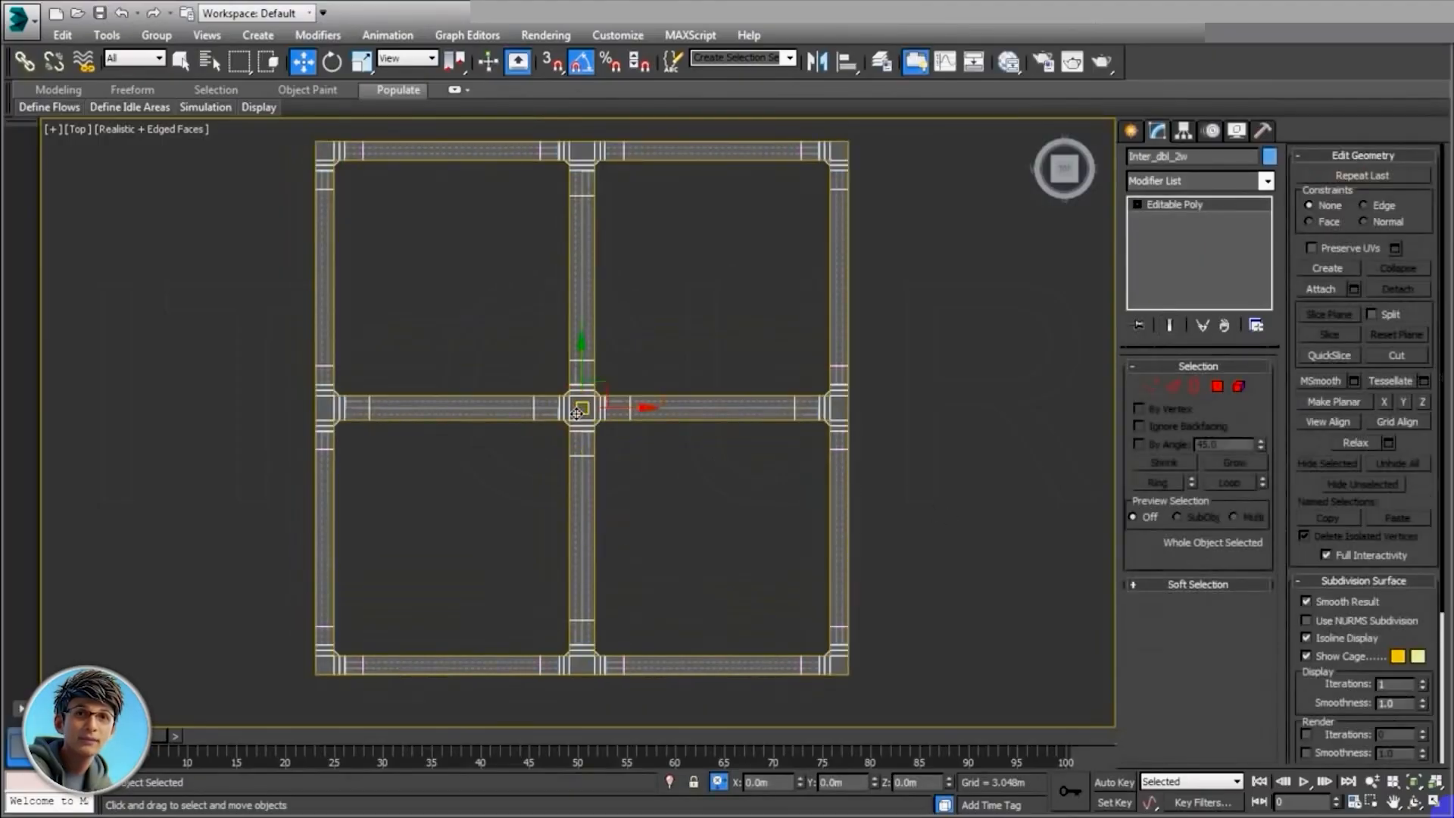
pyautogui.click(1321, 291)
pyautogui.click(710, 417)
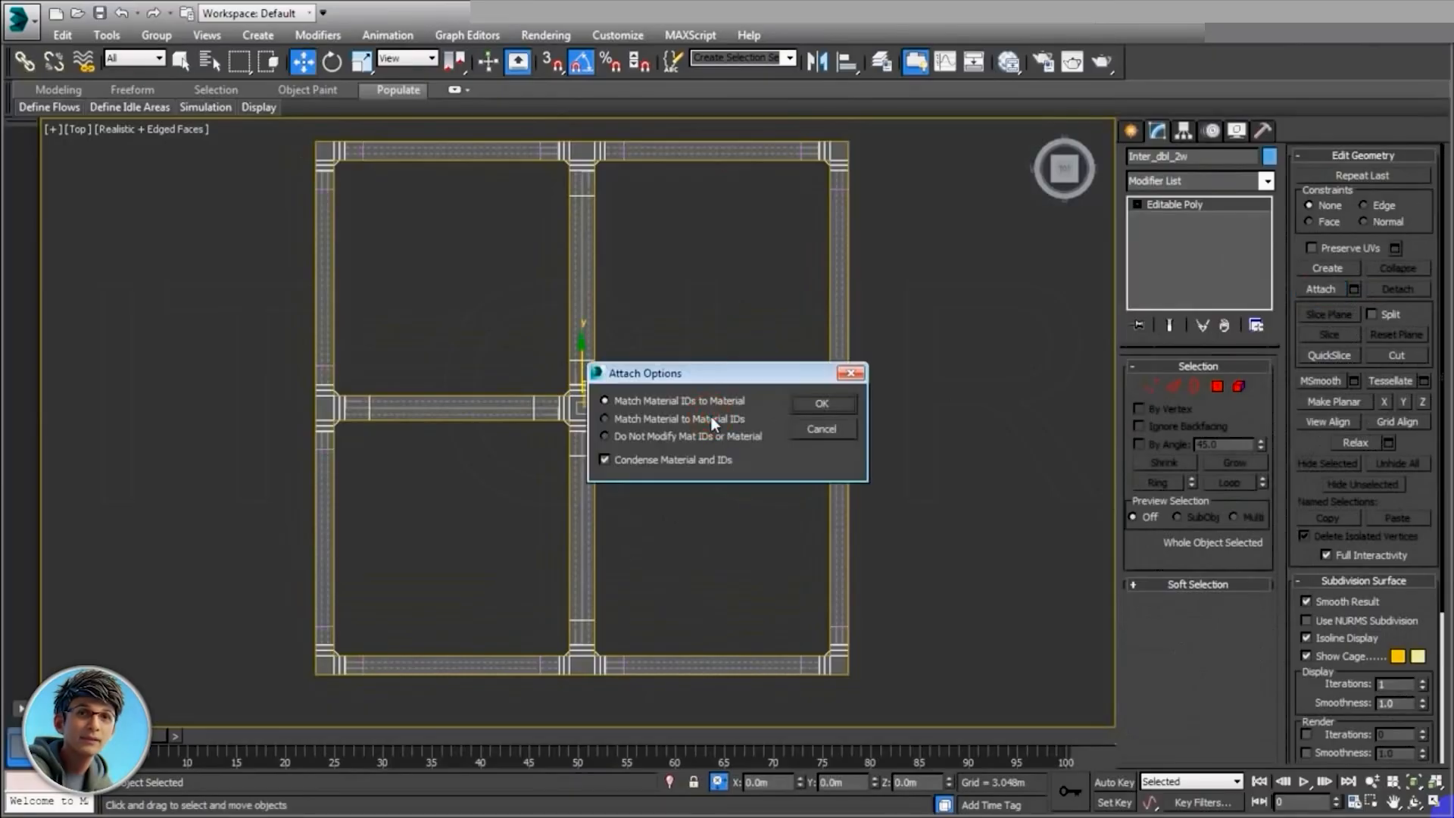
pyautogui.click(821, 403)
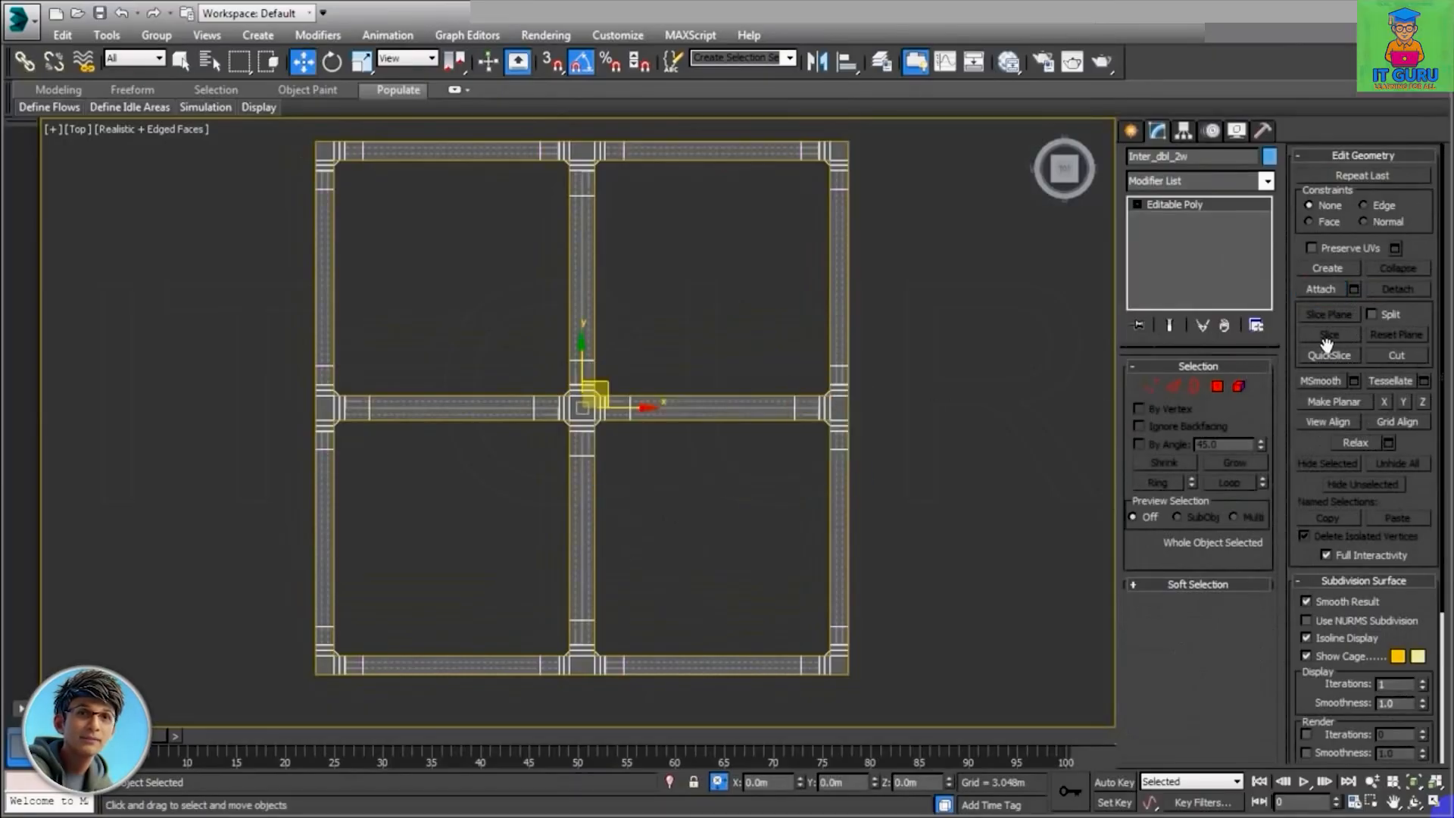
pyautogui.click(1320, 289)
pyautogui.click(839, 525)
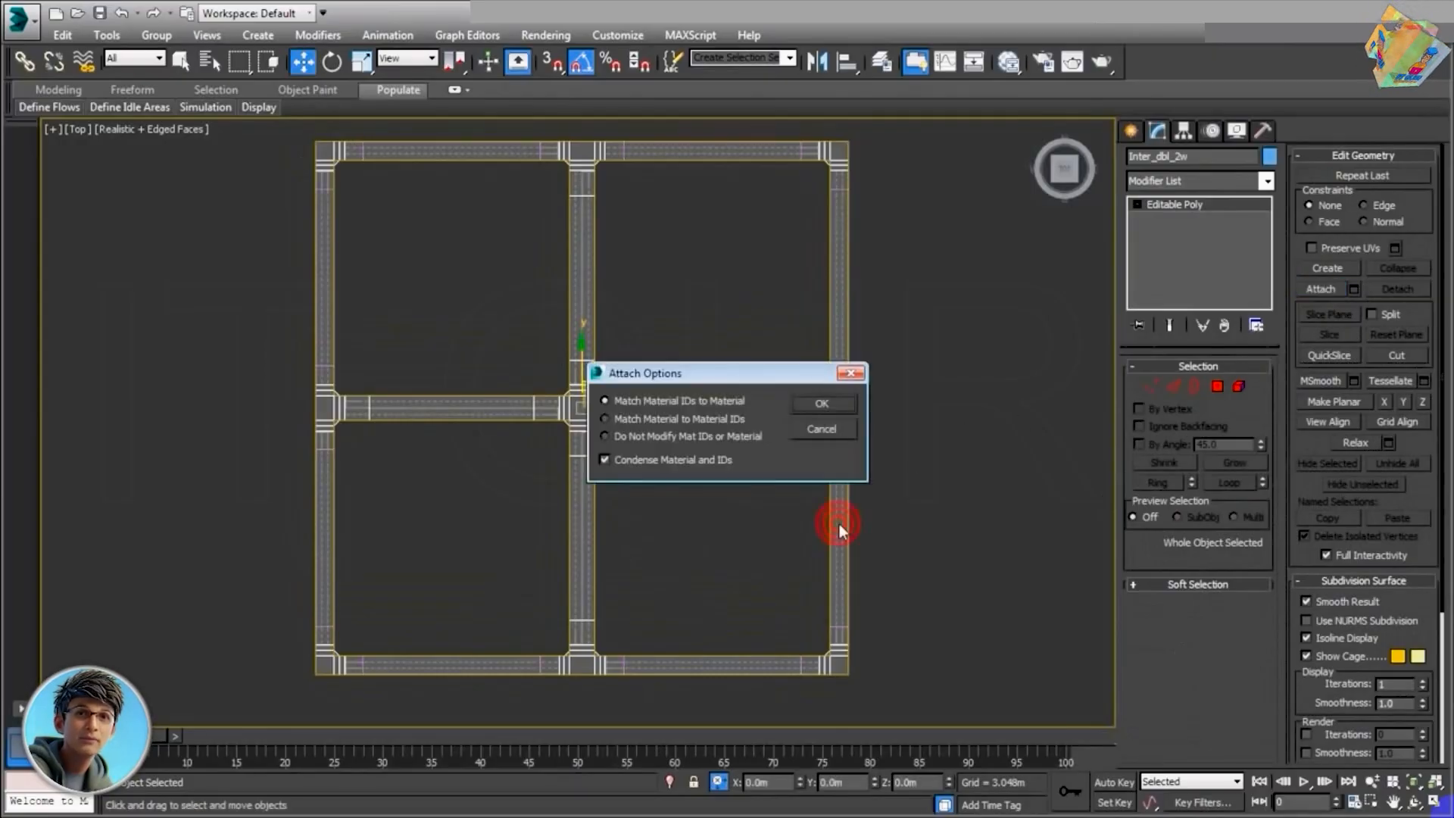
pyautogui.click(818, 405)
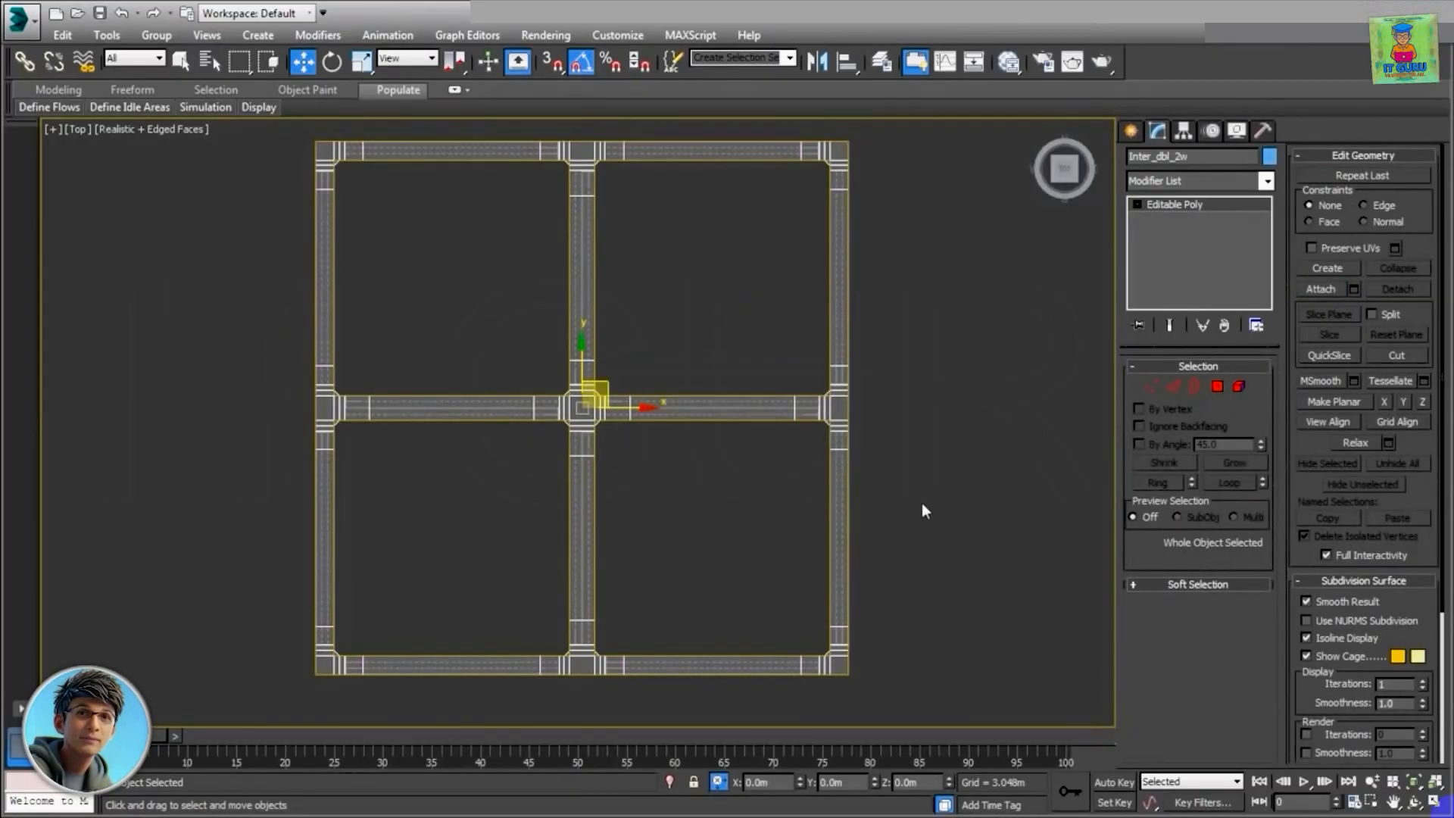
# Step: Delete all vertices below the road surface in the Front view so only the flat road tops remain
pyautogui.hotkey('alt', 'w')
pyautogui.hotkey('alt', 'w')
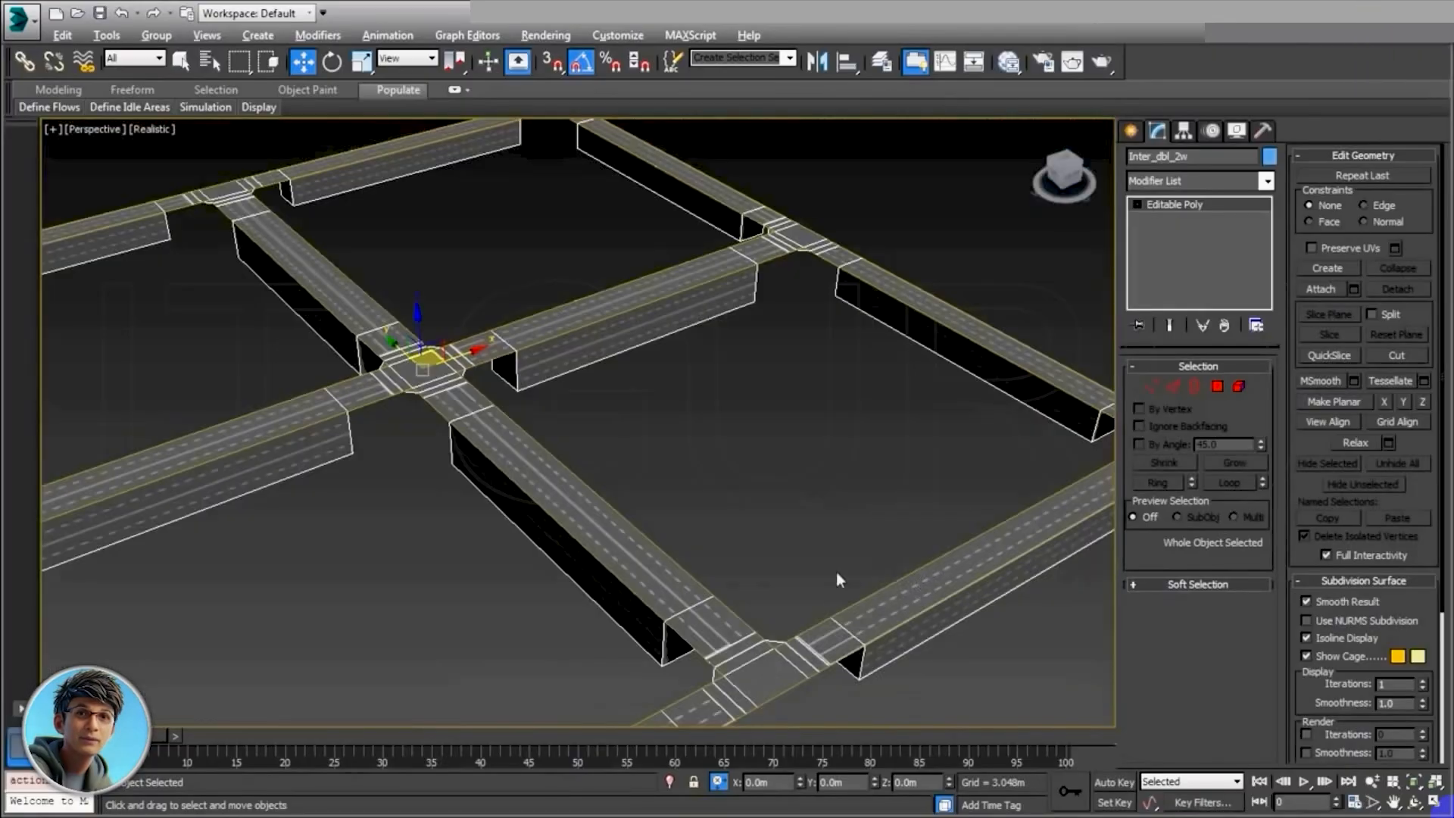
pyautogui.keyDown('alt'); pyautogui.moveTo(836, 571); pyautogui.dragTo(751, 516, button='middle'); pyautogui.keyUp('alt')
pyautogui.moveTo(784, 464); pyautogui.dragTo(823, 482, button='middle')
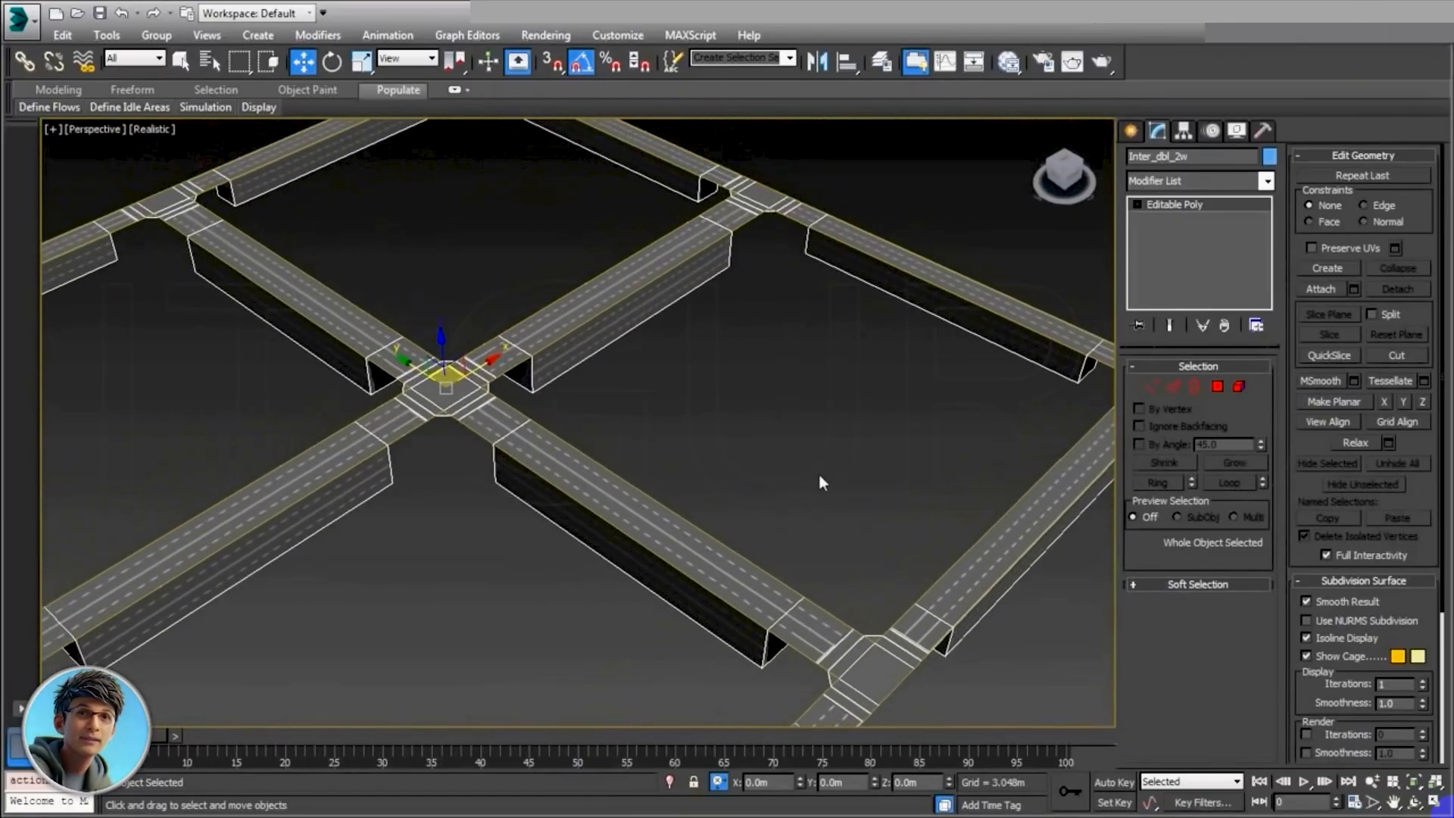
pyautogui.hotkey('alt', 'w')
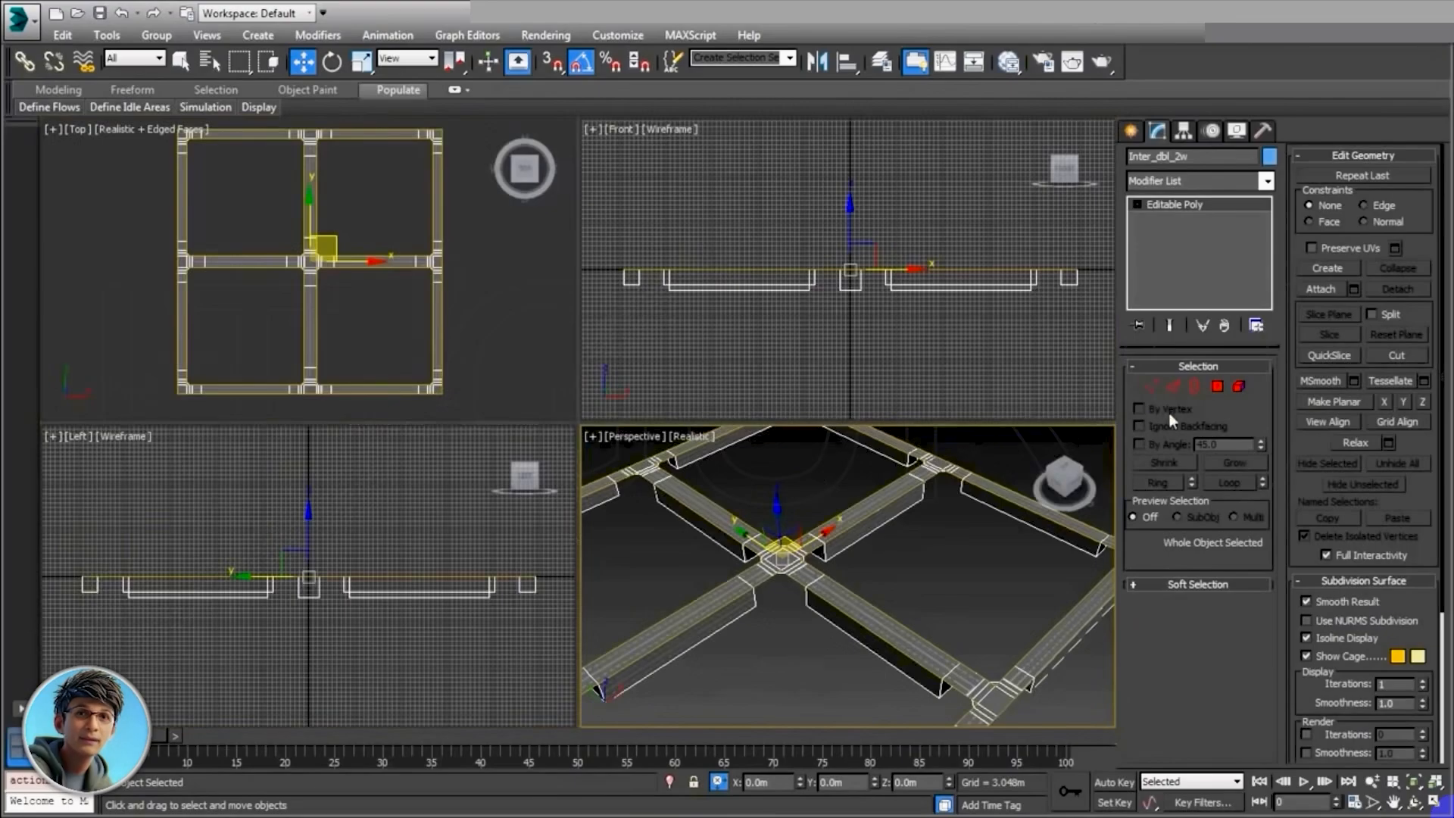
pyautogui.click(1151, 387)
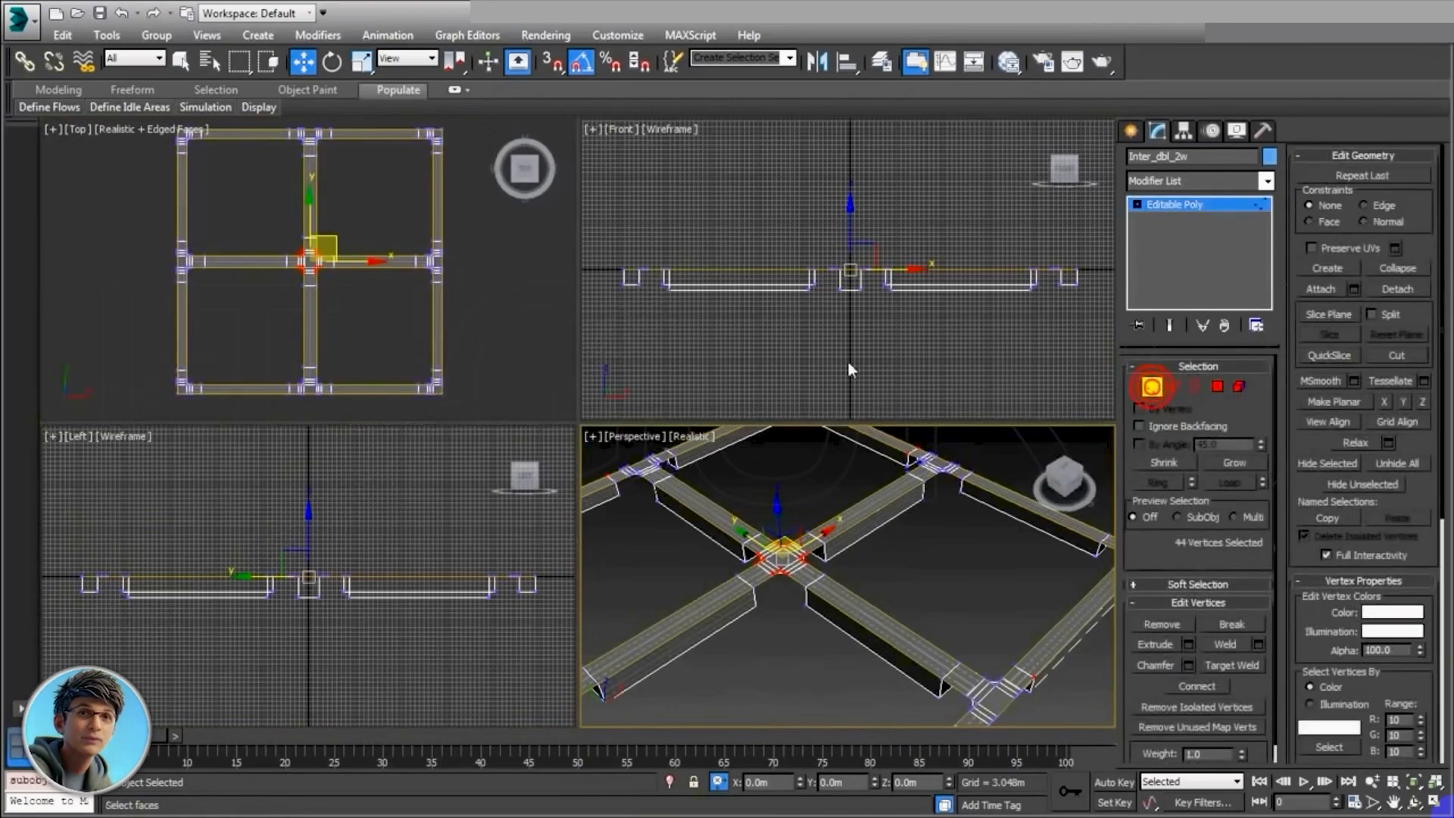
pyautogui.rightClick(609, 350)
pyautogui.moveTo(1037, 313); pyautogui.dragTo(1102, 280)
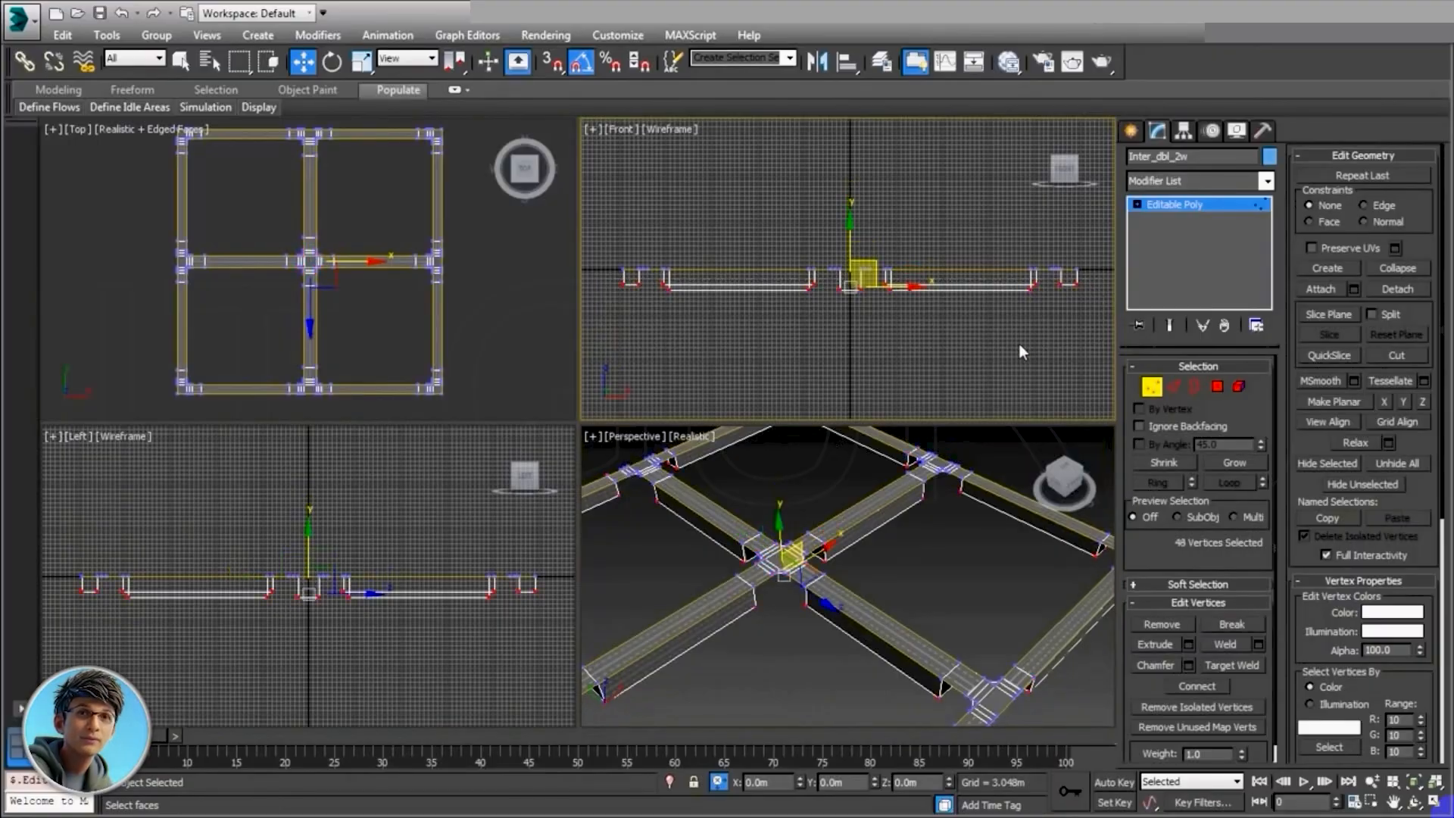
pyautogui.press('Delete')
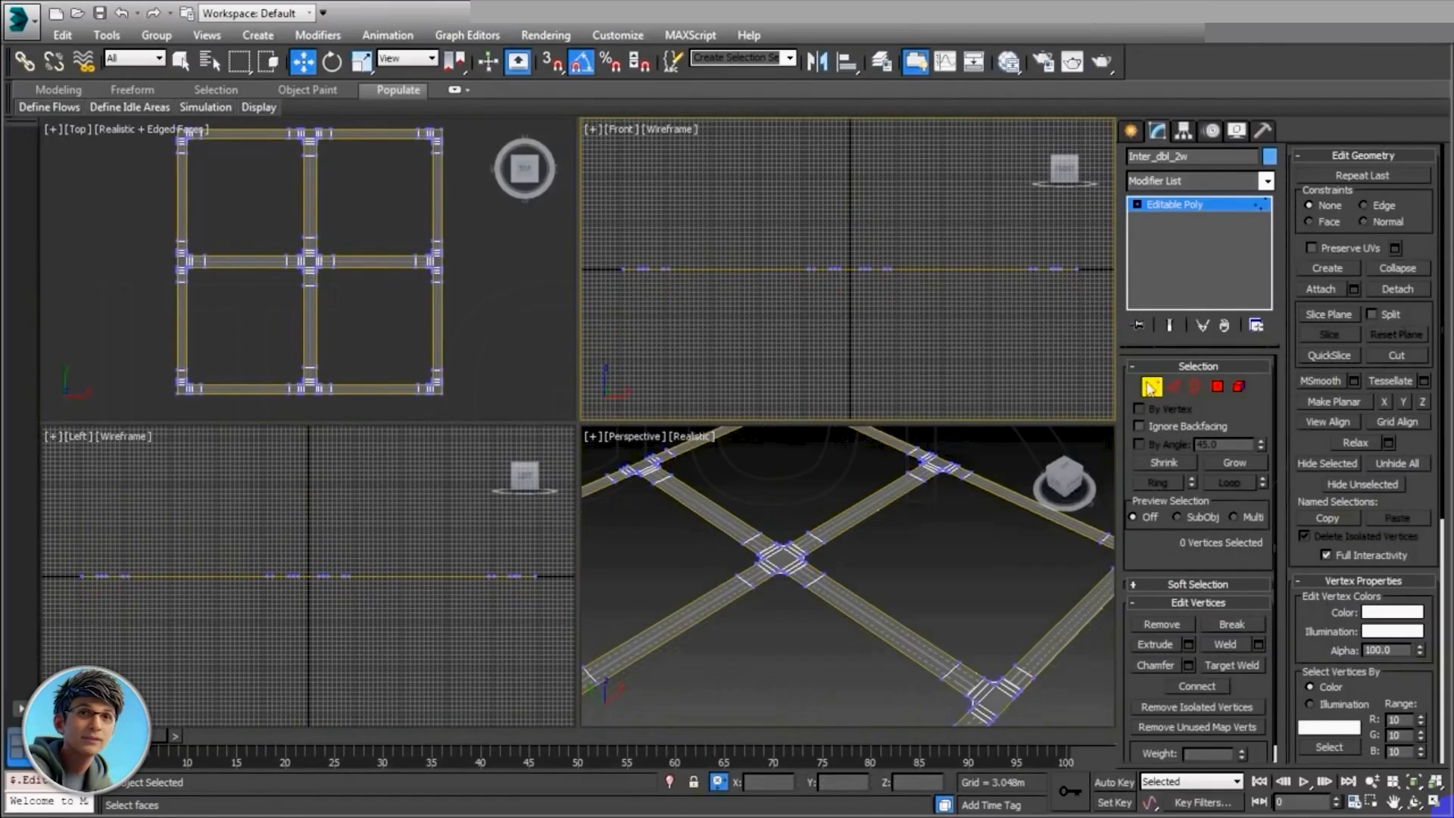
# Step: Select every vertex of the road grid in the Top view and weld them
pyautogui.keyDown('alt'); pyautogui.moveTo(974, 528); pyautogui.dragTo(924, 567, button='middle'); pyautogui.keyUp('alt')
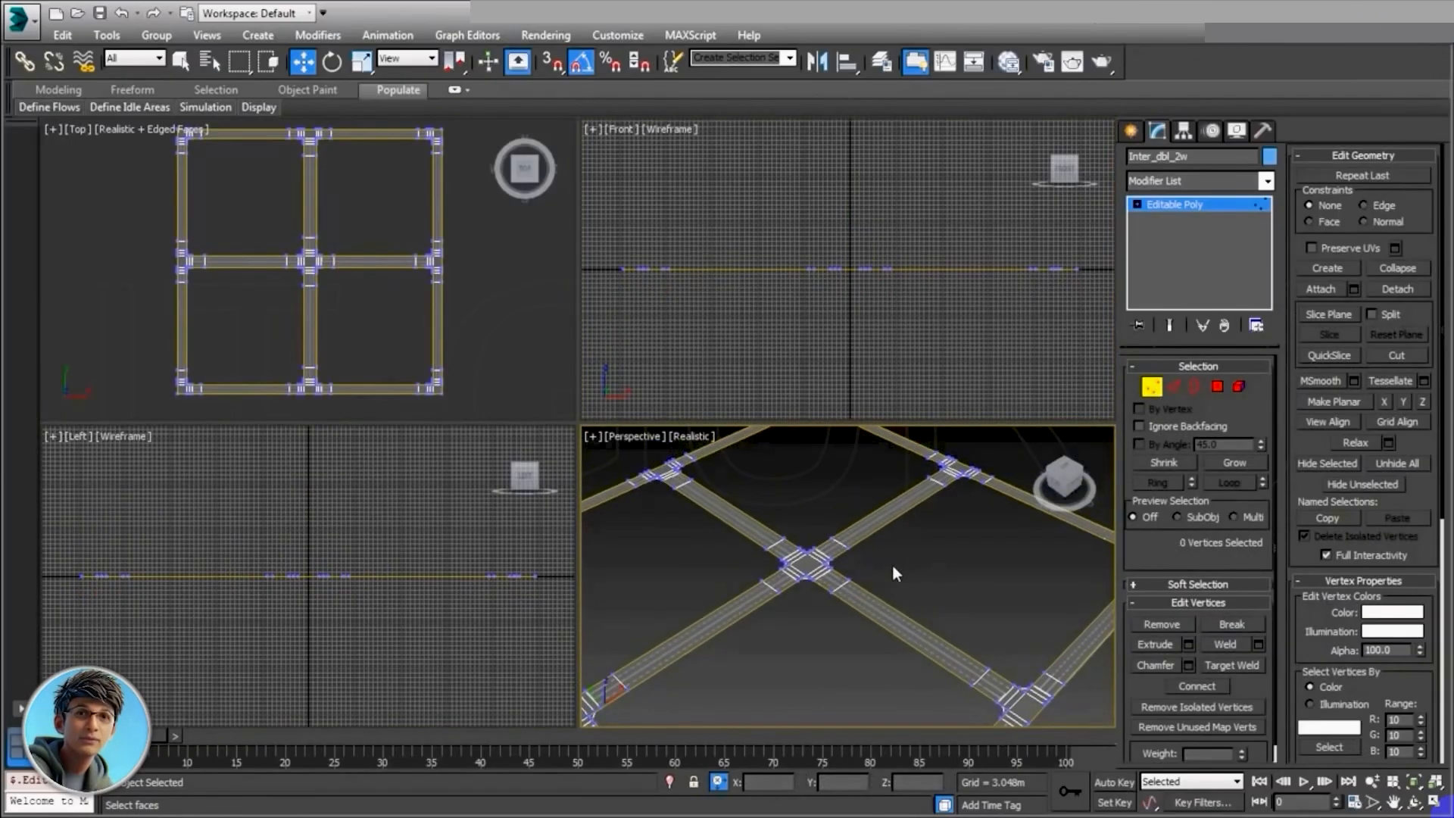
pyautogui.moveTo(153, 412); pyautogui.dragTo(470, 127)
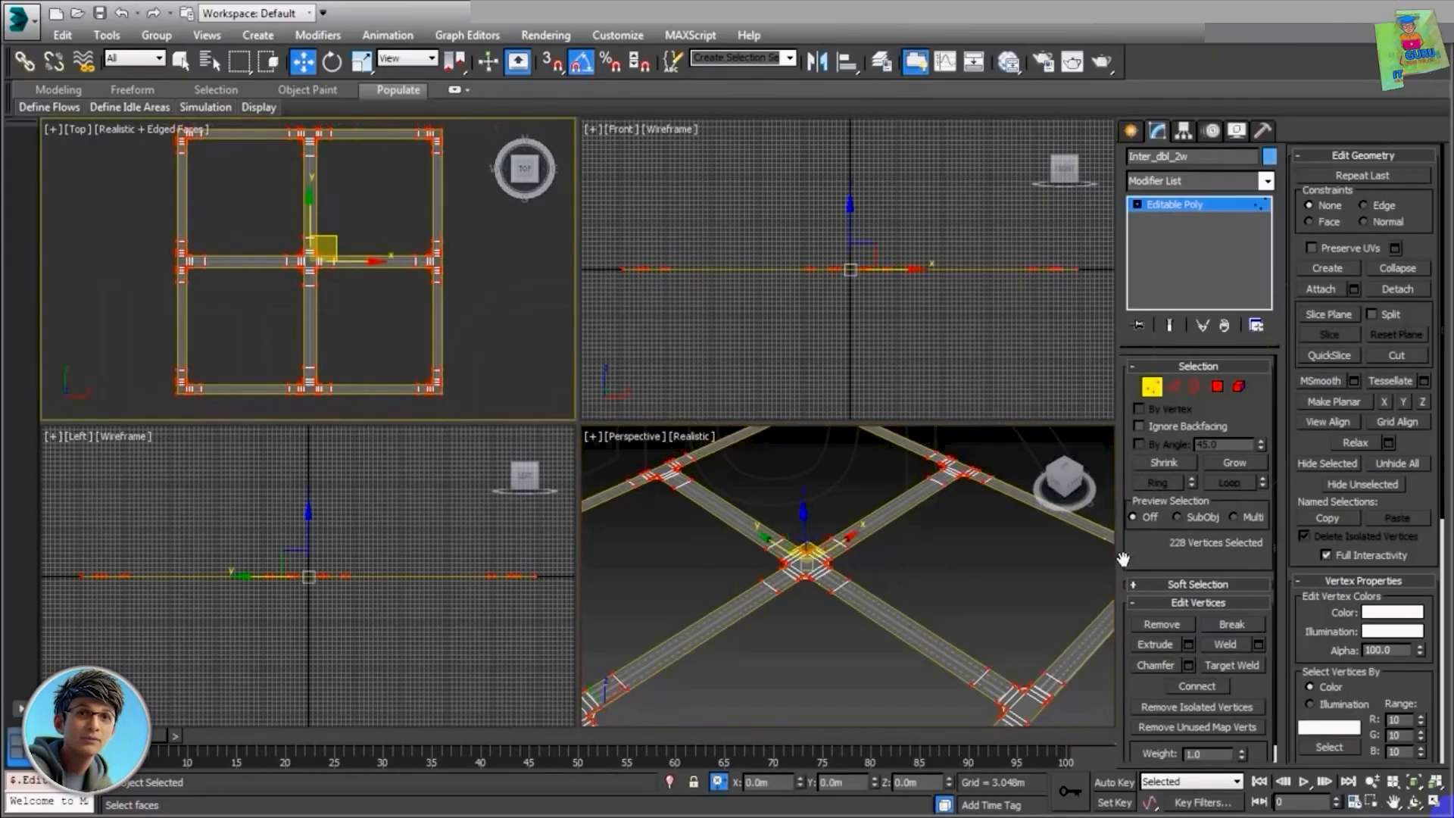
pyautogui.moveTo(1136, 555); pyautogui.dragTo(1139, 517)
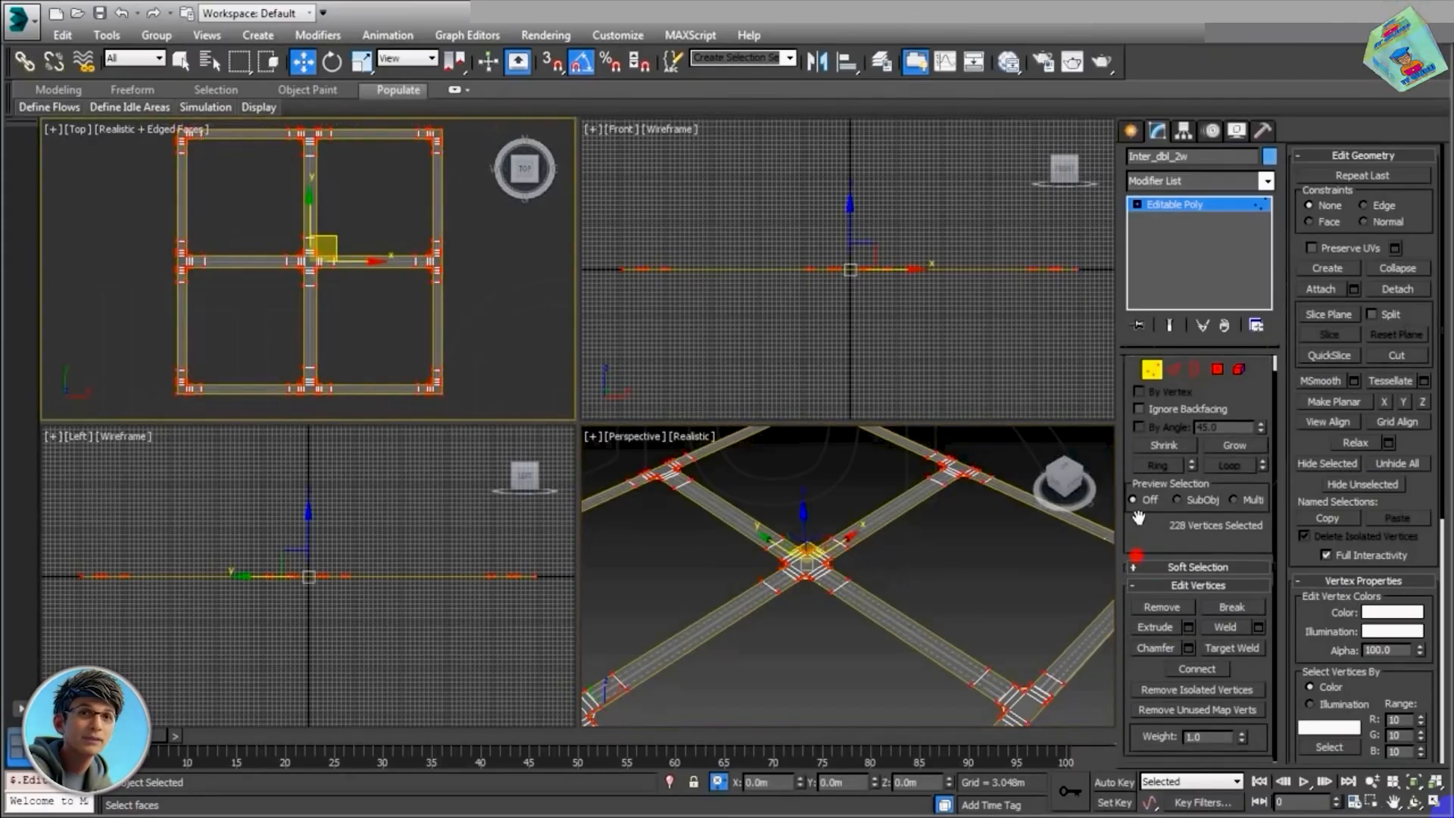
pyautogui.click(1225, 627)
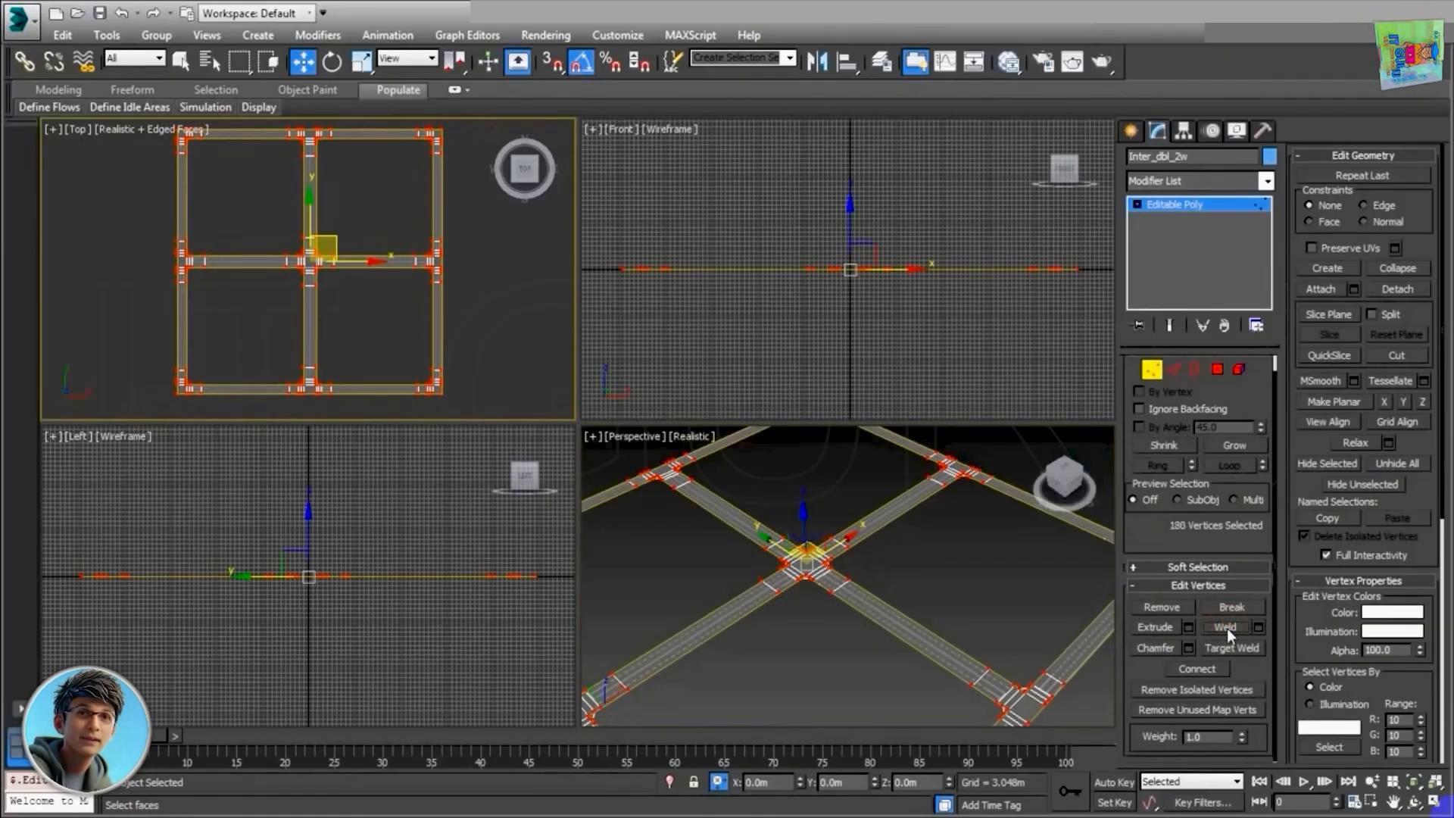
# Step: Leave Vertex level on the merged road grid and maximize the Perspective view
pyautogui.click(1151, 371)
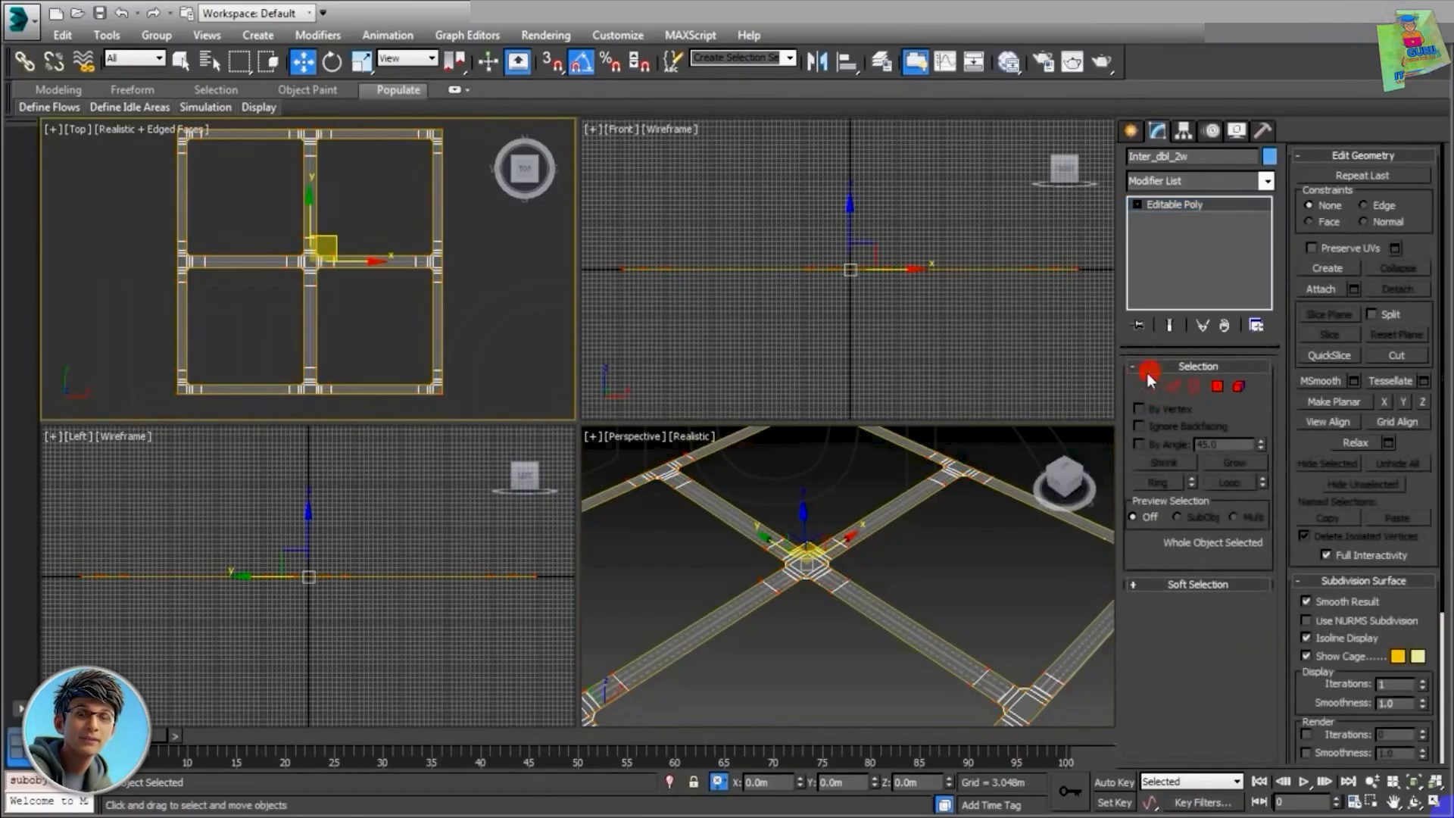
pyautogui.hotkey('alt', 'w')
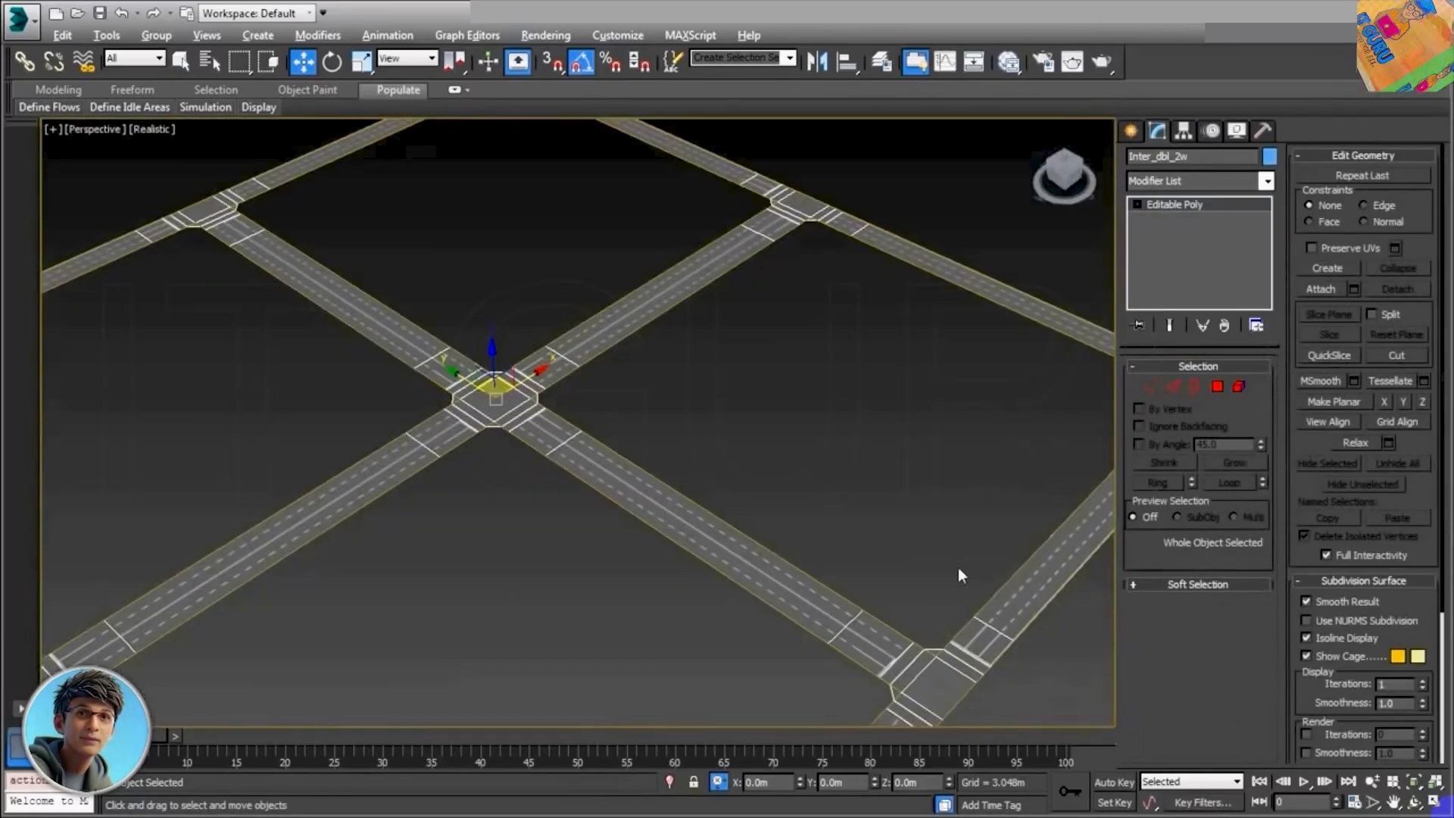
pyautogui.moveTo(880, 505); pyautogui.dragTo(915, 479, button='middle')
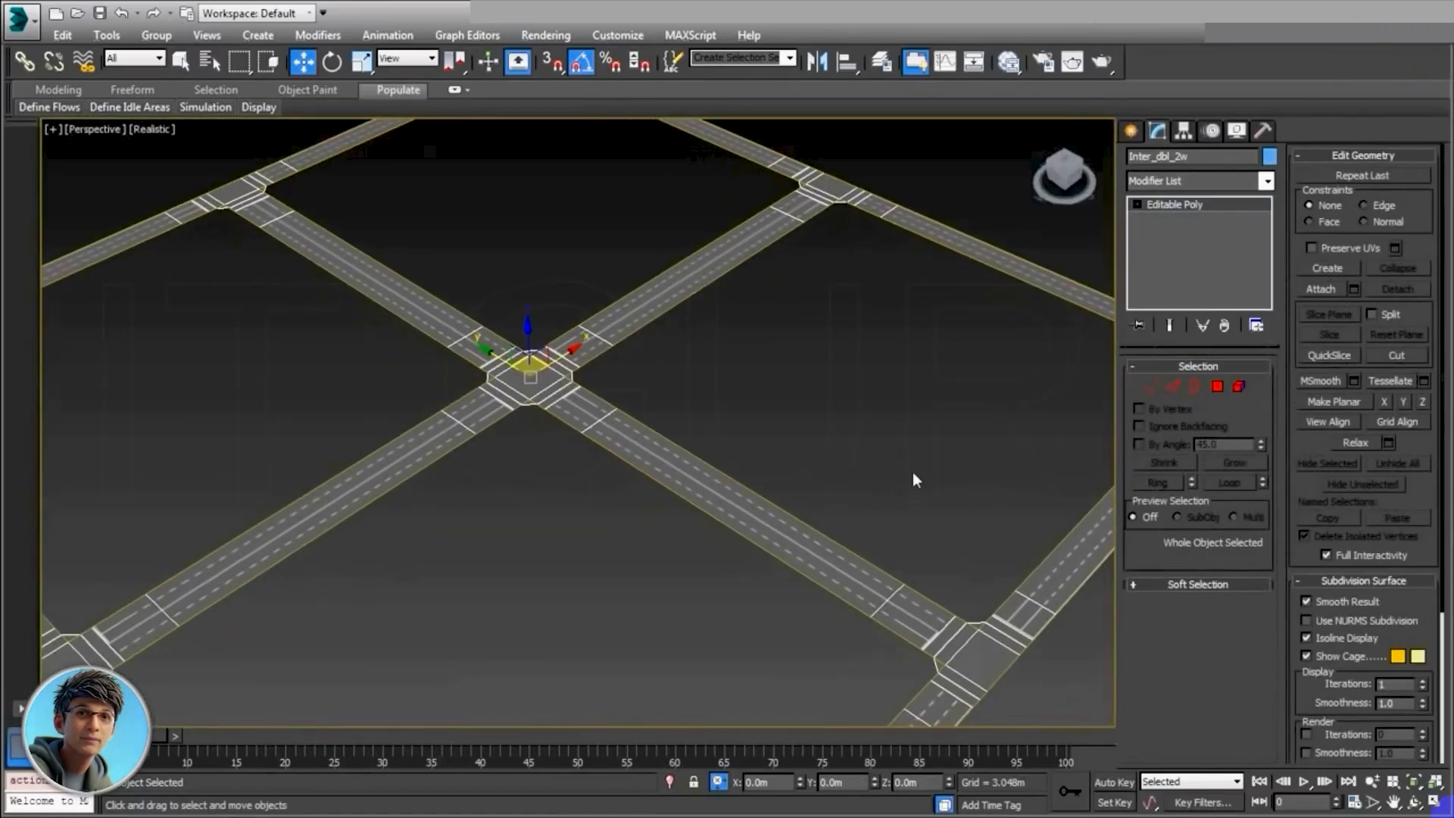
# Step: Clear all nodes from the Roads view of the Slate Material Editor and pick the merged road grid's material into it
pyautogui.click(1011, 73)
pyautogui.scroll(-4, 292, 547)
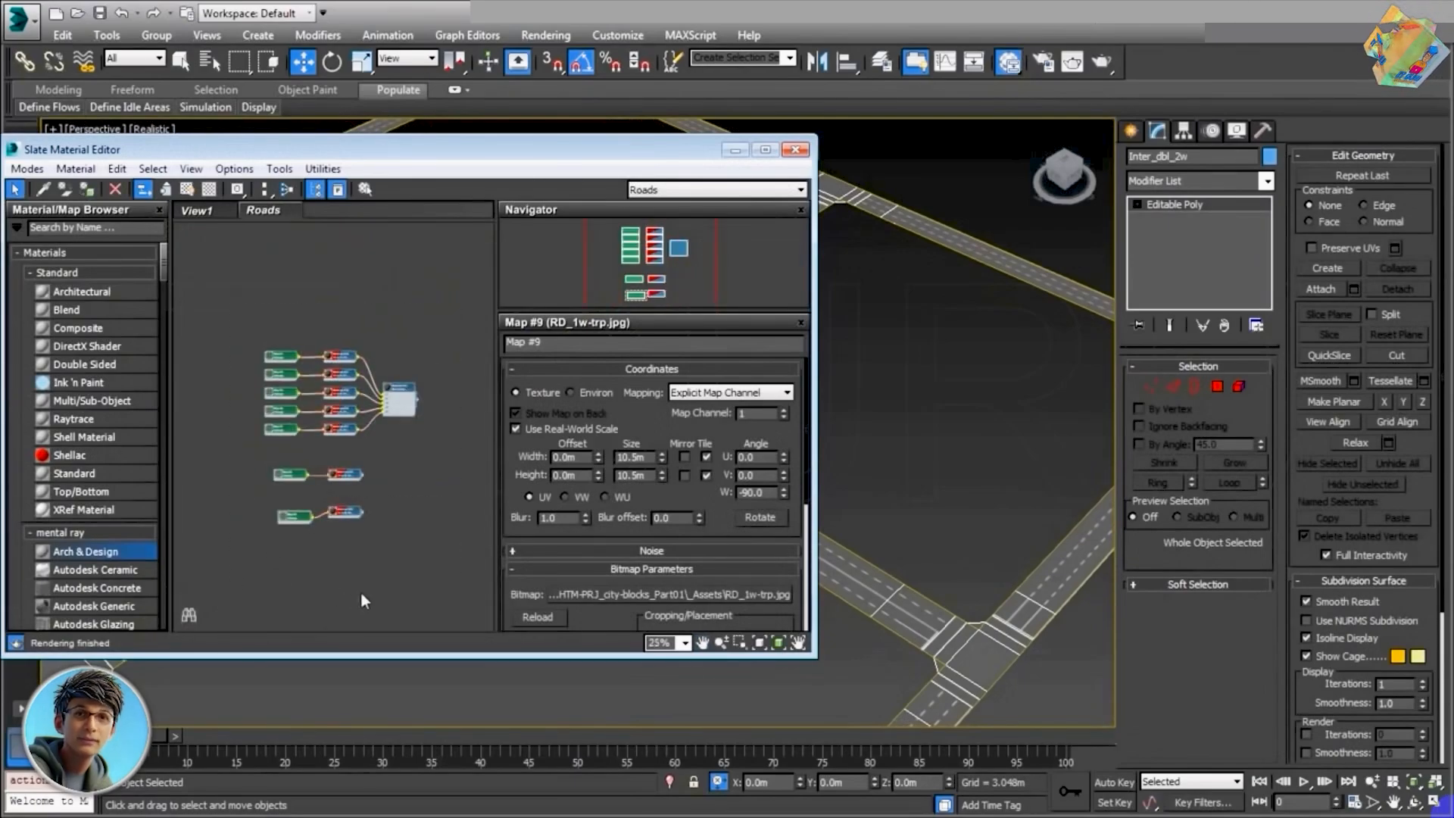
pyautogui.press('Delete')
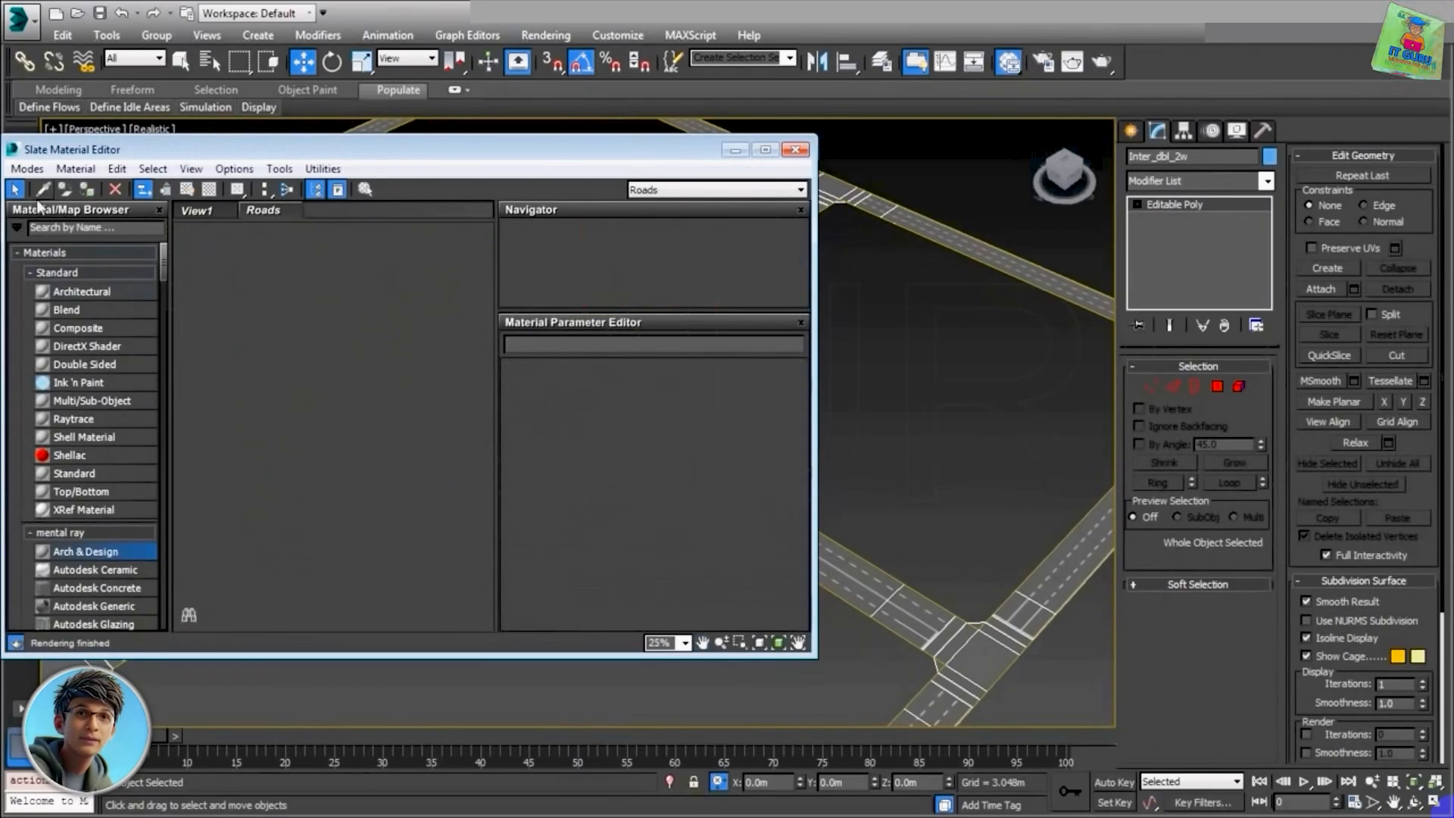
pyautogui.click(43, 189)
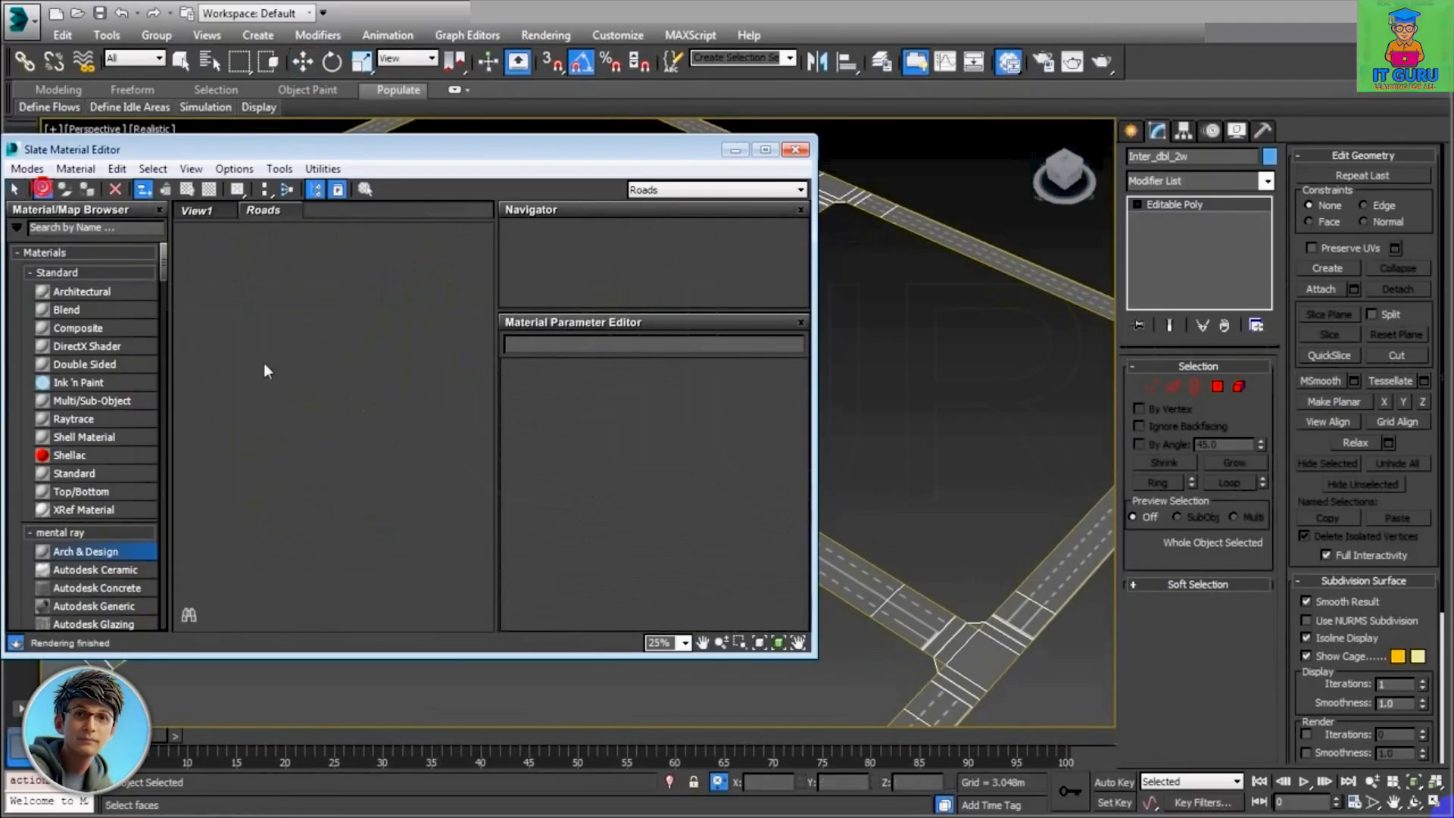
pyautogui.click(841, 569)
pyautogui.scroll(-5, 287, 443)
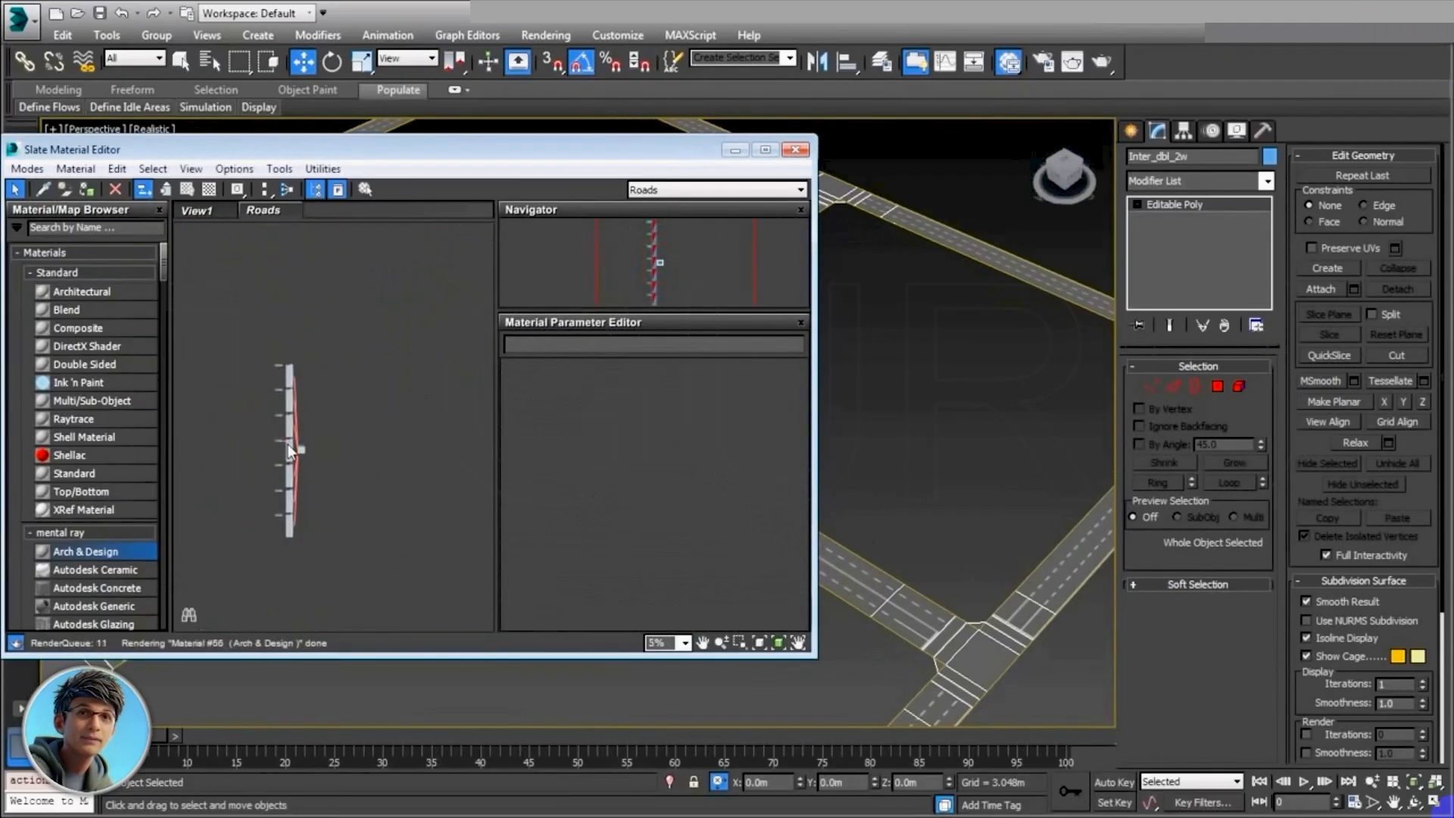
# Step: Examine the bitmap and Arch & Design nodes that feed the road grid's combined multi-material
pyautogui.scroll(6, 286, 454)
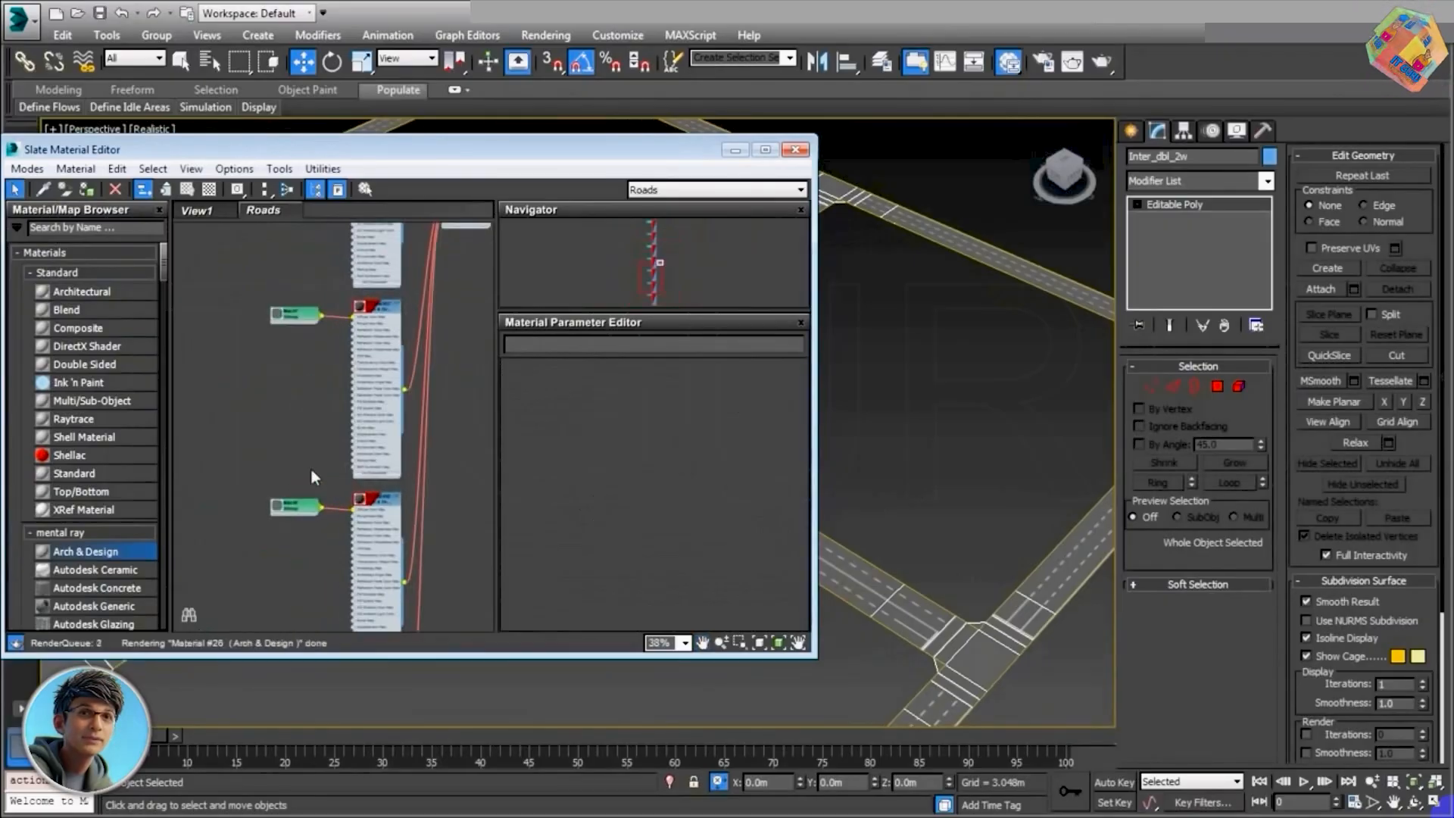
pyautogui.scroll(2, 315, 477)
pyautogui.moveTo(315, 580); pyautogui.dragTo(344, 440, button='middle')
pyautogui.scroll(4, 280, 431)
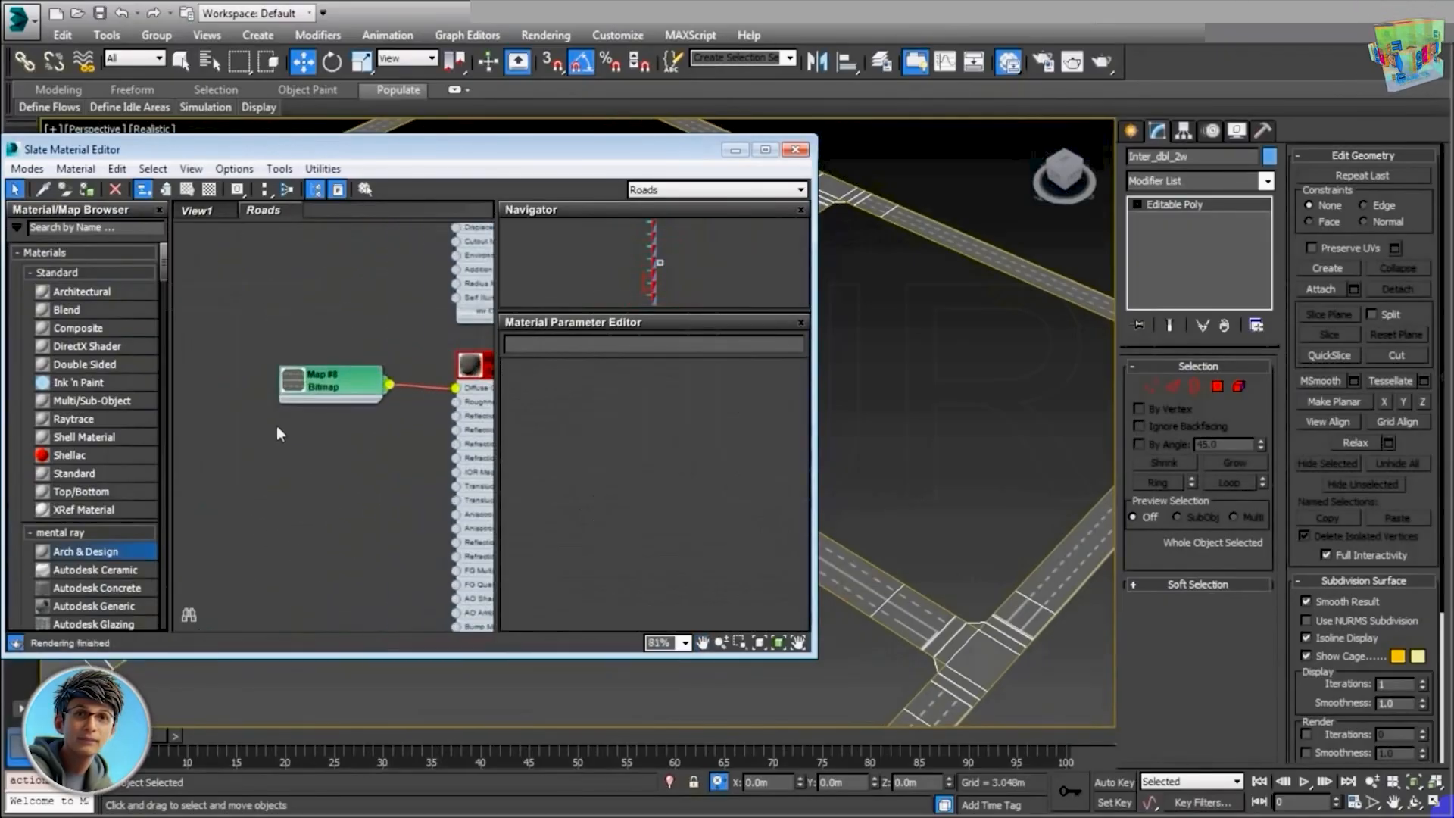
pyautogui.scroll(-9, 295, 408)
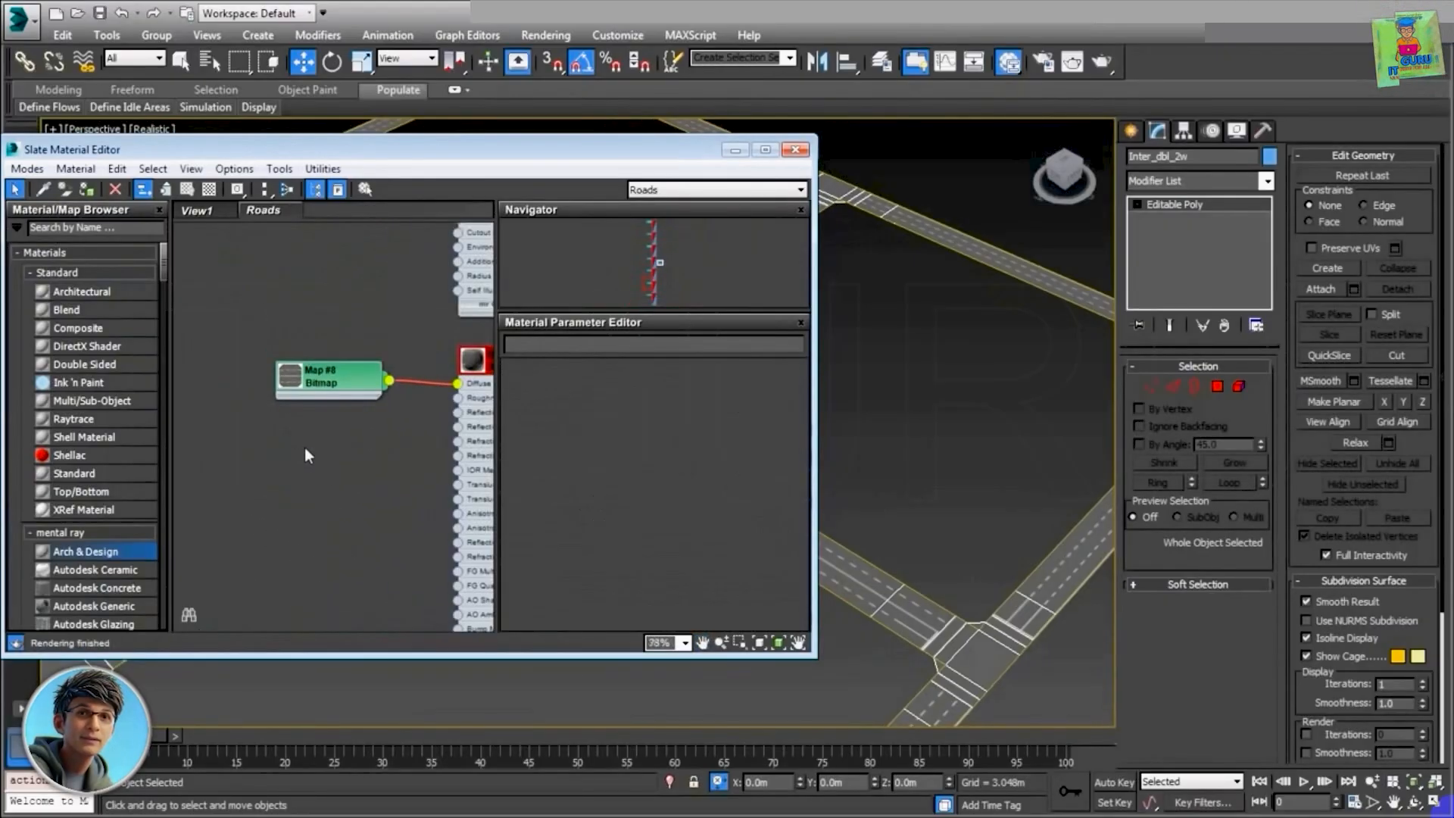
pyautogui.scroll(7, 312, 492)
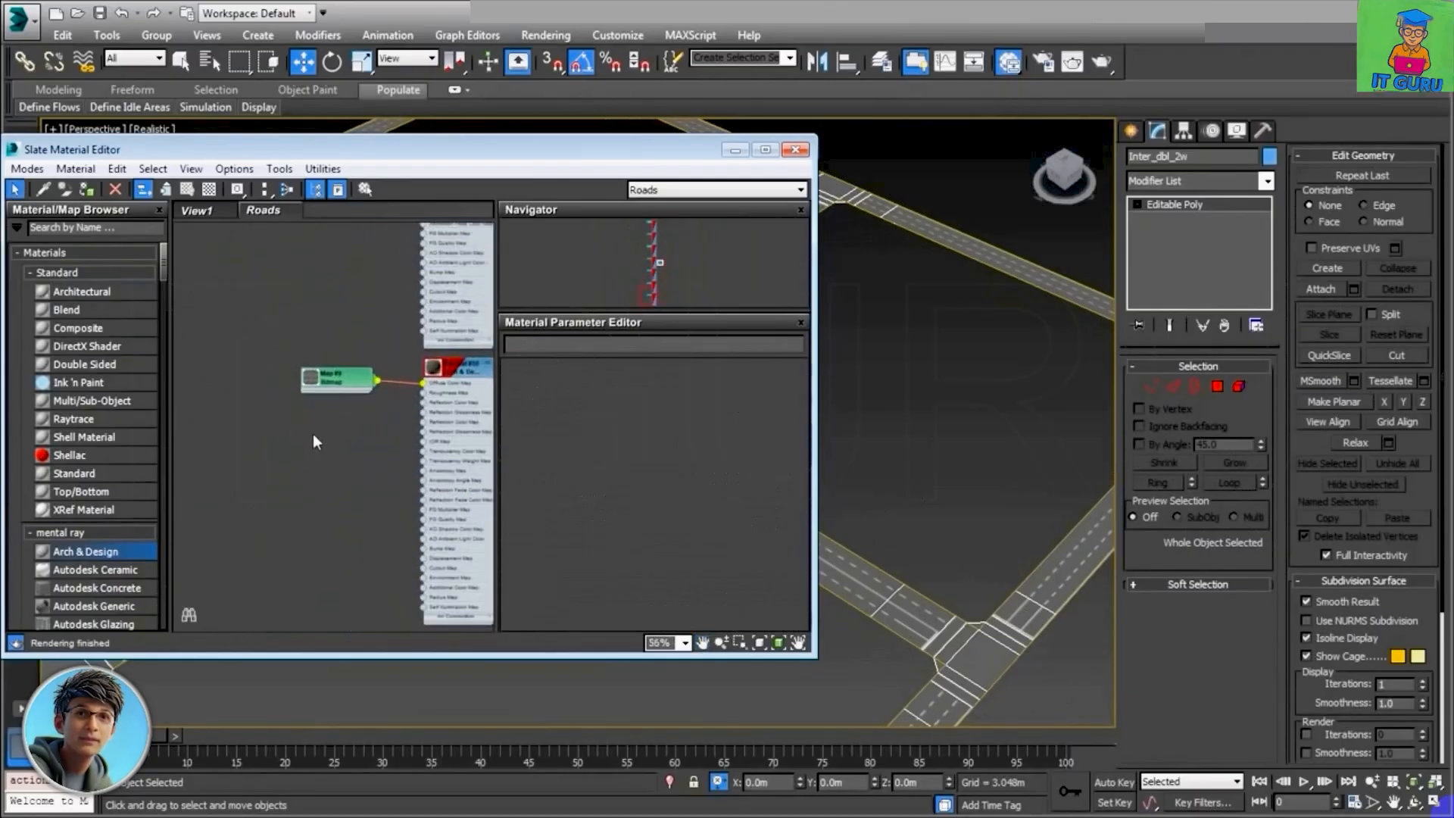
pyautogui.scroll(-9, 282, 387)
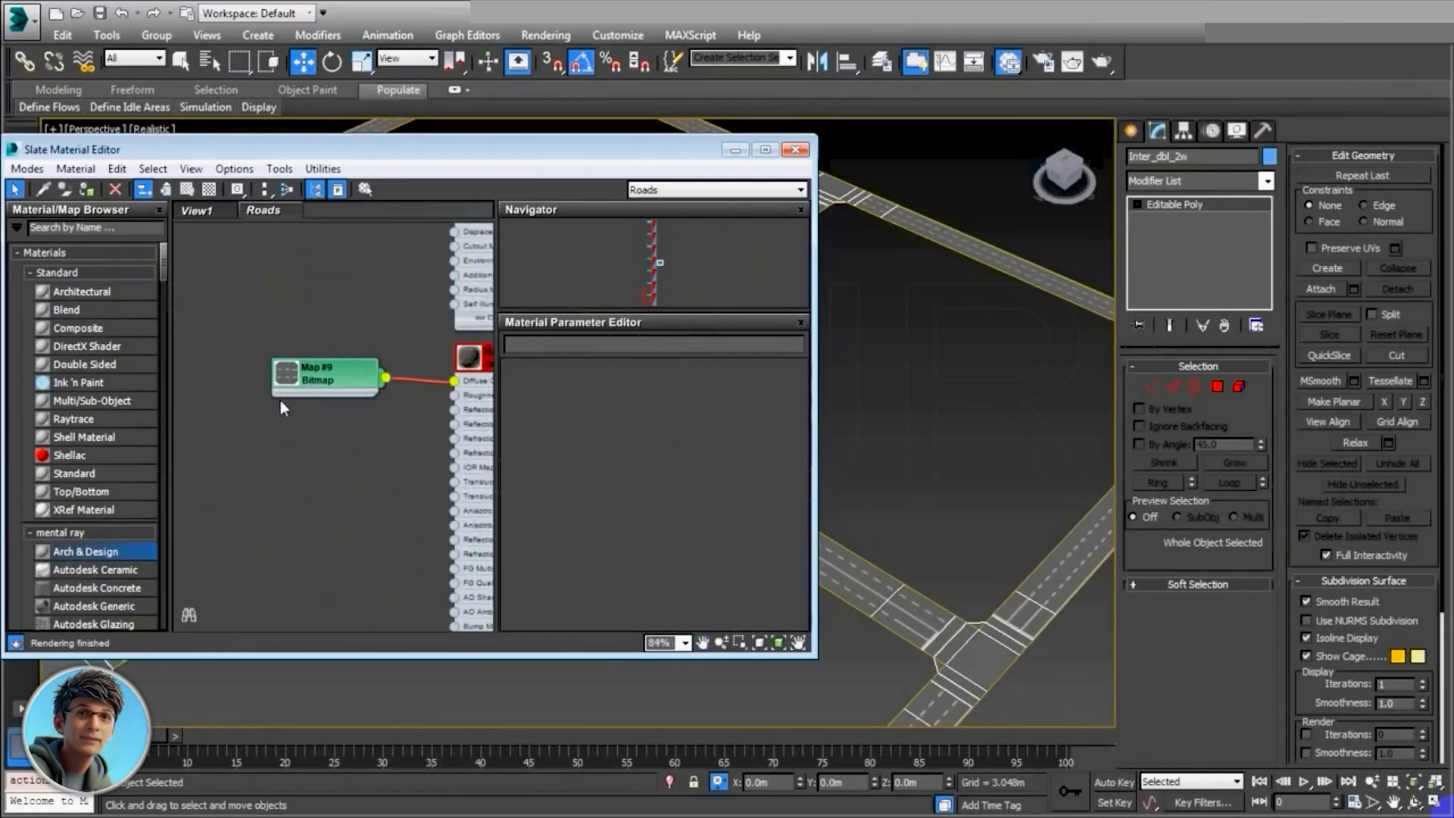
pyautogui.moveTo(311, 362); pyautogui.dragTo(296, 496, button='middle')
pyautogui.scroll(-5, 298, 496)
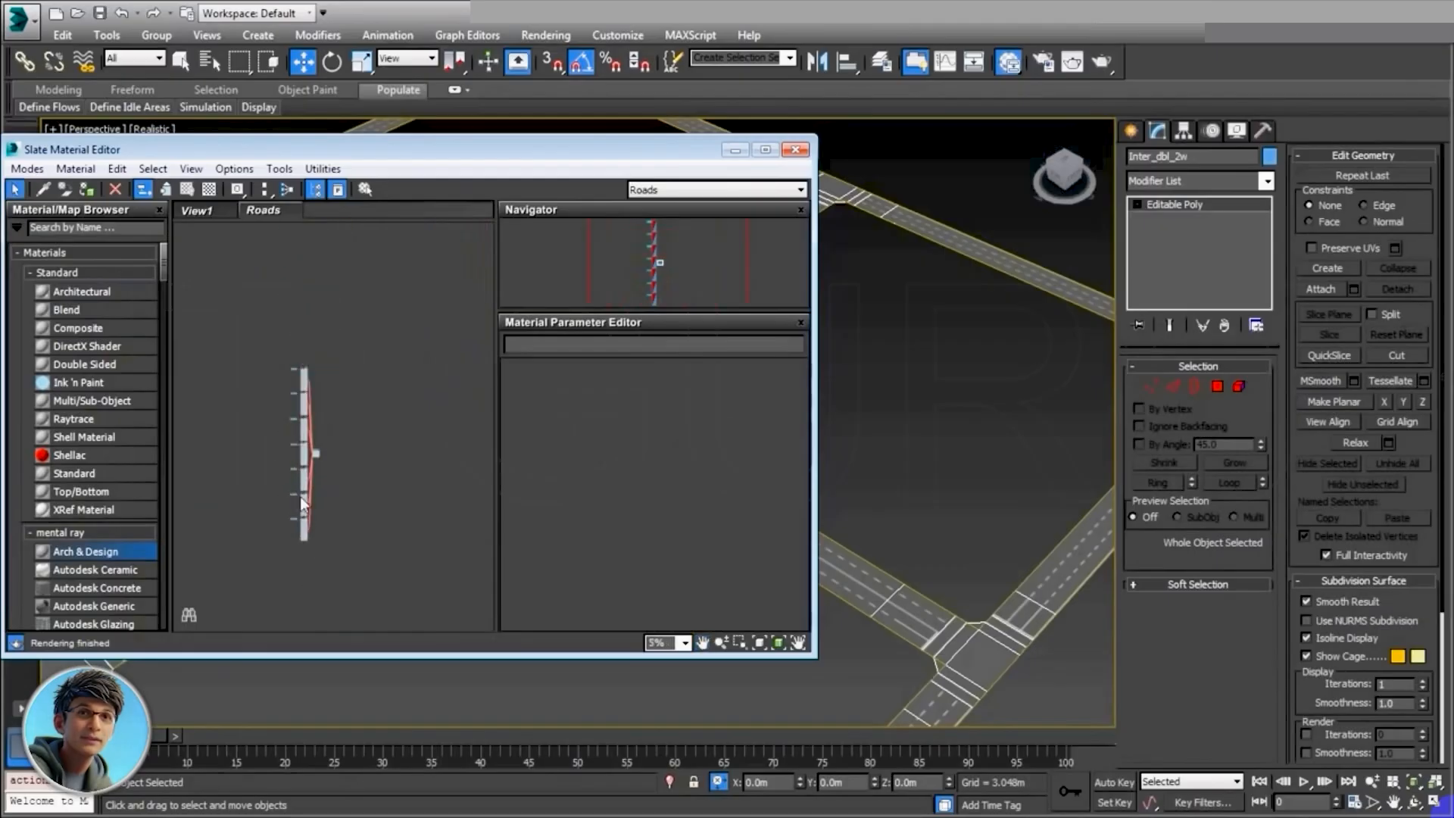
pyautogui.scroll(4, 300, 492)
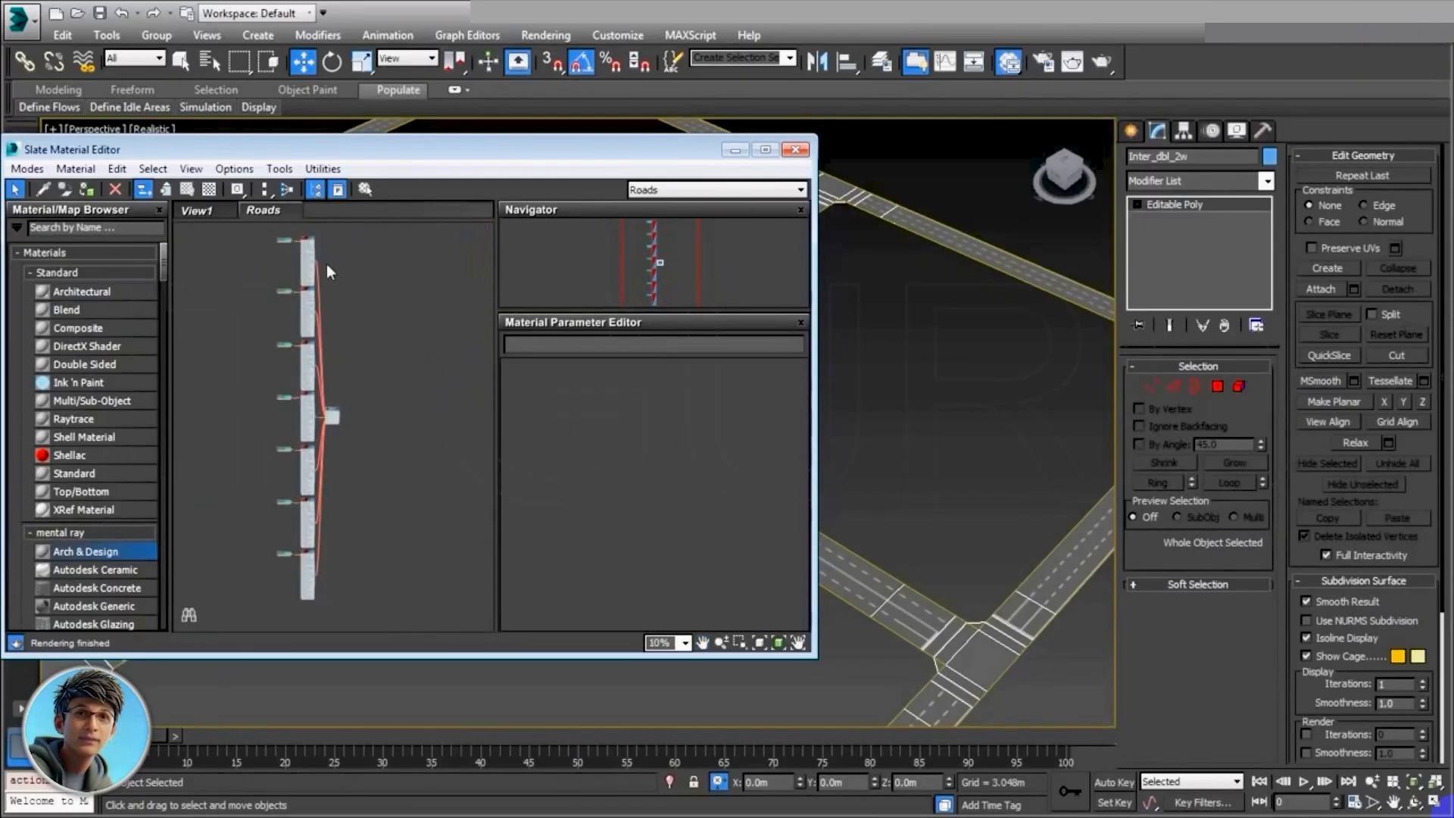
# Step: Collapse all the selected road material nodes and lay out the whole node tree neatly
pyautogui.moveTo(318, 227); pyautogui.dragTo(299, 619)
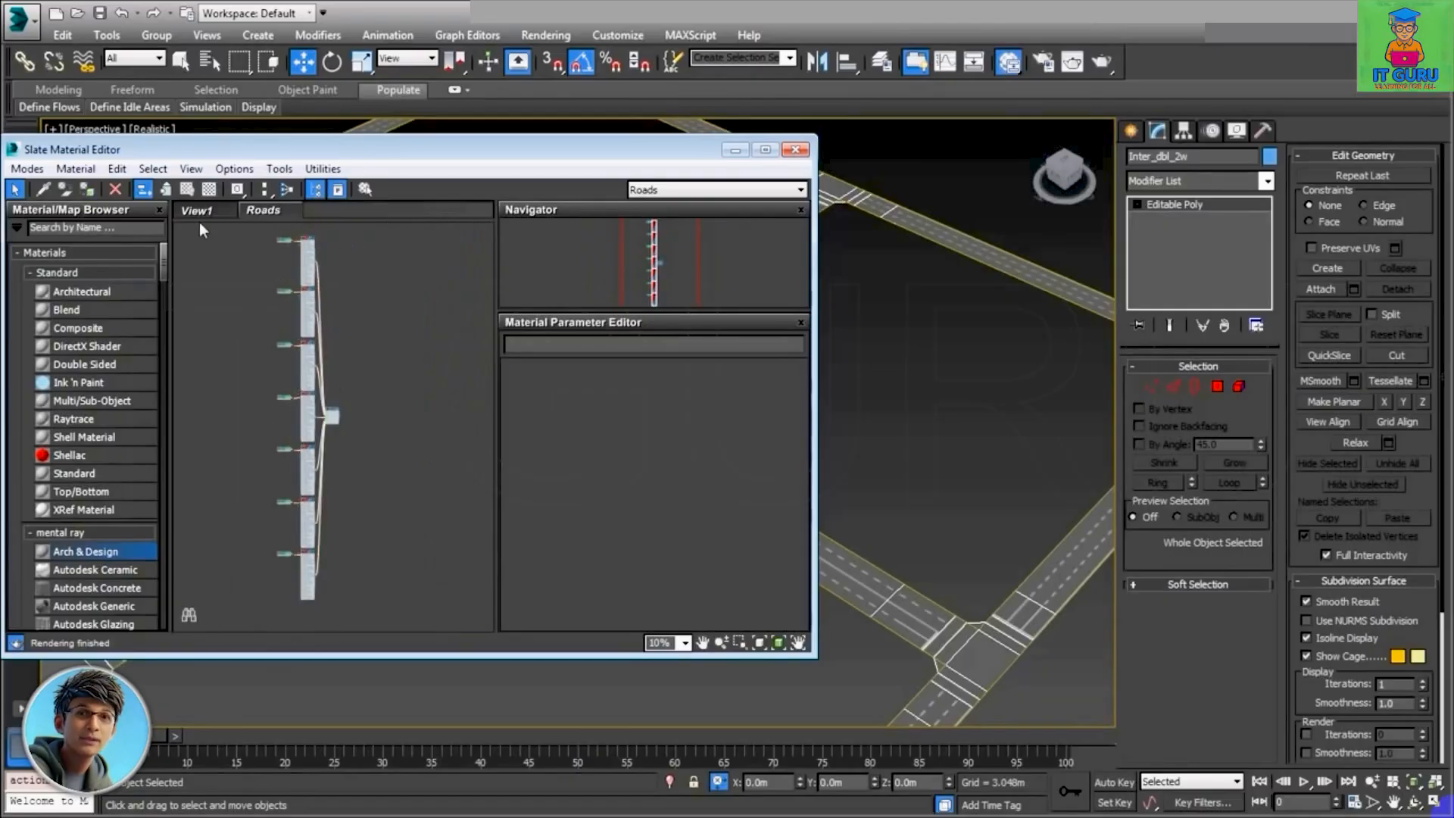
pyautogui.click(191, 168)
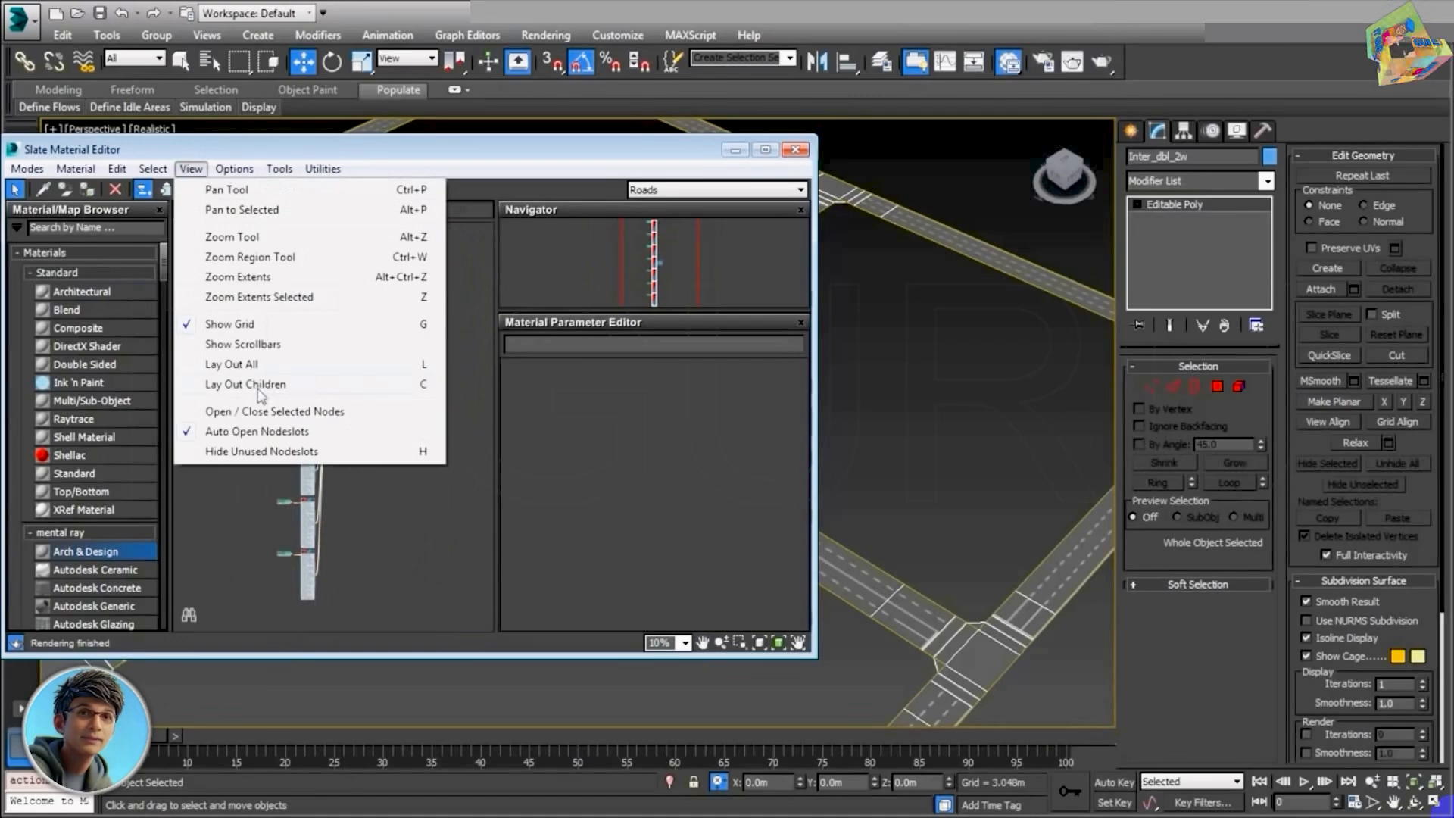
pyautogui.click(271, 412)
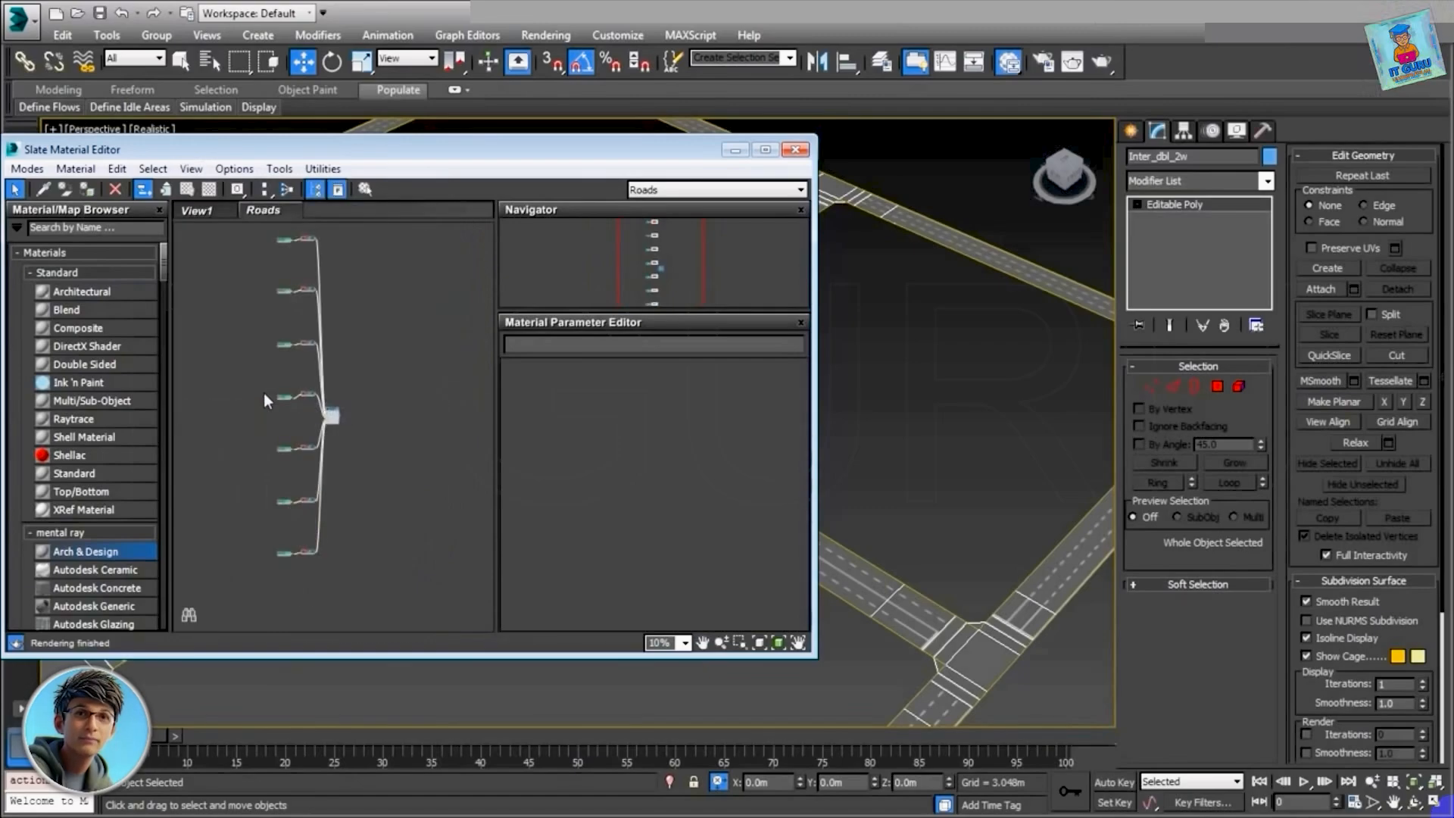
pyautogui.click(262, 195)
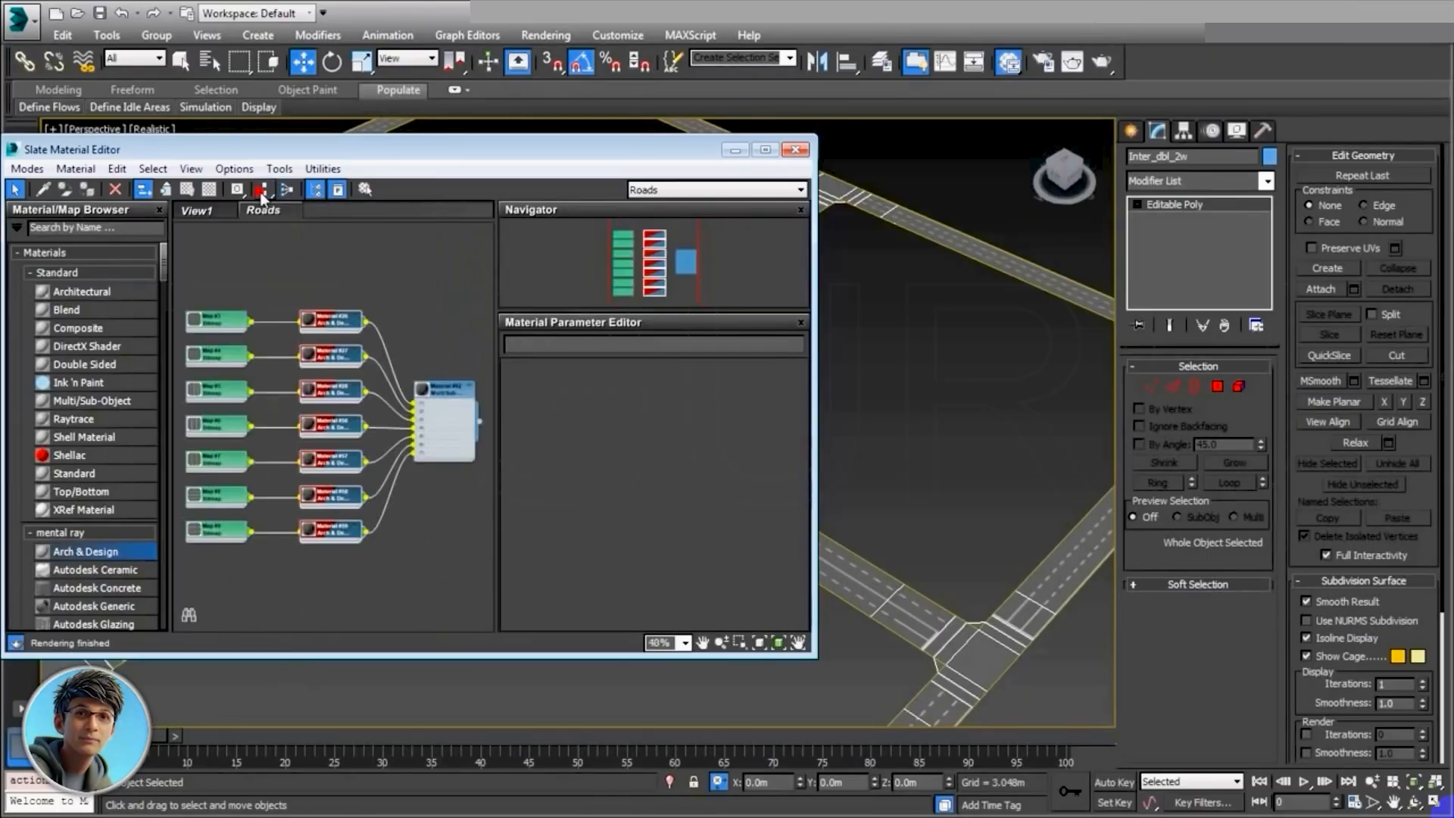
# Step: Review the bitmap maps connected to the road materials, including Map #5 to Map #9, and close the material editor
pyautogui.click(399, 568)
pyautogui.scroll(1, 243, 528)
pyautogui.moveTo(242, 529); pyautogui.dragTo(316, 512, button='middle')
pyautogui.scroll(6, 317, 512)
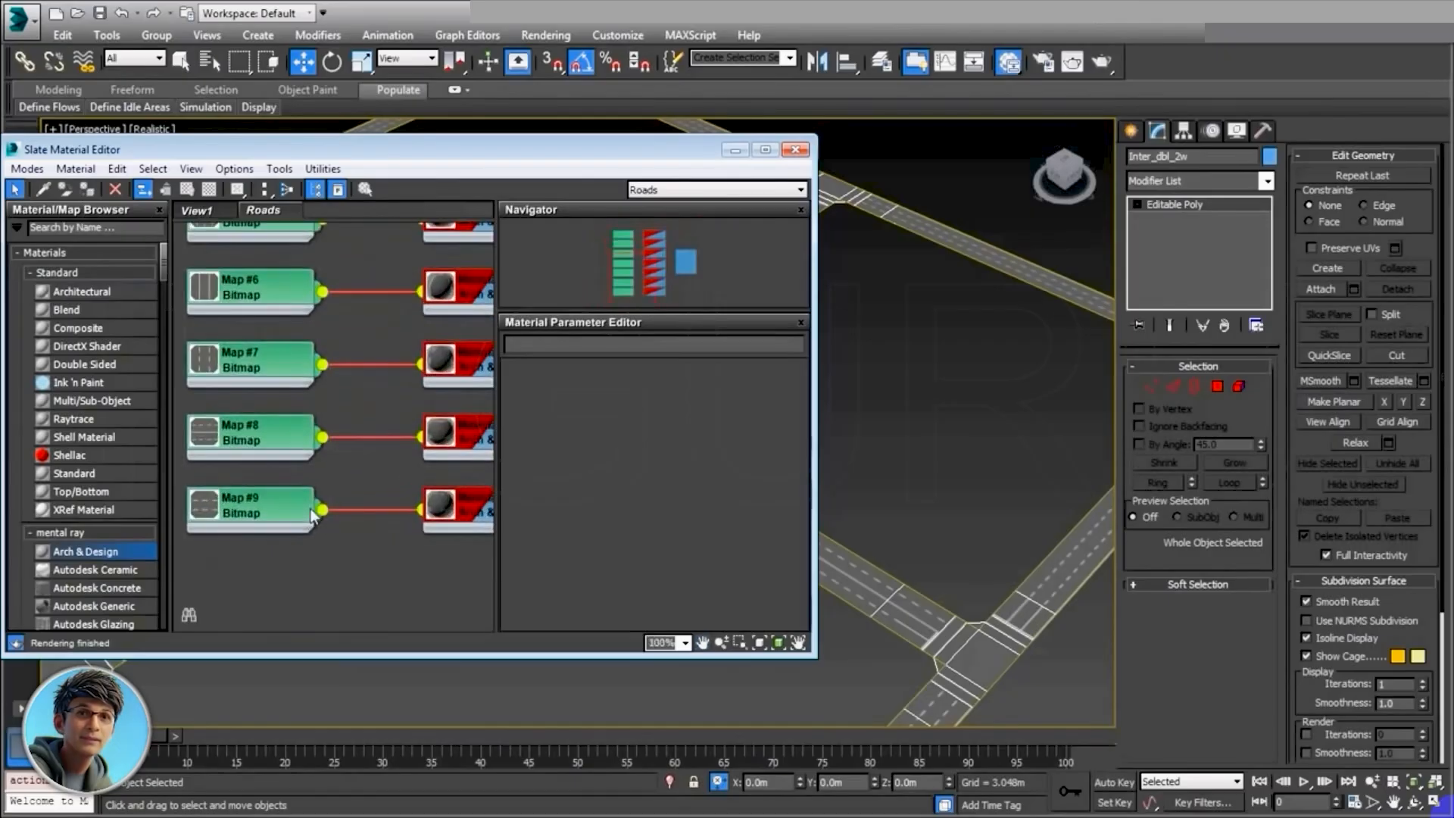
pyautogui.moveTo(301, 580); pyautogui.dragTo(309, 615, button='middle')
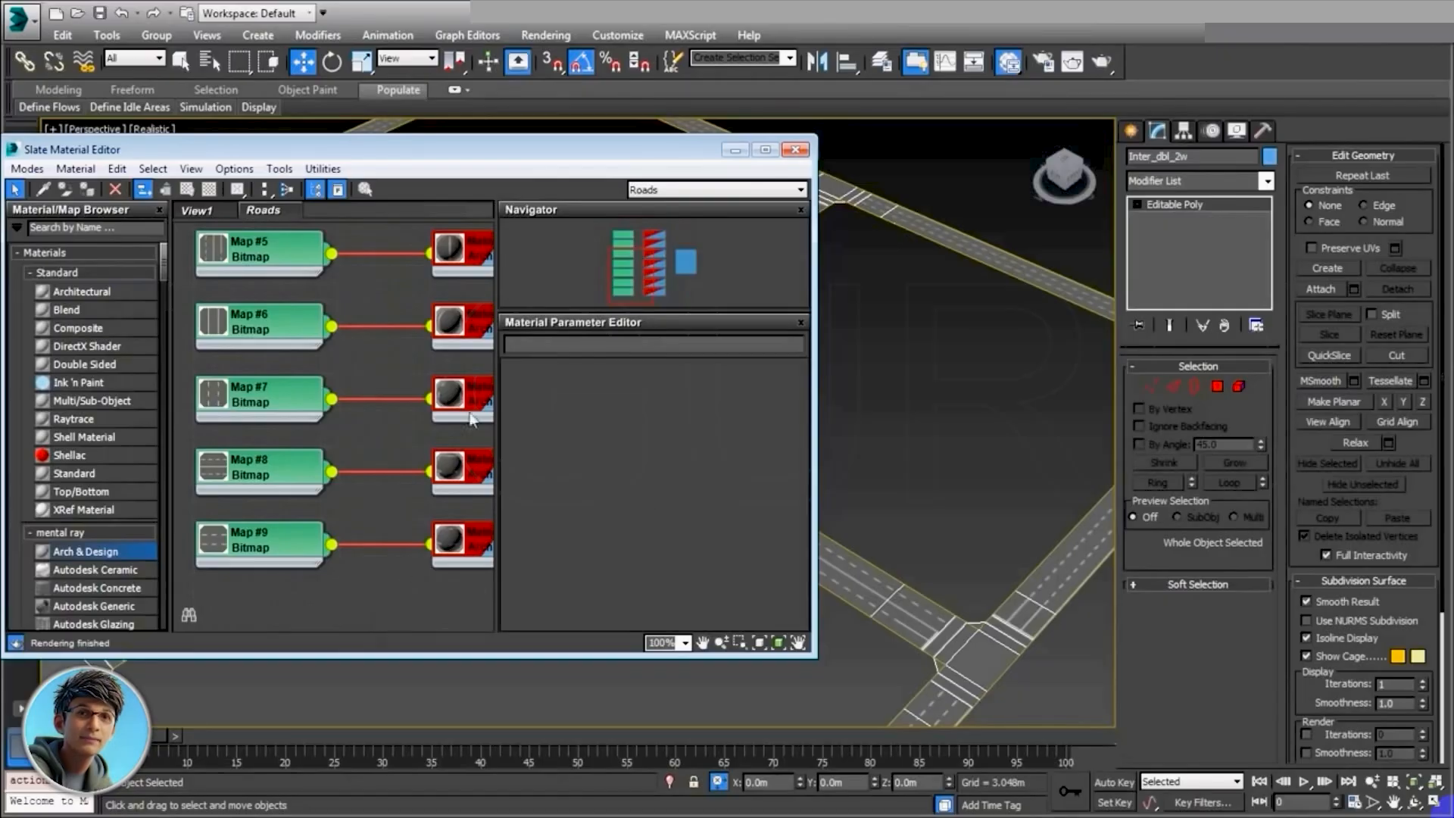
pyautogui.click(795, 149)
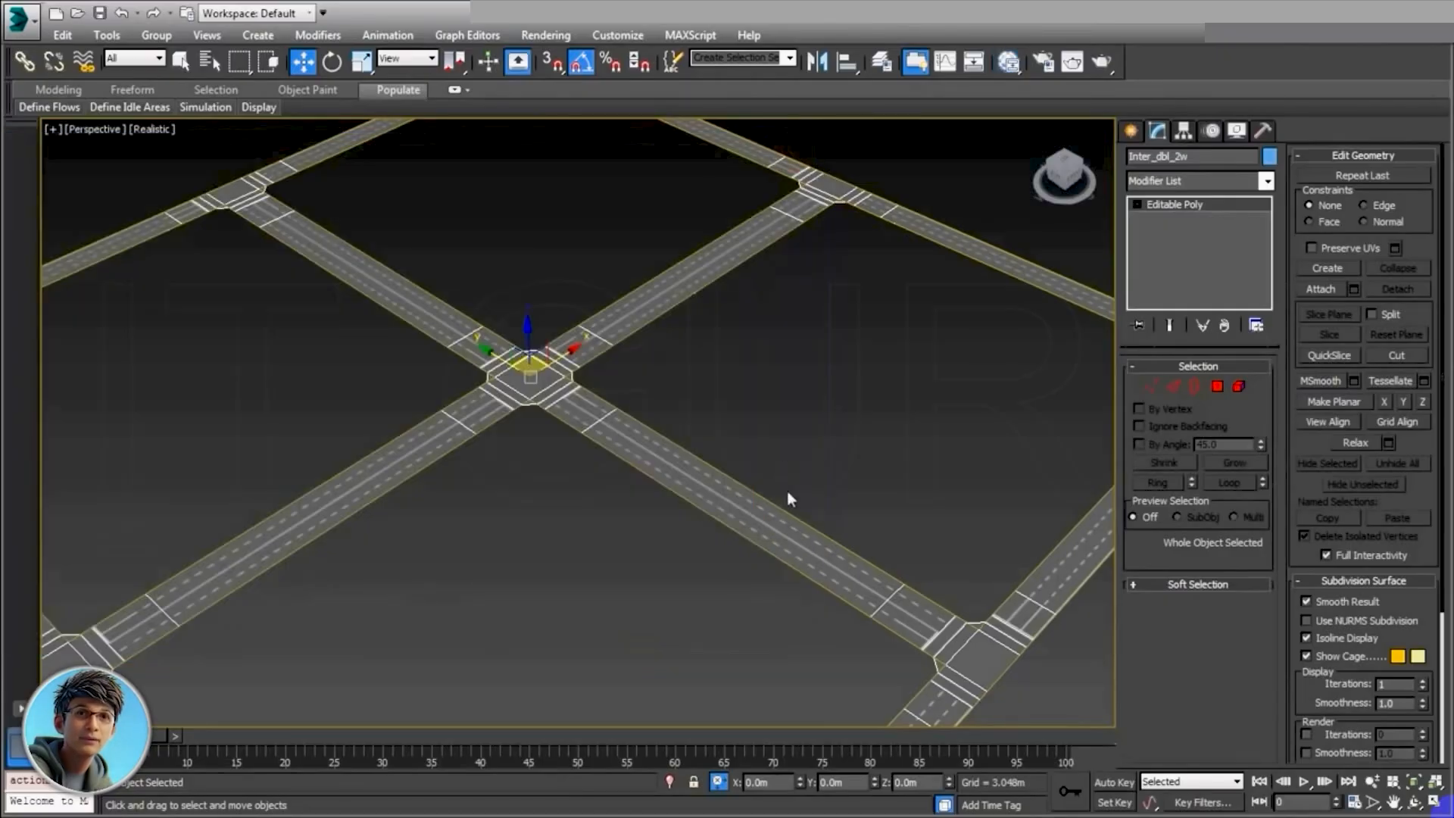
# Step: Examine how the lane markings line up where the straight roads meet the intersection's approach segments
pyautogui.keyDown('alt'); pyautogui.moveTo(762, 570); pyautogui.dragTo(642, 565, button='middle'); pyautogui.keyUp('alt')
pyautogui.scroll(5, 539, 437)
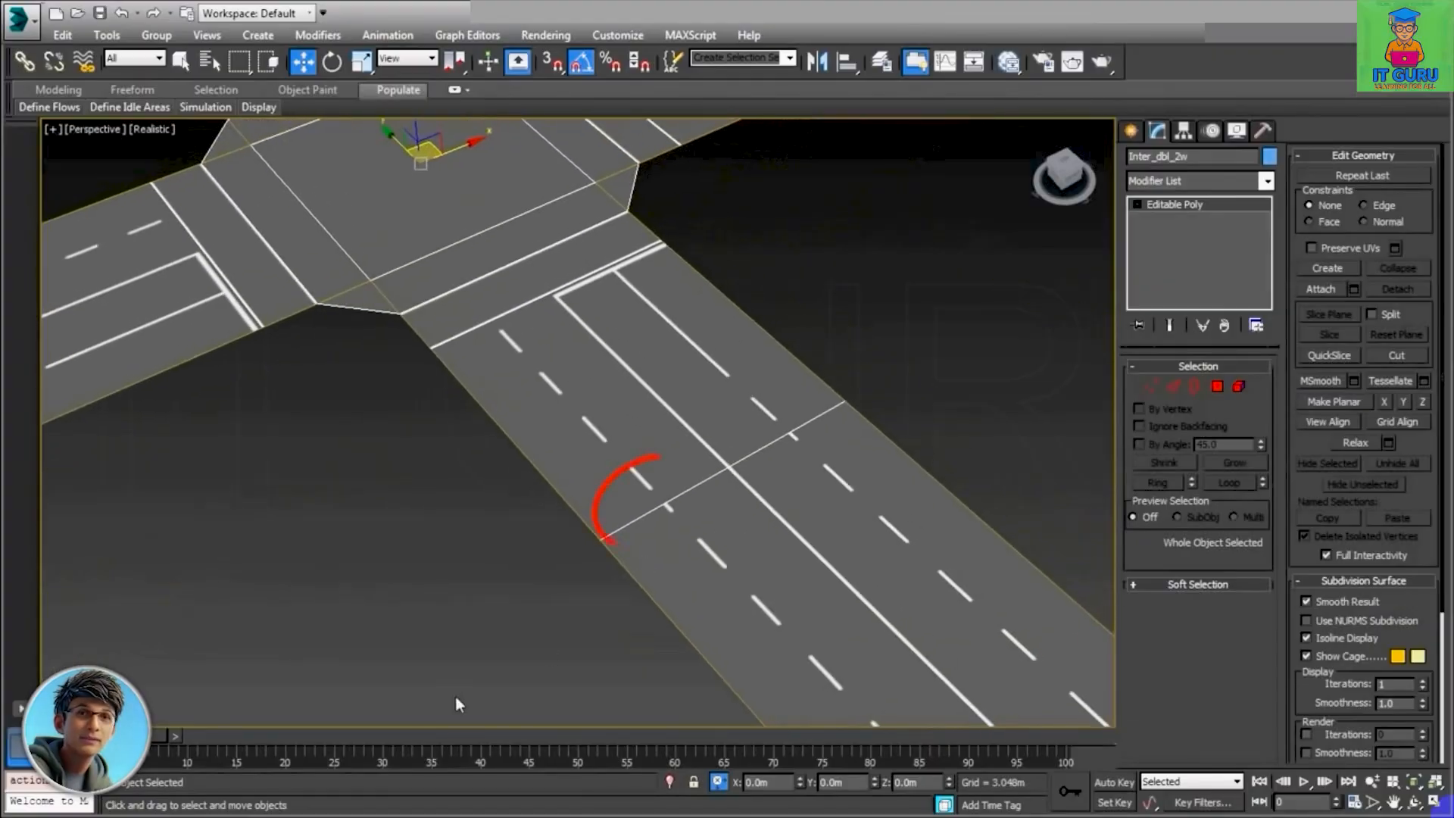
pyautogui.moveTo(343, 611)
pyautogui.mouseDown(button='middle')
pyautogui.moveTo(562, 580)
pyautogui.moveTo(524, 583)
pyautogui.mouseUp(button='middle')
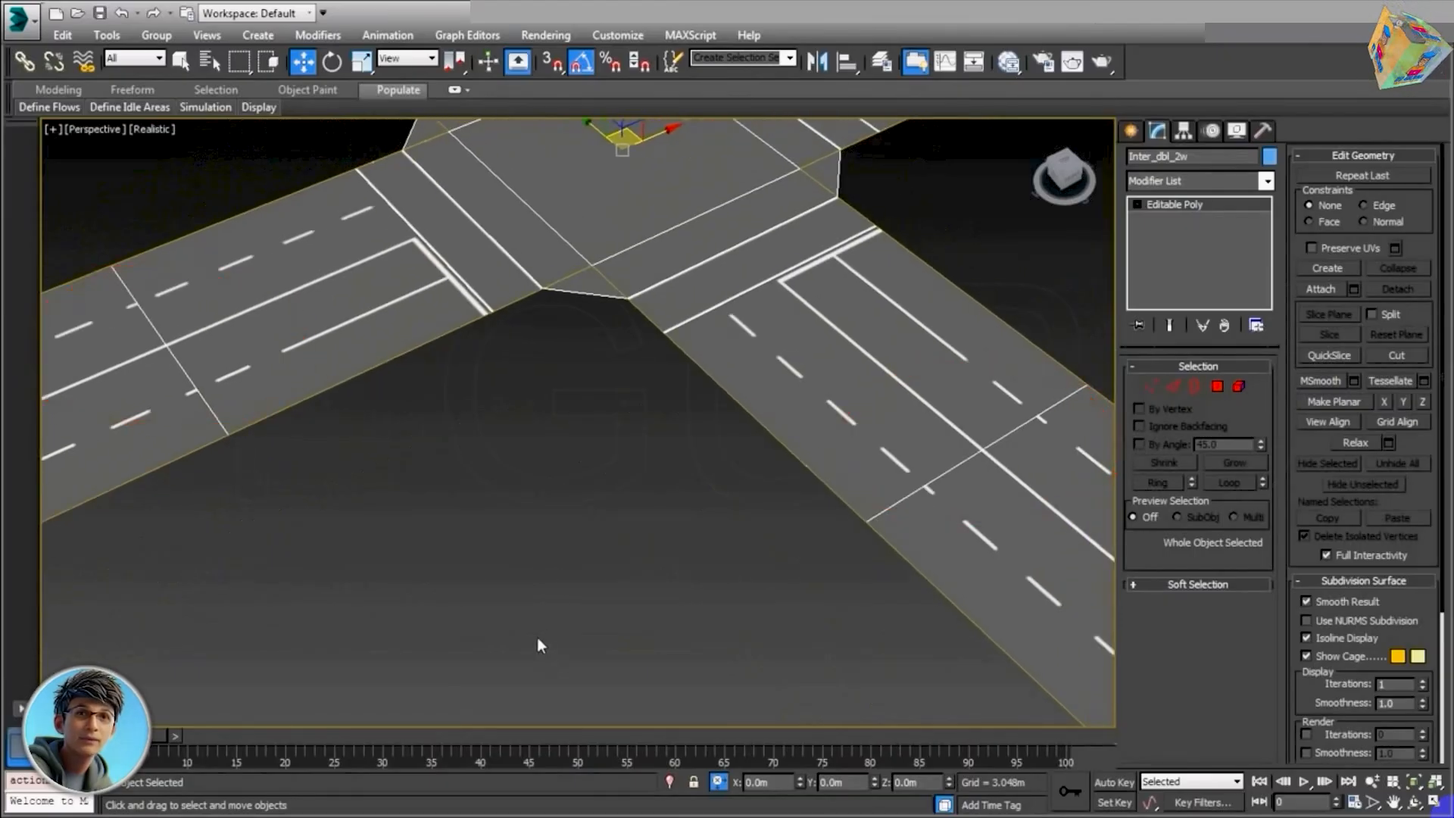
pyautogui.scroll(-4, 515, 606)
pyautogui.scroll(-5, 507, 626)
pyautogui.moveTo(575, 629); pyautogui.dragTo(617, 508, button='middle')
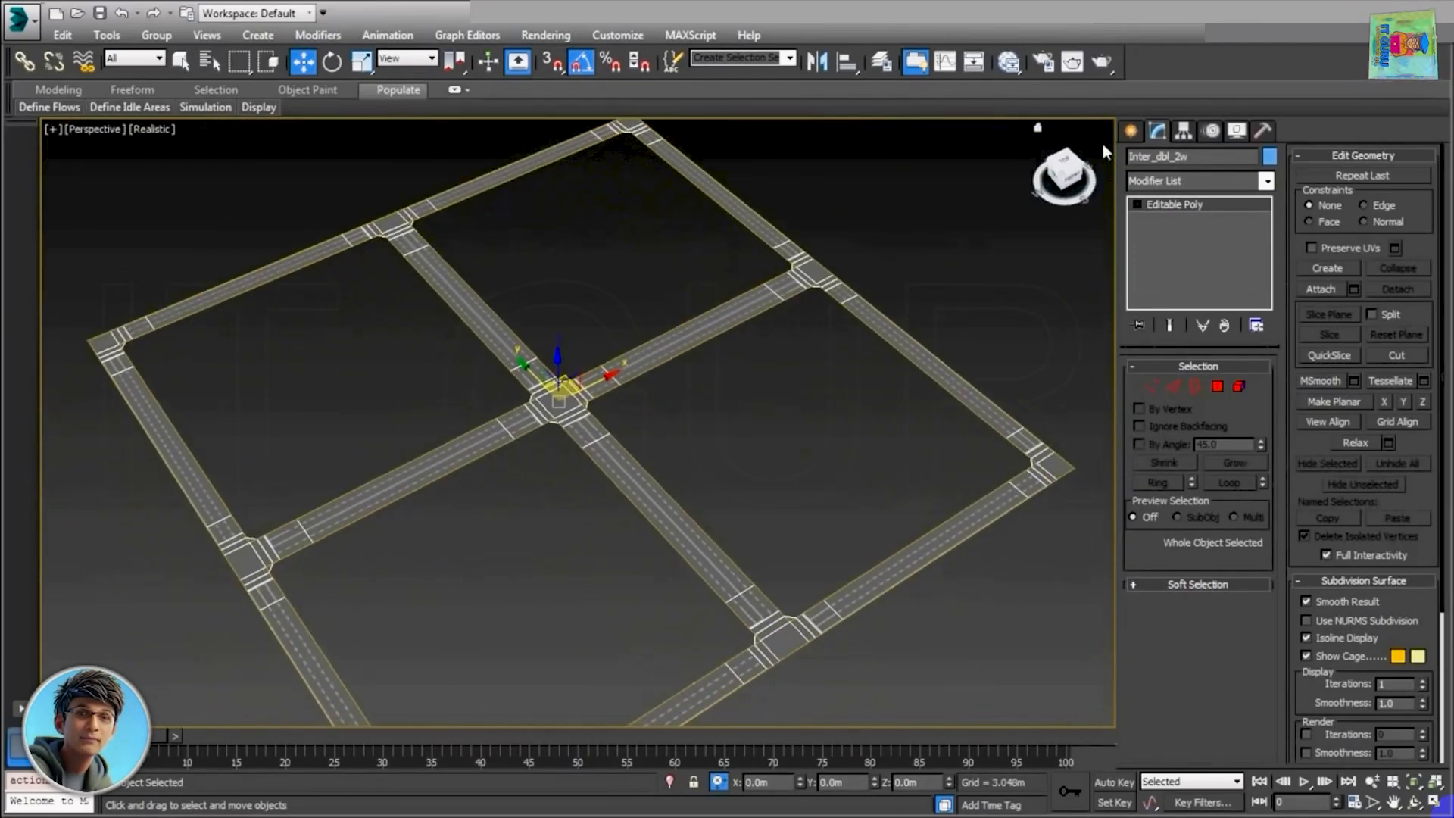
# Step: Add an Unwrap UVW modifier to the merged road grid
pyautogui.click(1202, 176)
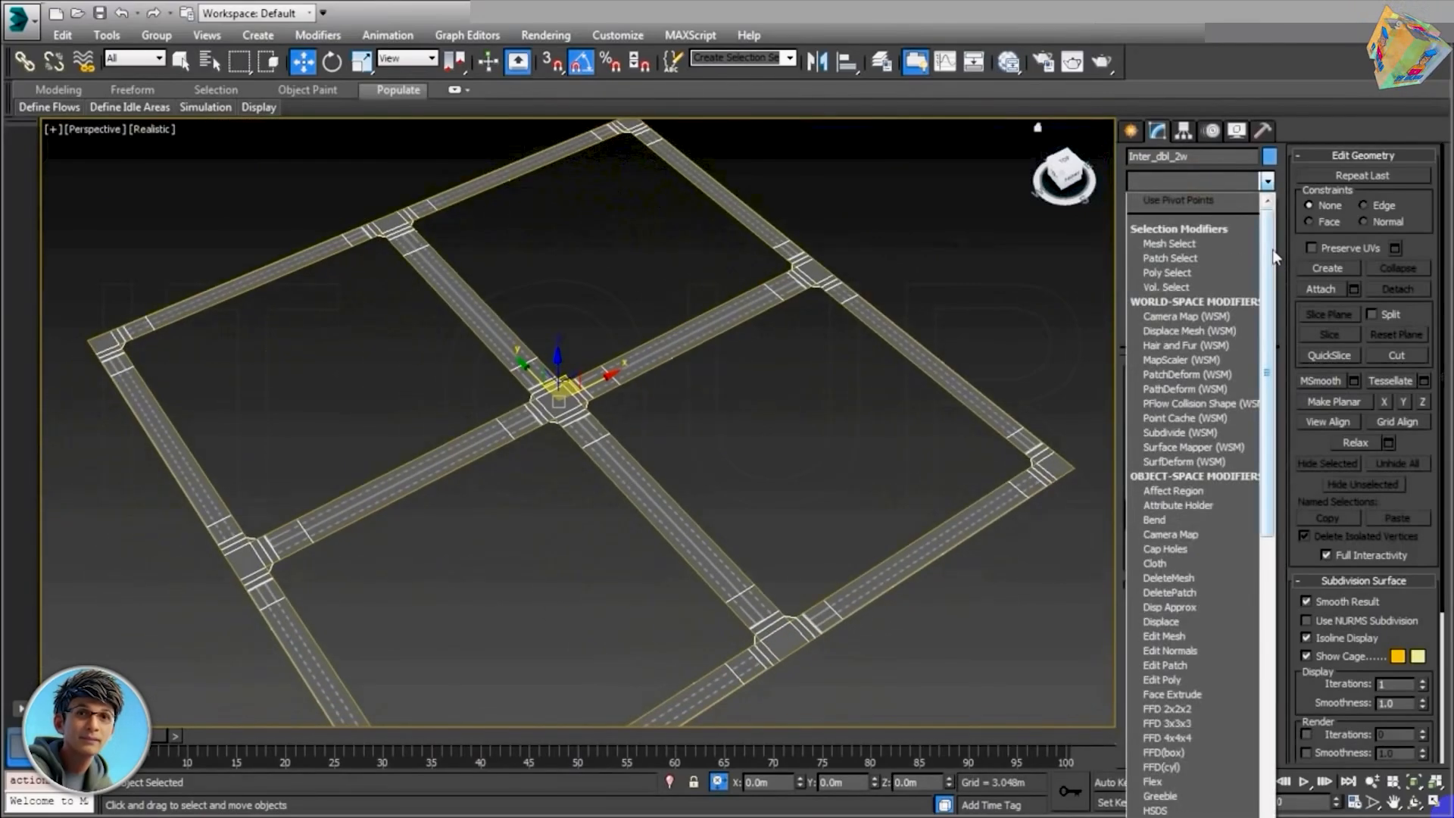
pyautogui.moveTo(1269, 248); pyautogui.dragTo(1246, 718)
pyautogui.click(1181, 781)
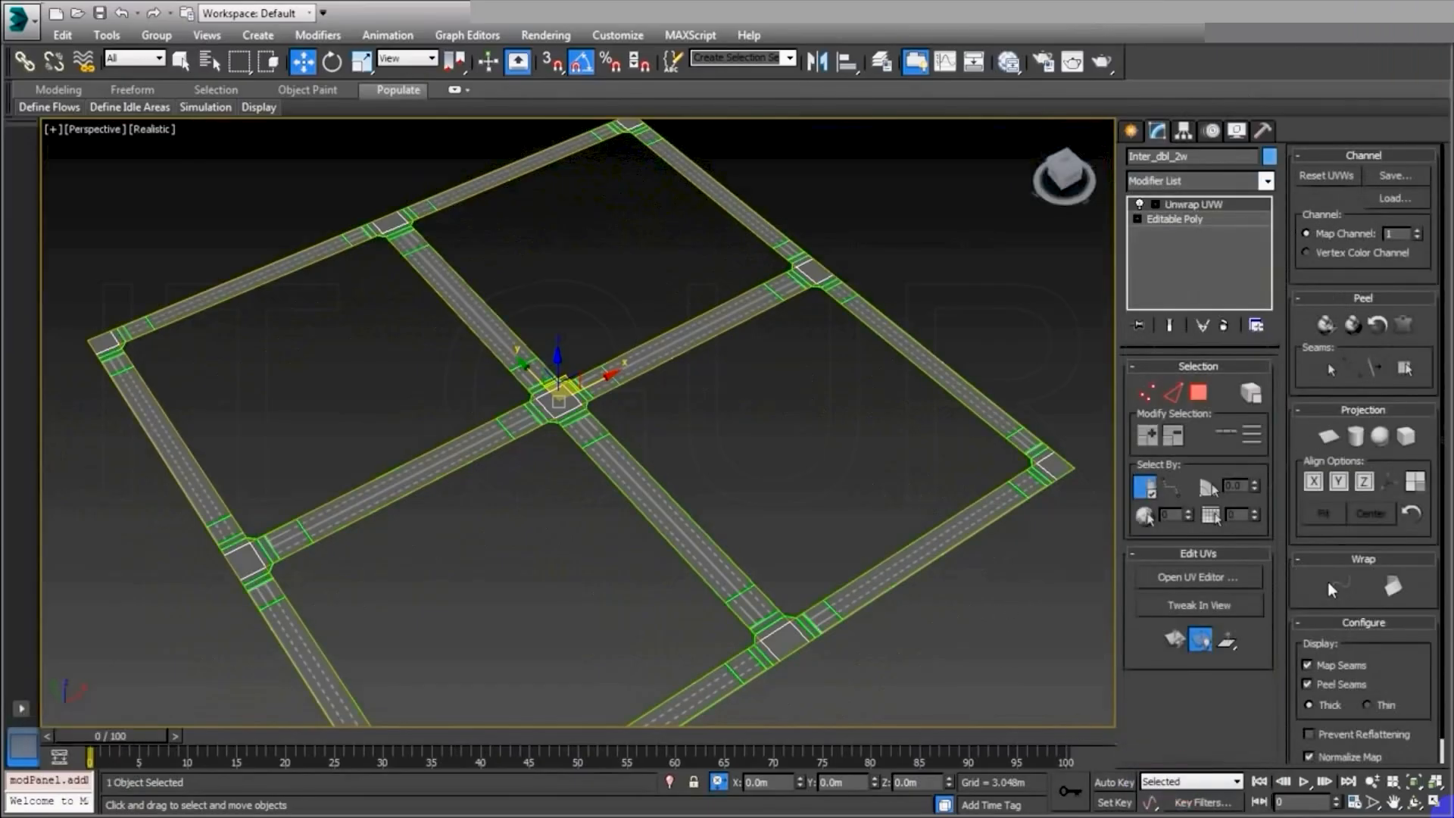
# Step: Select the four inner road polygons around the central intersection at Polygon level and turn off shading of selected faces
pyautogui.click(1201, 394)
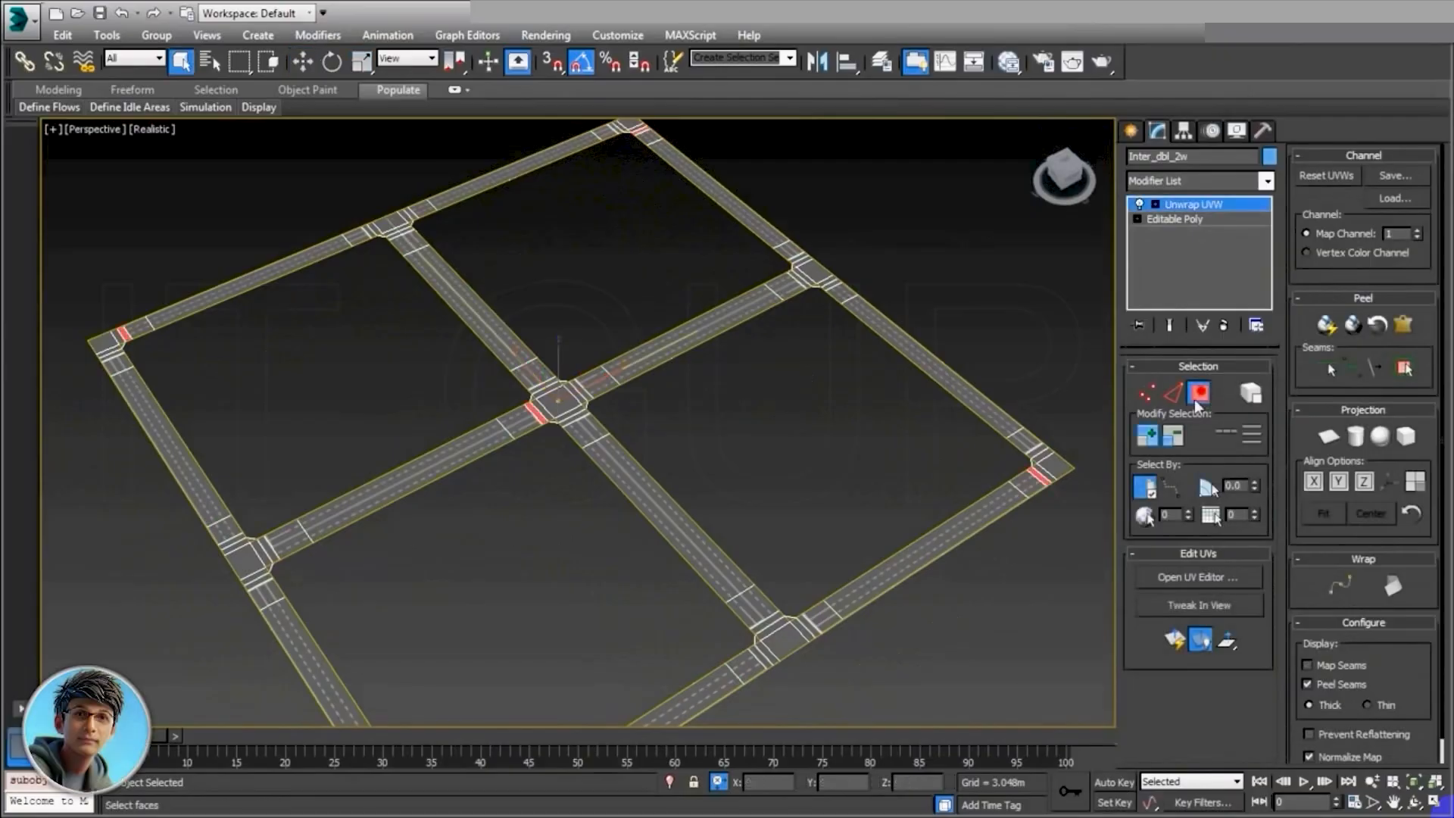
pyautogui.click(657, 499)
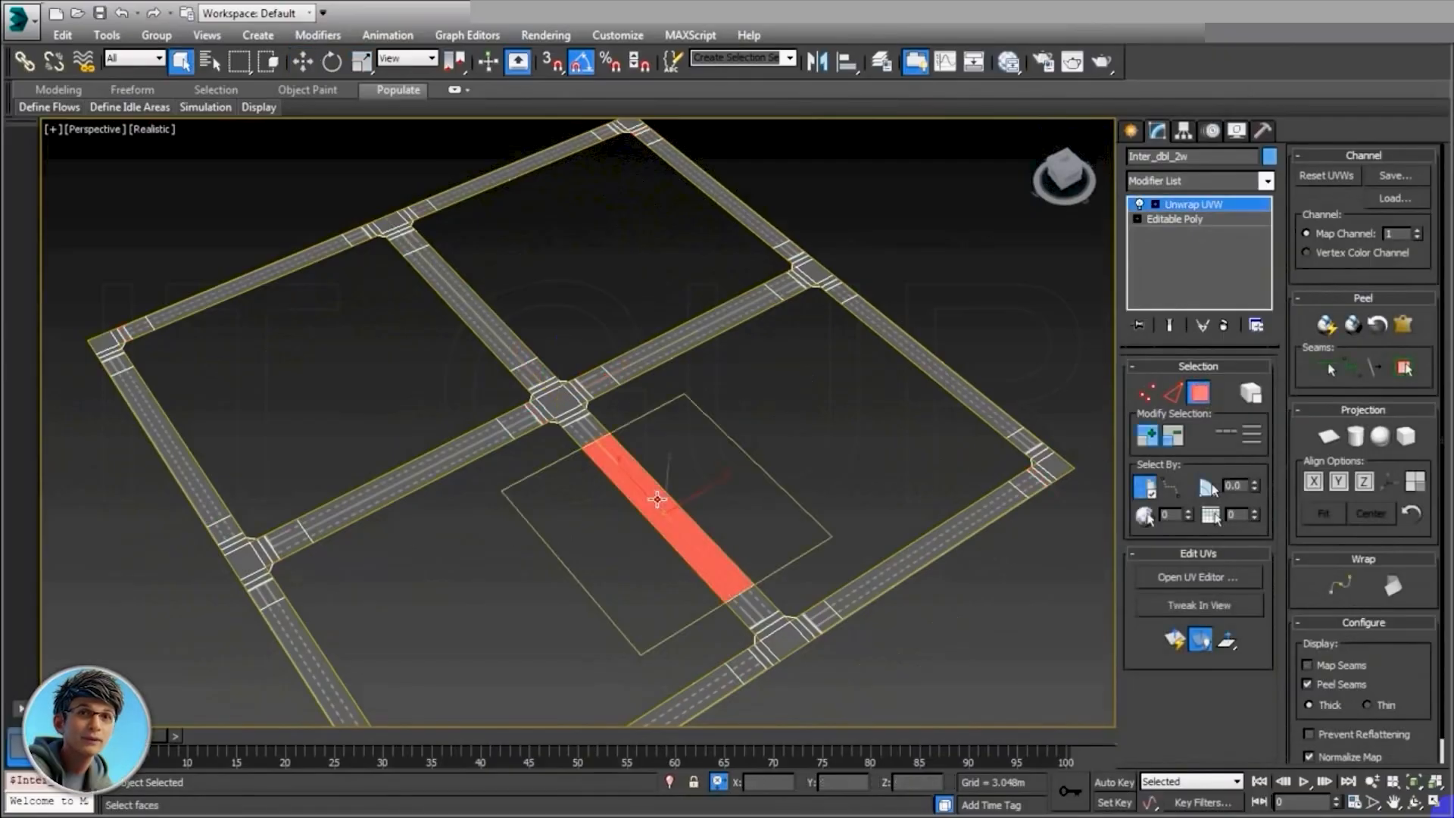
pyautogui.keyDown('ctrl'); pyautogui.click(648, 358); pyautogui.keyUp('ctrl')
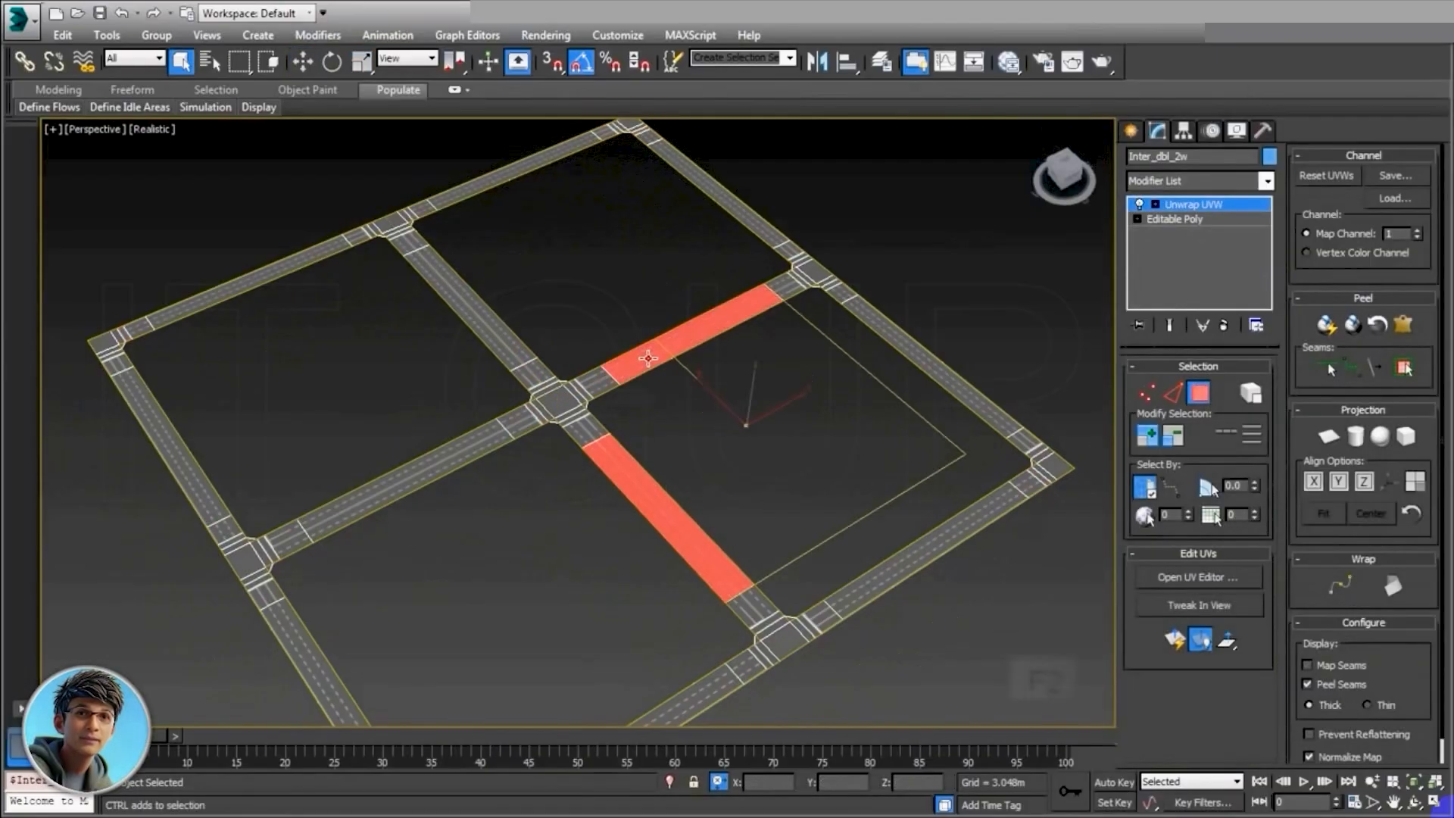
pyautogui.press('F2')
pyautogui.keyDown('ctrl'); pyautogui.click(463, 450); pyautogui.keyUp('ctrl')
pyautogui.keyDown('ctrl'); pyautogui.click(503, 345); pyautogui.keyUp('ctrl')
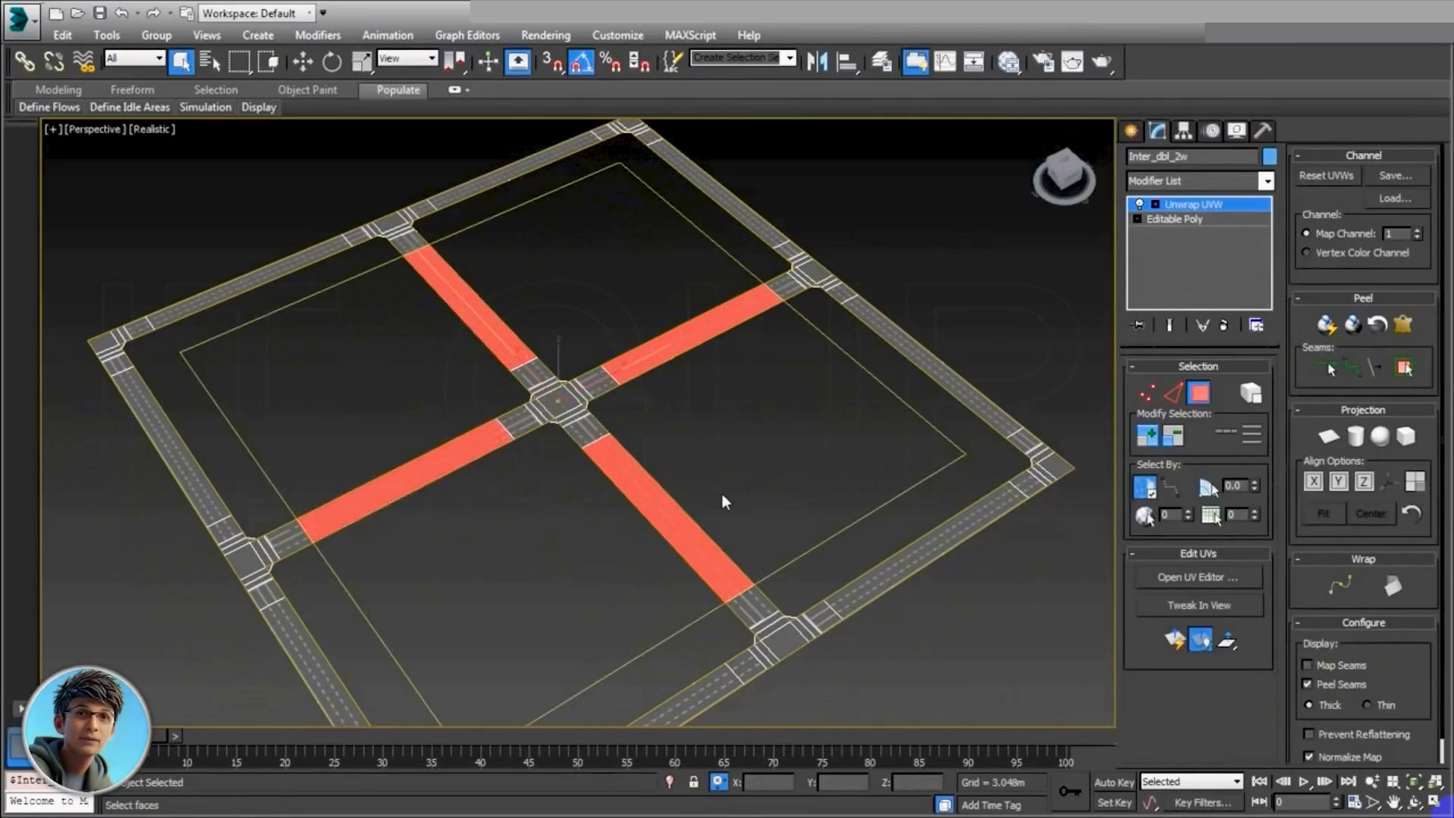
pyautogui.press('F2')
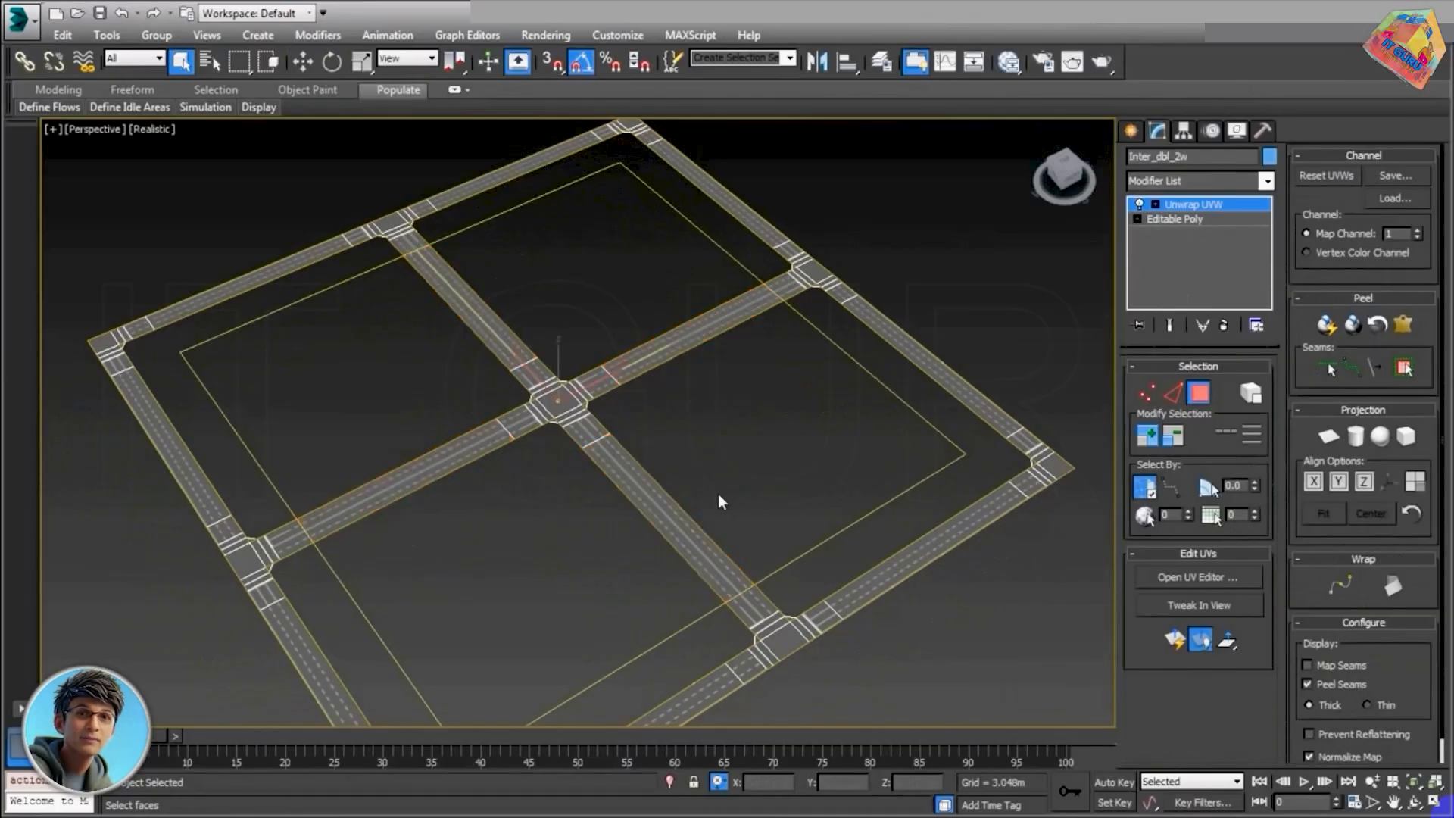
# Step: Open the UV Editor on the four selected inner road polygons
pyautogui.scroll(5, 552, 456)
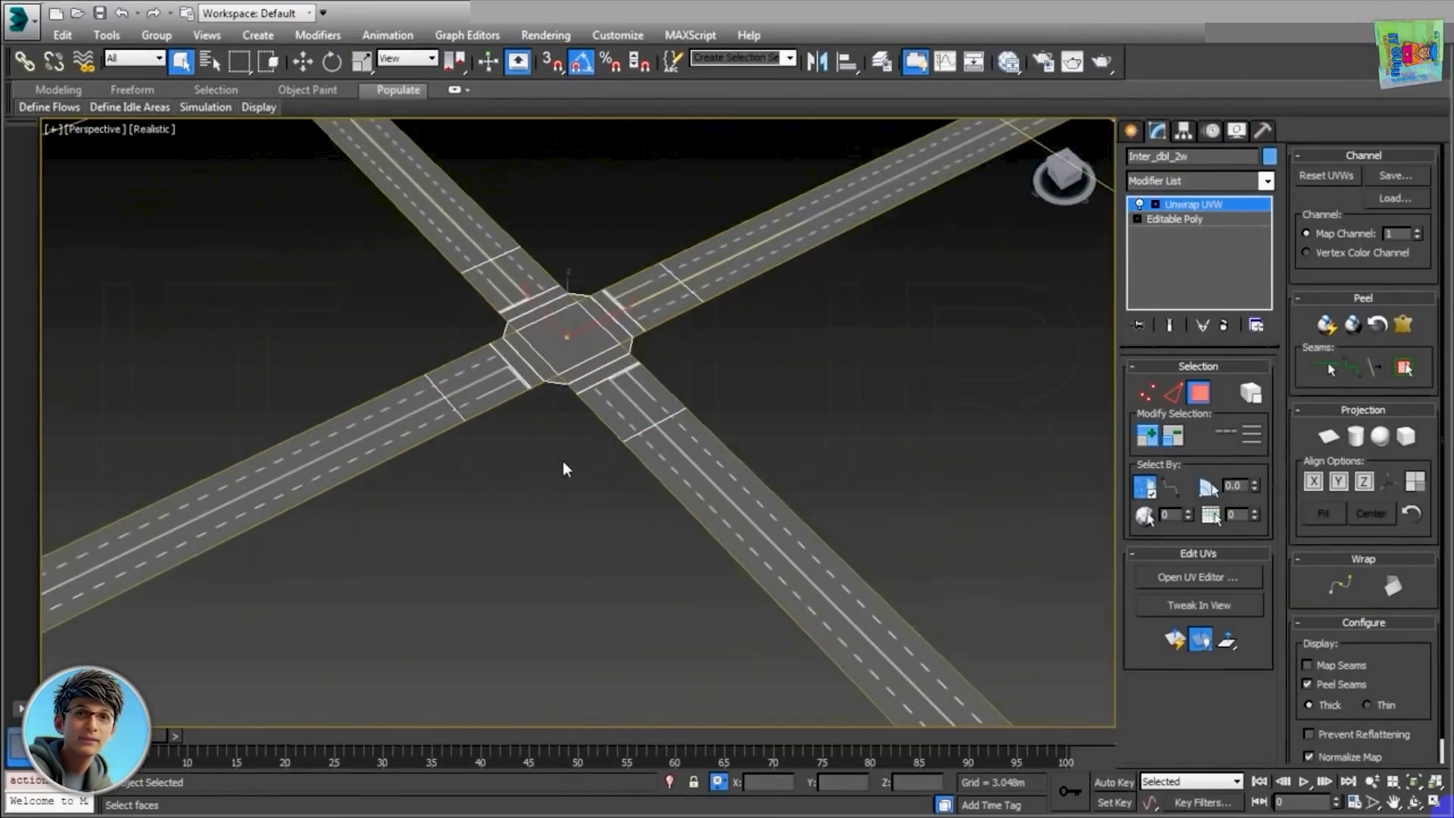
pyautogui.scroll(2, 563, 462)
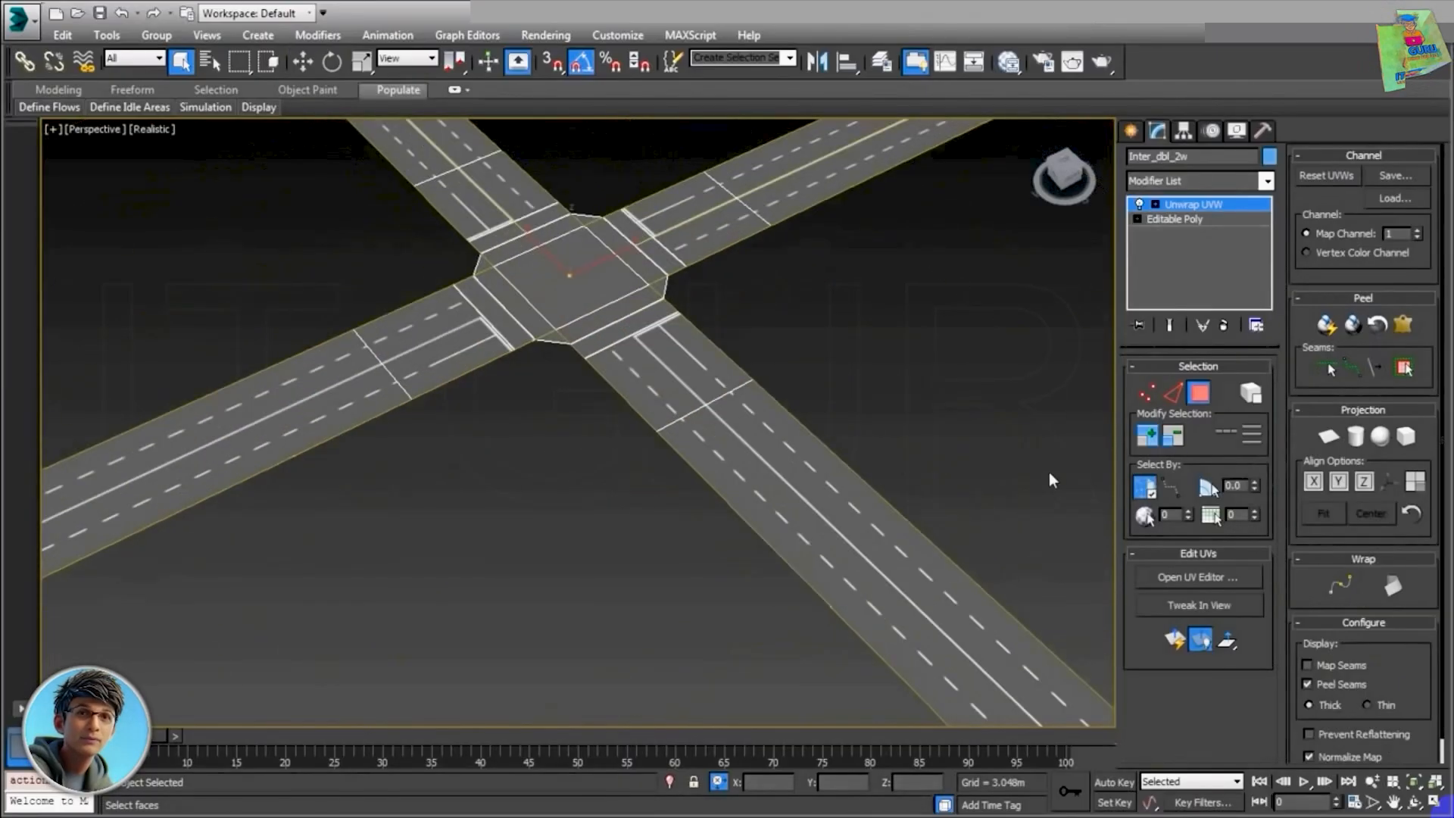
pyautogui.click(1221, 578)
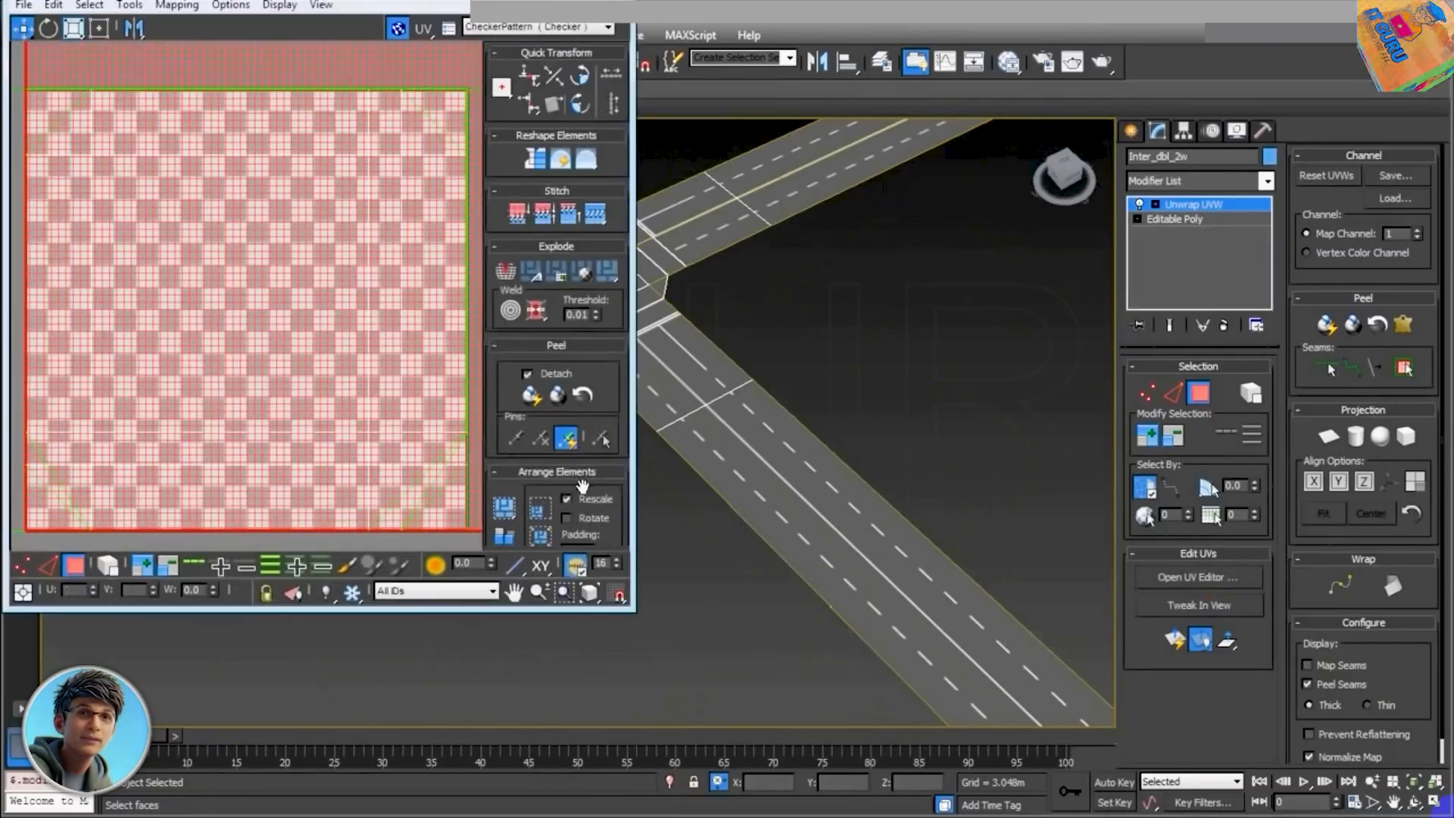
pyautogui.scroll(-8, 303, 299)
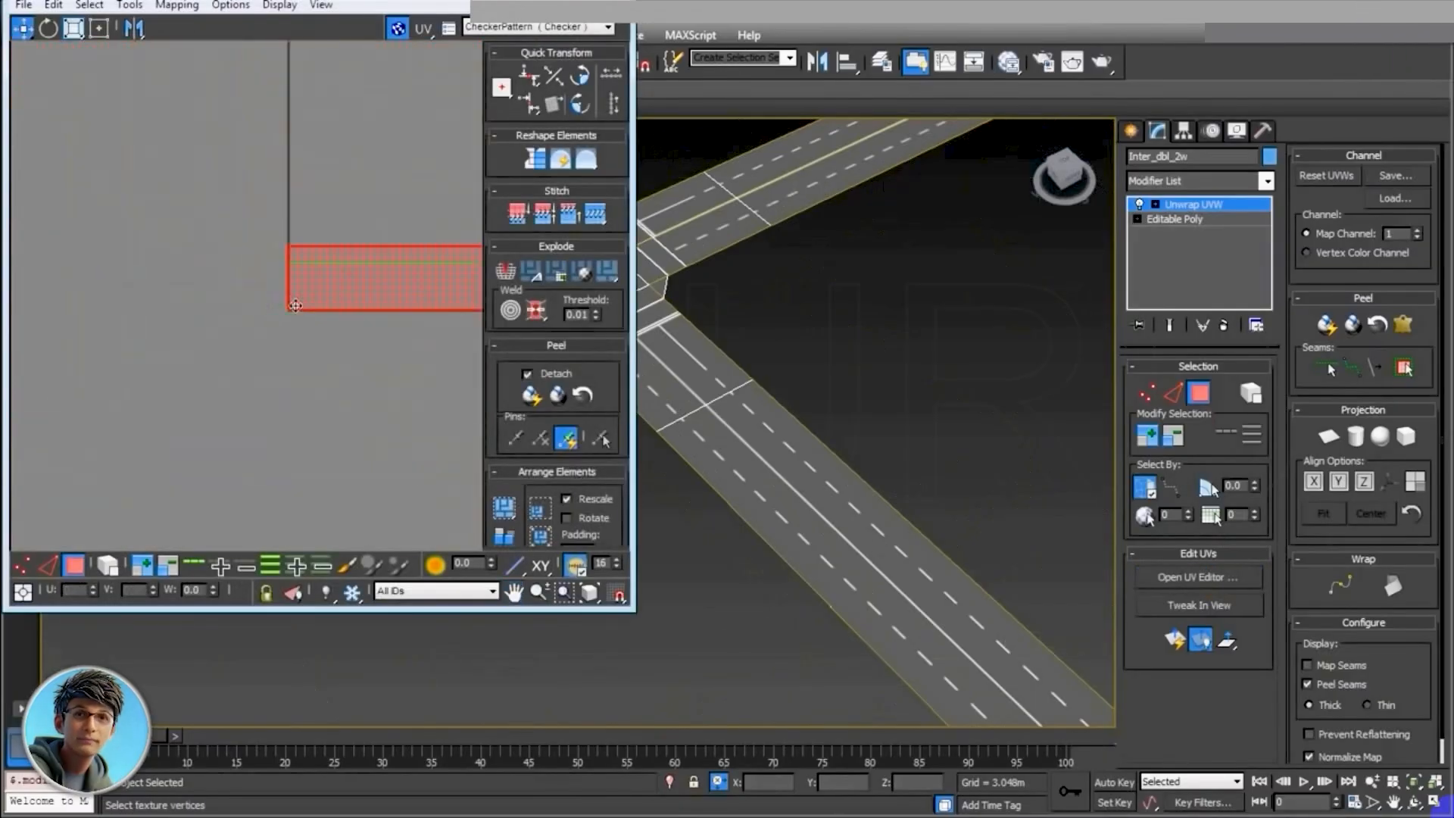
# Step: Narrow the UVs of the four inner roads horizontally with the Freeform tool to align their lane dashes with the central intersection's approach segments
pyautogui.moveTo(295, 305); pyautogui.dragTo(79, 369, button='middle')
pyautogui.scroll(-2, 277, 326)
pyautogui.scroll(5, 276, 327)
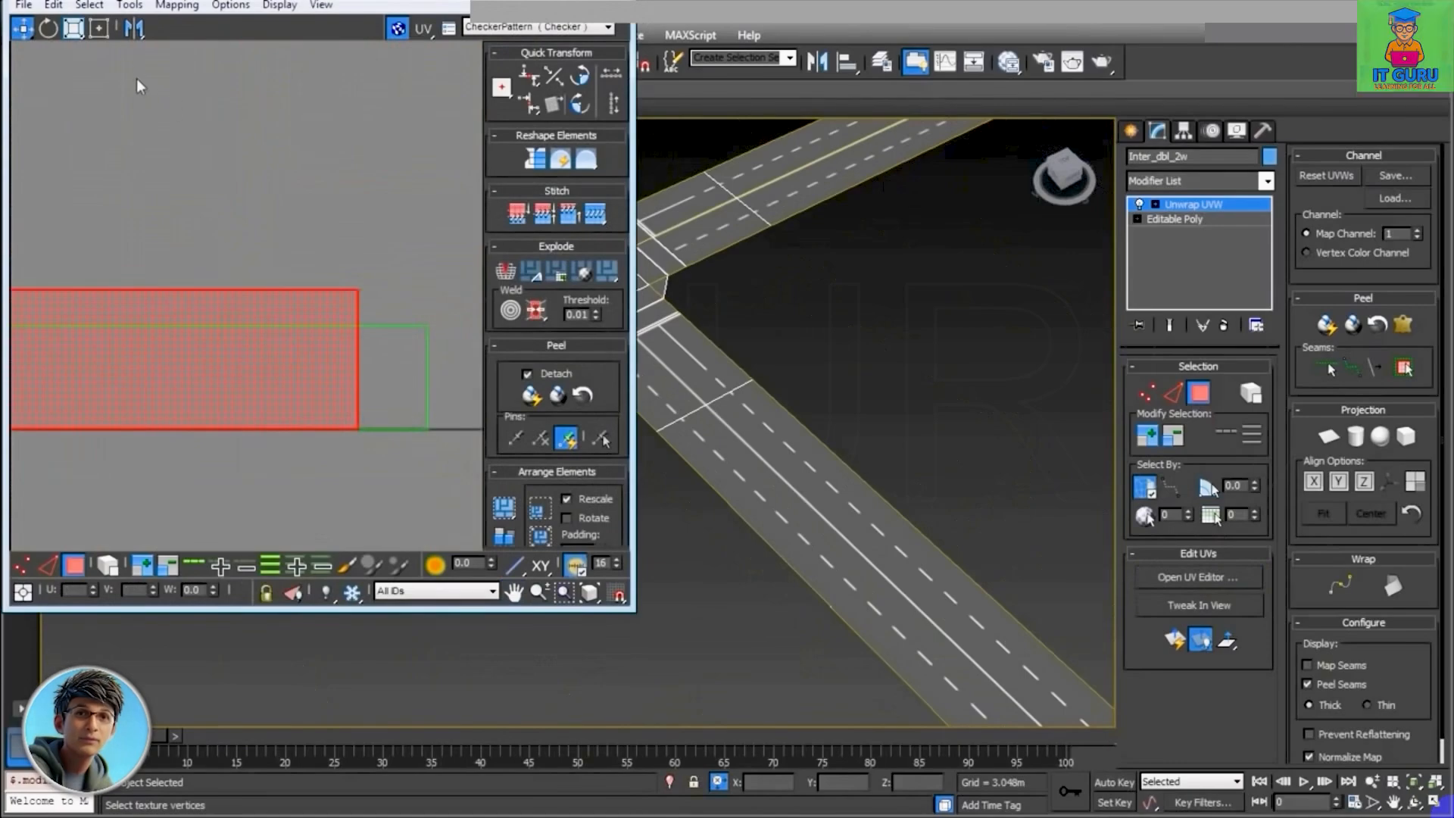
pyautogui.click(99, 28)
pyautogui.moveTo(416, 334); pyautogui.dragTo(350, 295)
pyautogui.scroll(-5, 761, 401)
pyautogui.moveTo(1032, 455); pyautogui.dragTo(997, 438, button='middle')
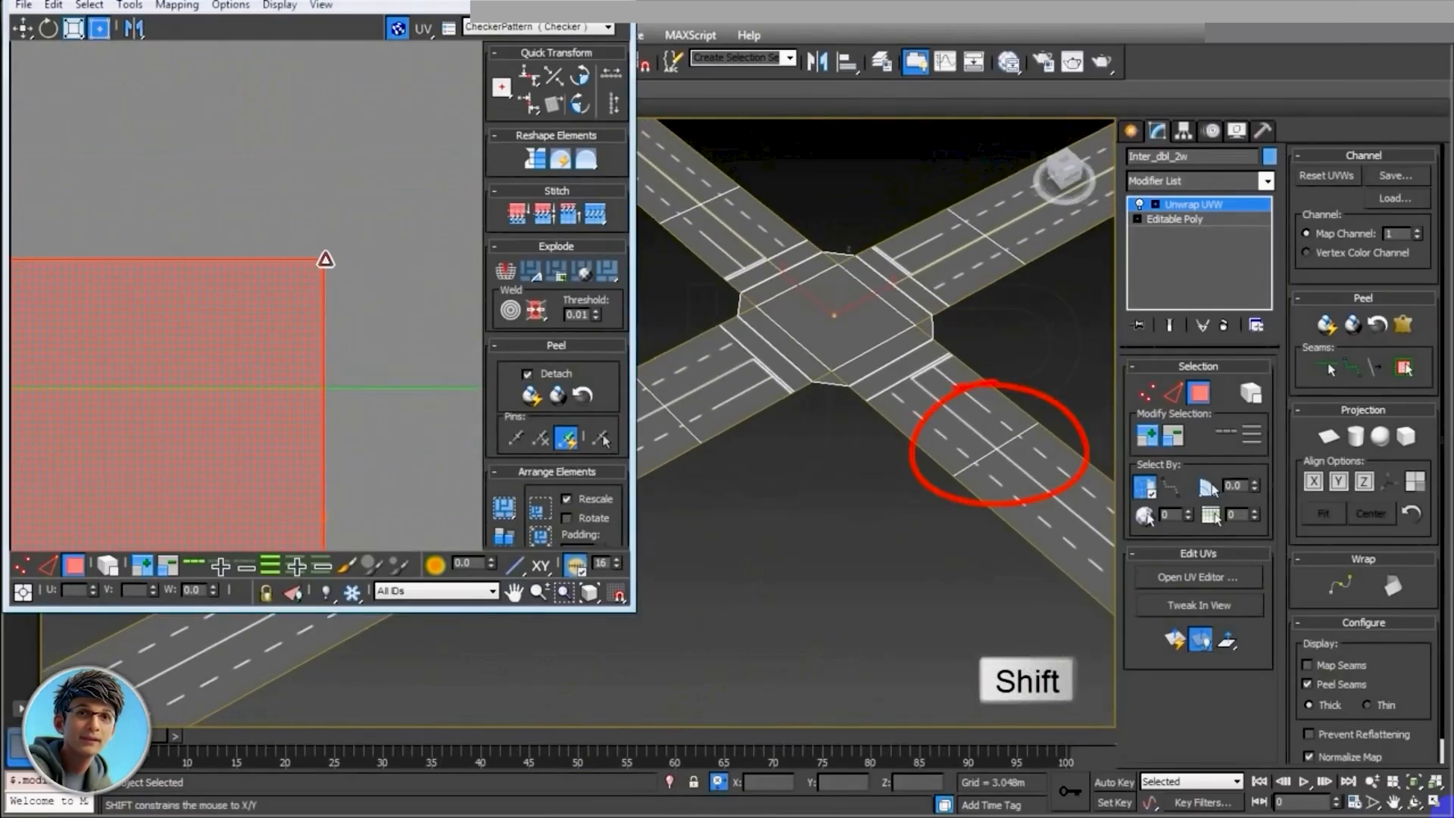
pyautogui.moveTo(326, 259)
pyautogui.keyDown('shift'); pyautogui.mouseDown()
pyautogui.moveTo(289, 257)
pyautogui.moveTo(302, 256)
pyautogui.mouseUp(); pyautogui.keyUp('shift')
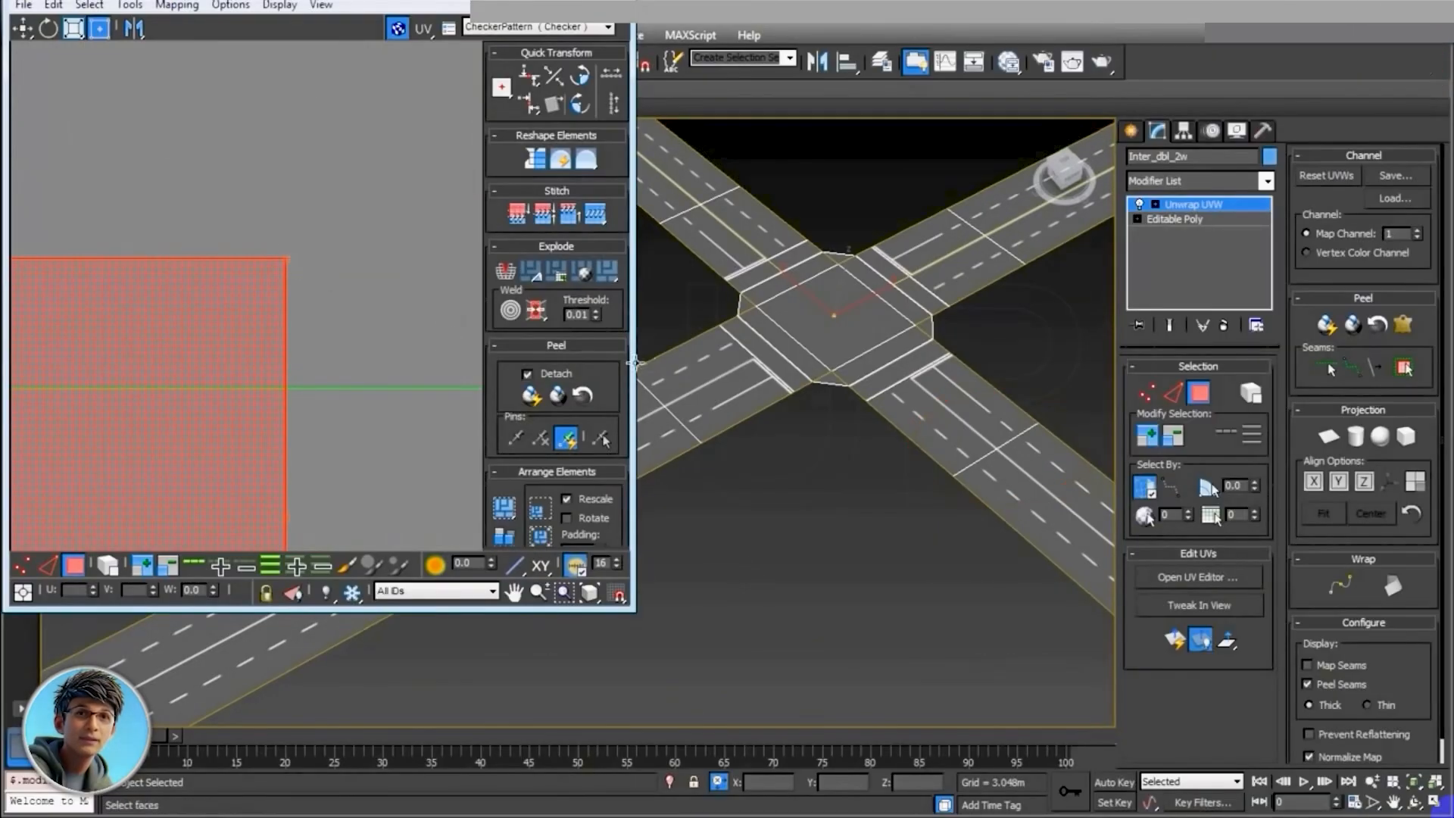
# Step: Select the eight straight road polygons along the outer perimeter of the grid
pyautogui.scroll(-6, 949, 444)
pyautogui.scroll(10, 883, 610)
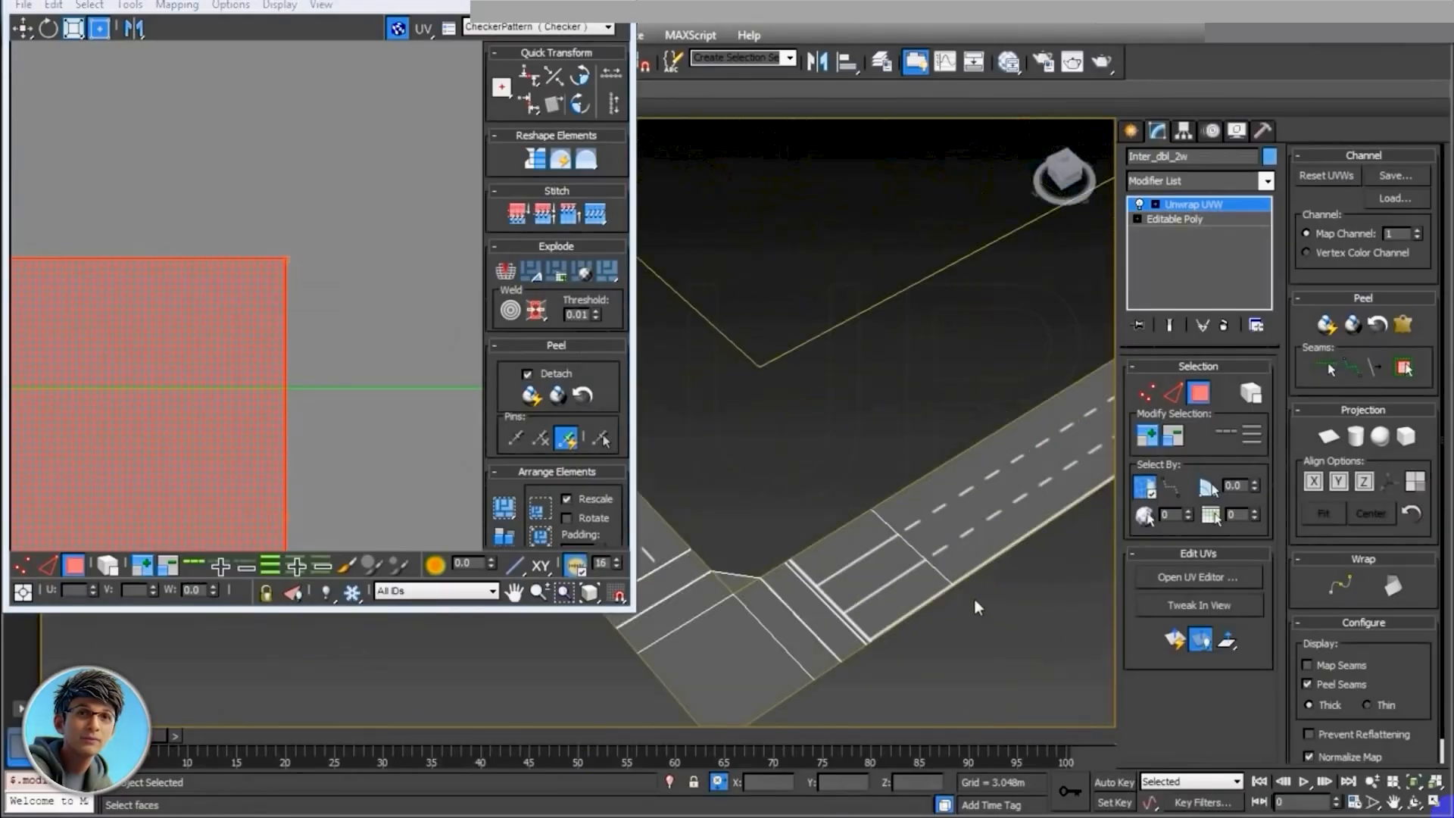
pyautogui.moveTo(706, 559); pyautogui.dragTo(974, 510, button='middle')
pyautogui.scroll(-5, 828, 494)
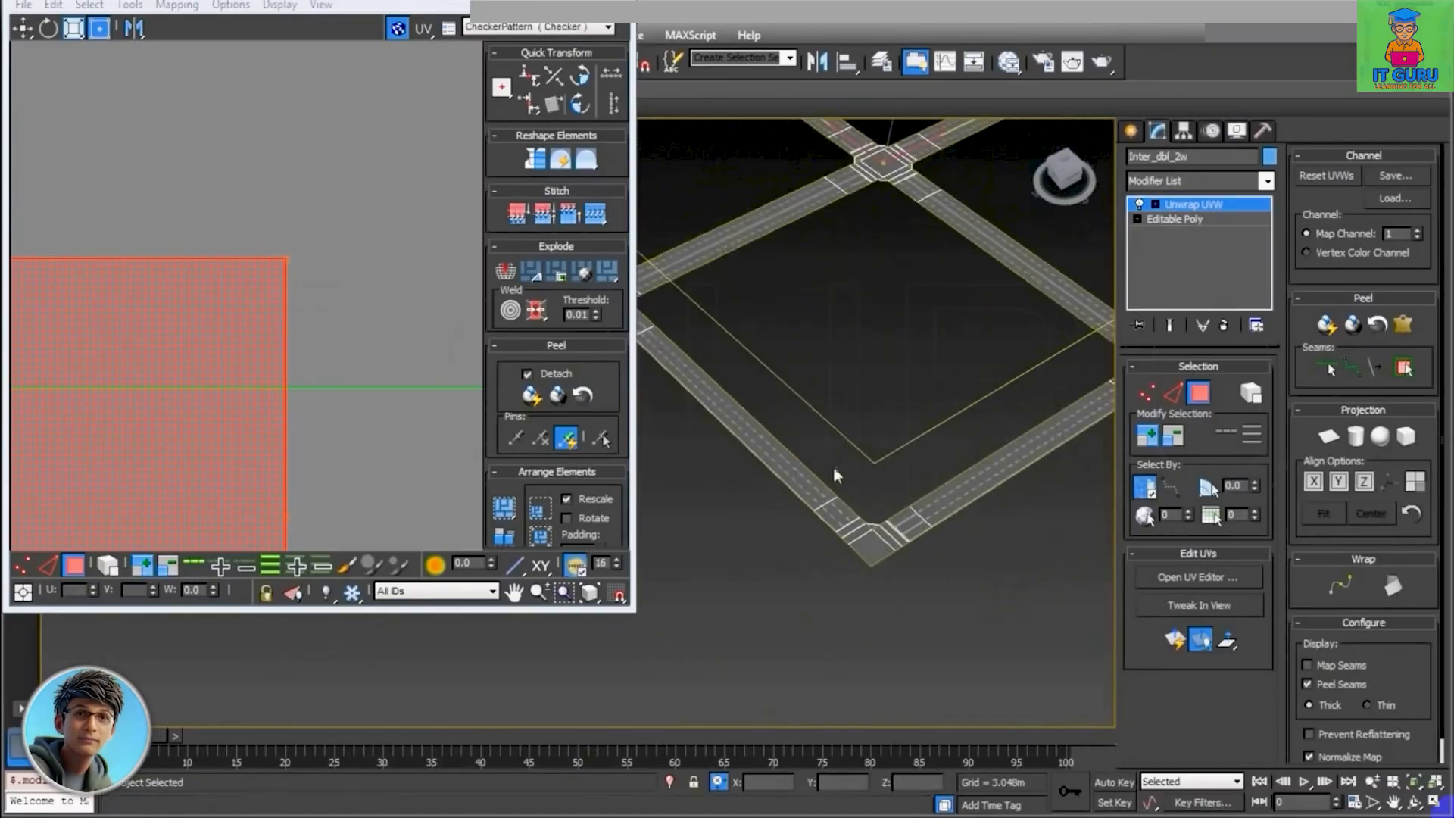
pyautogui.moveTo(834, 477); pyautogui.dragTo(806, 572, button='middle')
pyautogui.click(720, 542)
pyautogui.scroll(-4, 771, 501)
pyautogui.moveTo(772, 496); pyautogui.dragTo(885, 447, button='middle')
pyautogui.click(883, 447)
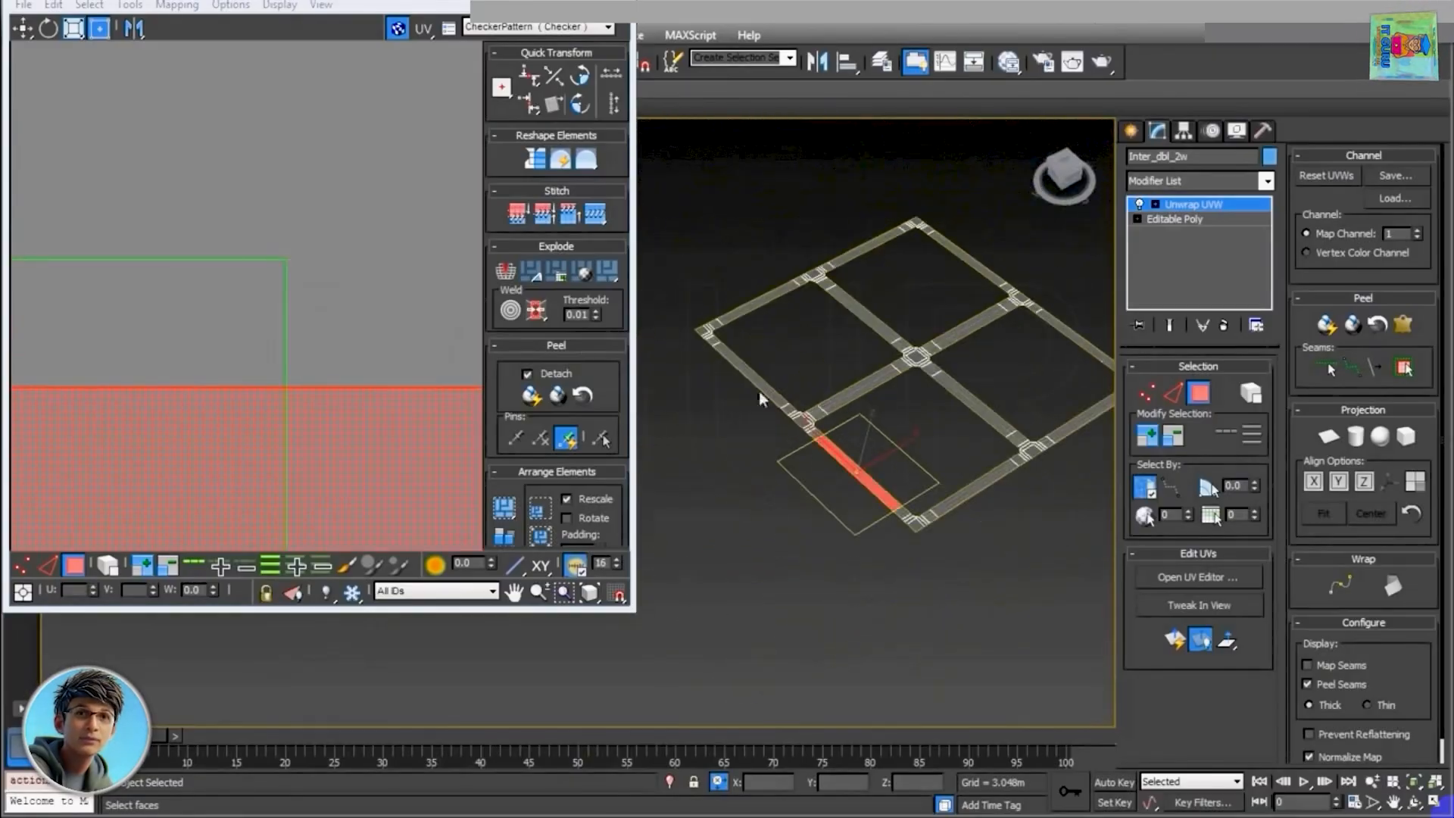
pyautogui.keyDown('ctrl'); pyautogui.click(746, 374); pyautogui.keyUp('ctrl')
pyautogui.keyDown('ctrl'); pyautogui.click(752, 303); pyautogui.keyUp('ctrl')
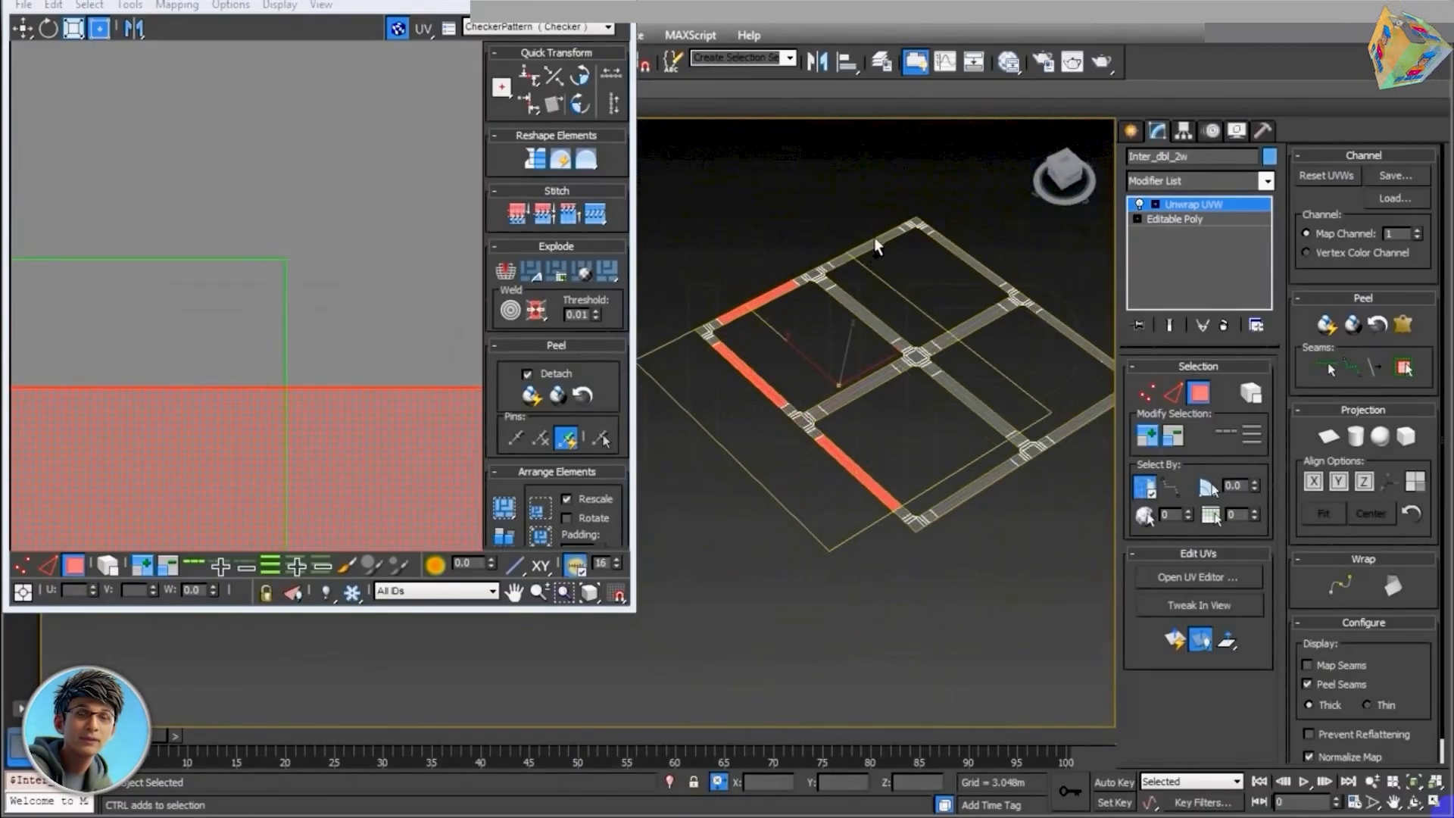
pyautogui.keyDown('ctrl'); pyautogui.click(867, 249); pyautogui.keyUp('ctrl')
pyautogui.keyDown('ctrl'); pyautogui.click(961, 256); pyautogui.keyUp('ctrl')
pyautogui.keyDown('ctrl'); pyautogui.click(1072, 337); pyautogui.keyUp('ctrl')
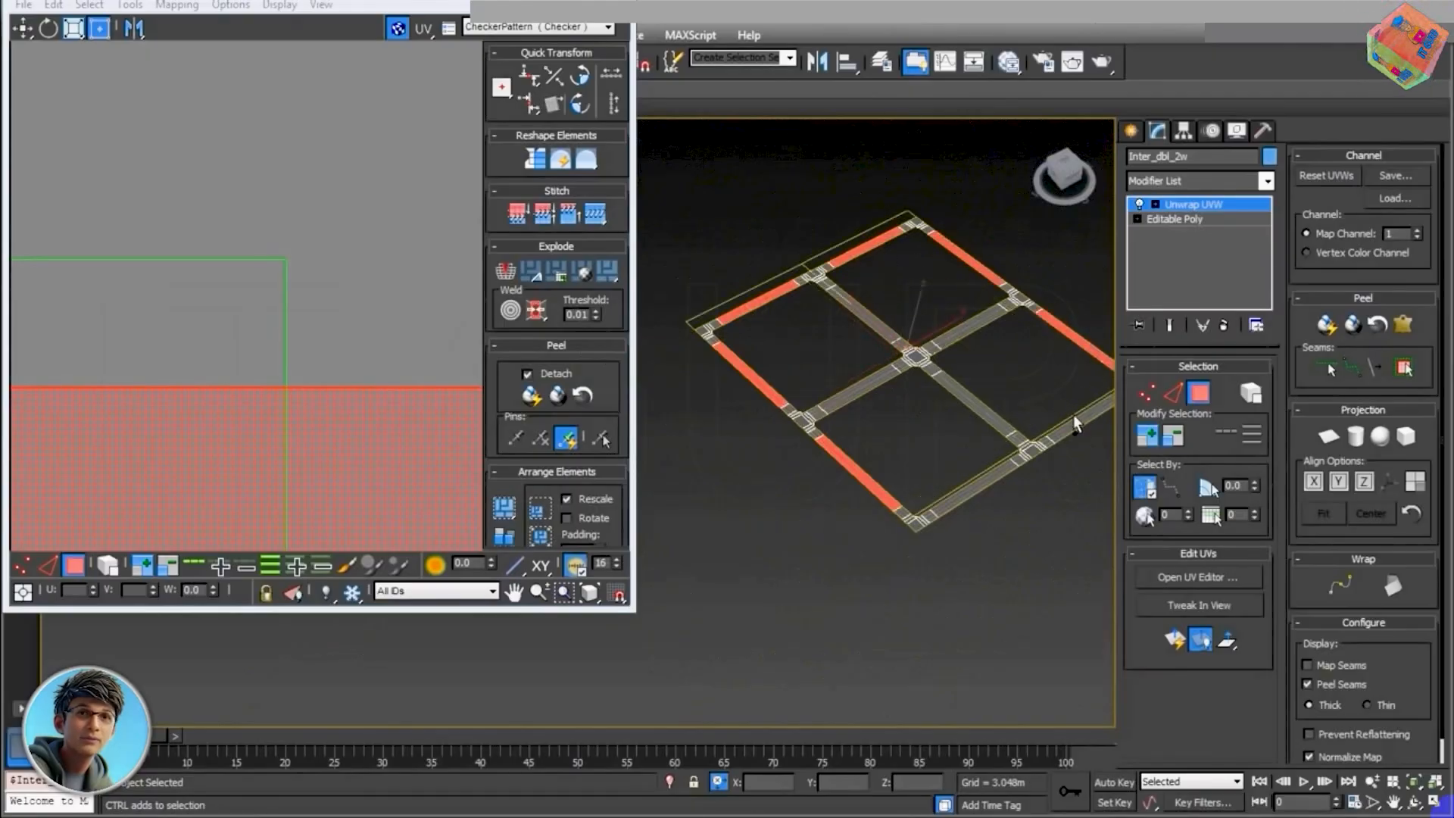
pyautogui.keyDown('ctrl'); pyautogui.click(1071, 424); pyautogui.keyUp('ctrl')
pyautogui.keyDown('ctrl'); pyautogui.click(977, 481); pyautogui.keyUp('ctrl')
# Step: Narrow the UVs of the eight outer roads horizontally to align their lane dashes with the approach segments at the perimeter intersections
pyautogui.scroll(3, 894, 505)
pyautogui.scroll(4, 894, 505)
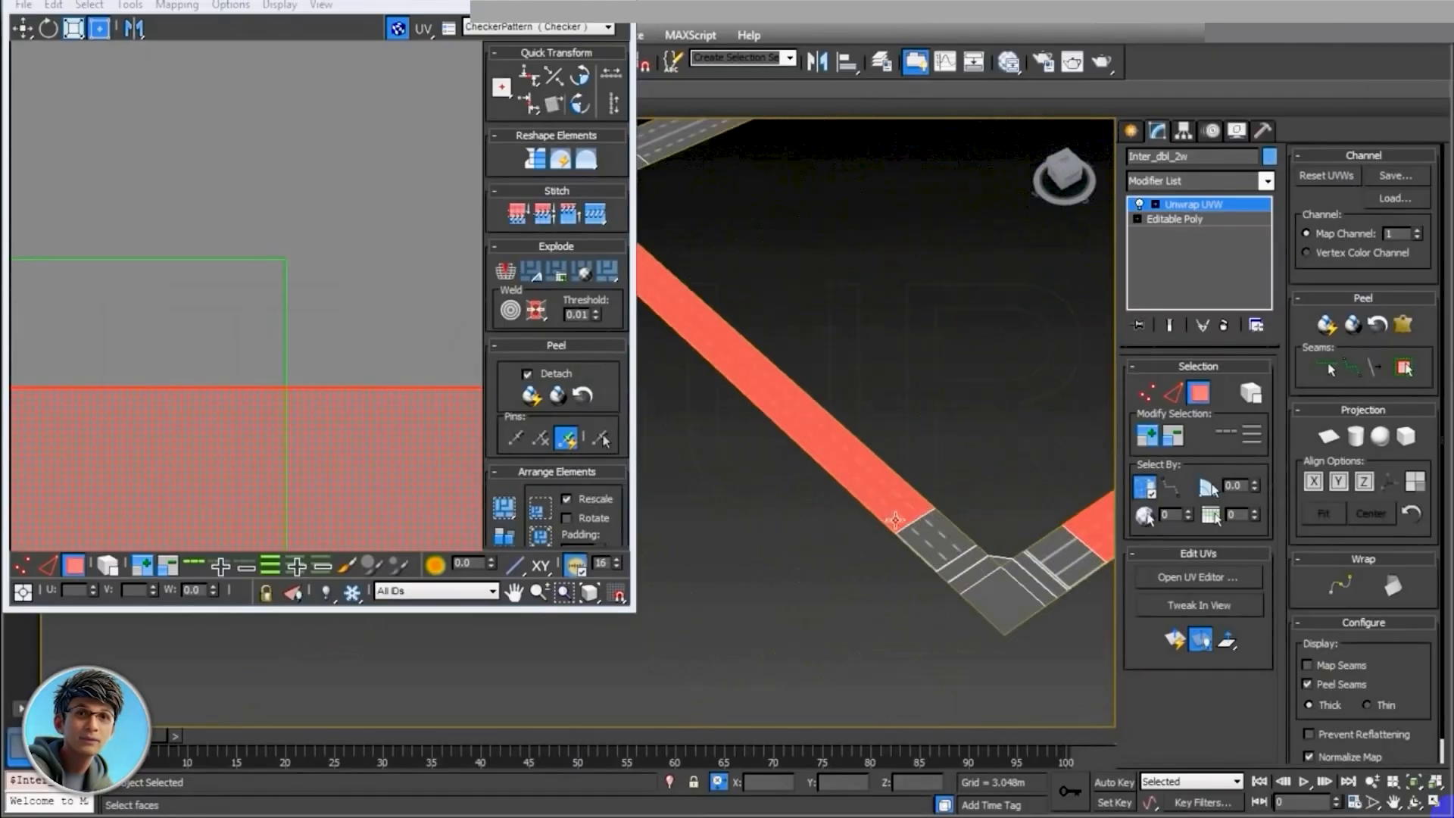
pyautogui.scroll(5, 846, 552)
pyautogui.scroll(-6, 871, 530)
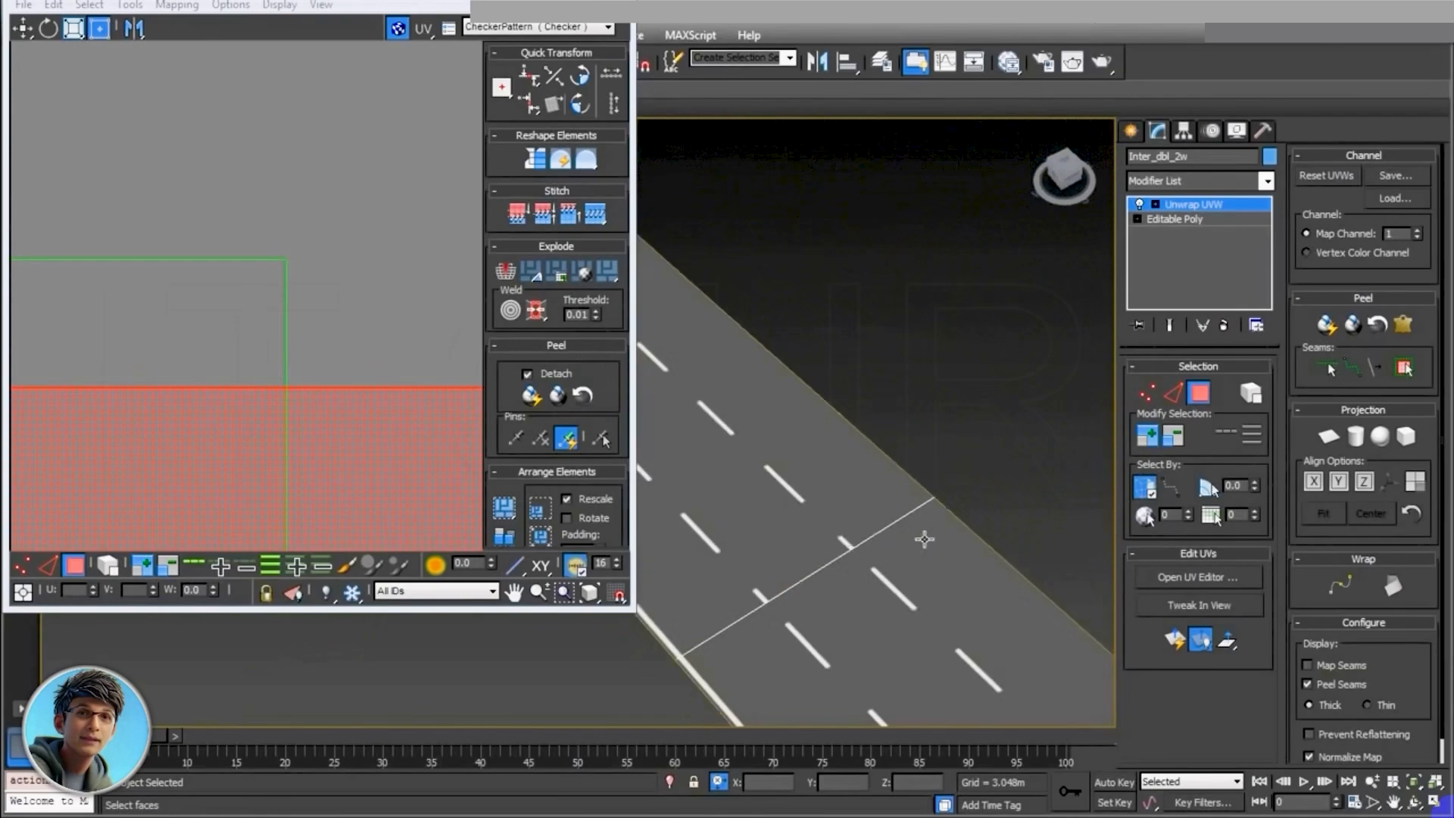
pyautogui.scroll(3, 870, 510)
pyautogui.scroll(-4, 802, 506)
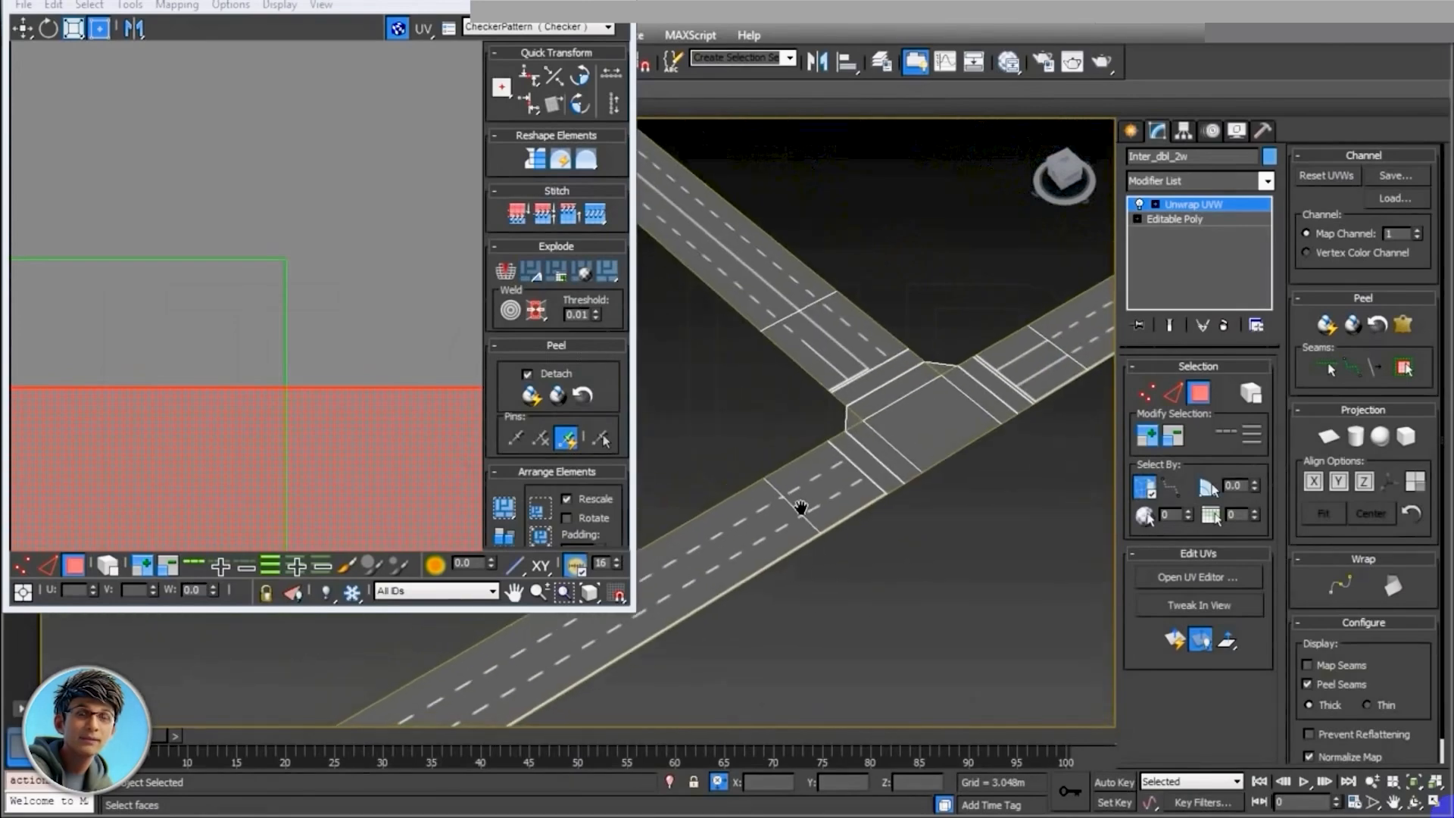
pyautogui.click(209, 321)
pyautogui.scroll(-4, 241, 351)
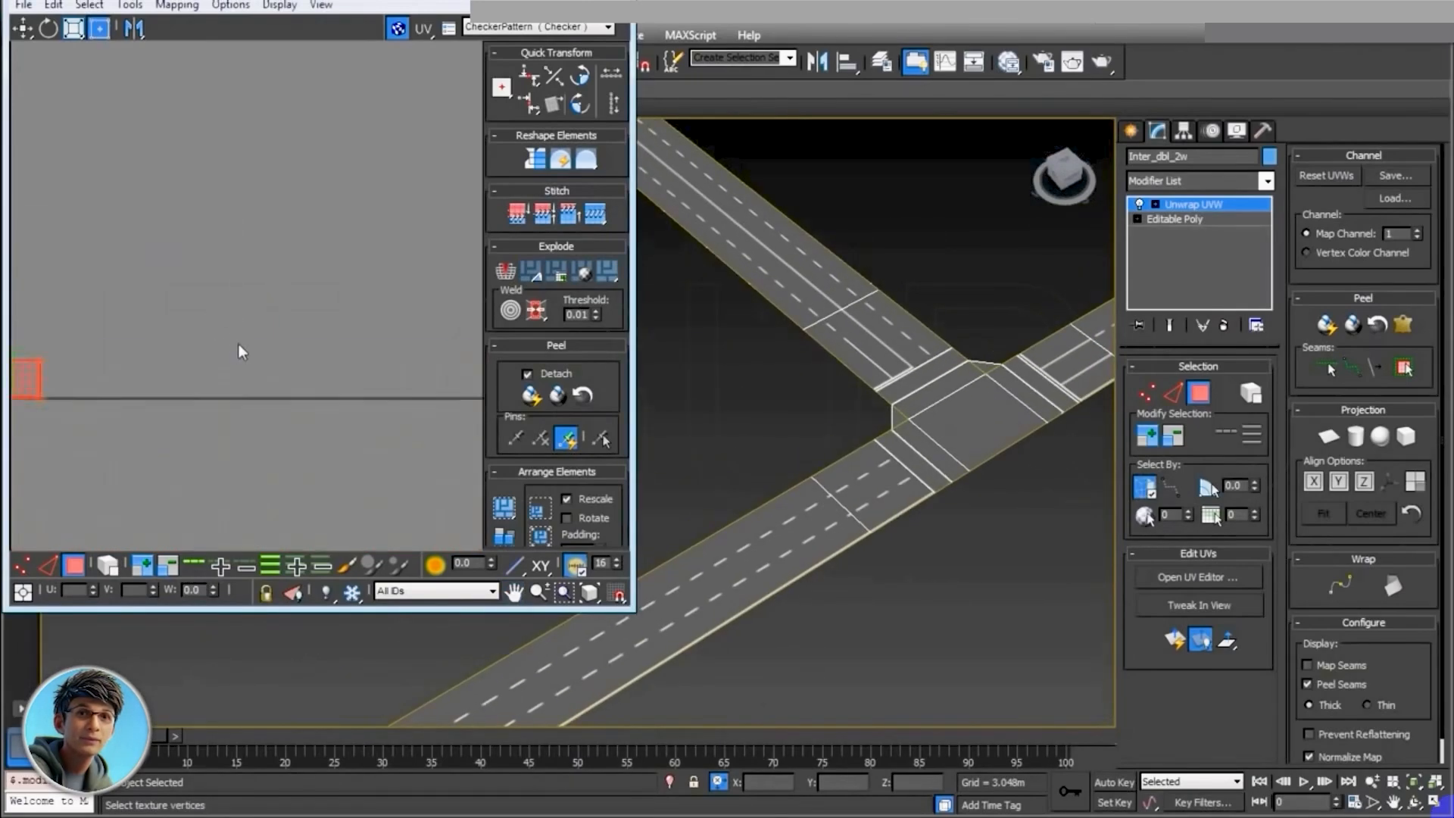
pyautogui.moveTo(107, 344); pyautogui.dragTo(268, 339, button='middle')
pyautogui.scroll(8, 277, 345)
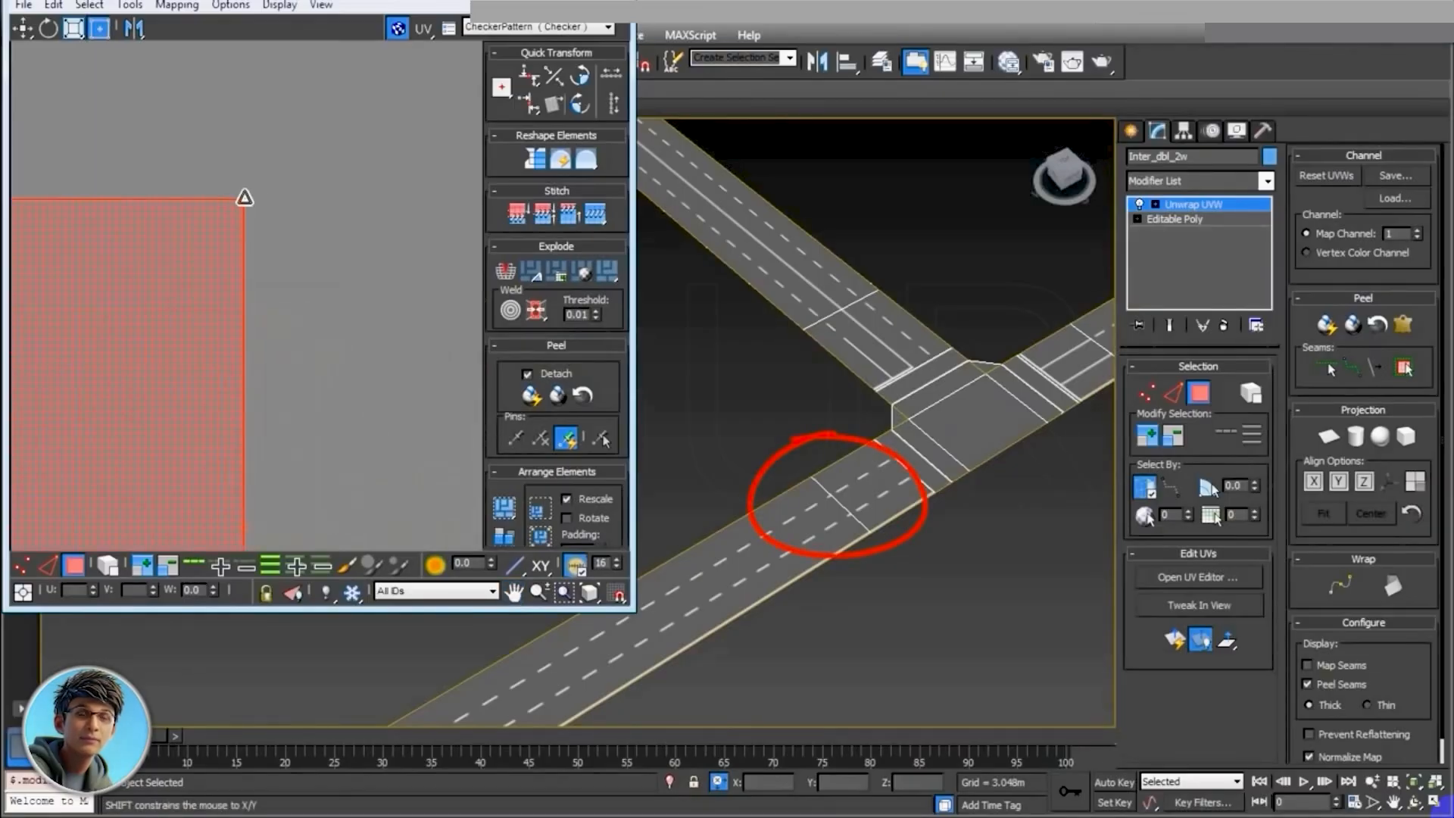
pyautogui.moveTo(244, 198); pyautogui.dragTo(192, 185)
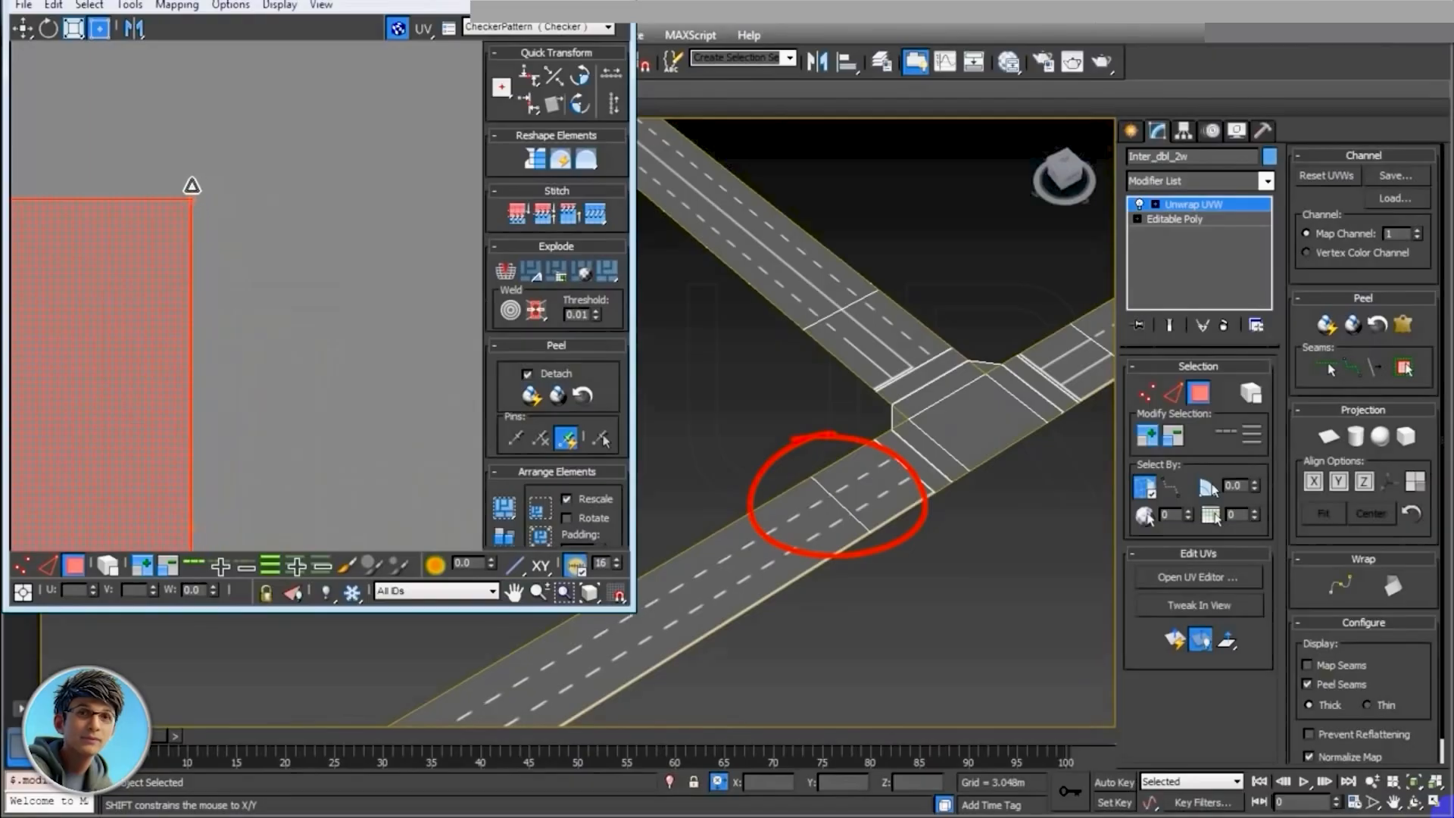
# Step: Close the UV Editor and leave the Unwrap UVW modifier's Polygon level
pyautogui.scroll(-3, 770, 406)
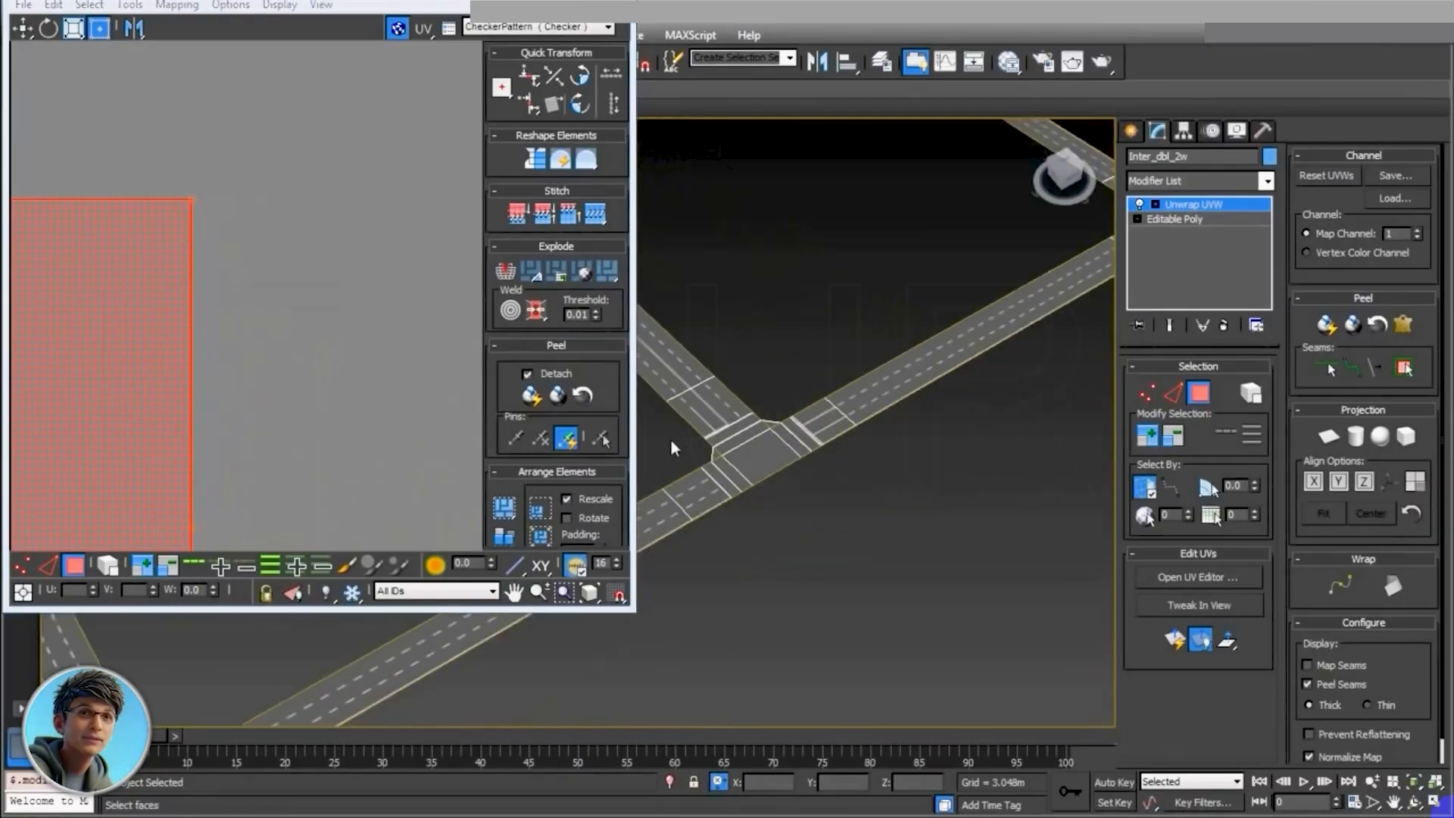
pyautogui.moveTo(978, 315)
pyautogui.mouseDown(button='middle')
pyautogui.moveTo(747, 487)
pyautogui.moveTo(720, 471)
pyautogui.mouseUp(button='middle')
pyautogui.scroll(2, 924, 446)
pyautogui.scroll(-5, 915, 451)
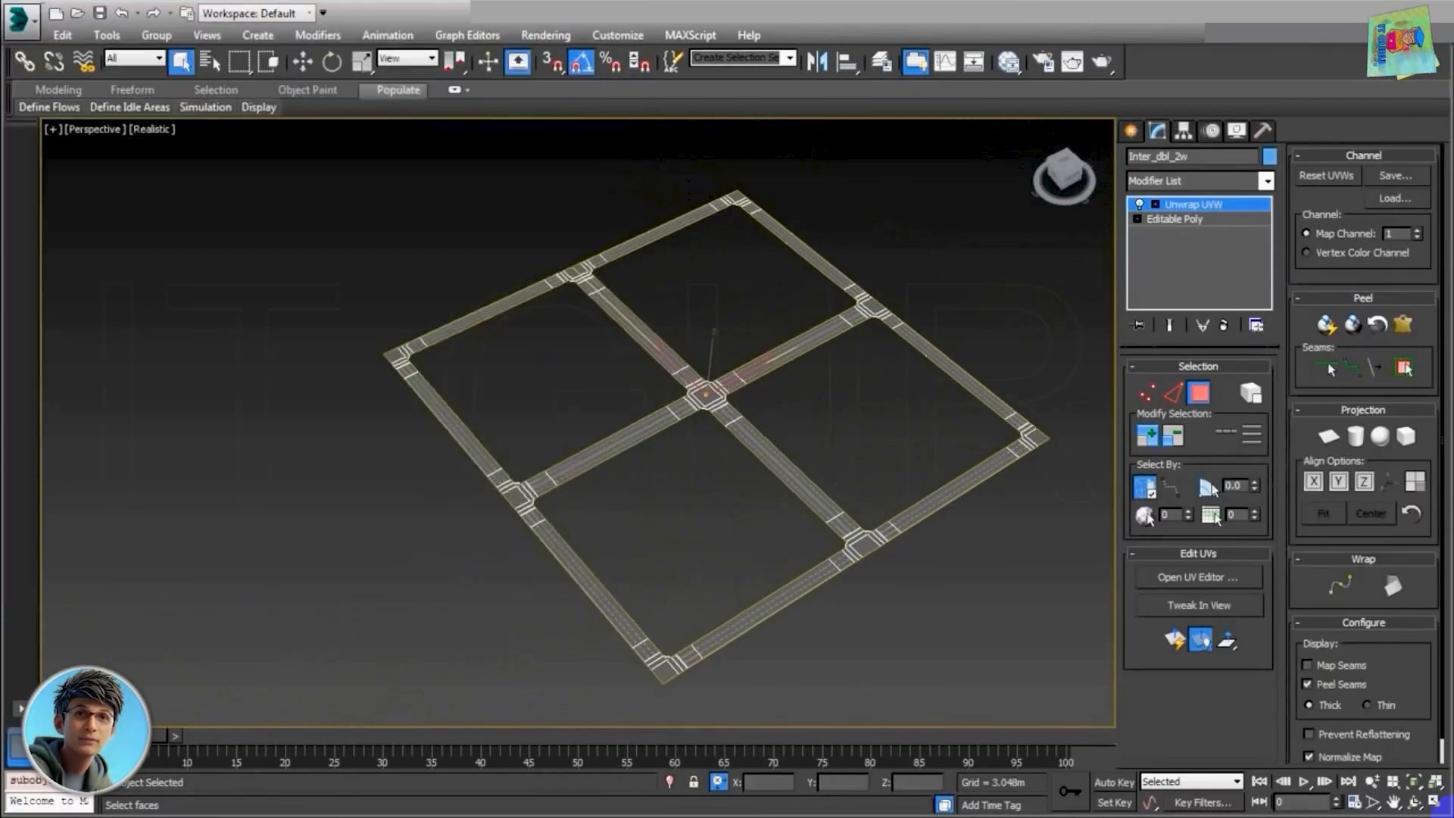
pyautogui.moveTo(725, 461); pyautogui.dragTo(591, 434, button='middle')
pyautogui.click(1198, 394)
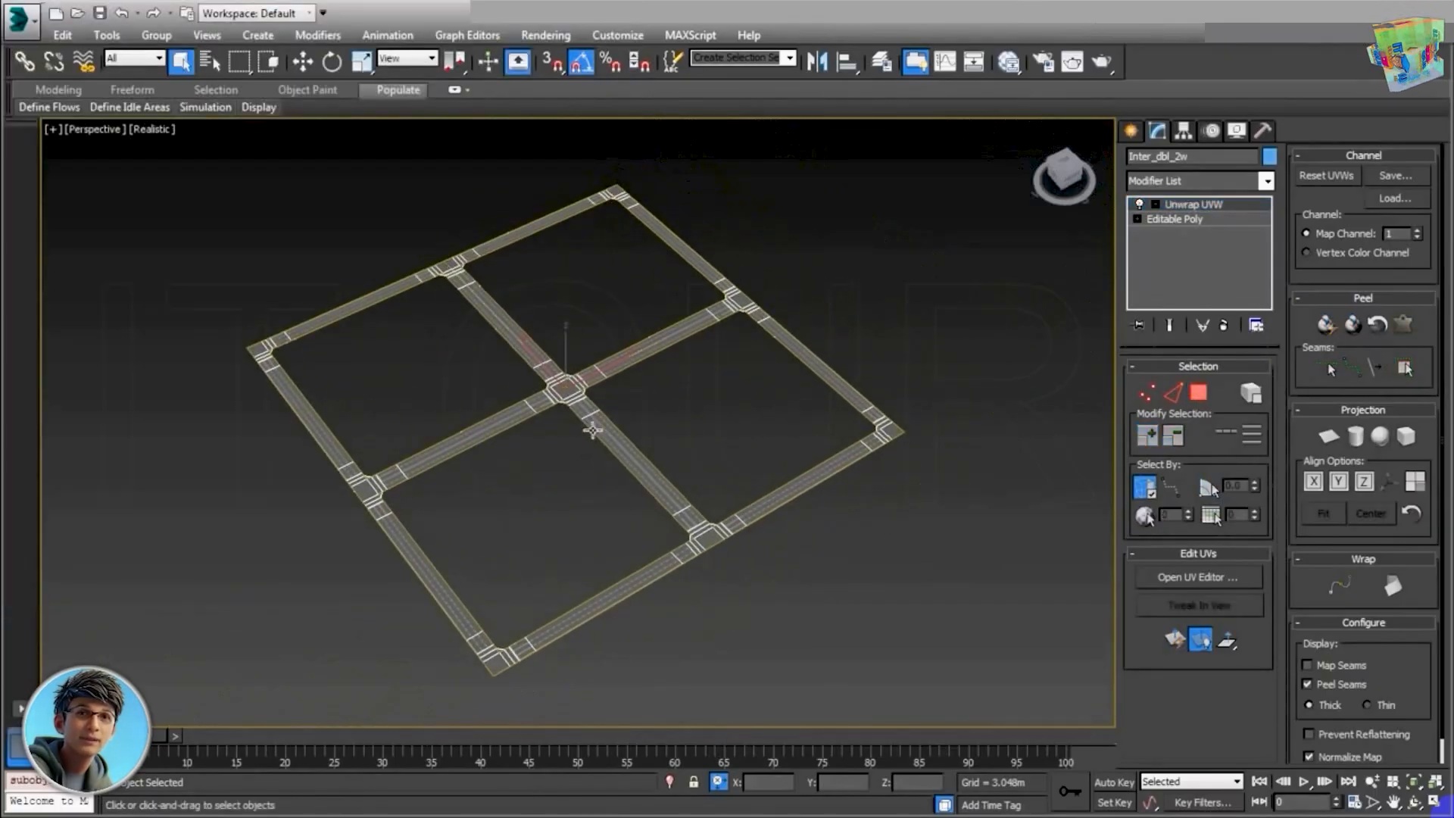
# Step: Convert the road grid to Editable Poly to collapse the Unwrap UVW modifier, and deselect the grid
pyautogui.rightClick(575, 403)
pyautogui.moveTo(633, 566)
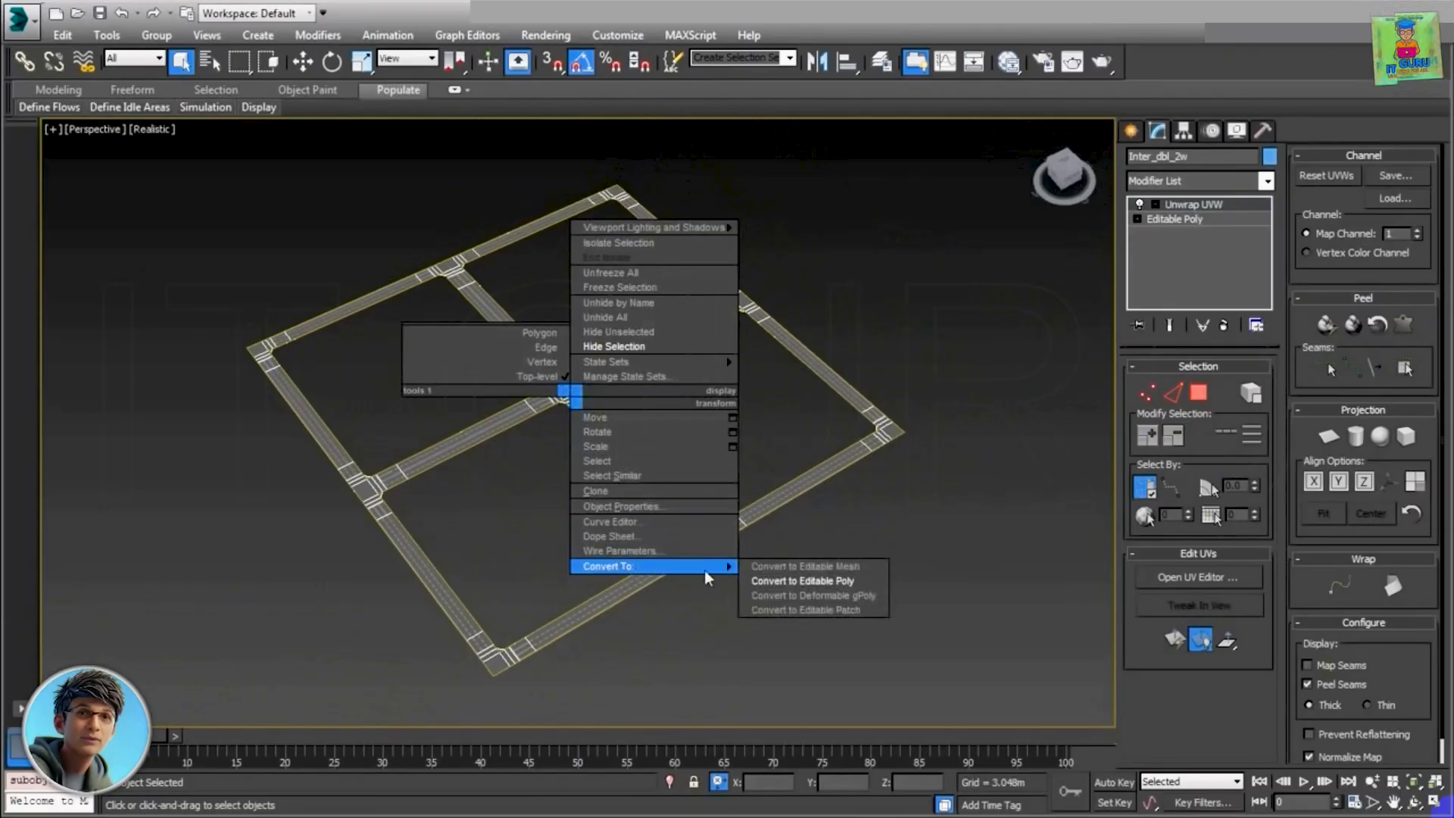
pyautogui.click(810, 581)
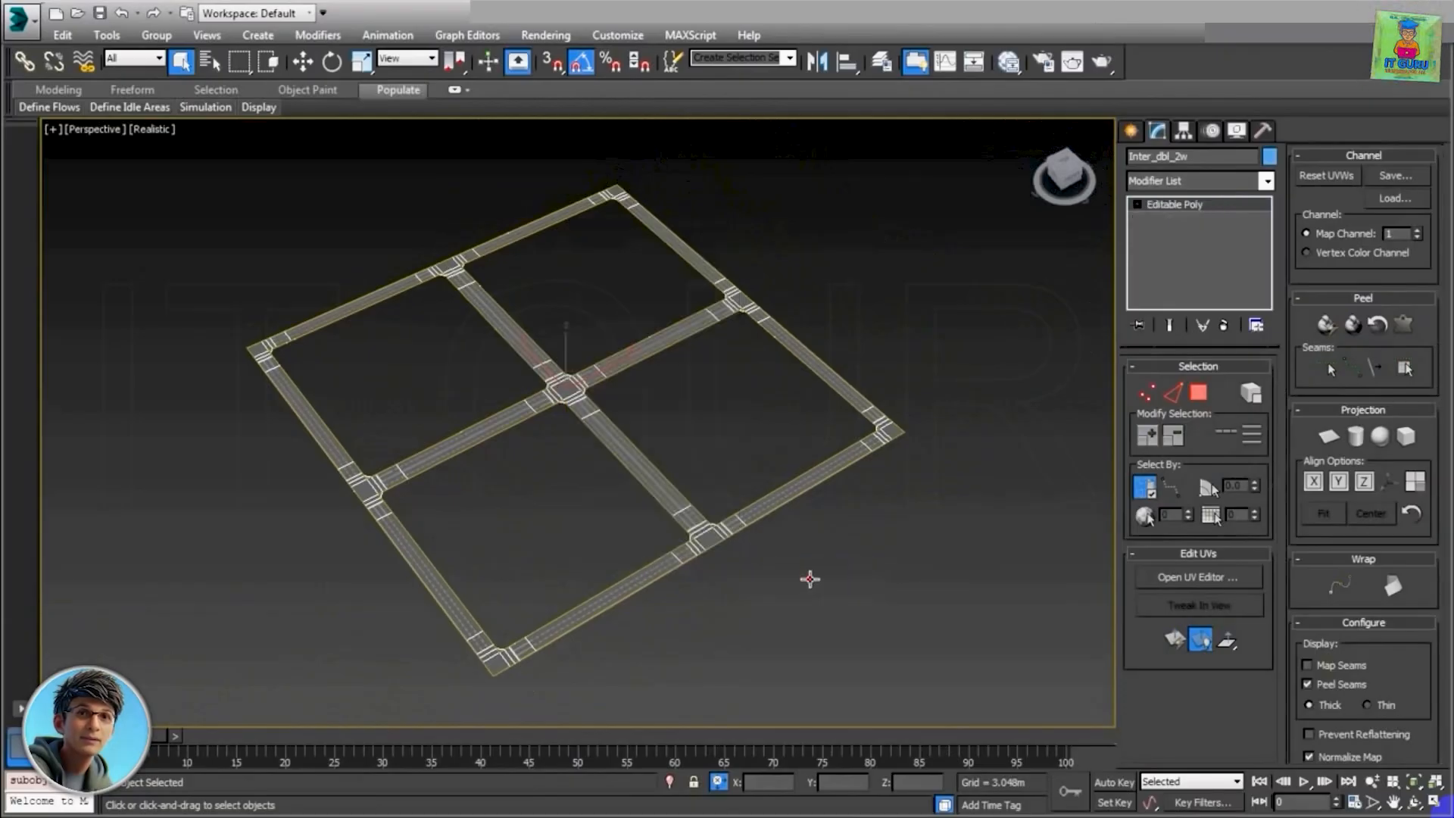
pyautogui.click(869, 560)
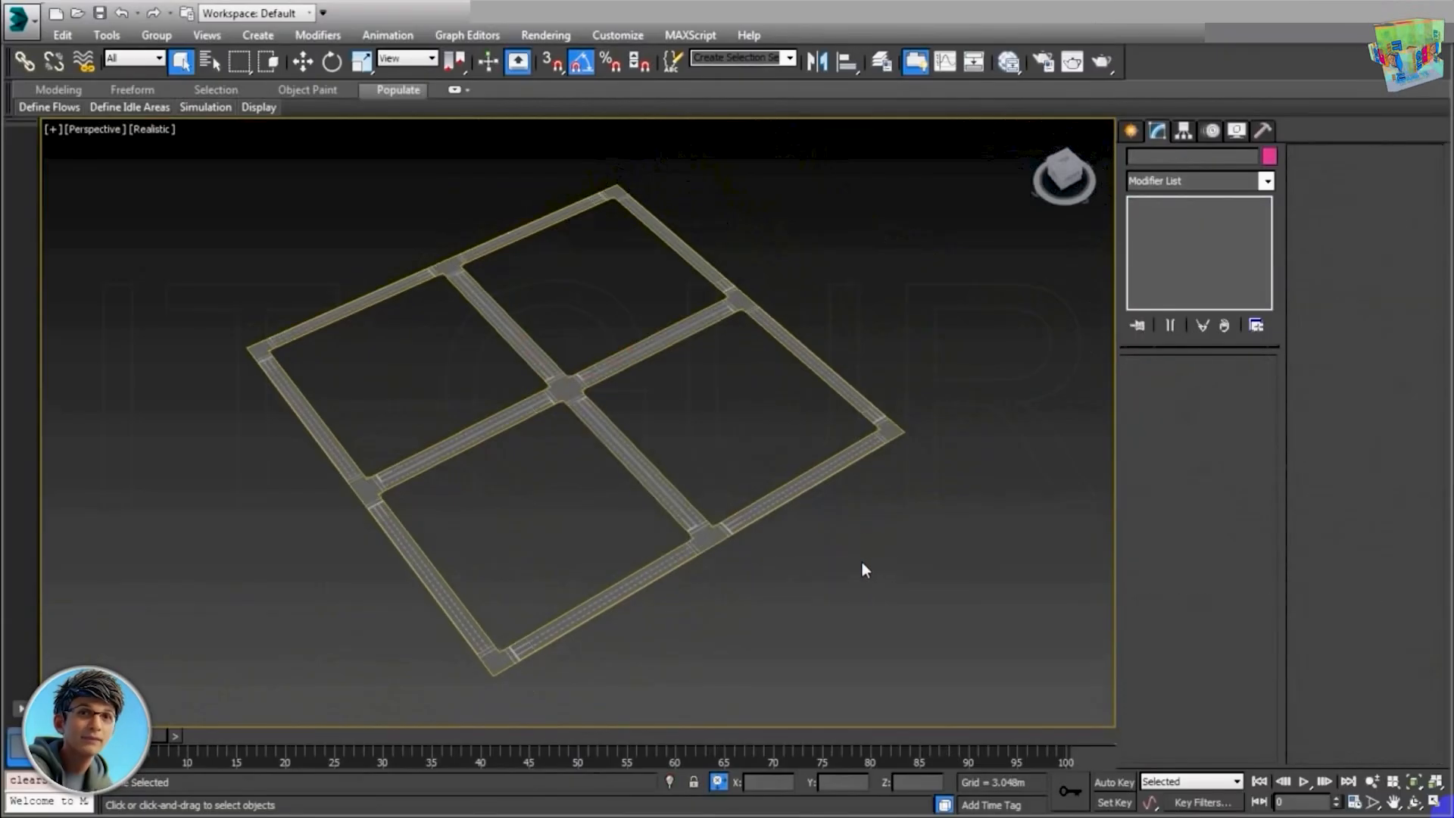
pyautogui.moveTo(896, 557)
pyautogui.mouseDown(button='middle')
pyautogui.moveTo(928, 553)
pyautogui.moveTo(911, 565)
pyautogui.mouseUp(button='middle')
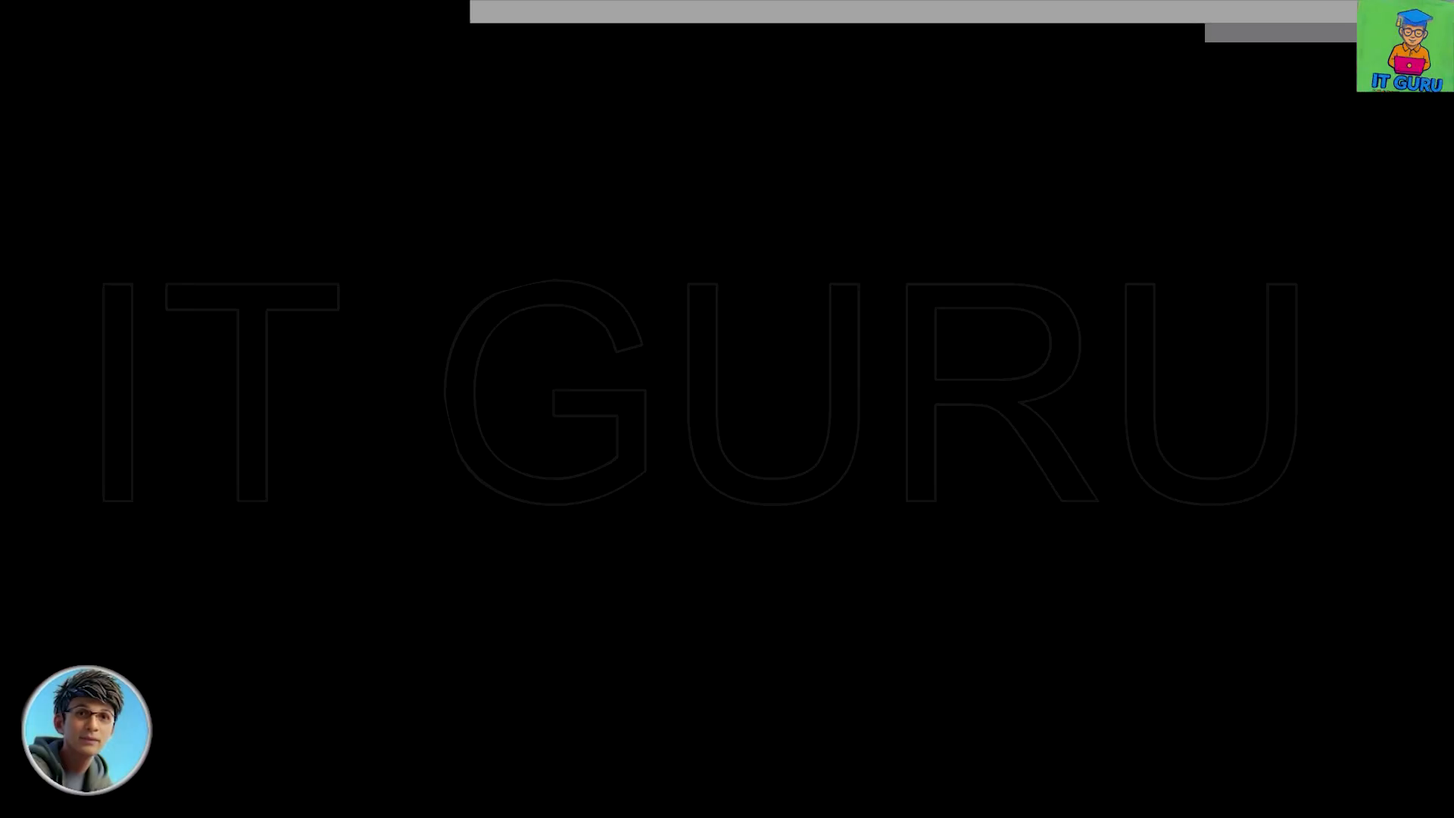